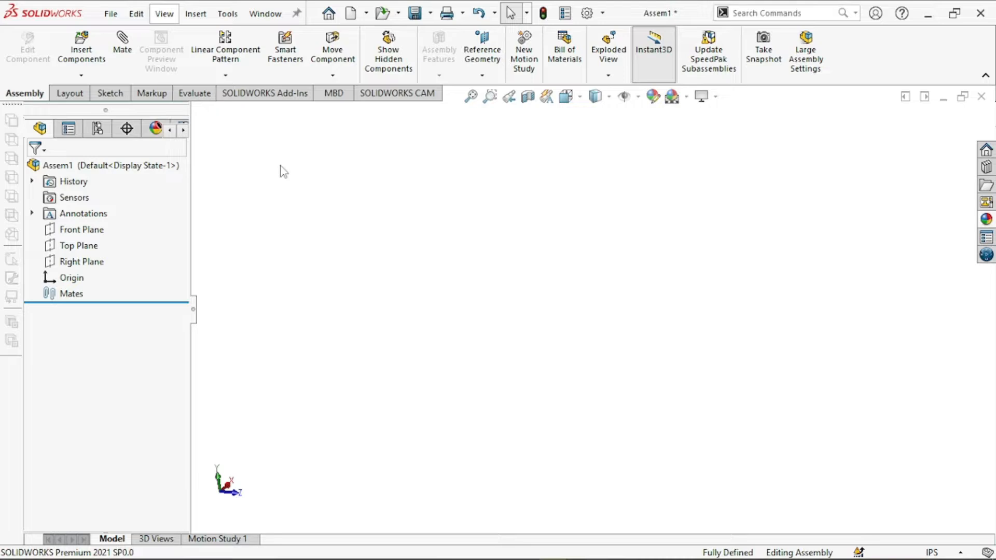
Insert the 1. Base part into the empty assembly as the fixed component.
{"action": "left_click", "coordinate": [82, 56]}
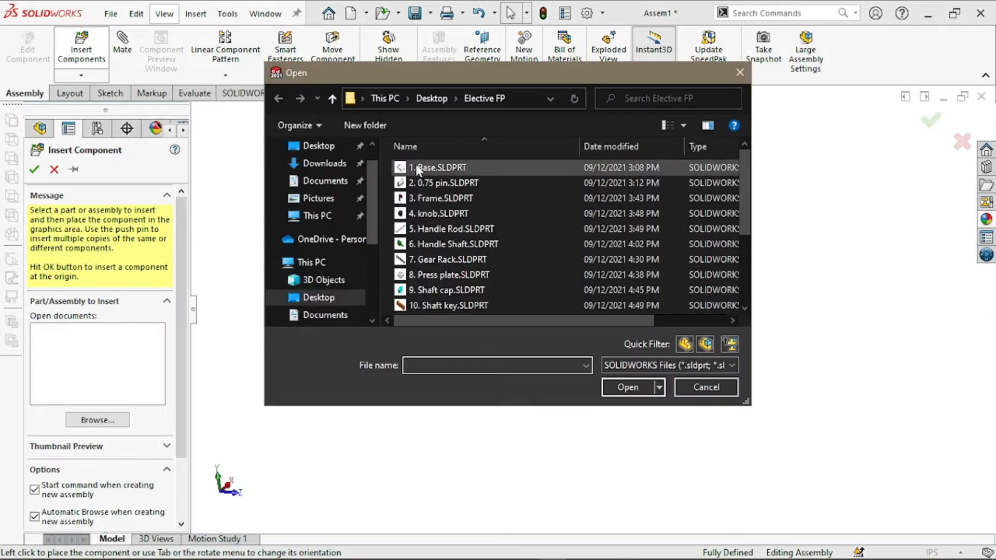
{"action": "left_click", "coordinate": [416, 167]}
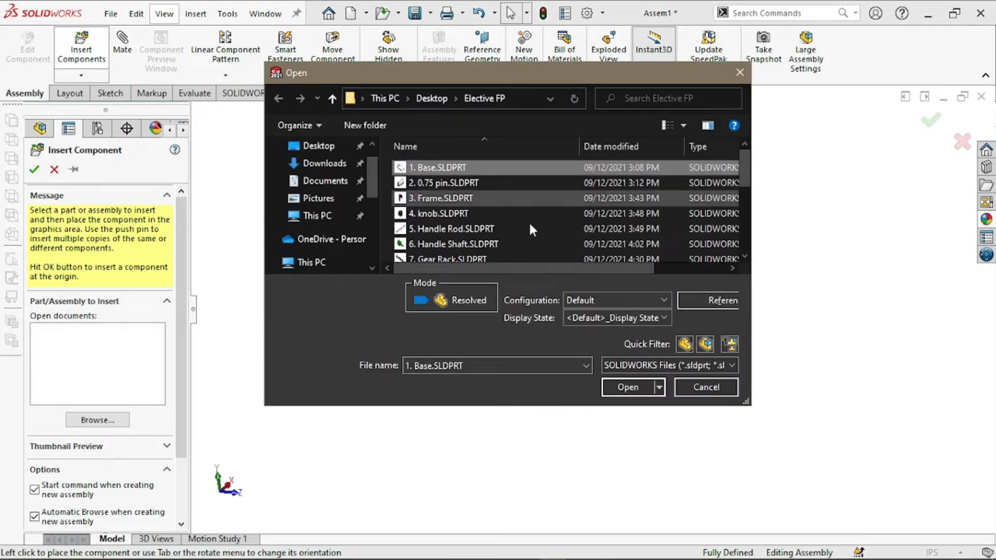
{"action": "left_click", "coordinate": [630, 387]}
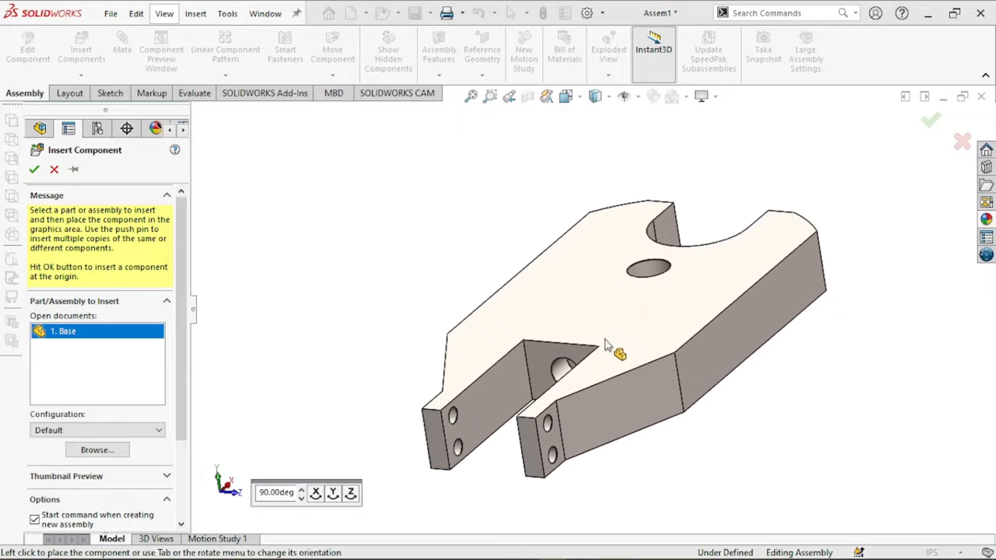
{"action": "left_click", "coordinate": [604, 343]}
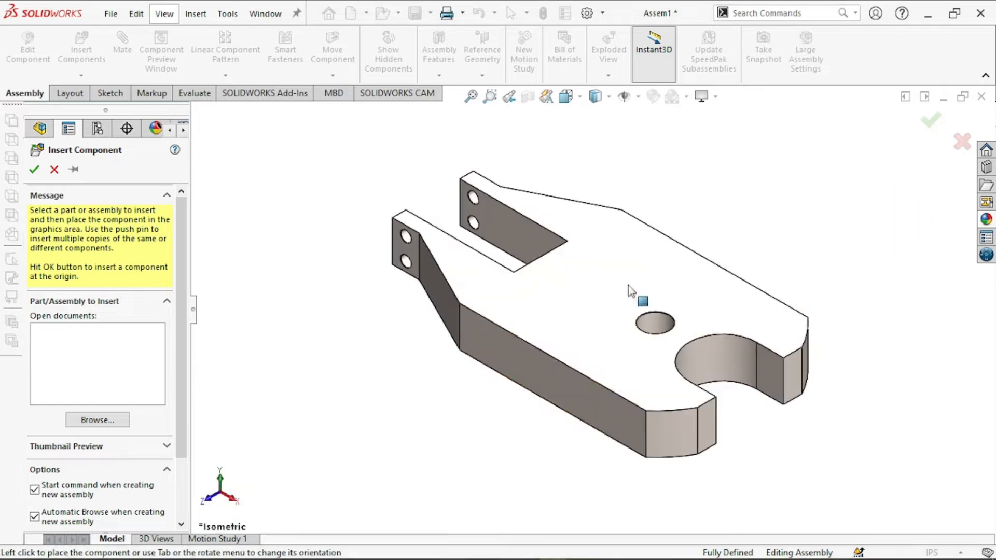
{"action": "left_click", "coordinate": [628, 285]}
Insert the 3. Frame part and place it beside the base.
{"action": "left_click", "coordinate": [70, 48]}
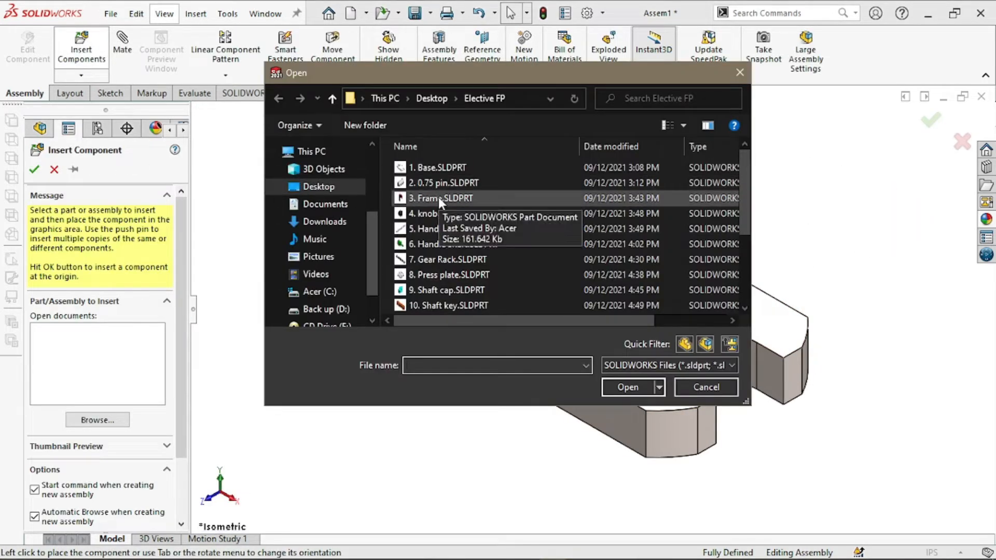
{"action": "left_click", "coordinate": [438, 197]}
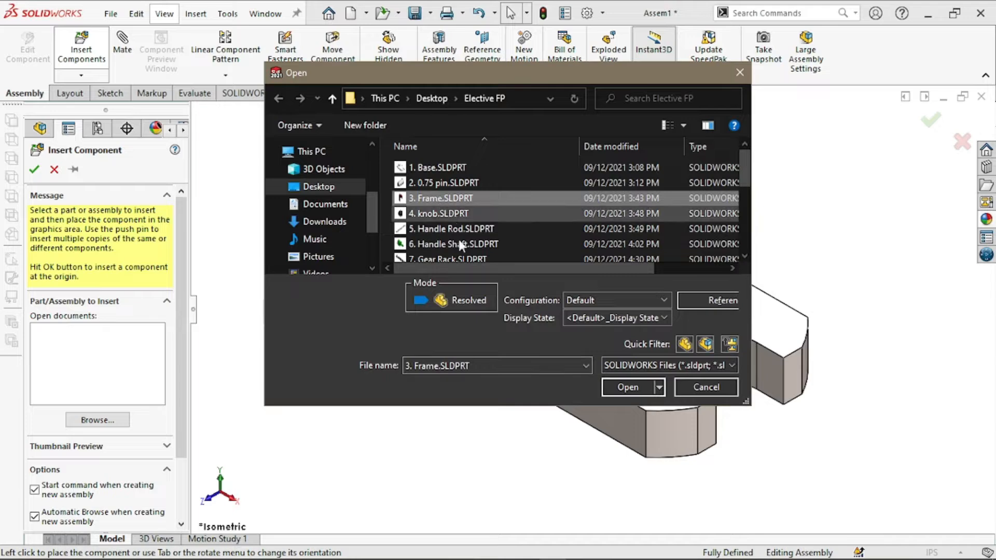
{"action": "left_click", "coordinate": [627, 387]}
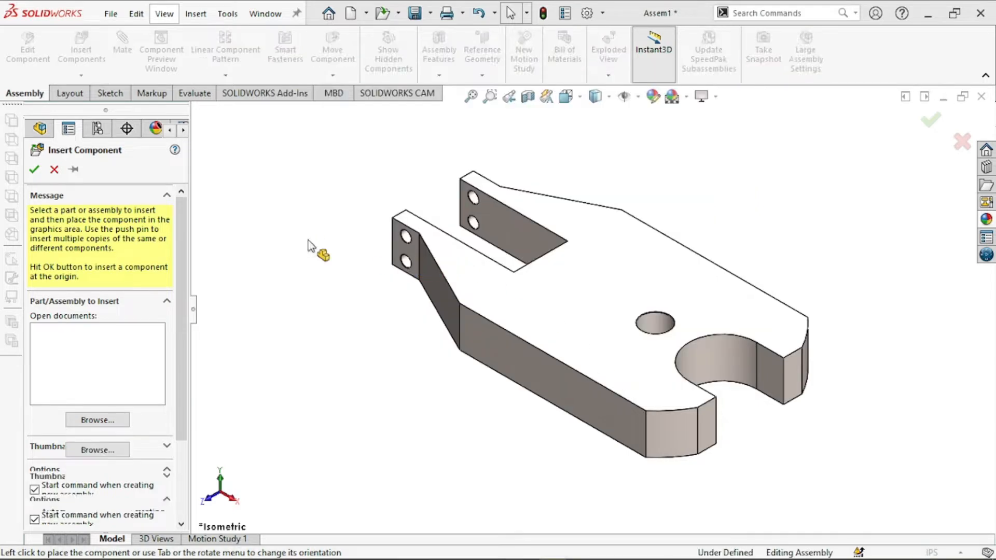
{"action": "left_click", "coordinate": [436, 349]}
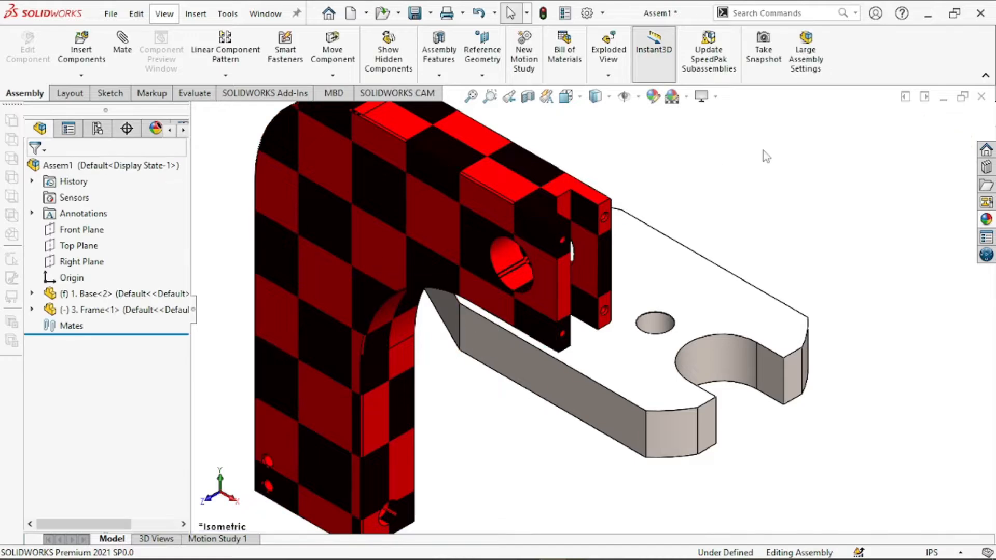
Replace the frame's checkered texture with a plain red color appearance at component level.
{"action": "left_click", "coordinate": [652, 96]}
{"action": "left_click", "coordinate": [583, 392]}
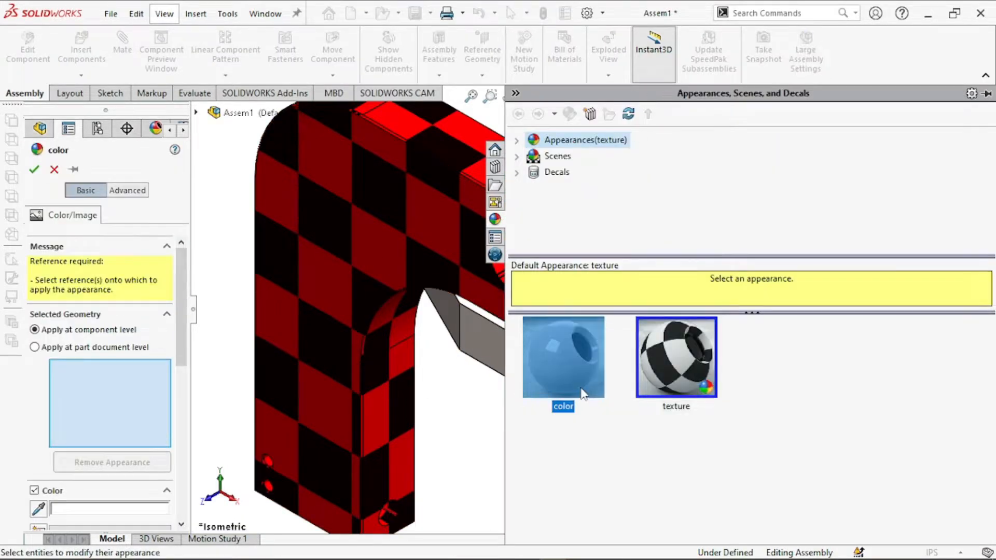
{"action": "scroll", "coordinate": [52, 487], "scroll_direction": "down", "scroll_amount": 3}
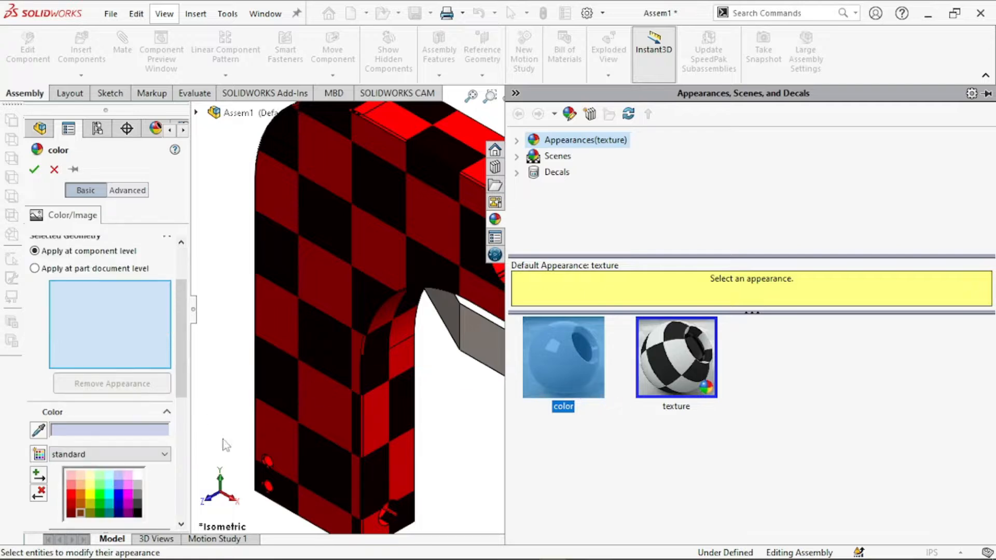
{"action": "left_click", "coordinate": [71, 496]}
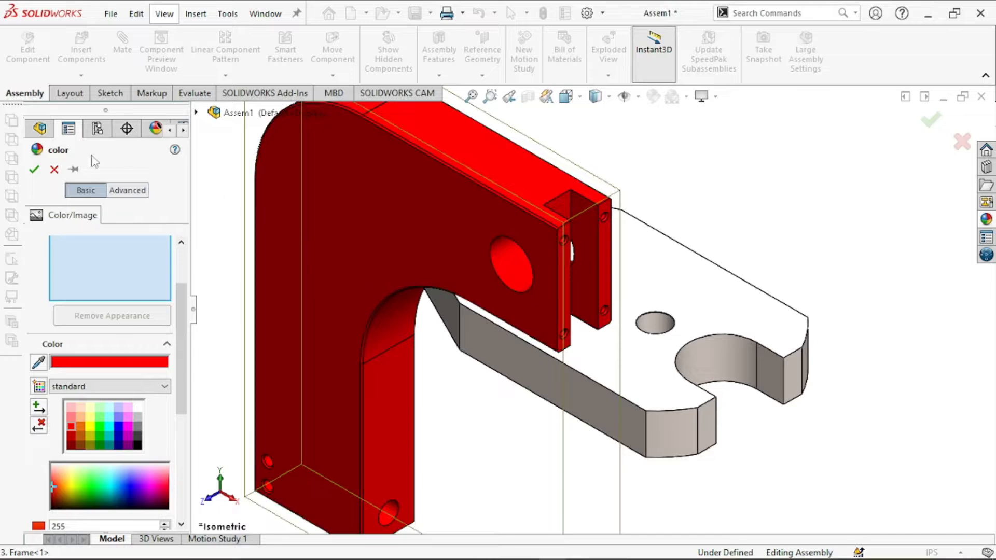
{"action": "left_click", "coordinate": [35, 169]}
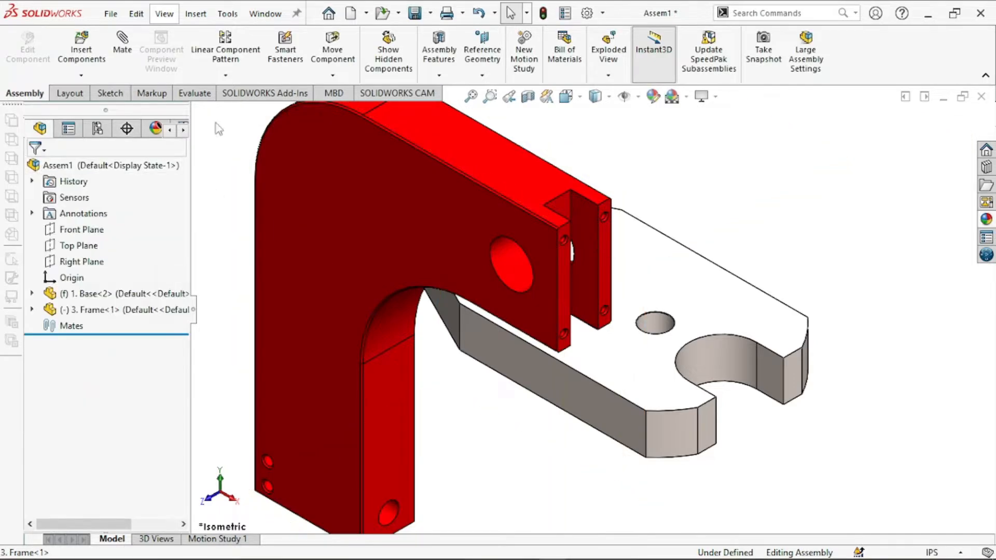
Insert the 2. 0.75 pin part and place it in free space in front of the base.
{"action": "key", "text": "f"}
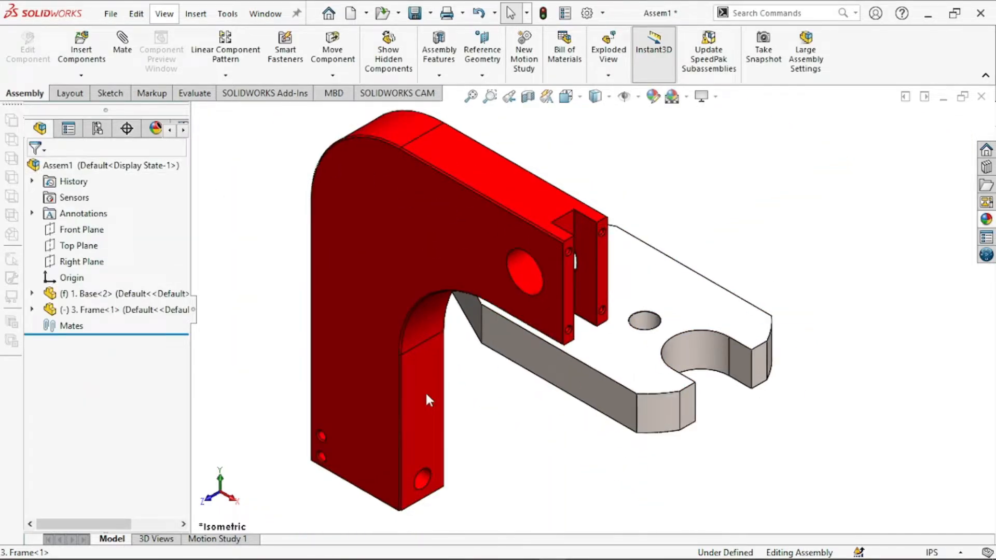
{"action": "left_click", "coordinate": [77, 52]}
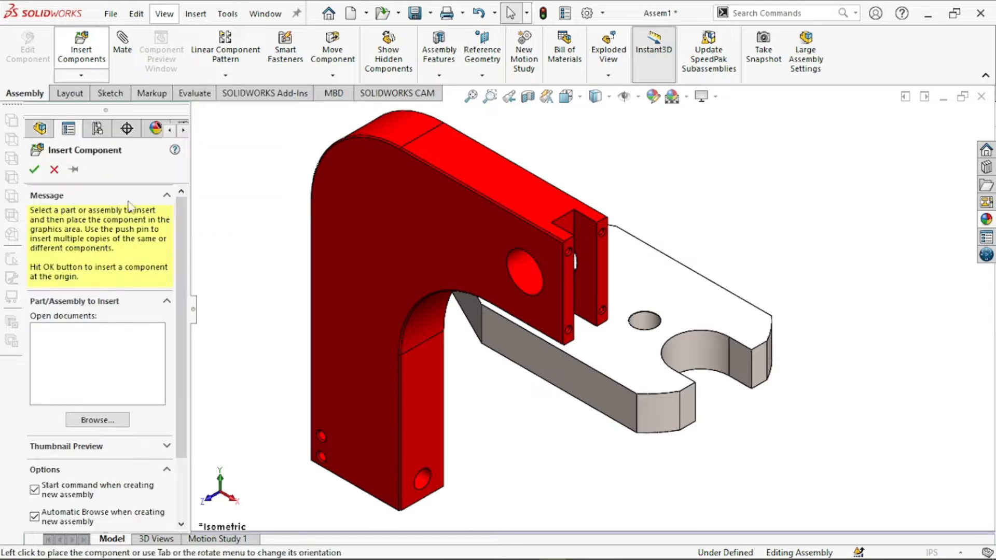
{"action": "left_click", "coordinate": [456, 183]}
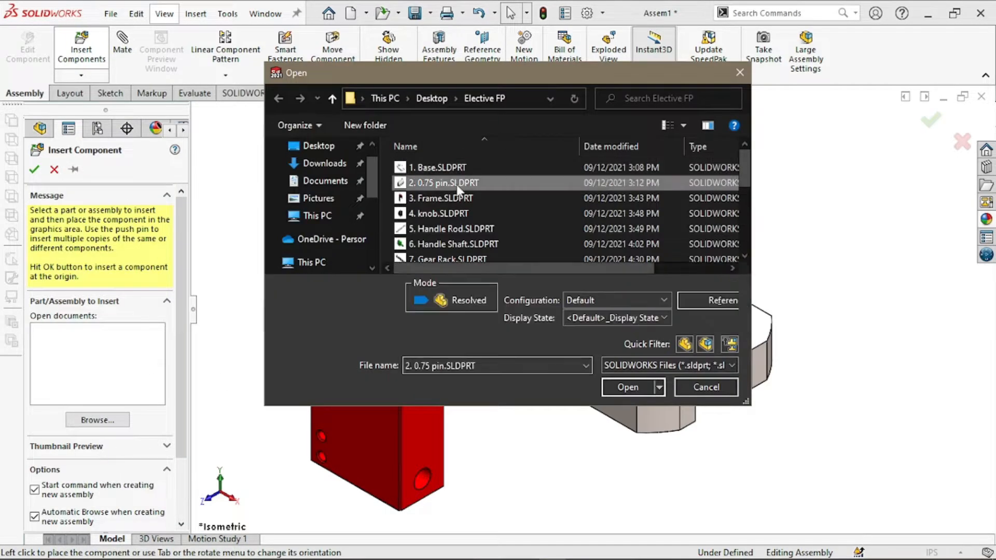
{"action": "left_click", "coordinate": [634, 390]}
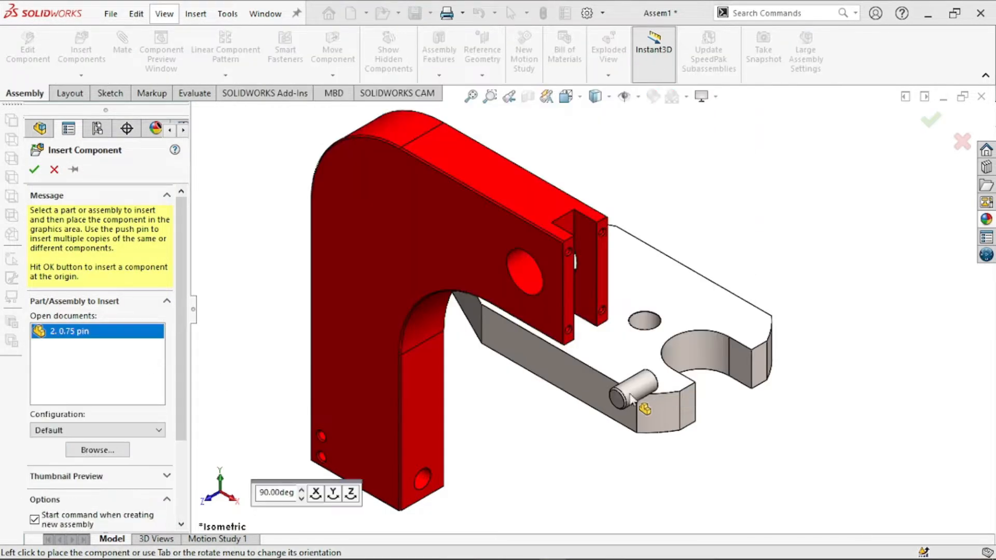
{"action": "left_click", "coordinate": [509, 451]}
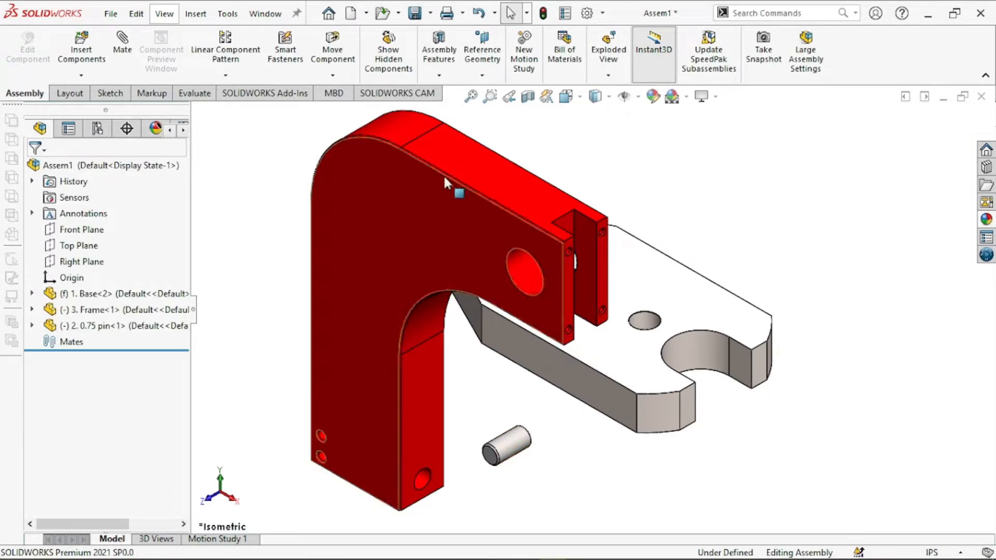
Rotate the frame by free drag to turn its lower leg relative to the base.
{"action": "left_click", "coordinate": [333, 75]}
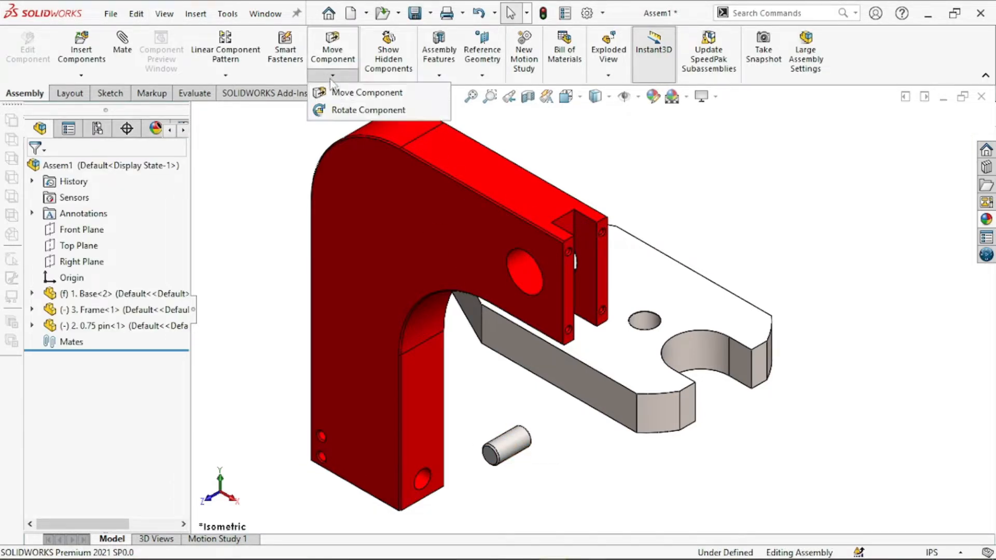
{"action": "left_click", "coordinate": [345, 115]}
{"action": "left_click_drag", "start_coordinate": [371, 353], "coordinate": [588, 149]}
{"action": "left_click_drag", "start_coordinate": [556, 182], "coordinate": [296, 456]}
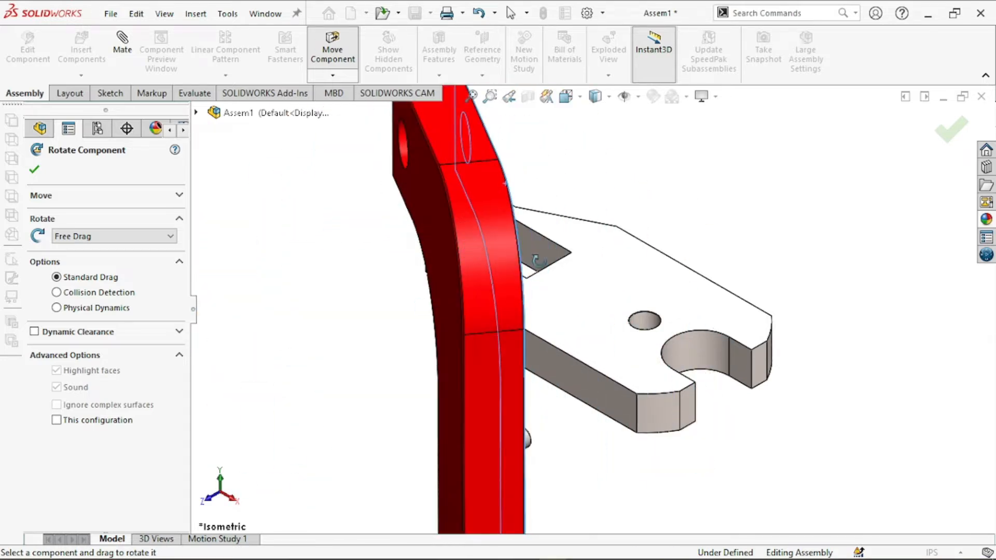
{"action": "scroll", "coordinate": [540, 265], "scroll_direction": "up", "scroll_amount": 5}
{"action": "key", "text": "Escape"}
Move the frame to the base's rounded-notch end with the pin hole in its lower leg exposed.
{"action": "middle_click_drag", "start_coordinate": [405, 358], "coordinate": [597, 332]}
{"action": "left_click_drag", "start_coordinate": [612, 311], "coordinate": [628, 262]}
{"action": "left_click", "coordinate": [332, 51]}
{"action": "left_click", "coordinate": [333, 76]}
{"action": "left_click", "coordinate": [358, 111]}
{"action": "left_click", "coordinate": [951, 130]}
{"action": "middle_click_drag", "start_coordinate": [539, 327], "coordinate": [694, 306]}
{"action": "left_click_drag", "start_coordinate": [716, 281], "coordinate": [735, 253]}
{"action": "middle_click_drag", "start_coordinate": [695, 306], "coordinate": [531, 320]}
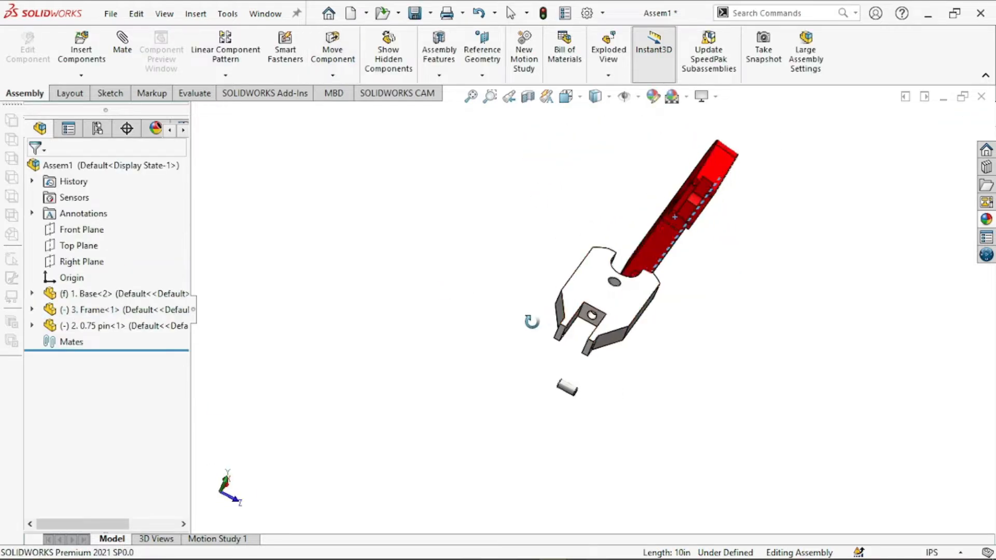
{"action": "left_click_drag", "start_coordinate": [667, 233], "coordinate": [657, 229]}
{"action": "scroll", "coordinate": [607, 301], "scroll_direction": "down", "scroll_amount": 3}
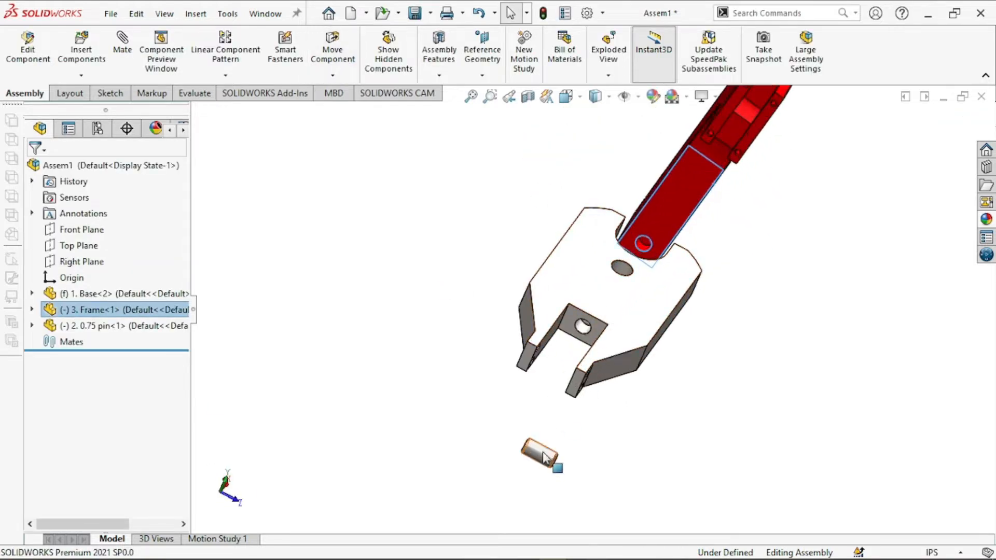
Bring the pin close to the frame and mate its cylindrical face concentric with the hole in the frame's lower leg.
{"action": "left_click_drag", "start_coordinate": [539, 458], "coordinate": [737, 275]}
{"action": "scroll", "coordinate": [735, 275], "scroll_direction": "down", "scroll_amount": 5}
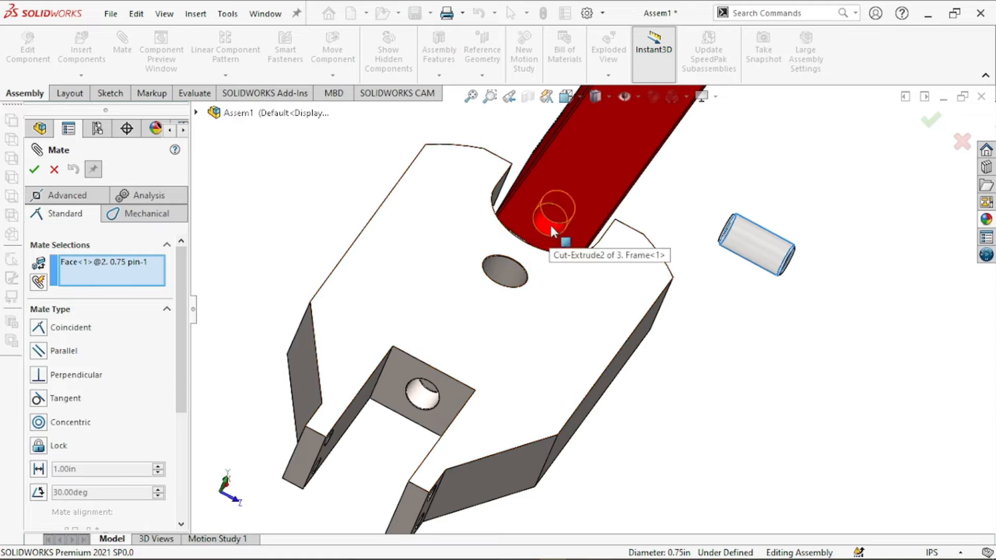
{"action": "key", "text": "Escape"}
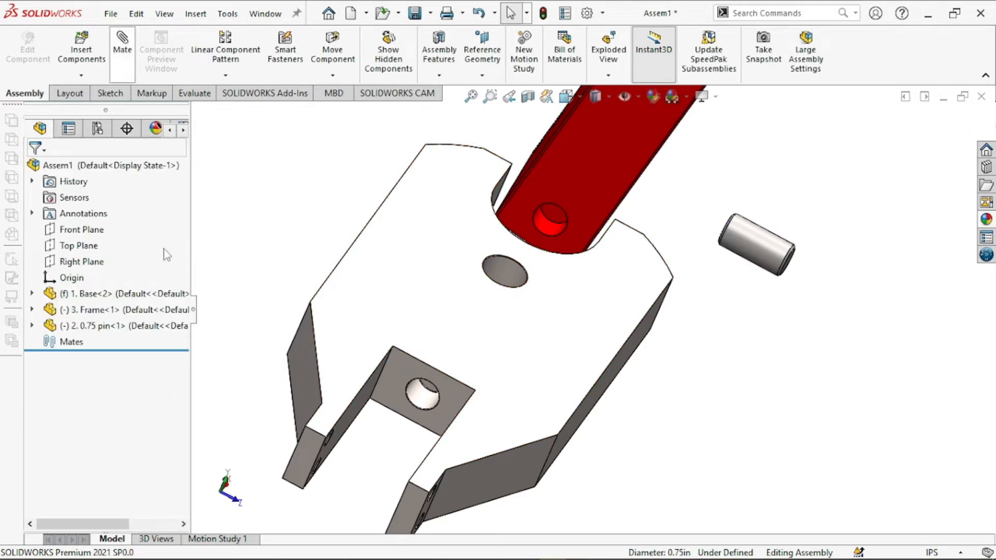
{"action": "left_click", "coordinate": [764, 248]}
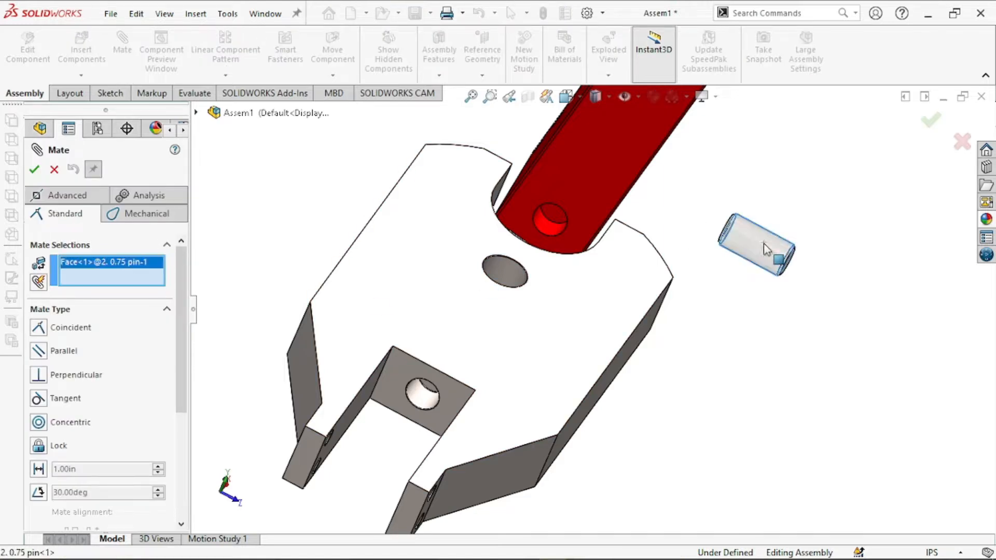
{"action": "left_click", "coordinate": [547, 225]}
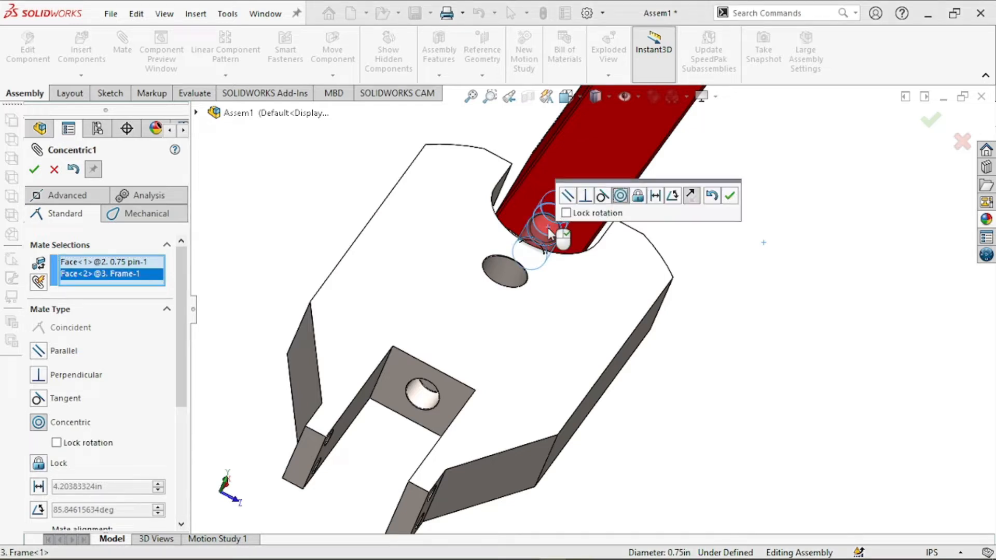
{"action": "left_click", "coordinate": [730, 196]}
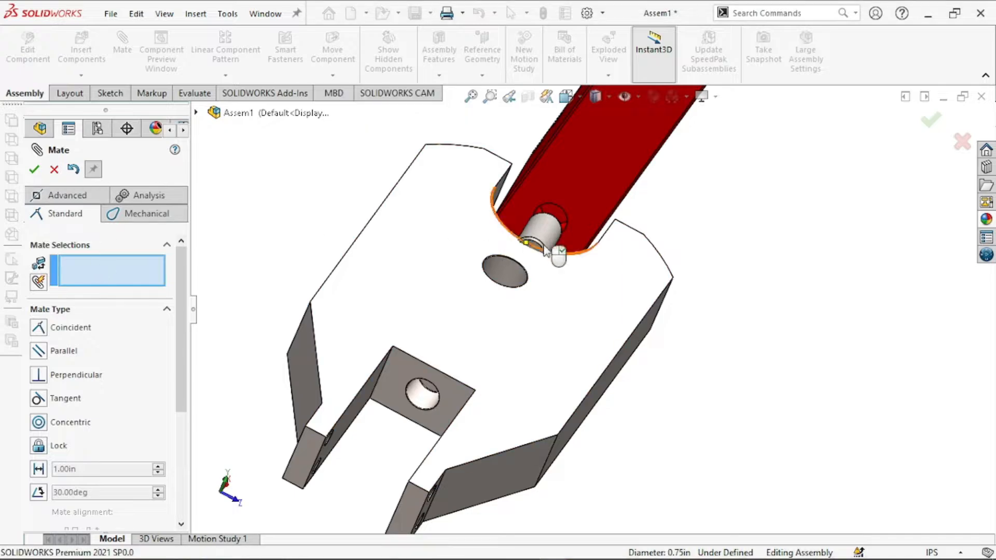
Mate the pin's end face coincident with the bottom face of the frame's hole.
{"action": "middle_click_drag", "start_coordinate": [695, 227], "coordinate": [619, 220]}
{"action": "scroll", "coordinate": [614, 214], "scroll_direction": "down", "scroll_amount": 3}
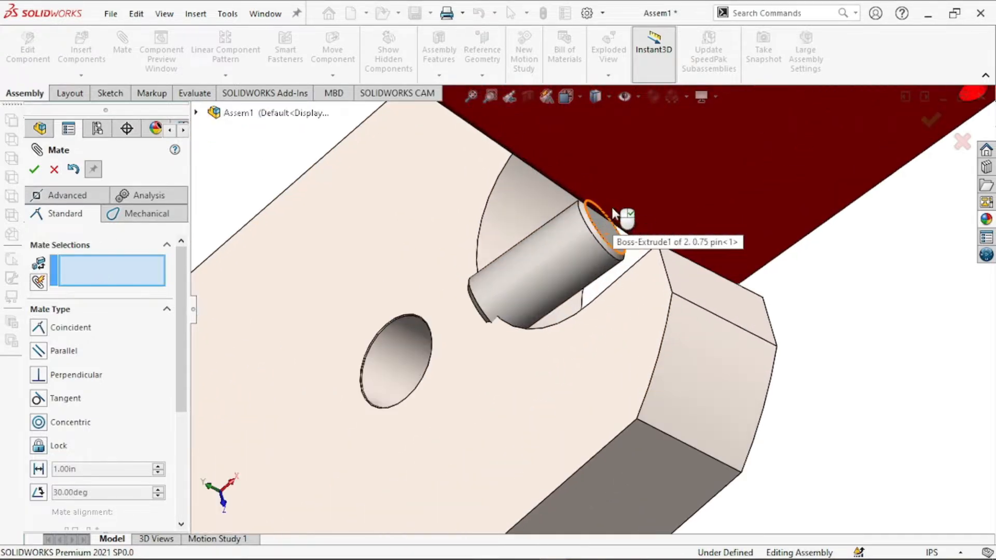
{"action": "left_click", "coordinate": [611, 236]}
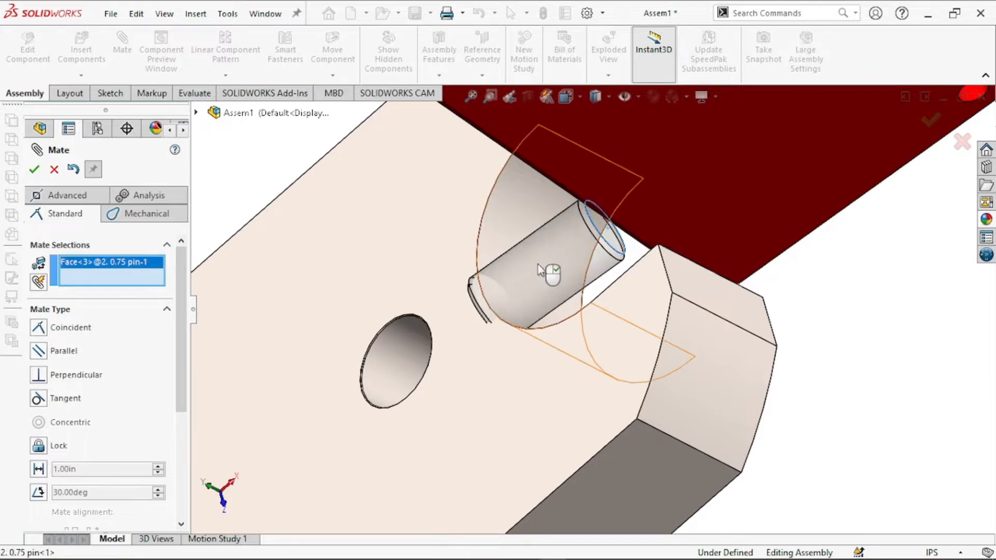
{"action": "middle_click_drag", "start_coordinate": [548, 275], "coordinate": [667, 189]}
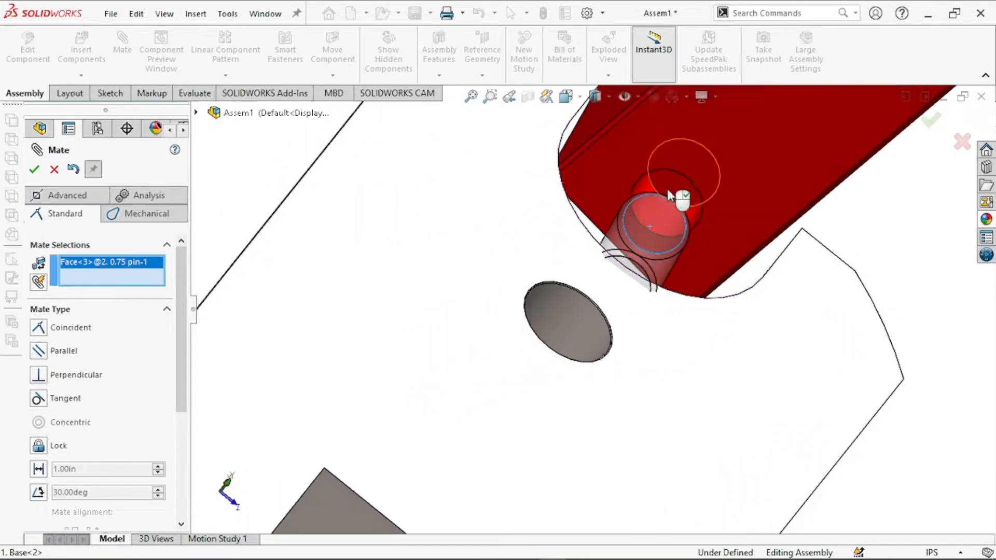
{"action": "left_click", "coordinate": [670, 182]}
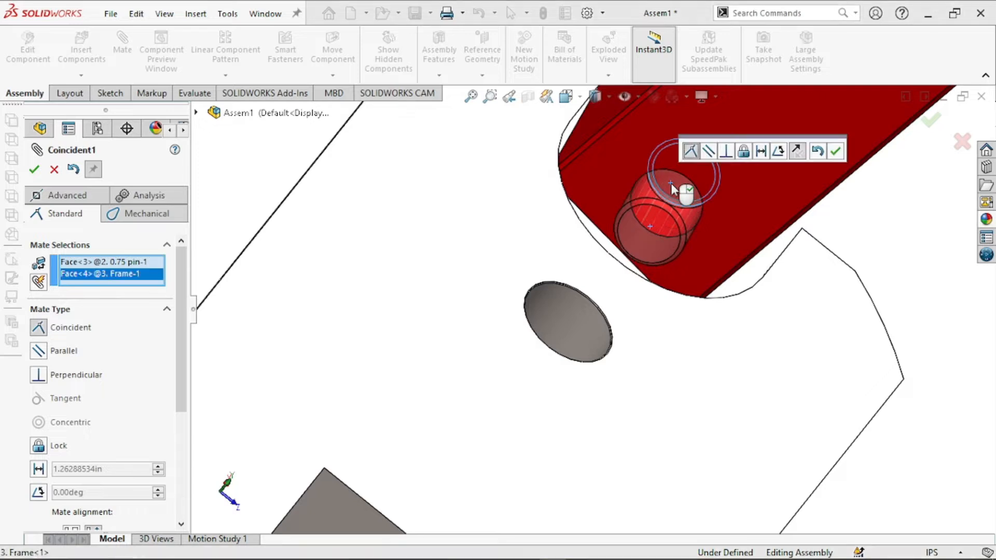
{"action": "left_click", "coordinate": [834, 151]}
{"action": "key", "text": "Escape"}
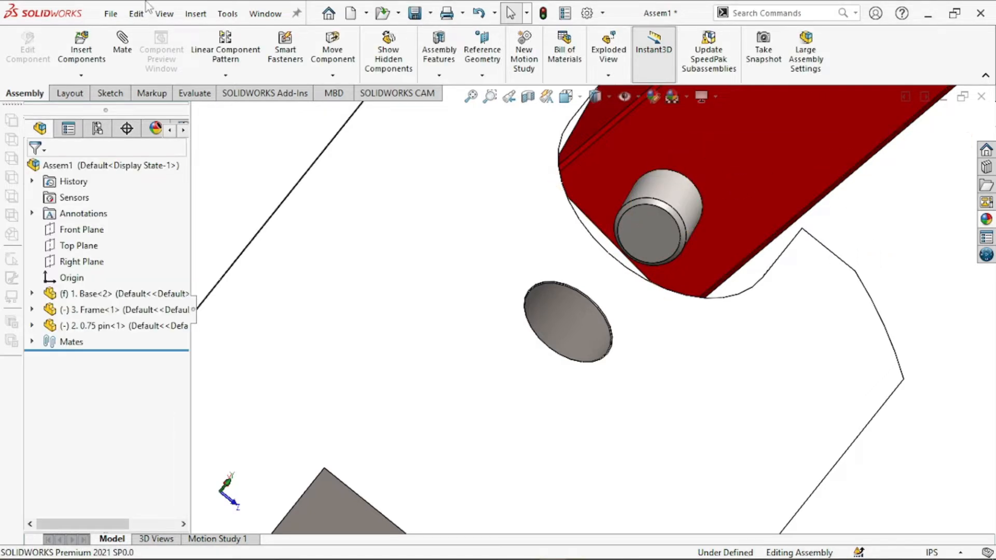
Move the frame with its pin over to the rectangular slot at the base's forked end.
{"action": "scroll", "coordinate": [510, 349], "scroll_direction": "up", "scroll_amount": 5}
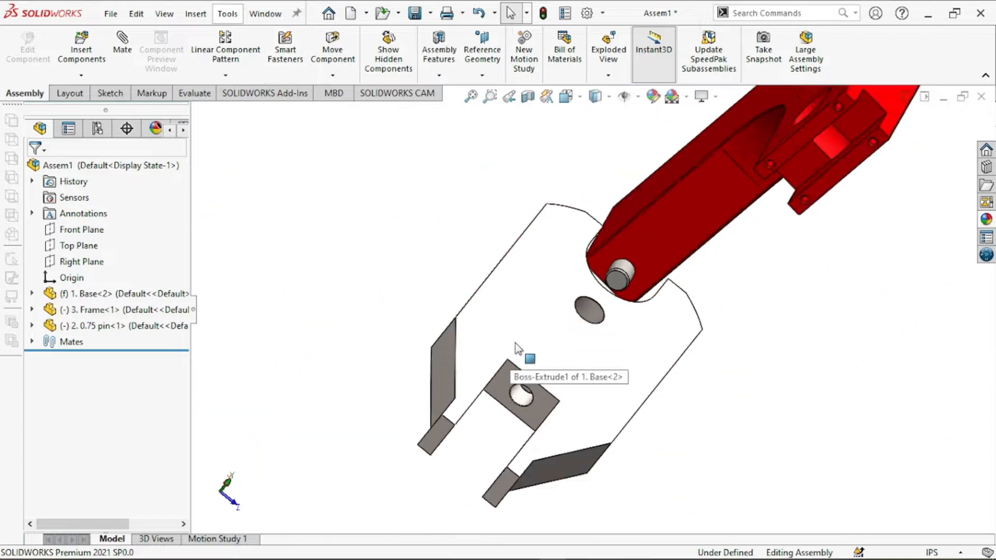
{"action": "middle_click_drag", "start_coordinate": [807, 445], "coordinate": [714, 266]}
{"action": "left_click_drag", "start_coordinate": [715, 269], "coordinate": [339, 197]}
{"action": "middle_click_drag", "start_coordinate": [693, 247], "coordinate": [511, 201]}
{"action": "scroll", "coordinate": [512, 203], "scroll_direction": "up", "scroll_amount": 4}
{"action": "scroll", "coordinate": [524, 223], "scroll_direction": "down", "scroll_amount": 4}
{"action": "left_click_drag", "start_coordinate": [588, 318], "coordinate": [343, 234]}
{"action": "middle_click_drag", "start_coordinate": [497, 275], "coordinate": [529, 321]}
Rotate the frame by free drag until its pin faces the hole in the base's rectangular slot.
{"action": "left_click", "coordinate": [329, 184]}
{"action": "left_click", "coordinate": [371, 118]}
{"action": "left_click", "coordinate": [332, 76]}
{"action": "left_click", "coordinate": [349, 110]}
{"action": "left_click_drag", "start_coordinate": [419, 311], "coordinate": [384, 311]}
{"action": "scroll", "coordinate": [490, 224], "scroll_direction": "up", "scroll_amount": 5}
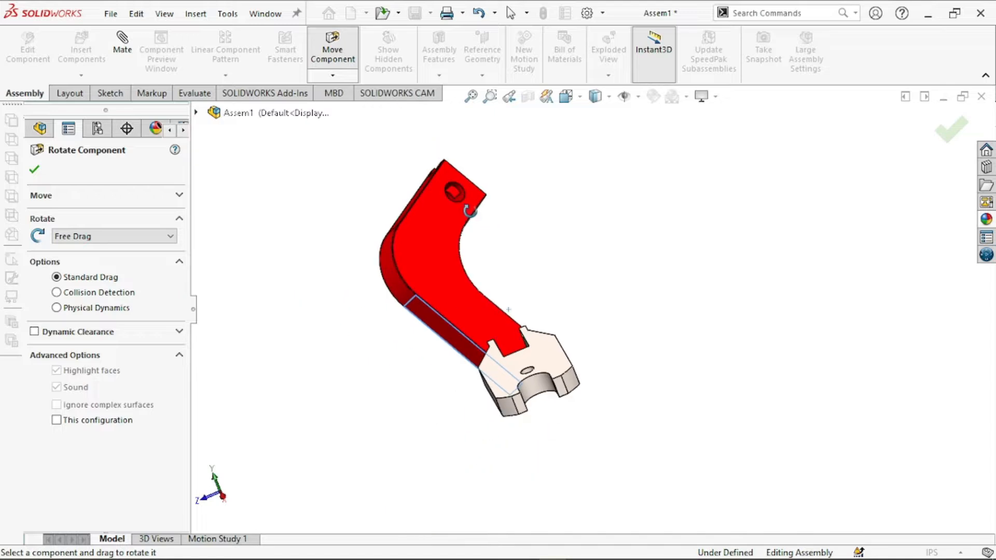
{"action": "left_click_drag", "start_coordinate": [489, 224], "coordinate": [347, 377]}
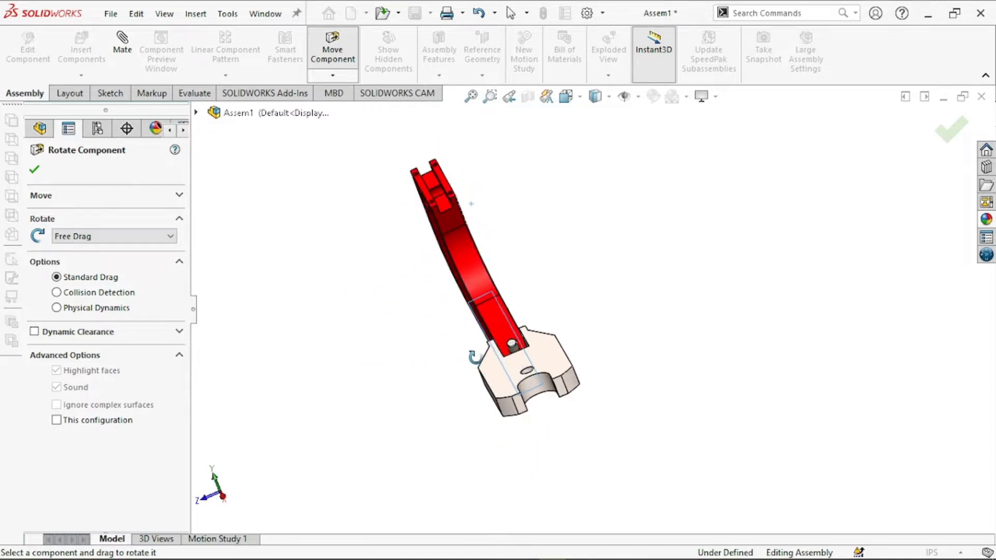
{"action": "scroll", "coordinate": [674, 329], "scroll_direction": "down", "scroll_amount": 2}
{"action": "left_click_drag", "start_coordinate": [386, 155], "coordinate": [424, 269]}
{"action": "scroll", "coordinate": [461, 328], "scroll_direction": "down", "scroll_amount": 2}
{"action": "left_click", "coordinate": [35, 169]}
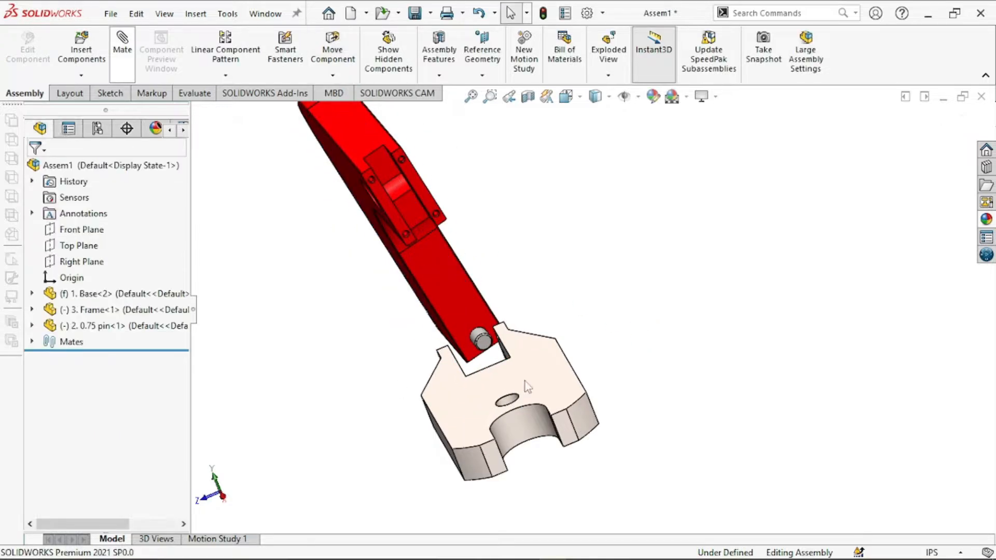
Mate the pin's cylindrical face concentric with the hole in the end wall of the base's rectangular slot.
{"action": "left_click", "coordinate": [122, 50]}
{"action": "scroll", "coordinate": [397, 374], "scroll_direction": "up", "scroll_amount": 3}
{"action": "scroll", "coordinate": [396, 374], "scroll_direction": "down", "scroll_amount": 2}
{"action": "scroll", "coordinate": [502, 314], "scroll_direction": "down", "scroll_amount": 2}
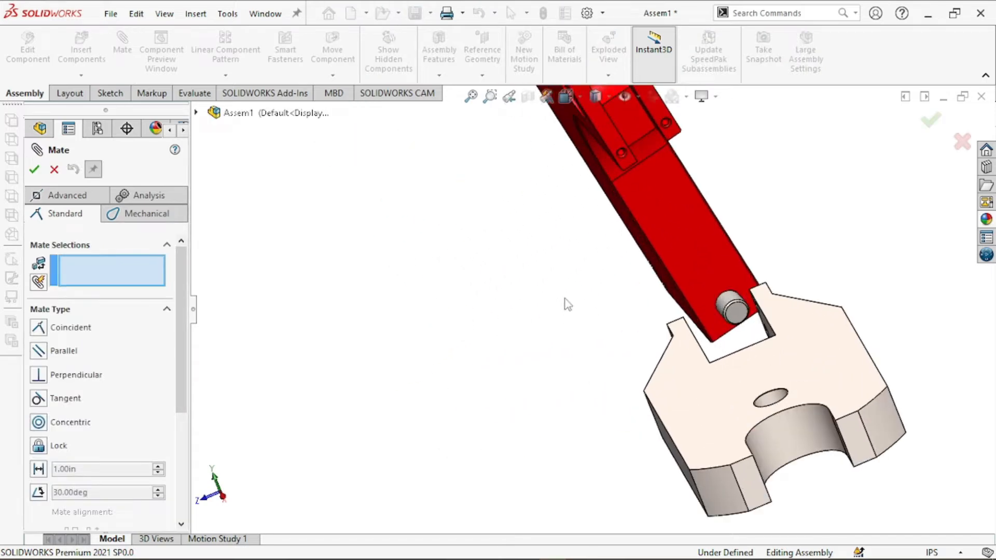
{"action": "middle_click_drag", "start_coordinate": [591, 288], "coordinate": [620, 317]}
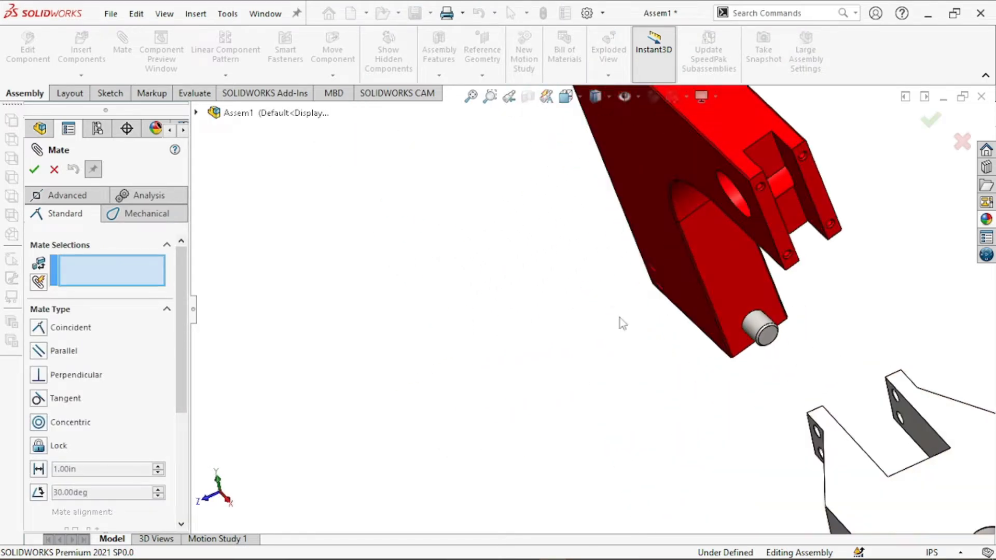
{"action": "middle_click_drag", "start_coordinate": [665, 351], "coordinate": [788, 428]}
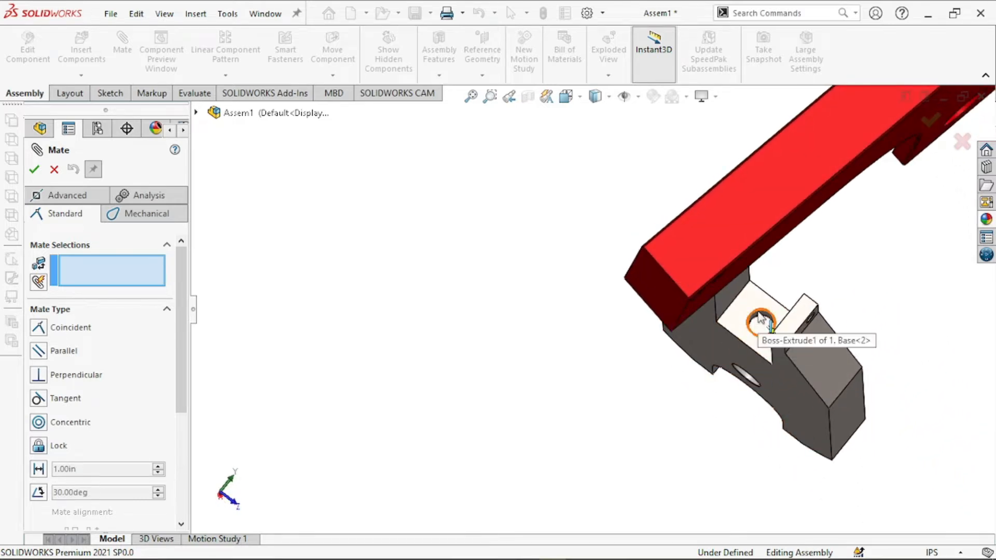
{"action": "scroll", "coordinate": [758, 324], "scroll_direction": "down", "scroll_amount": 2}
{"action": "left_click", "coordinate": [733, 319]}
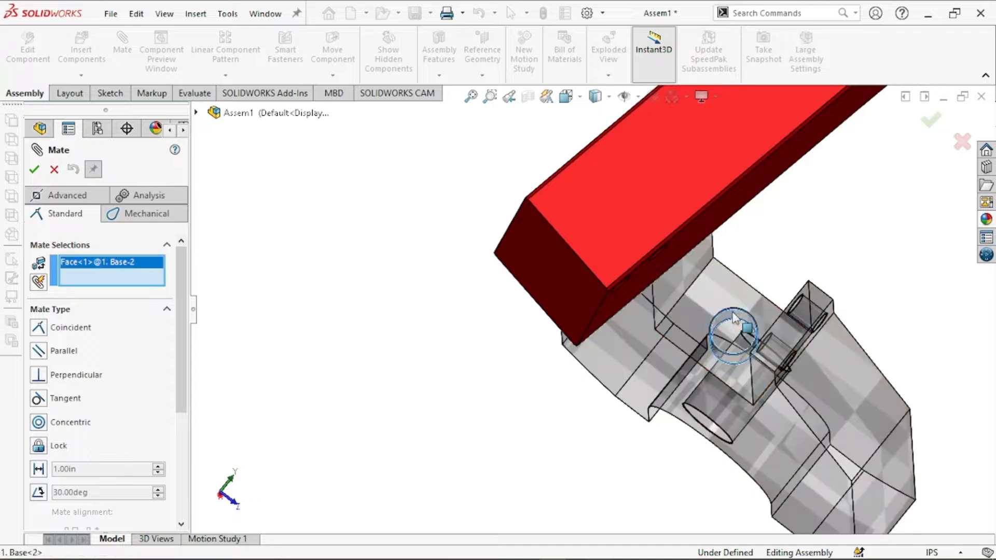
{"action": "middle_click_drag", "start_coordinate": [842, 260], "coordinate": [688, 264]}
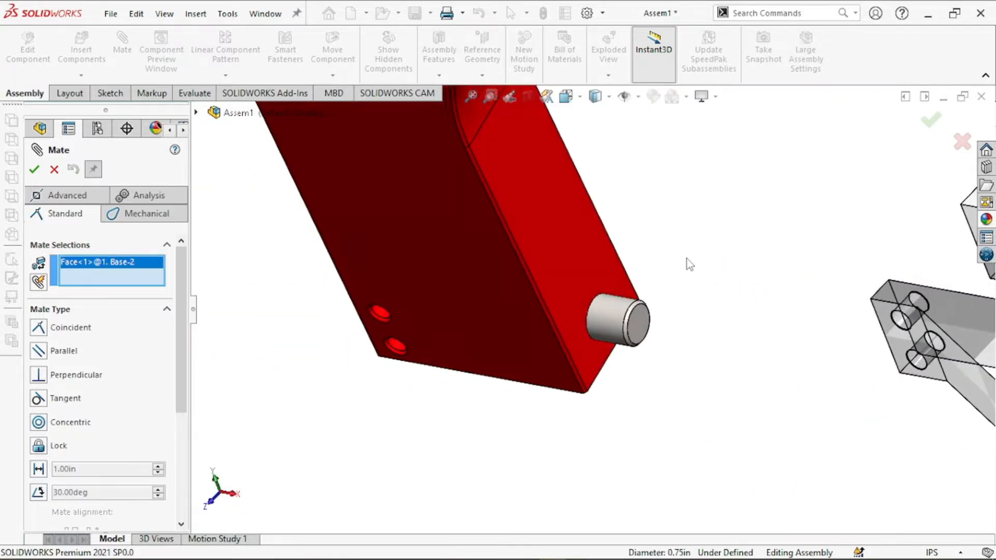
{"action": "left_click", "coordinate": [605, 316]}
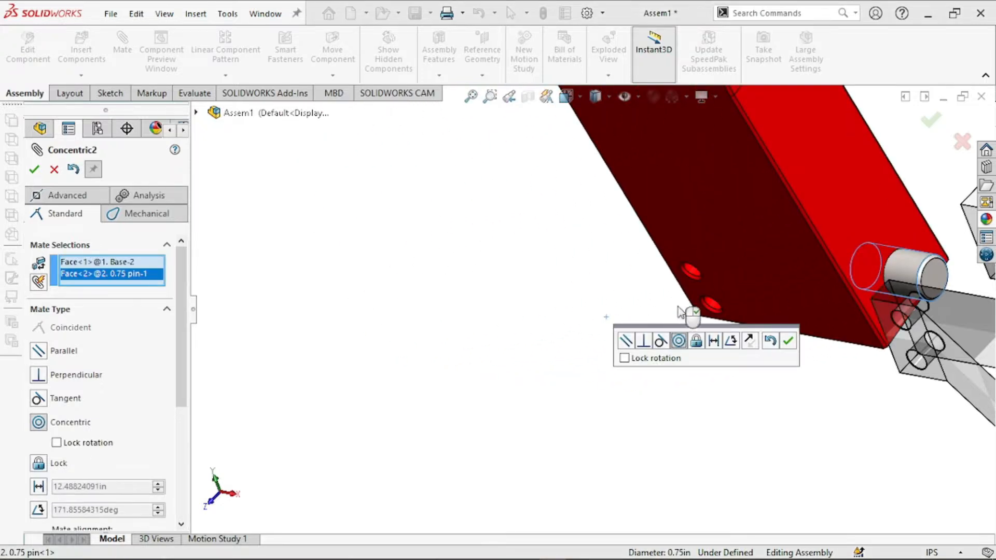
{"action": "scroll", "coordinate": [755, 400], "scroll_direction": "up", "scroll_amount": 5}
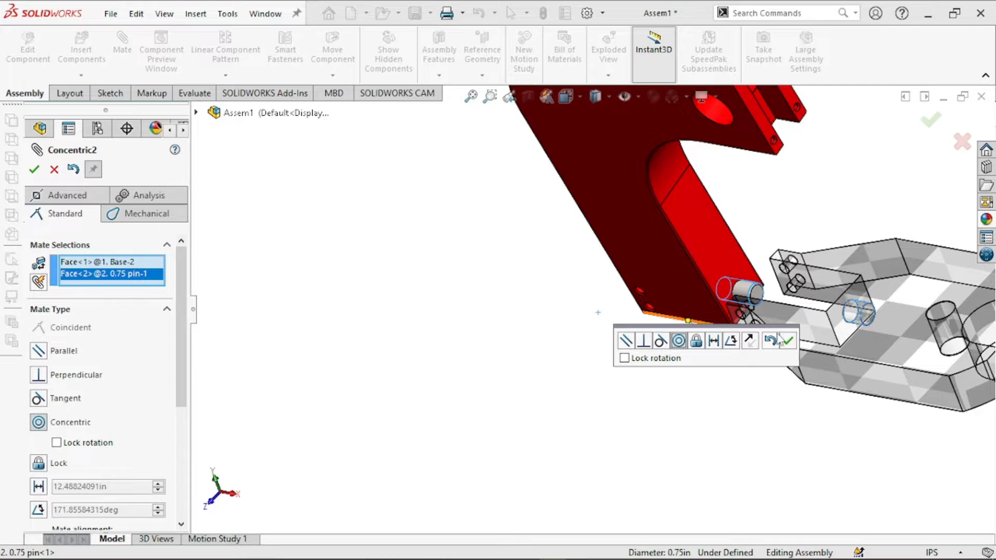
{"action": "left_click", "coordinate": [788, 342]}
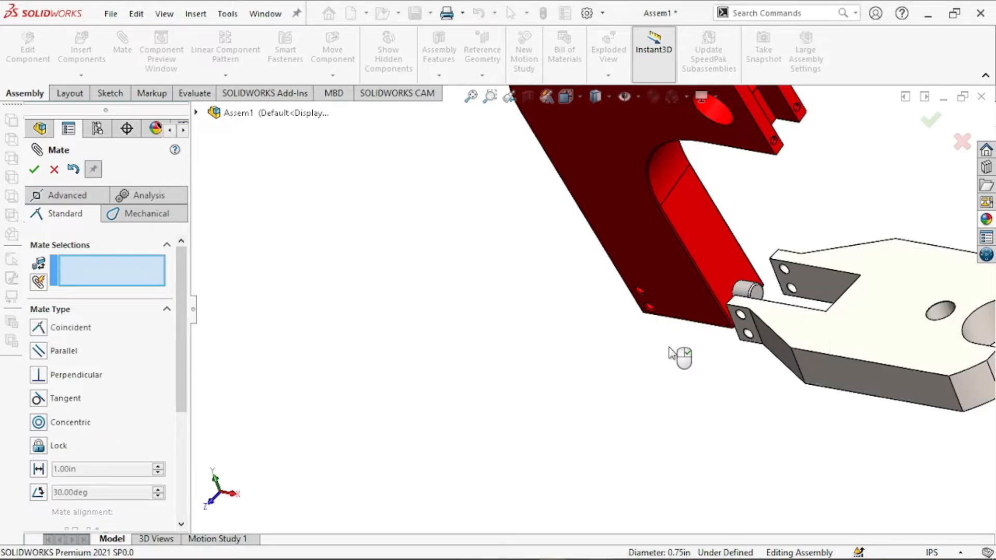
Mate the frame leg's face around the pin coincident with the end wall of the base's slot.
{"action": "left_click", "coordinate": [726, 267]}
{"action": "middle_click_drag", "start_coordinate": [592, 356], "coordinate": [693, 427]}
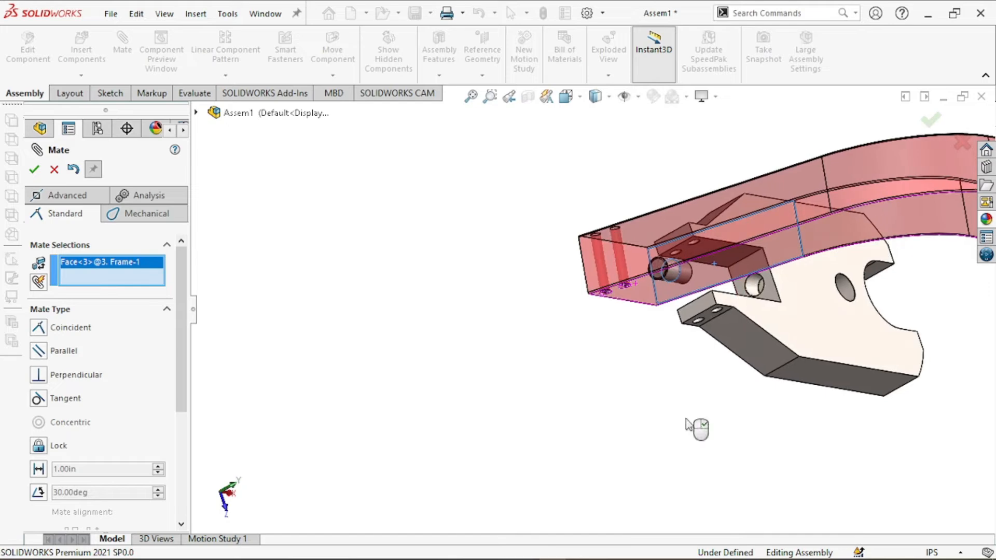
{"action": "left_click", "coordinate": [772, 293]}
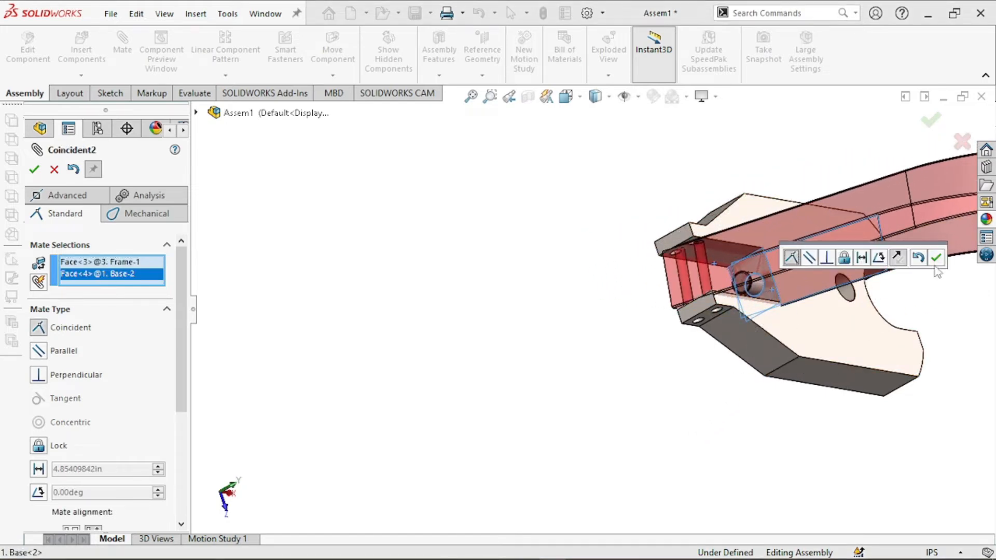
{"action": "left_click", "coordinate": [938, 259]}
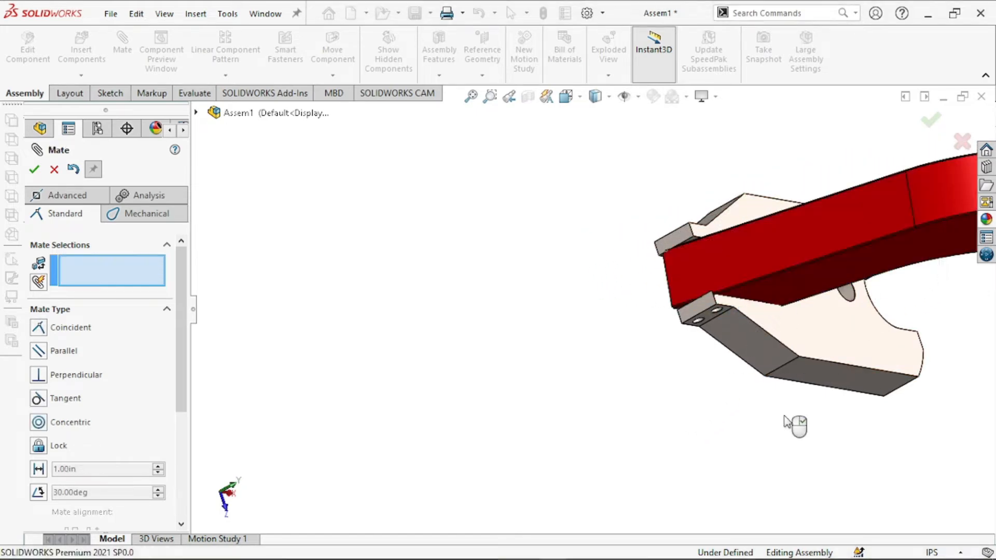
Mate the frame's flat side face to the holed outer face of the base's fork arm.
{"action": "middle_click_drag", "start_coordinate": [793, 422], "coordinate": [756, 254]}
{"action": "scroll", "coordinate": [674, 301], "scroll_direction": "down", "scroll_amount": 5}
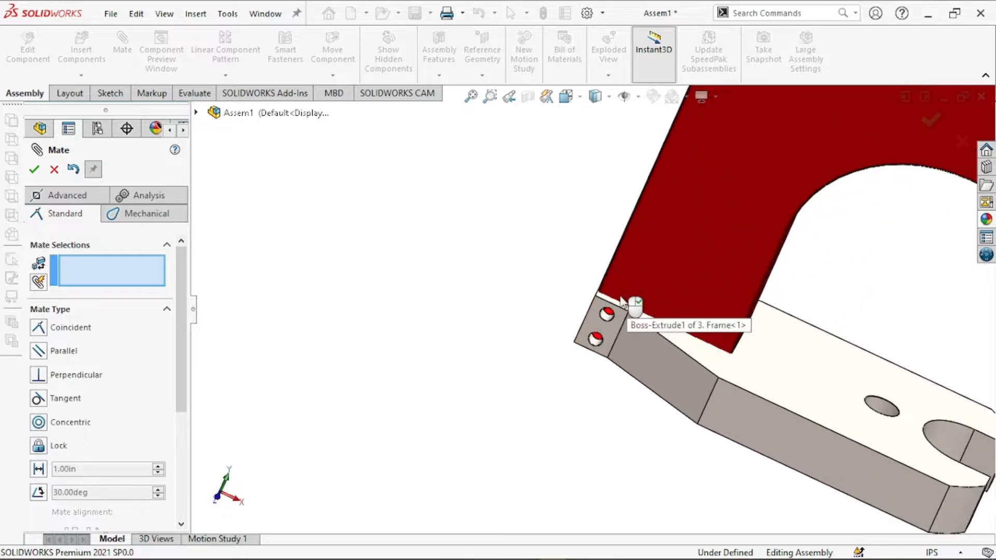
{"action": "left_click", "coordinate": [592, 327]}
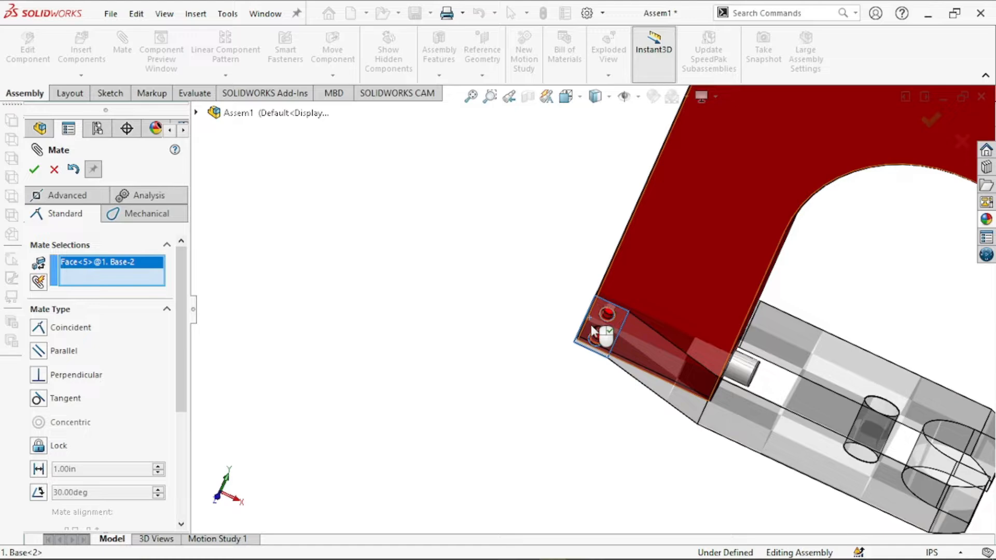
{"action": "left_click", "coordinate": [649, 273]}
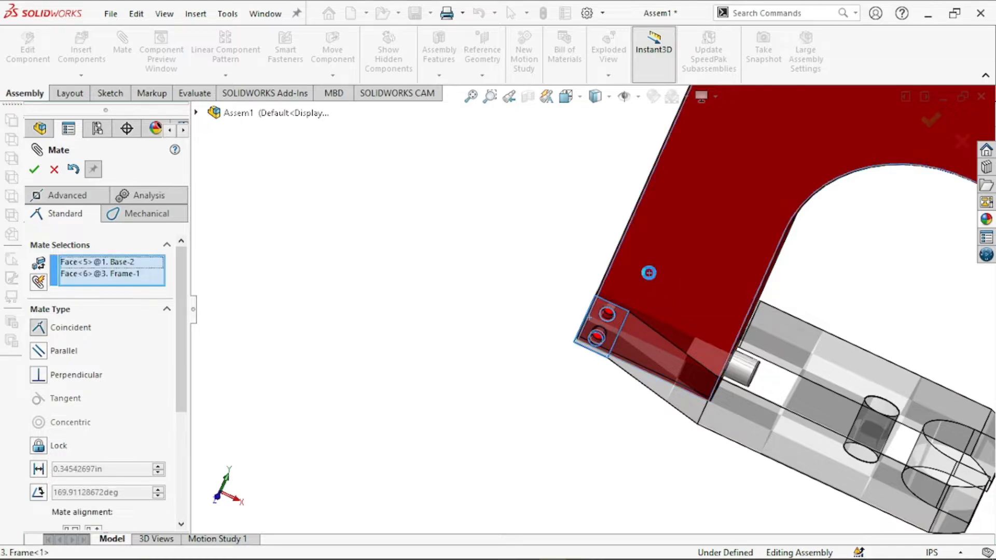
{"action": "left_click", "coordinate": [34, 169]}
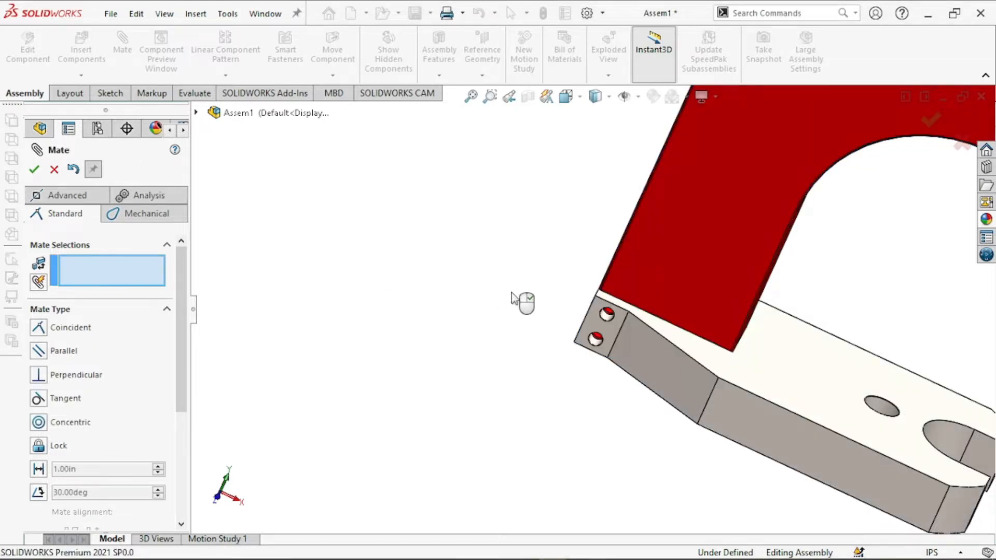
{"action": "key", "text": "Escape"}
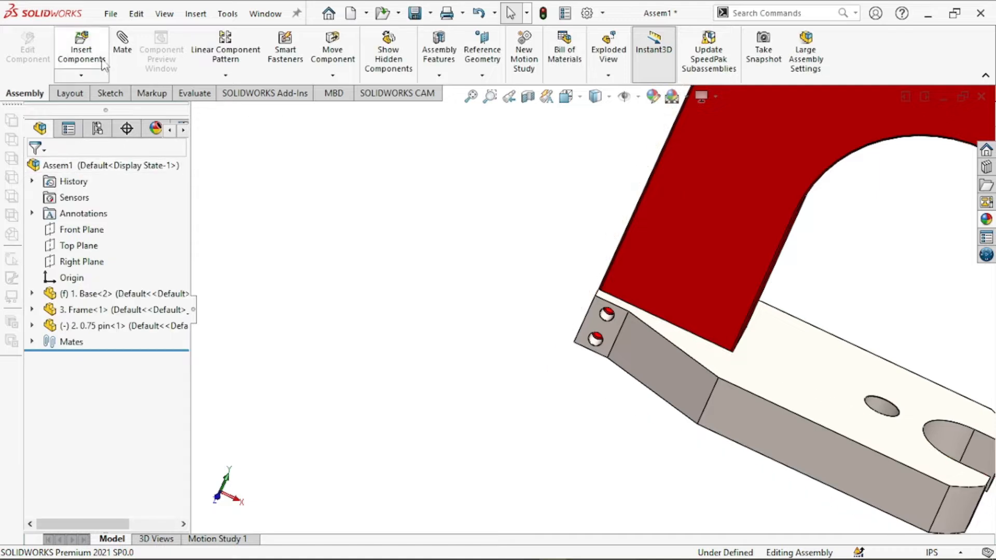
Insert the part 14. SHC.SLDPRT and place it beside the two holes in the base's fork arm.
{"action": "scroll", "coordinate": [745, 336], "scroll_direction": "up", "scroll_amount": 4}
{"action": "scroll", "coordinate": [728, 302], "scroll_direction": "down", "scroll_amount": 2}
{"action": "scroll", "coordinate": [717, 290], "scroll_direction": "up", "scroll_amount": 1}
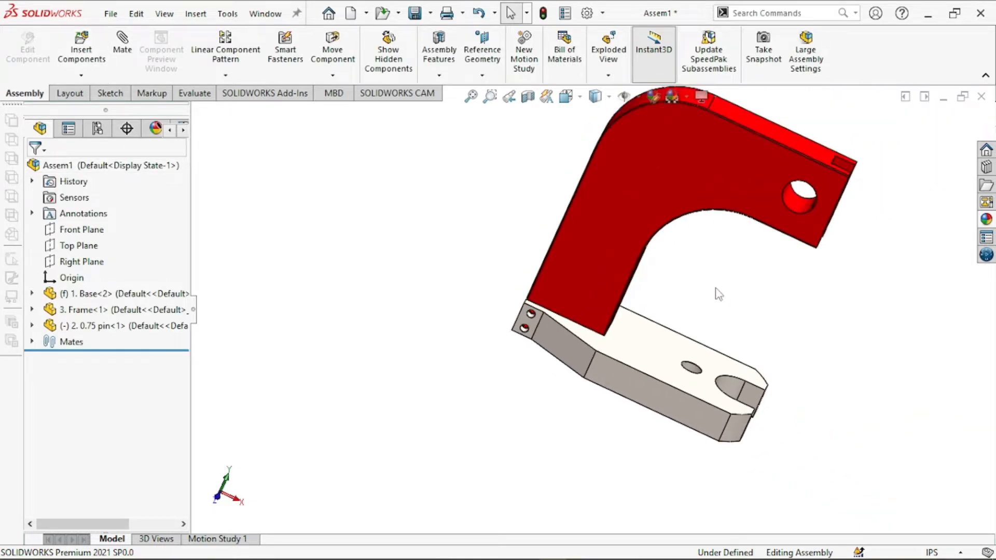
{"action": "left_click", "coordinate": [89, 53]}
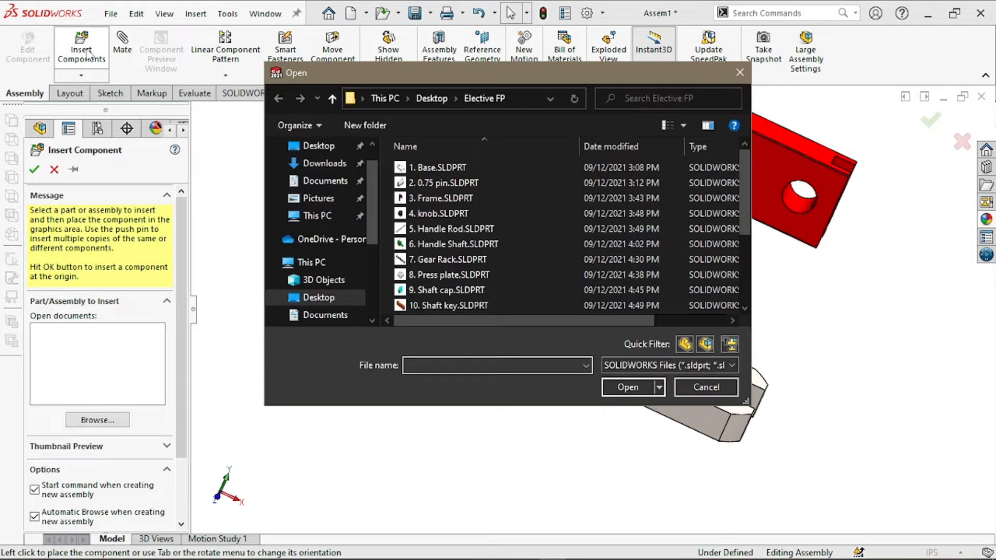
{"action": "scroll", "coordinate": [472, 211], "scroll_direction": "down", "scroll_amount": 3}
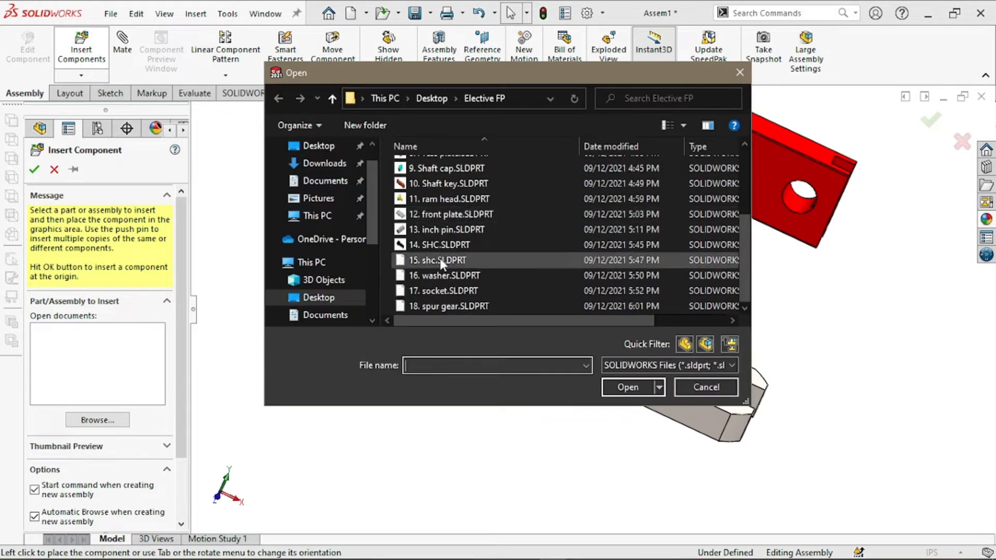
{"action": "left_click", "coordinate": [441, 244]}
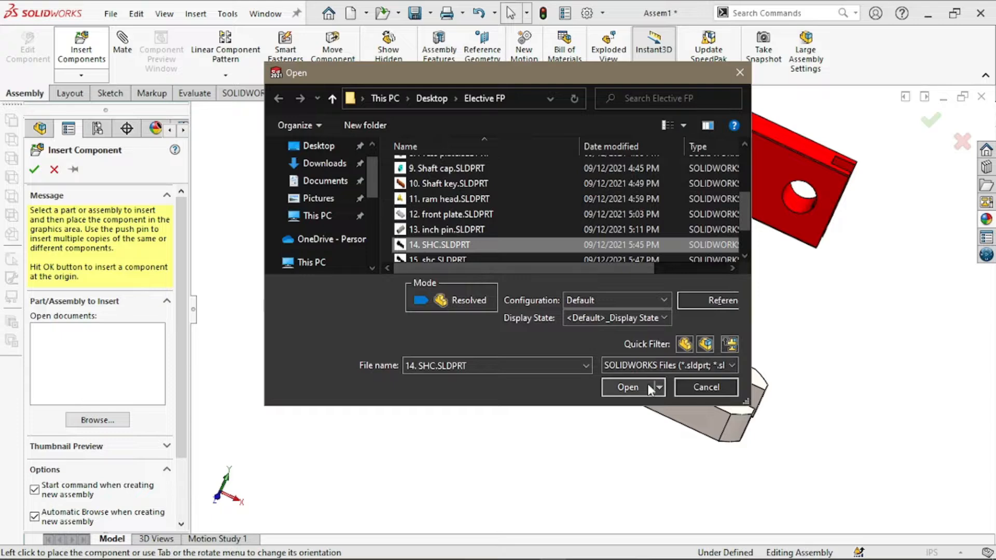
{"action": "left_click", "coordinate": [628, 387]}
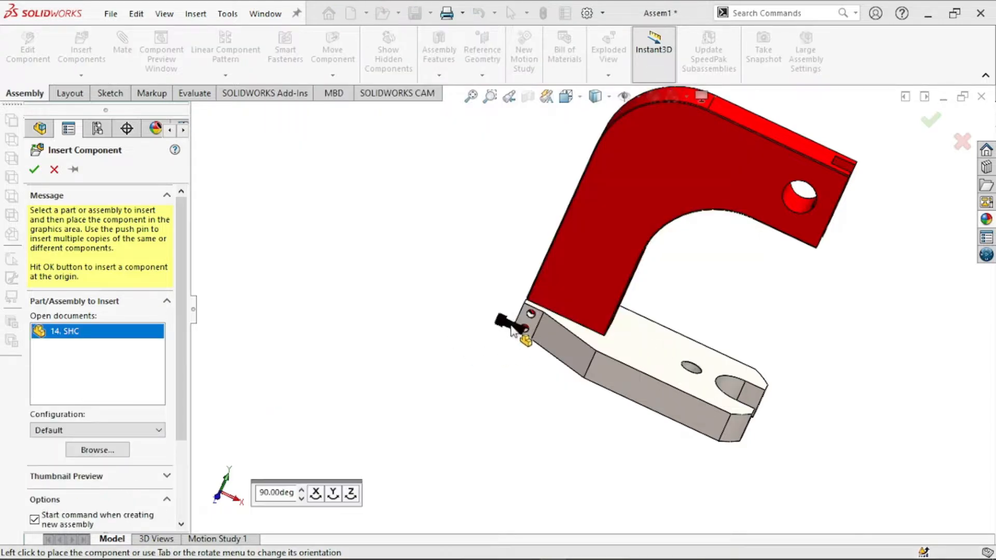
{"action": "left_click", "coordinate": [511, 330]}
Mate the SHC cap screw's shank concentric with the upper hole in the base's fork arm.
{"action": "scroll", "coordinate": [512, 321], "scroll_direction": "down", "scroll_amount": 3}
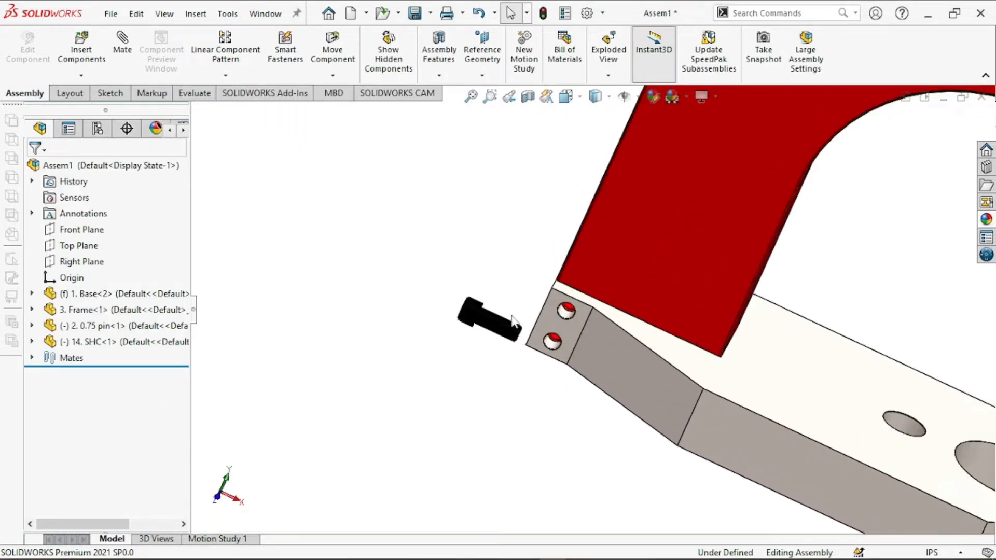
{"action": "scroll", "coordinate": [512, 323], "scroll_direction": "down", "scroll_amount": 2}
{"action": "key", "text": "m"}
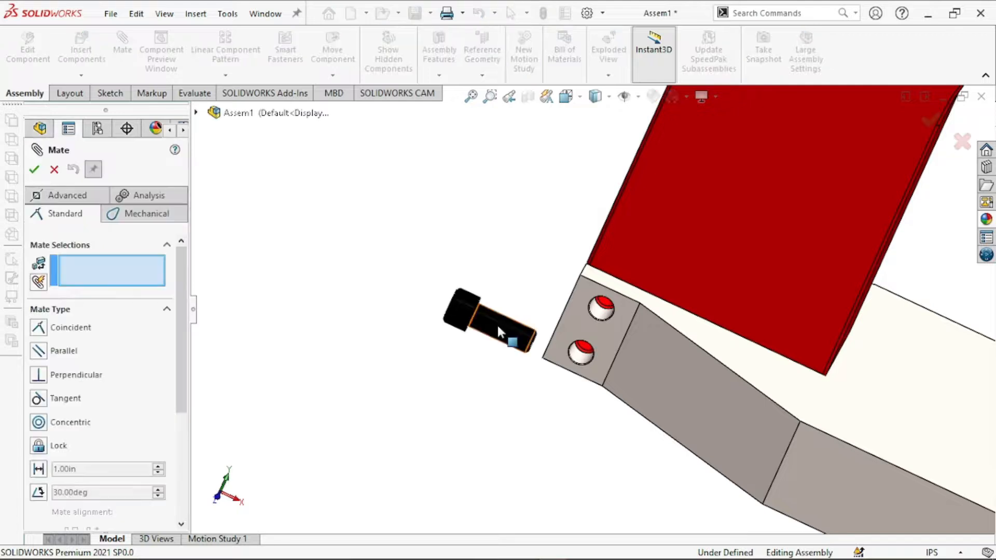
{"action": "left_click", "coordinate": [497, 325]}
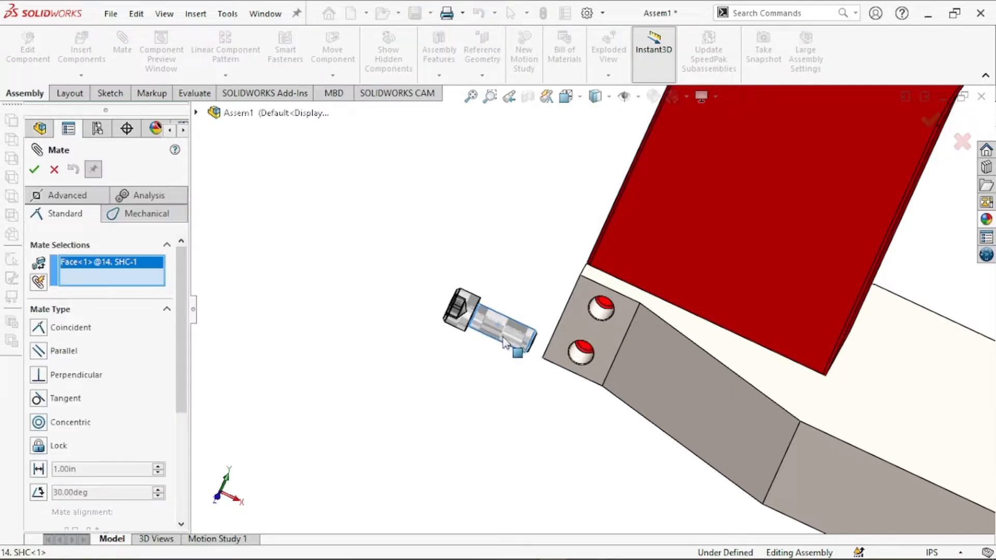
{"action": "left_click", "coordinate": [600, 315]}
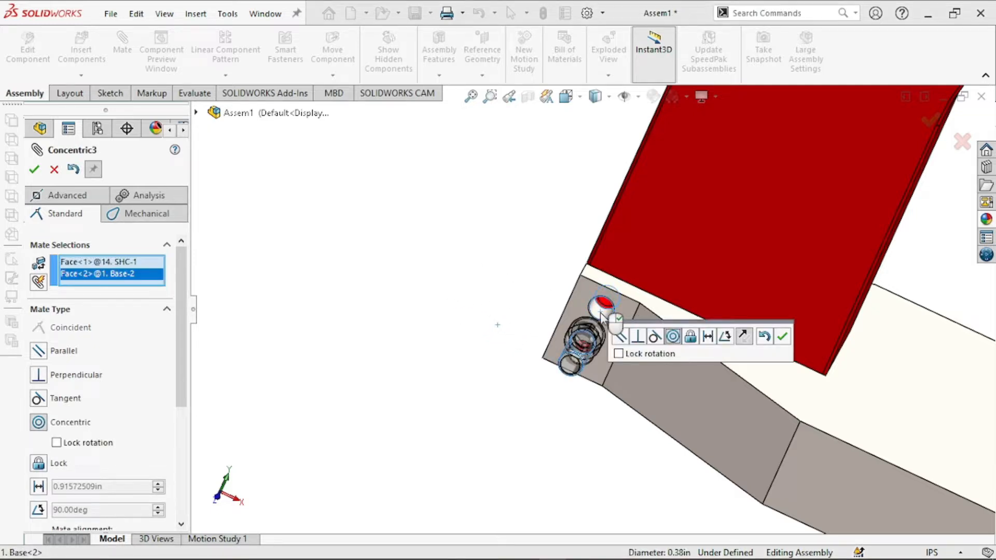
{"action": "left_click", "coordinate": [781, 337]}
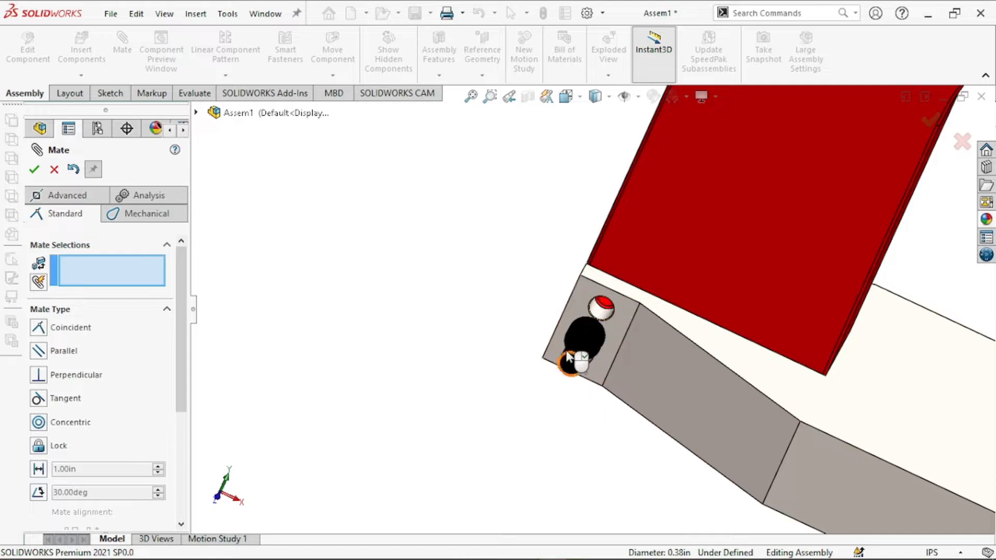
Slide the cap screw along its hole and make the frame temporarily transparent to locate the screw.
{"action": "left_click_drag", "start_coordinate": [568, 363], "coordinate": [663, 286]}
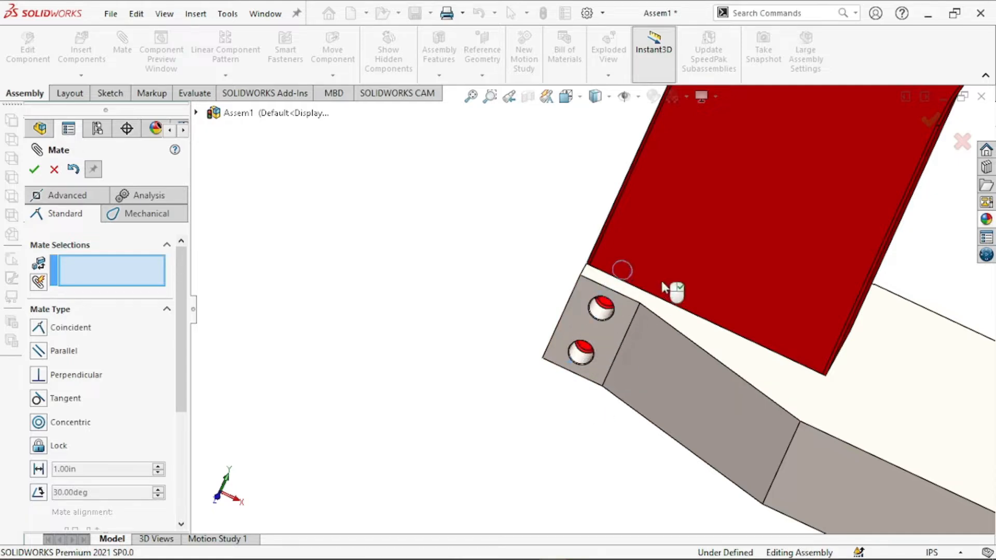
{"action": "right_click", "coordinate": [706, 241]}
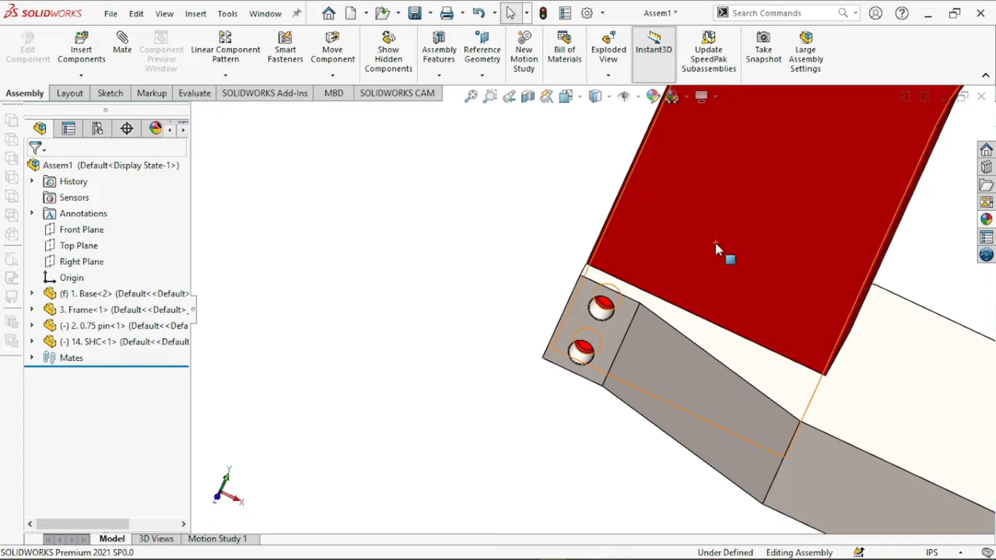
{"action": "right_click", "coordinate": [782, 252]}
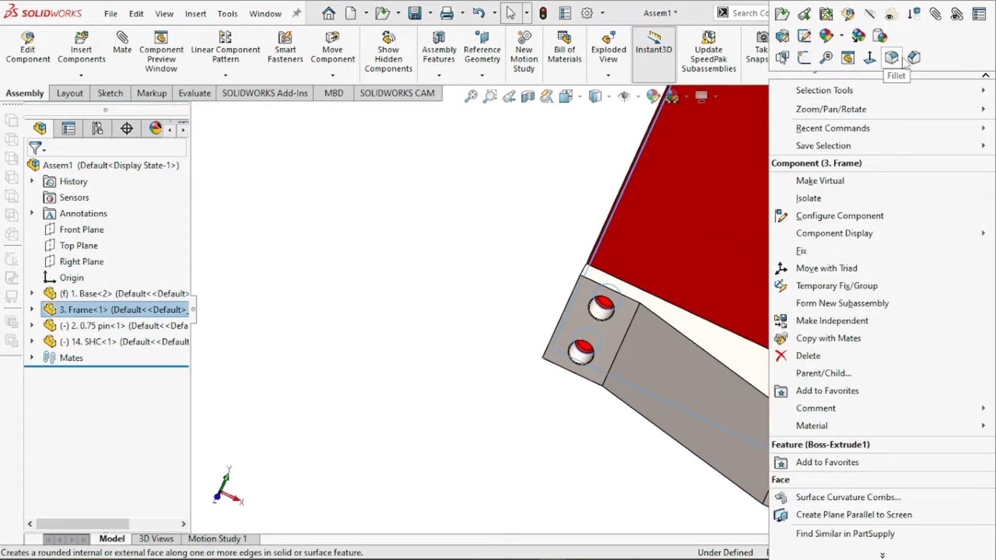
{"action": "left_click", "coordinate": [899, 16]}
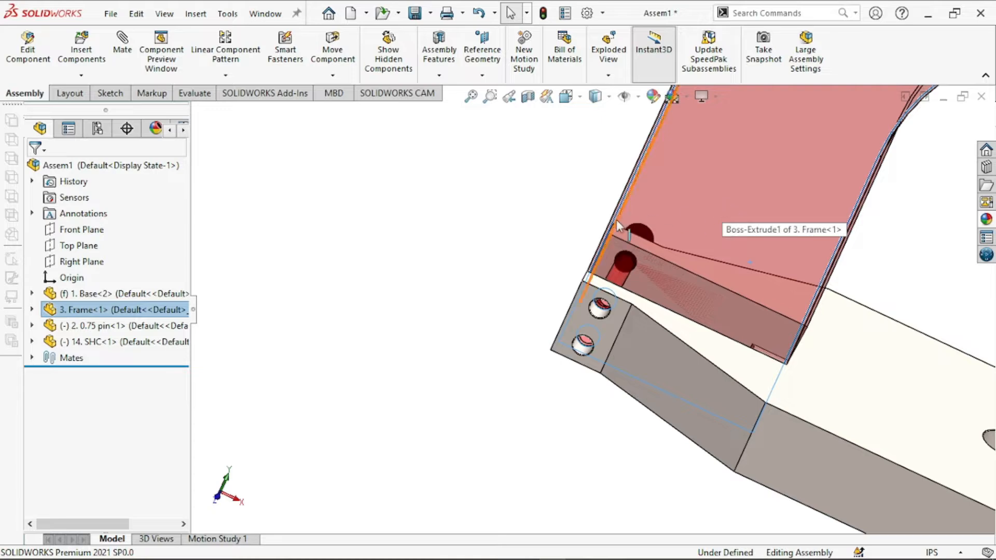
{"action": "middle_click_drag", "start_coordinate": [616, 219], "coordinate": [550, 199]}
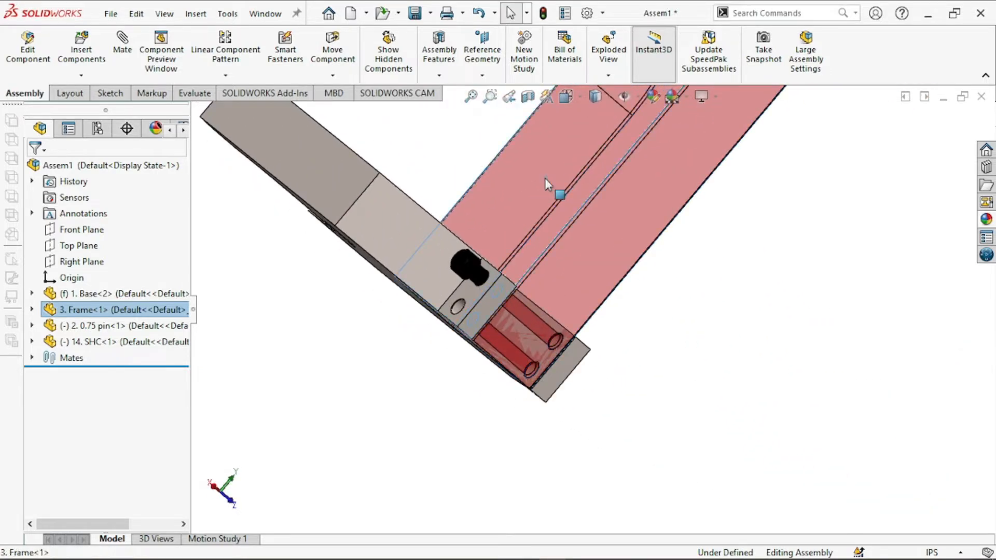
{"action": "right_click", "coordinate": [545, 179]}
{"action": "key", "text": "Escape"}
Slide the cap screw out along its axis until it clears the outer face of the base's fork arm.
{"action": "scroll", "coordinate": [474, 260], "scroll_direction": "down", "scroll_amount": 5}
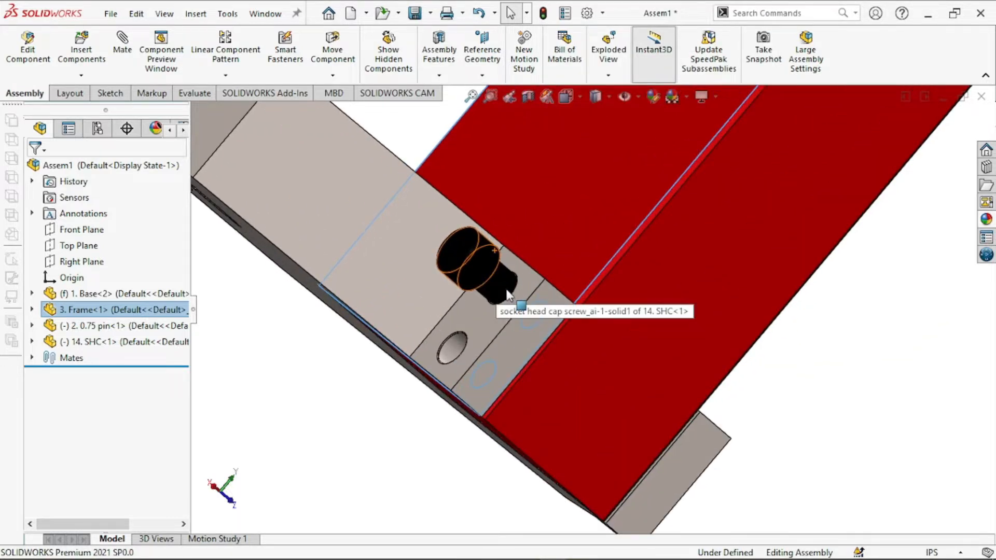
{"action": "left_click_drag", "start_coordinate": [481, 260], "coordinate": [401, 198]}
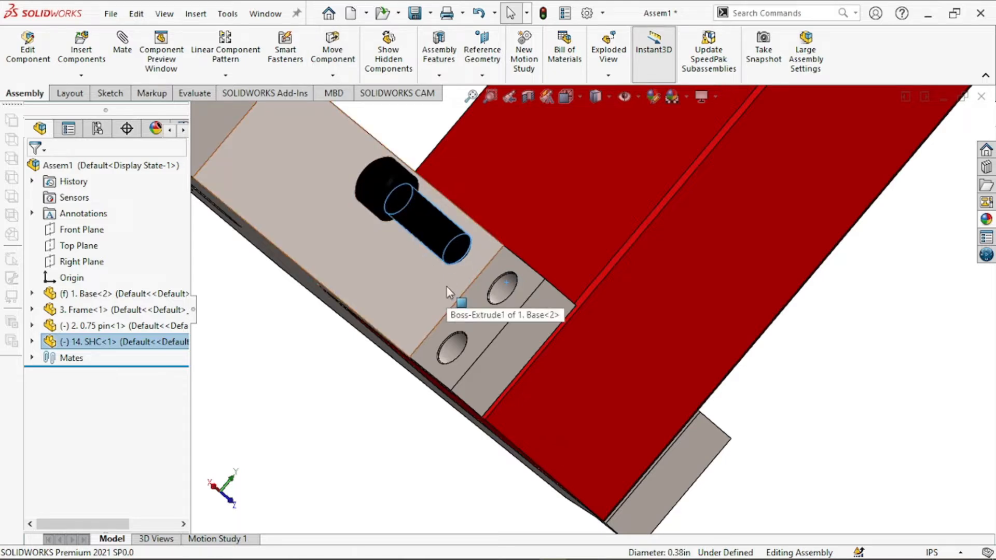
Mate the underside of the cap screw's head coincident with the outer face of the base's fork arm.
{"action": "left_click", "coordinate": [263, 295]}
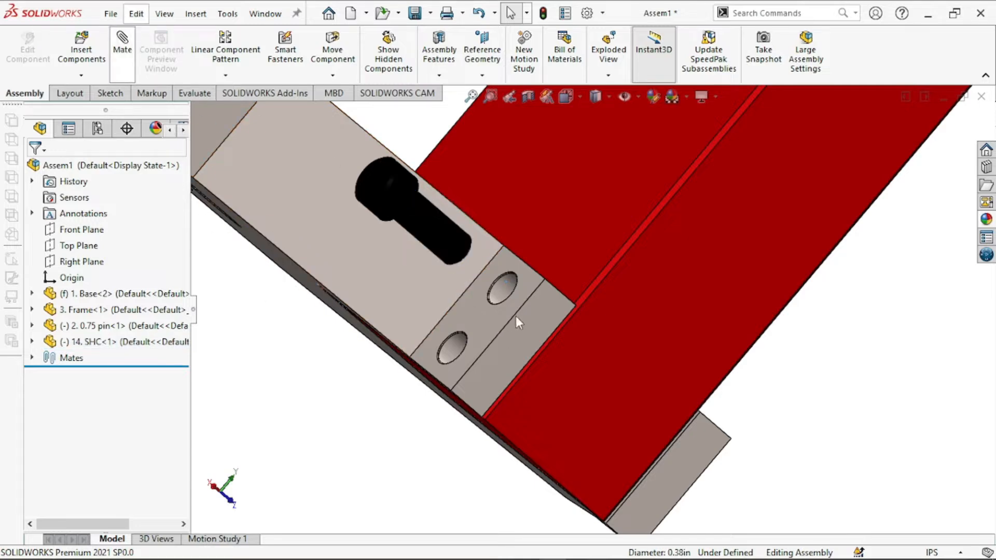
{"action": "left_click", "coordinate": [499, 313]}
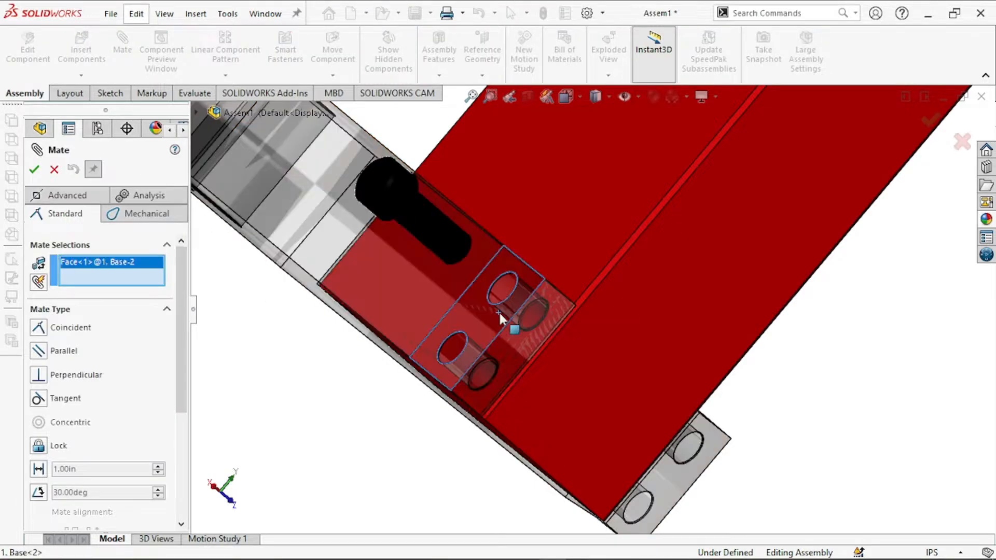
{"action": "middle_click_drag", "start_coordinate": [552, 287], "coordinate": [460, 234]}
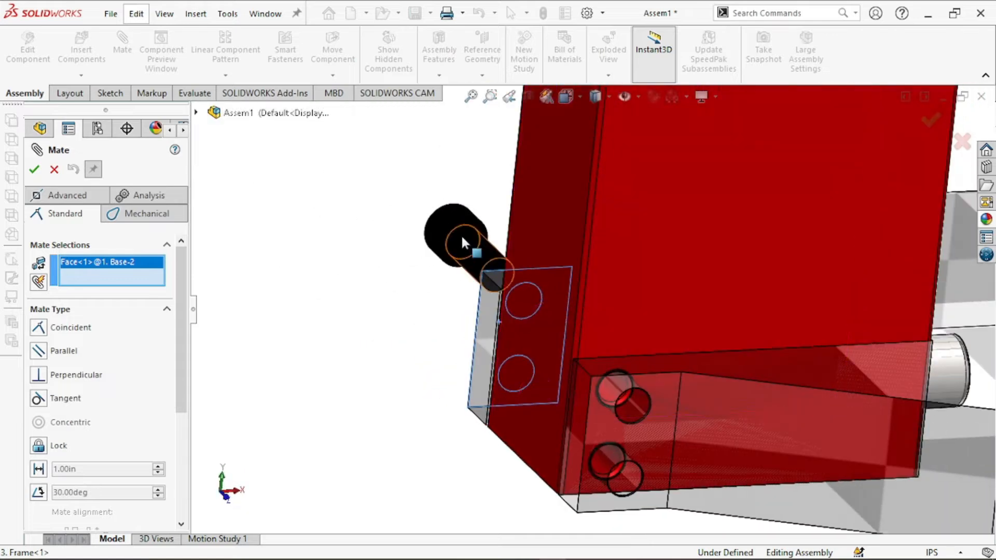
{"action": "scroll", "coordinate": [461, 234], "scroll_direction": "down", "scroll_amount": 6}
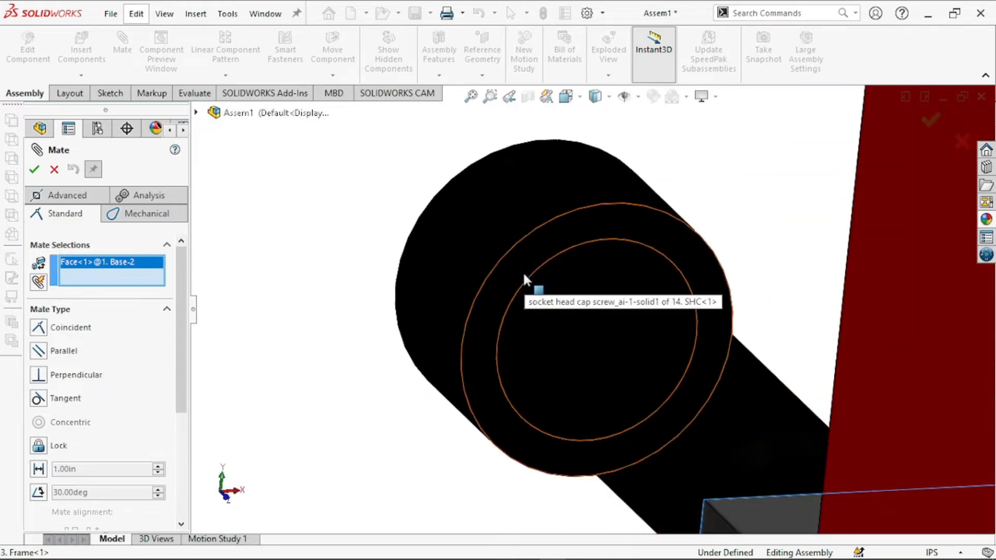
{"action": "left_click", "coordinate": [521, 270]}
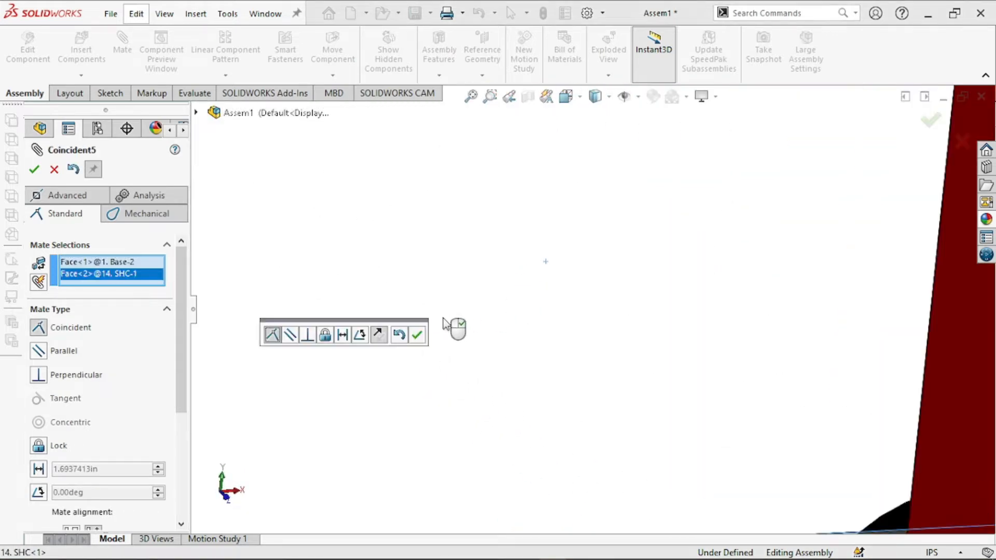
{"action": "middle_click_drag", "start_coordinate": [596, 351], "coordinate": [659, 411]}
{"action": "scroll", "coordinate": [336, 248], "scroll_direction": "up", "scroll_amount": 2}
{"action": "scroll", "coordinate": [336, 248], "scroll_direction": "down", "scroll_amount": 2}
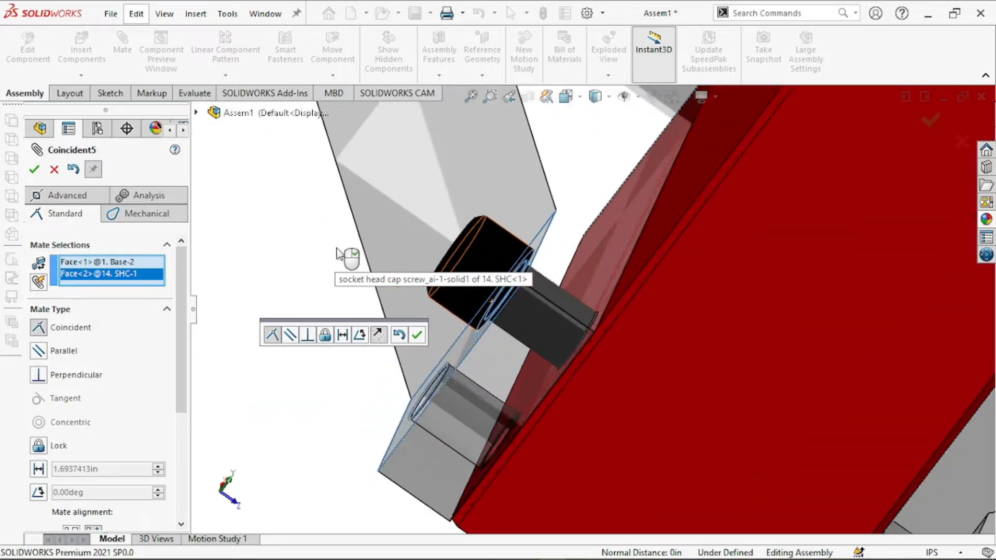
{"action": "scroll", "coordinate": [337, 248], "scroll_direction": "up", "scroll_amount": 2}
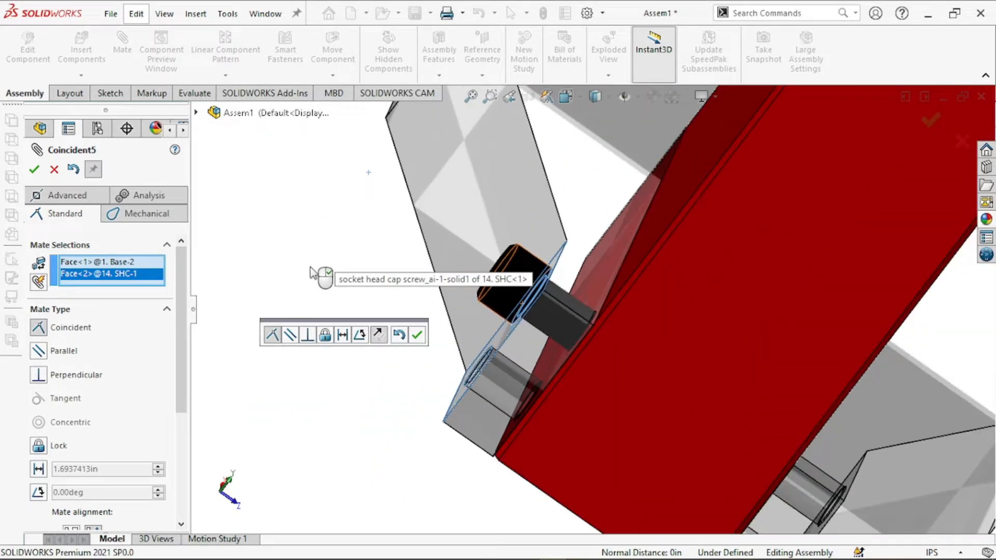
{"action": "left_click", "coordinate": [417, 335]}
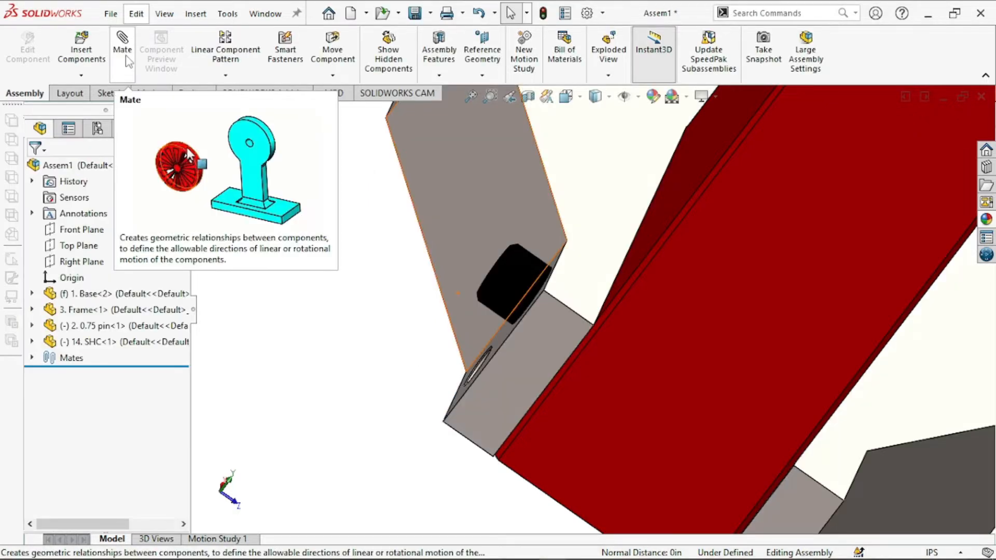
Copy the cap screw with its mates into the second hole on the same face of the base's fork arm.
{"action": "left_click", "coordinate": [83, 75]}
{"action": "left_click", "coordinate": [106, 145]}
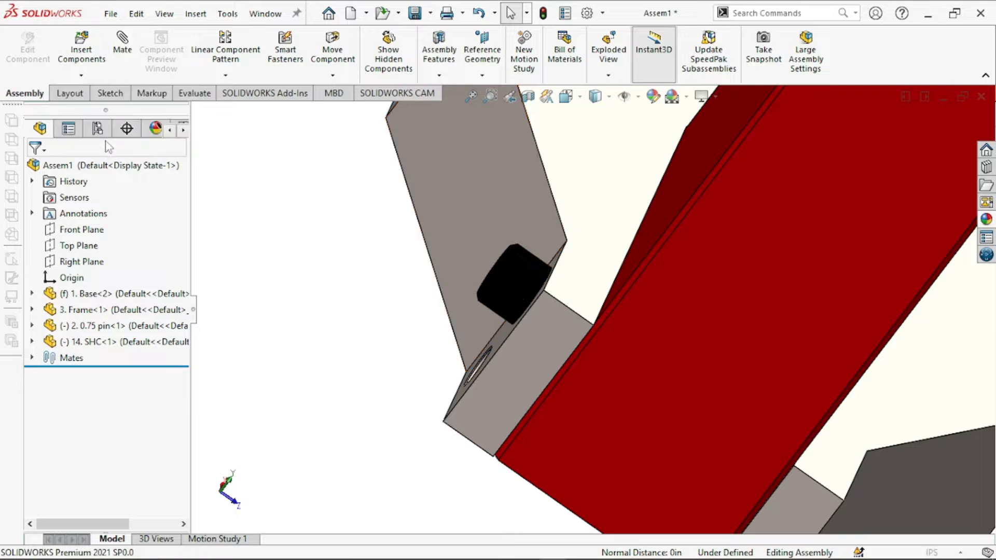
{"action": "left_click", "coordinate": [508, 289]}
{"action": "left_click", "coordinate": [185, 172]}
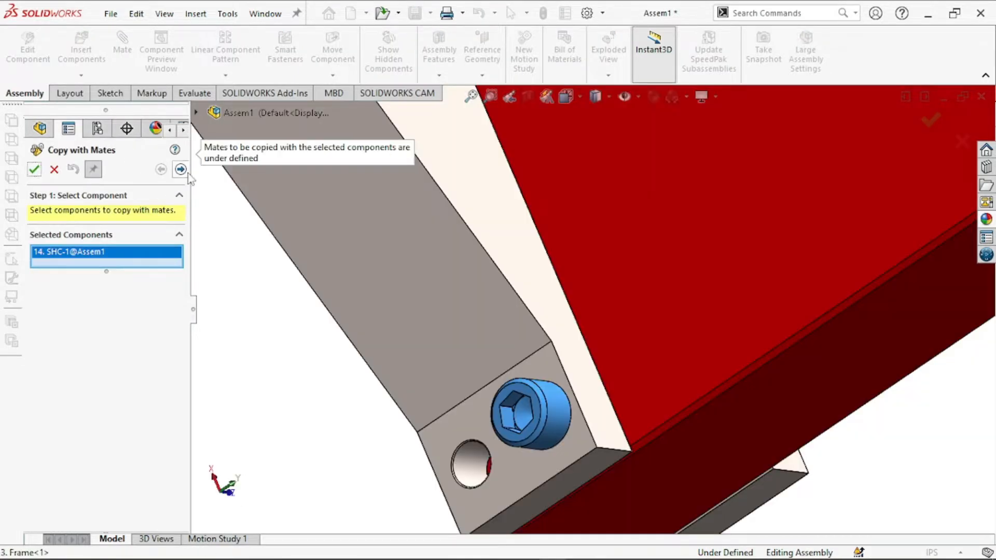
{"action": "left_click", "coordinate": [188, 173]}
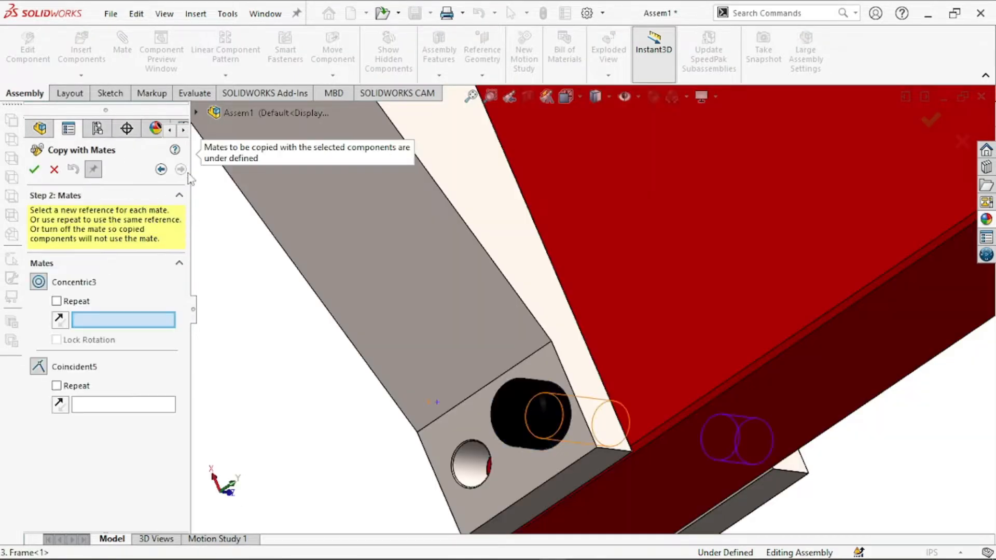
{"action": "left_click", "coordinate": [473, 460]}
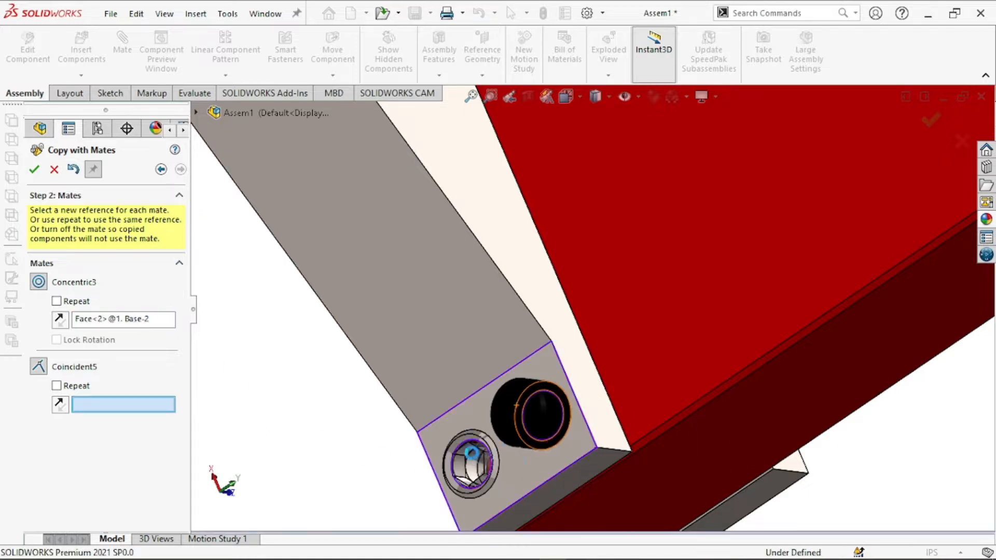
{"action": "left_click", "coordinate": [473, 428]}
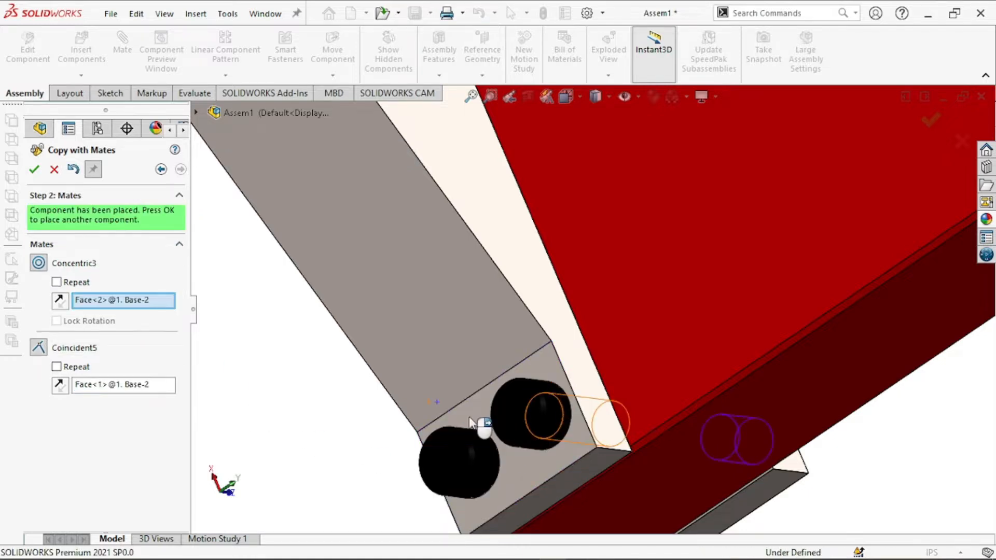
{"action": "left_click", "coordinate": [33, 170]}
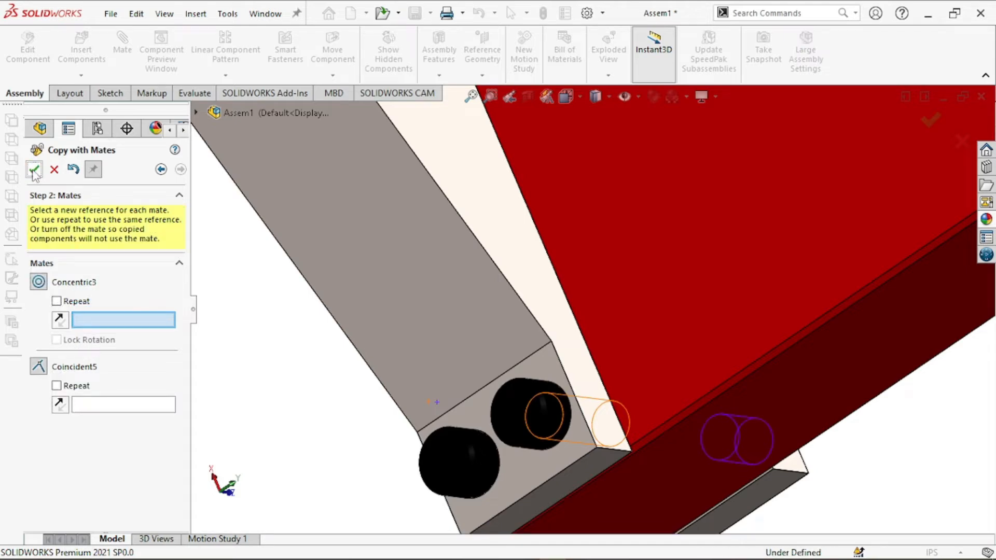
Copy the cap screw with its mates into both holes of the opposite fork arm, seating the heads on its outer face.
{"action": "scroll", "coordinate": [696, 410], "scroll_direction": "up", "scroll_amount": 5}
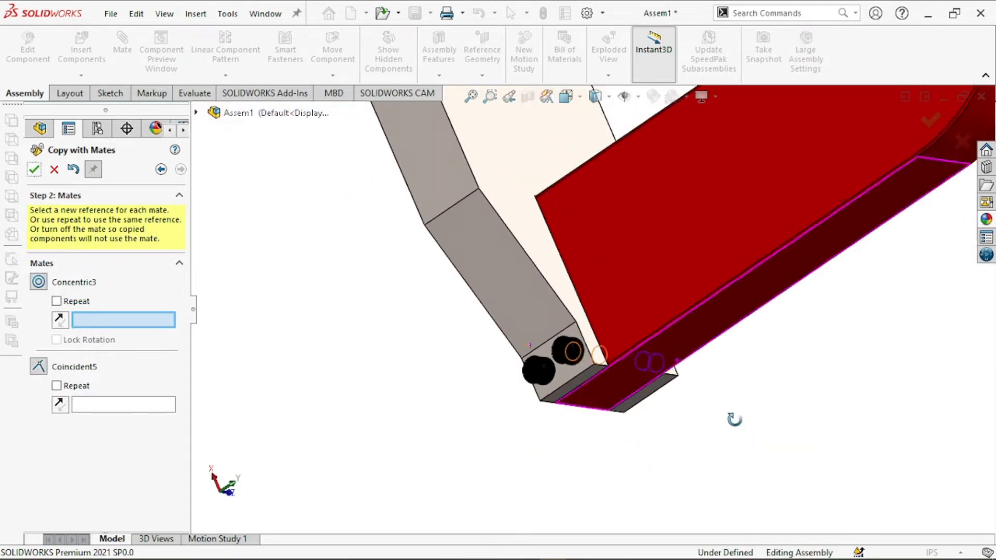
{"action": "middle_click_drag", "start_coordinate": [733, 419], "coordinate": [596, 300]}
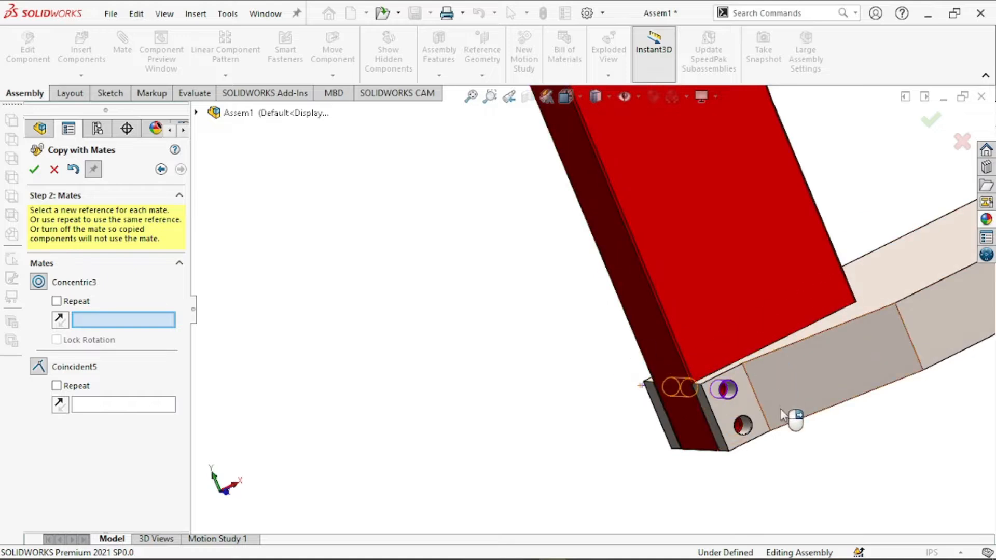
{"action": "scroll", "coordinate": [784, 413], "scroll_direction": "down", "scroll_amount": 5}
{"action": "left_click", "coordinate": [685, 379]}
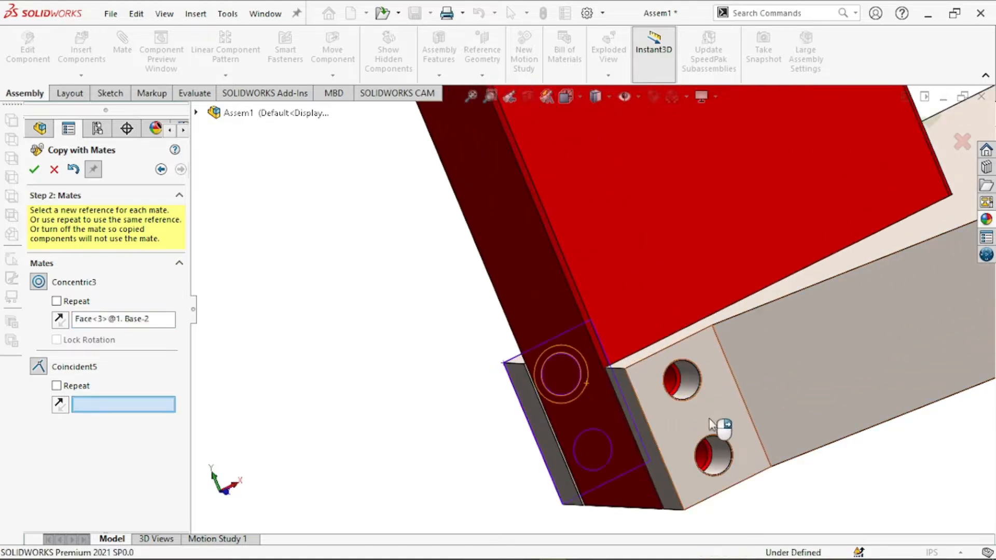
{"action": "left_click", "coordinate": [724, 403]}
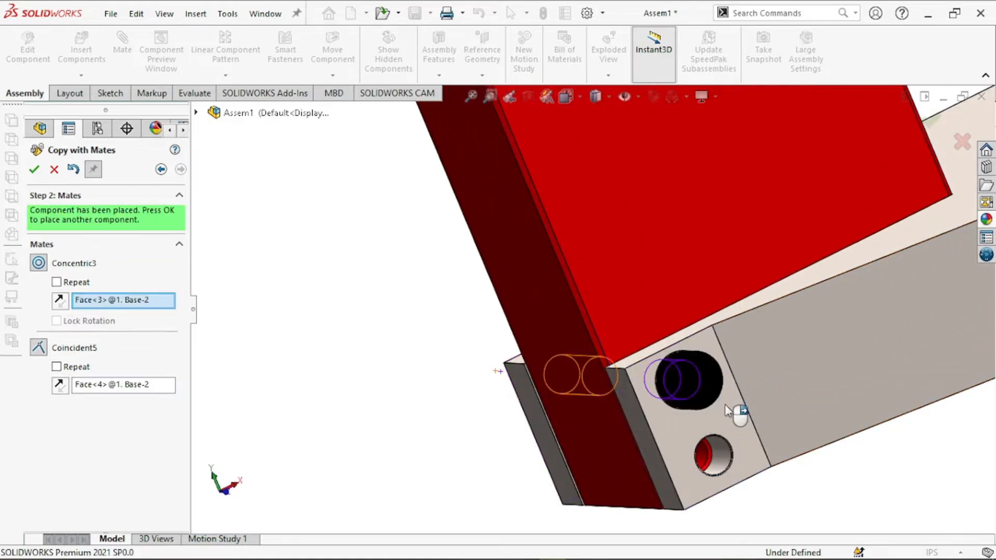
{"action": "left_click", "coordinate": [35, 171]}
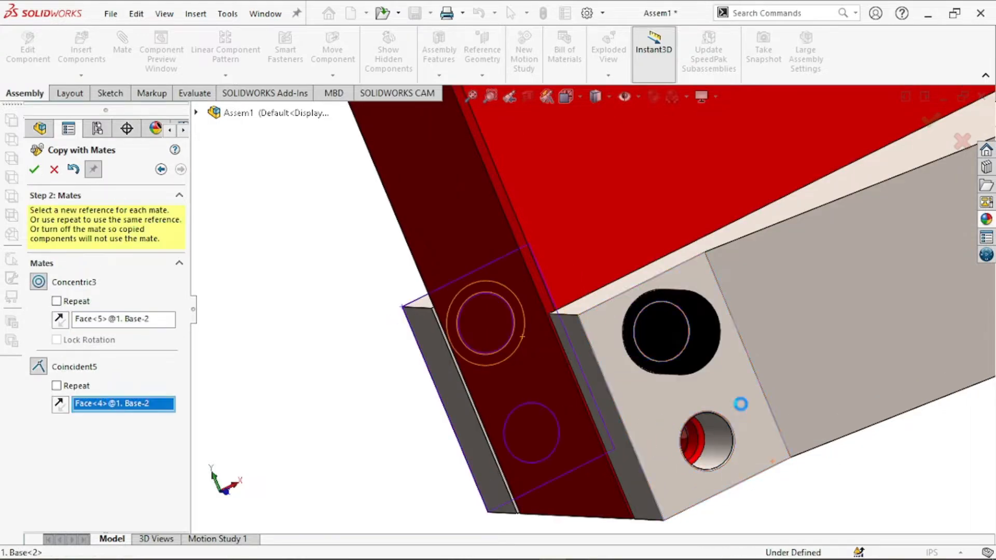
{"action": "scroll", "coordinate": [443, 316], "scroll_direction": "up", "scroll_amount": 6}
{"action": "middle_click_drag", "start_coordinate": [442, 316], "coordinate": [553, 294]}
{"action": "key", "text": "Escape"}
Show the part files as large icons and insert the part 13. inch pin, placing it in the open space in front of the frame.
{"action": "scroll", "coordinate": [553, 293], "scroll_direction": "up", "scroll_amount": 3}
{"action": "left_click", "coordinate": [224, 491]}
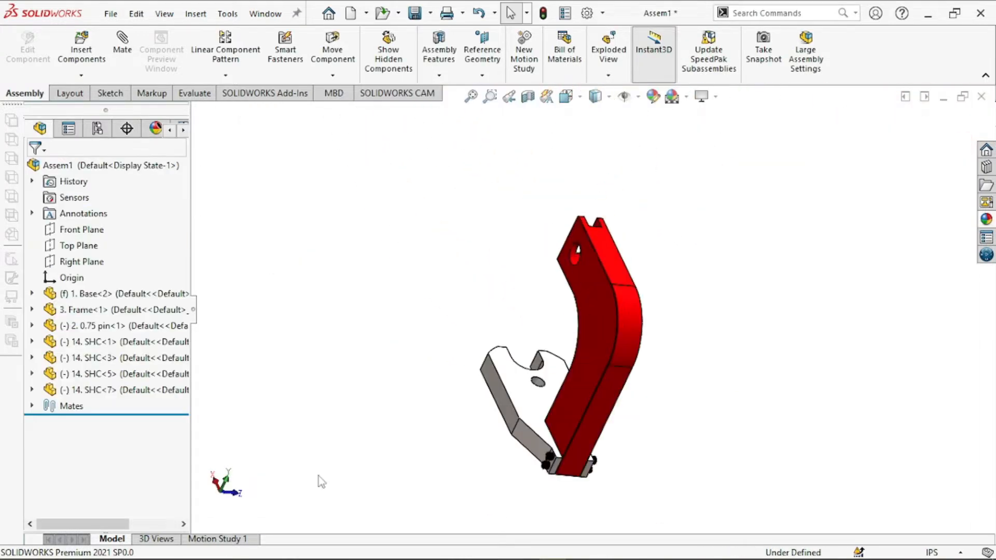
{"action": "scroll", "coordinate": [830, 477], "scroll_direction": "up", "scroll_amount": 4}
{"action": "key", "text": "f"}
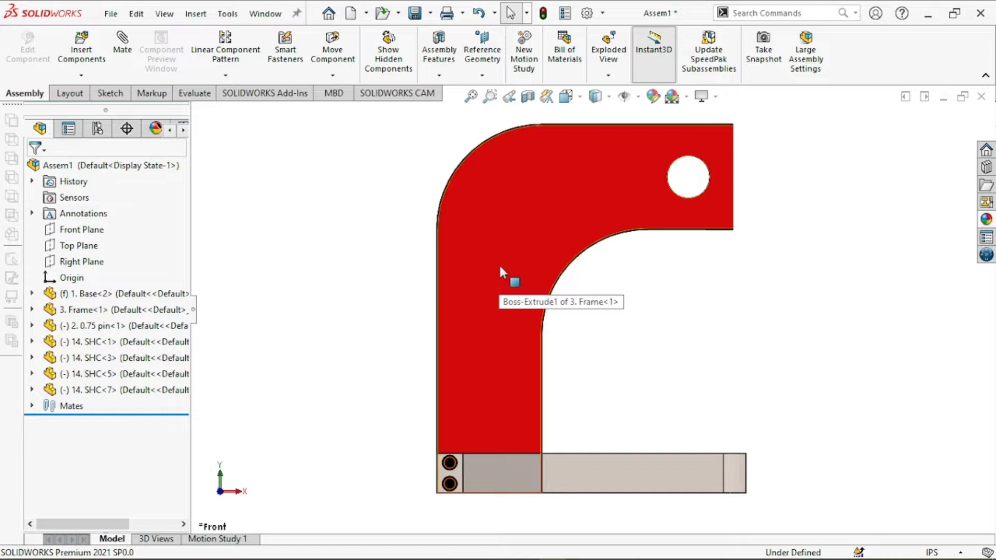
{"action": "left_click", "coordinate": [78, 57]}
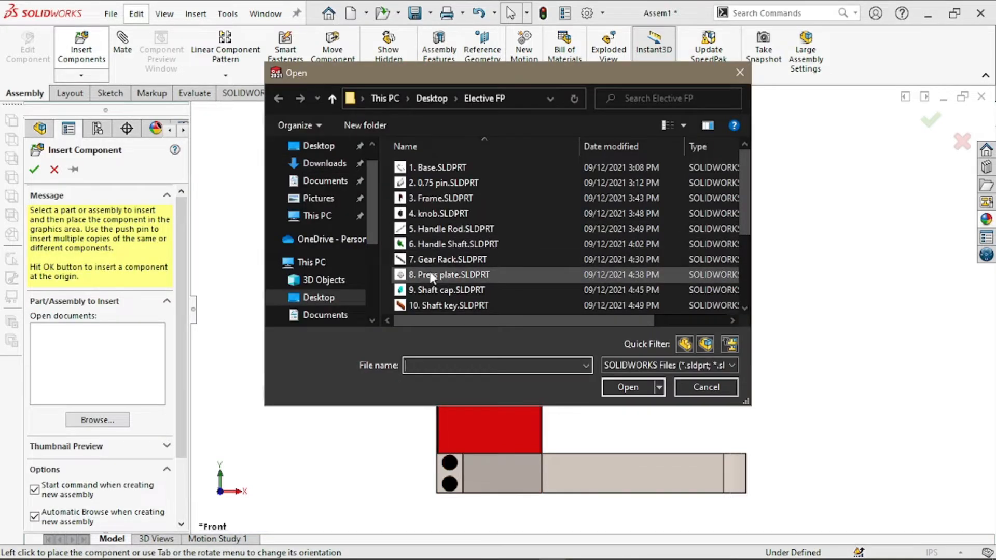
{"action": "left_click", "coordinate": [684, 125]}
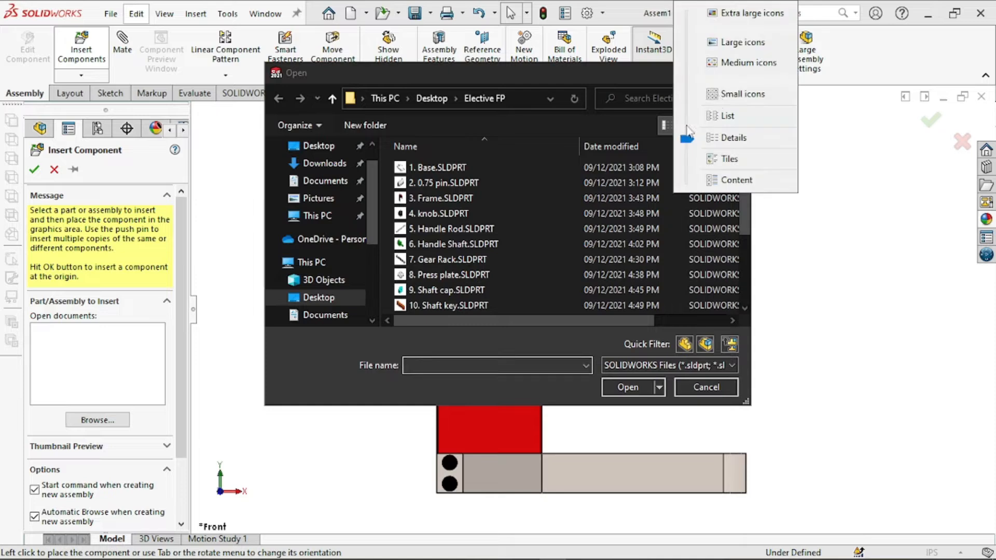
{"action": "left_click", "coordinate": [731, 46]}
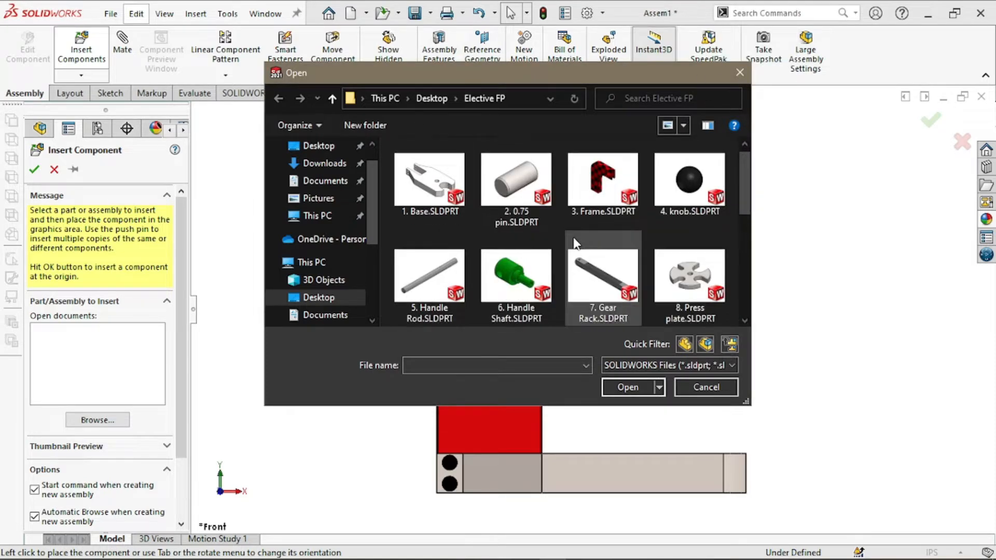
{"action": "scroll", "coordinate": [573, 241], "scroll_direction": "down", "scroll_amount": 3}
{"action": "left_click", "coordinate": [430, 182]}
{"action": "left_click", "coordinate": [620, 388]}
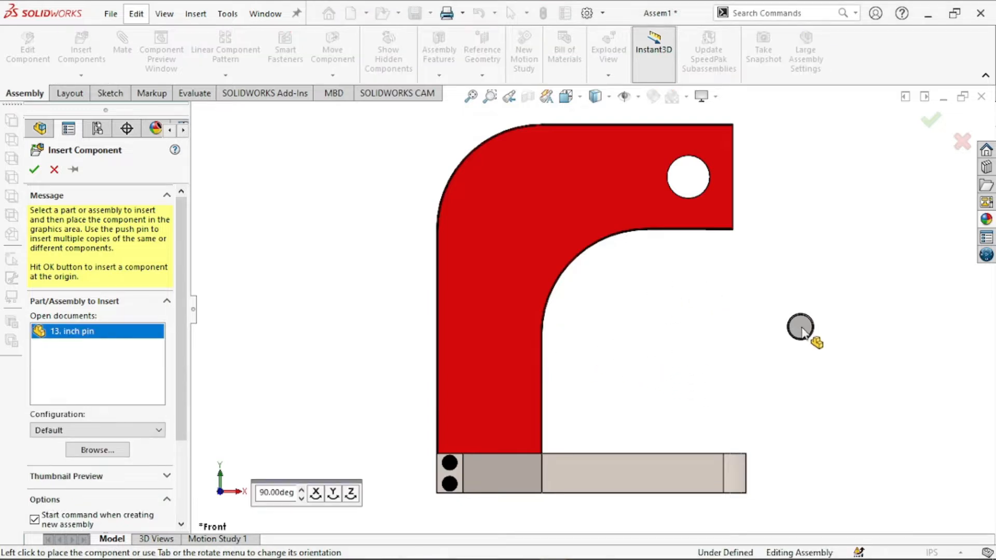
{"action": "left_click", "coordinate": [802, 332]}
Mate the inch pin's cylindrical face concentric with the round through hole in the base plate.
{"action": "key", "text": "ctrl+7"}
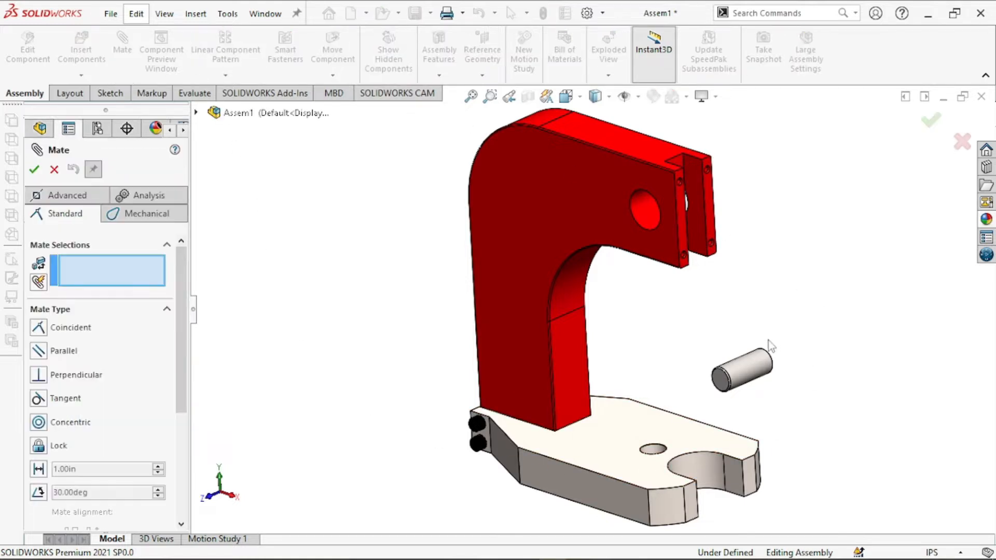
{"action": "left_click", "coordinate": [751, 363]}
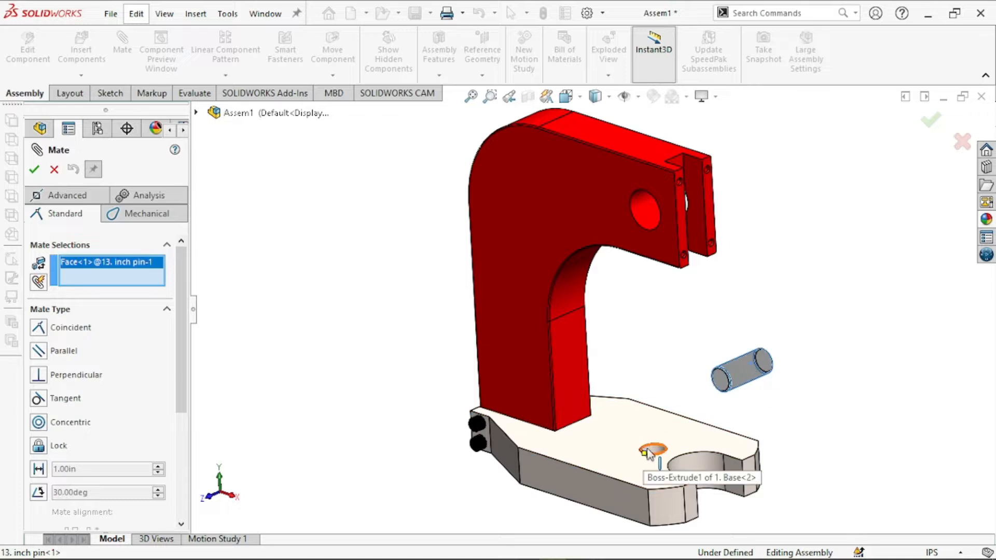
{"action": "scroll", "coordinate": [651, 451], "scroll_direction": "down", "scroll_amount": 3}
{"action": "left_click", "coordinate": [650, 415]}
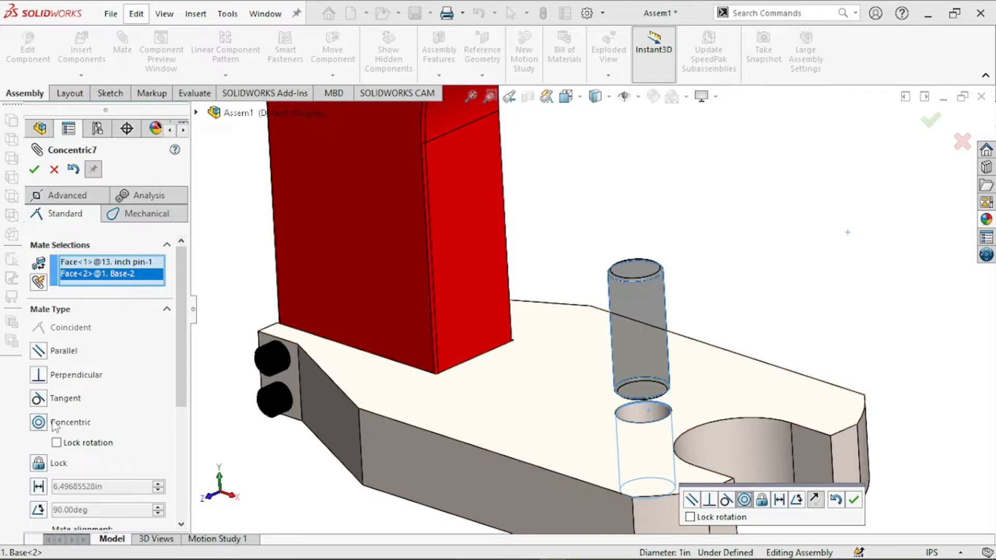
{"action": "left_click", "coordinate": [34, 170]}
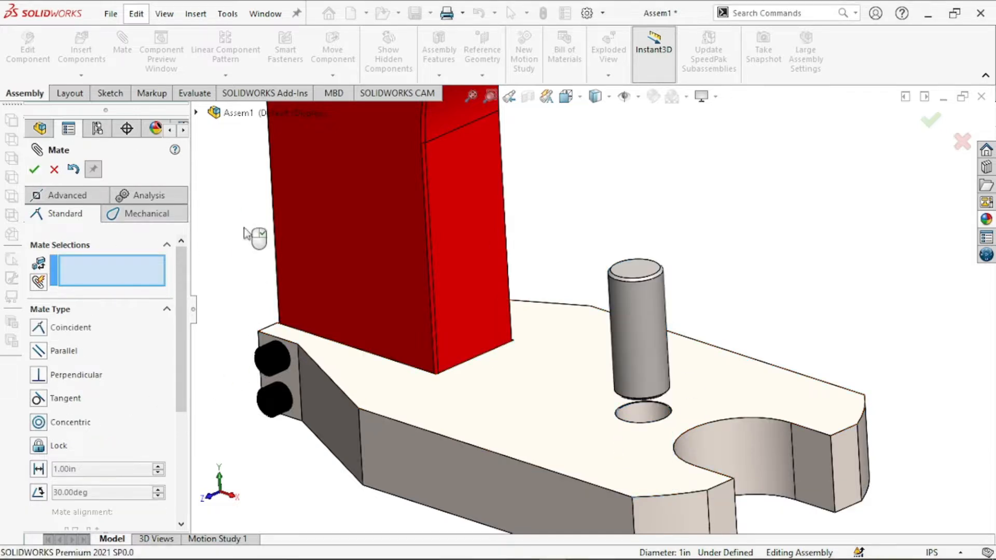
Slide the inch pin down through the base hole and mate its lower end face coincident with the base's underside.
{"action": "left_click_drag", "start_coordinate": [638, 328], "coordinate": [655, 521]}
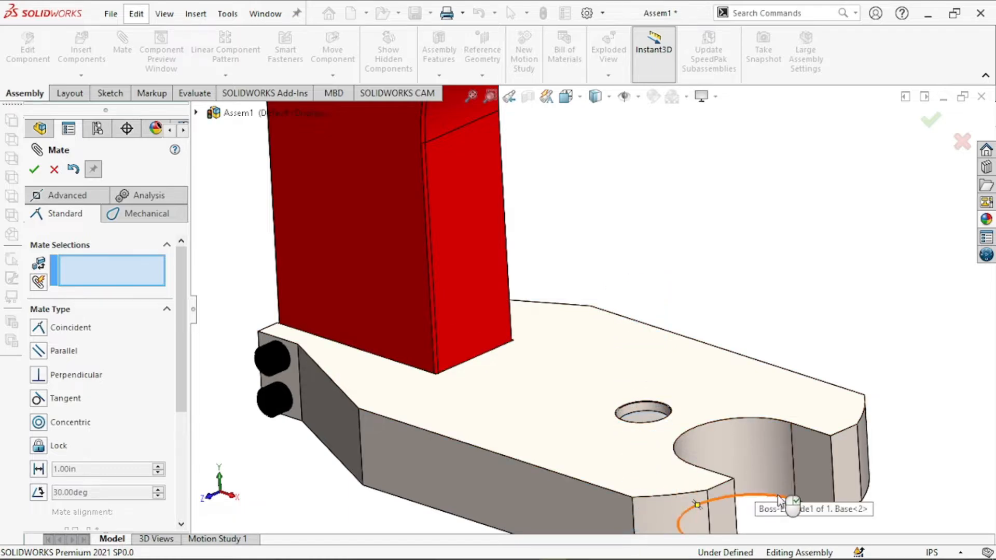
{"action": "scroll", "coordinate": [785, 442], "scroll_direction": "down", "scroll_amount": 3}
{"action": "scroll", "coordinate": [716, 411], "scroll_direction": "up", "scroll_amount": 5}
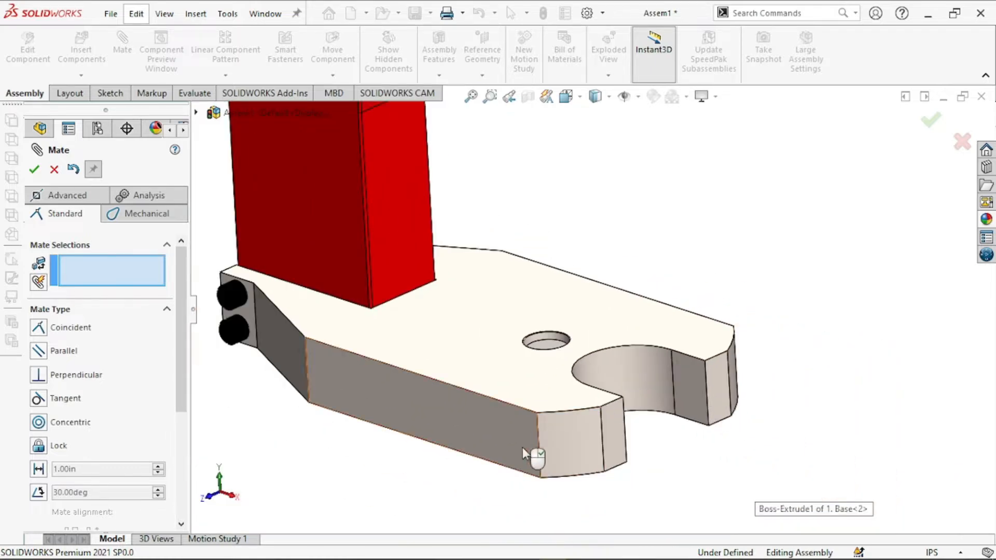
{"action": "scroll", "coordinate": [513, 473], "scroll_direction": "down", "scroll_amount": 2}
{"action": "middle_click_drag", "start_coordinate": [514, 473], "coordinate": [540, 373]}
{"action": "scroll", "coordinate": [516, 493], "scroll_direction": "up", "scroll_amount": 3}
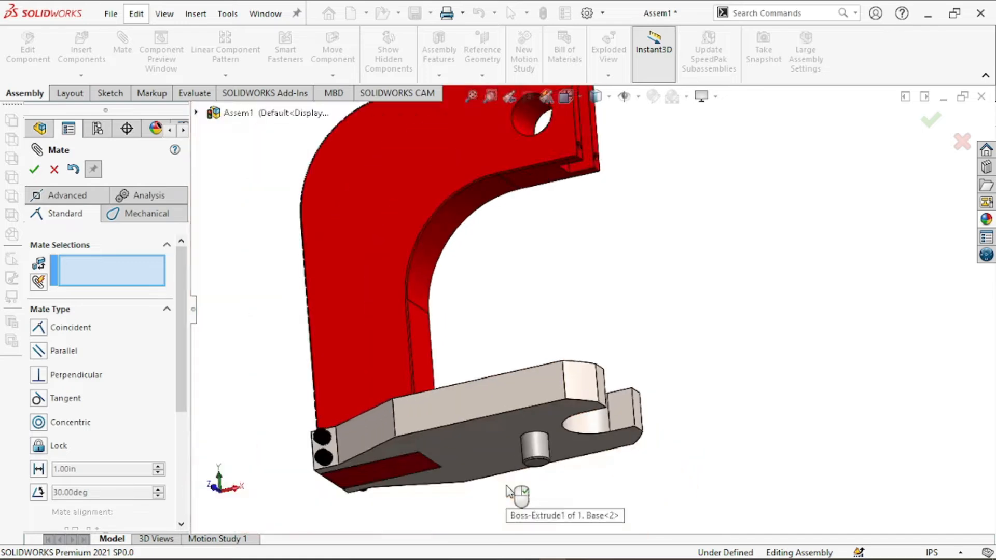
{"action": "scroll", "coordinate": [542, 445], "scroll_direction": "down", "scroll_amount": 3}
{"action": "scroll", "coordinate": [541, 445], "scroll_direction": "down", "scroll_amount": 4}
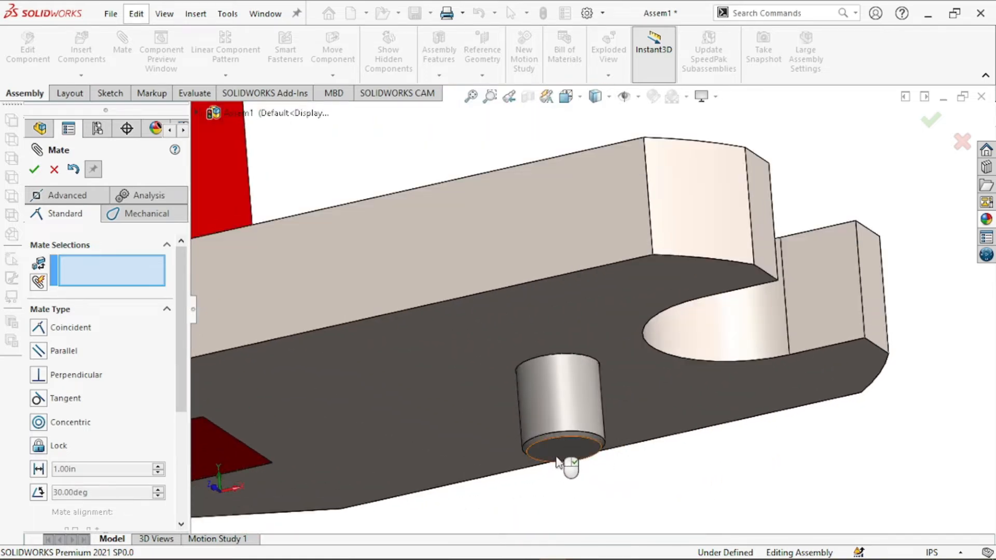
{"action": "left_click", "coordinate": [562, 455]}
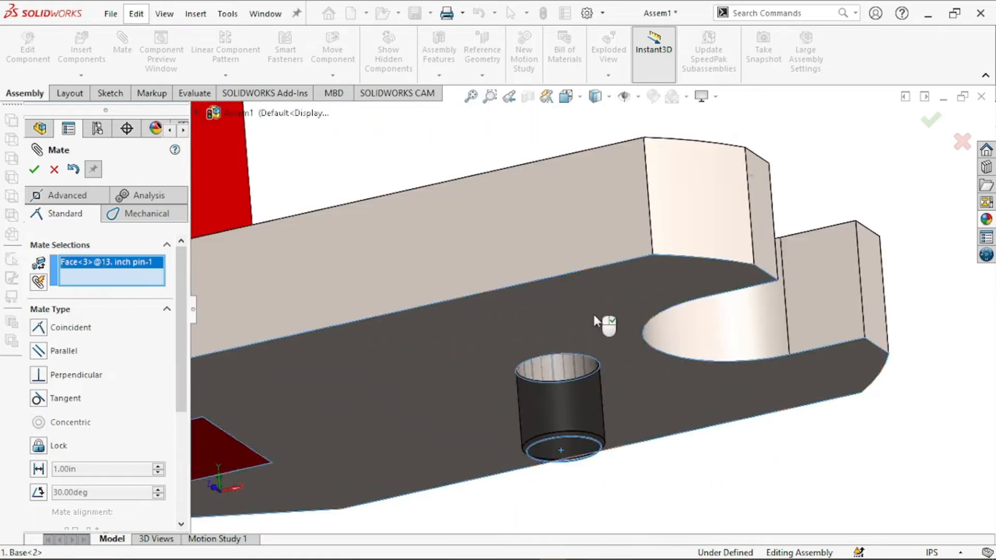
{"action": "left_click", "coordinate": [594, 315]}
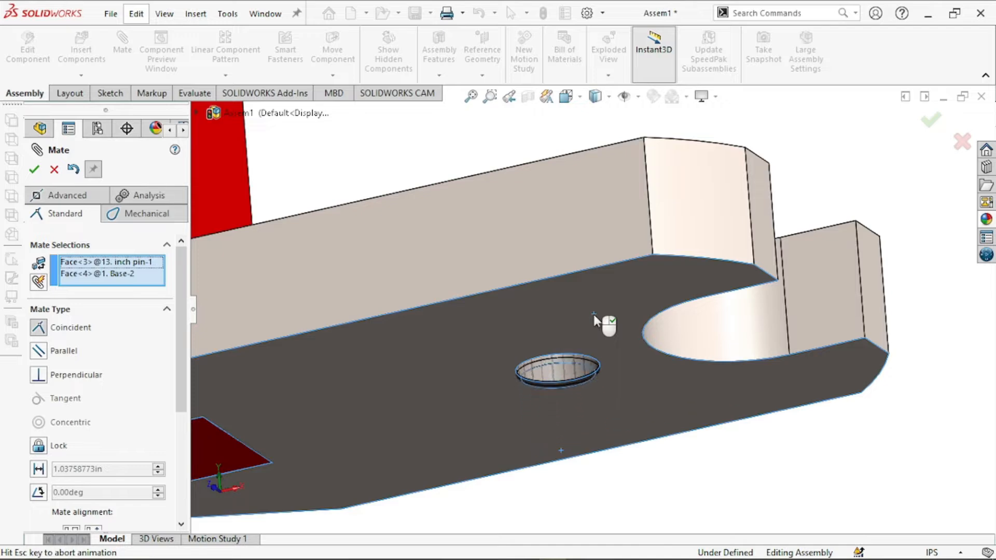
{"action": "left_click", "coordinate": [33, 171]}
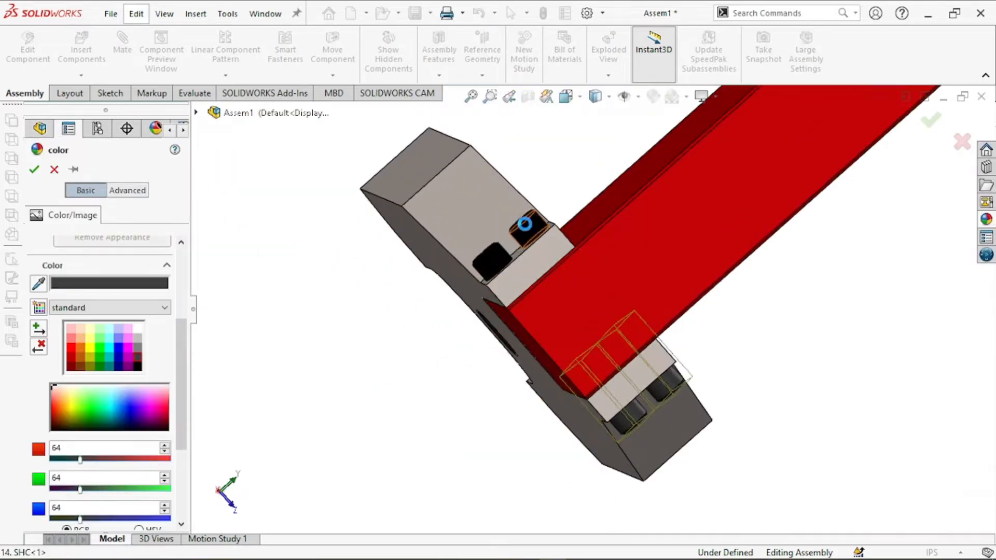
Insert the part 8. Press plate and place it flat in front of the base, beside the inch pin.
{"action": "key", "text": "ctrl+1"}
{"action": "left_click", "coordinate": [81, 54]}
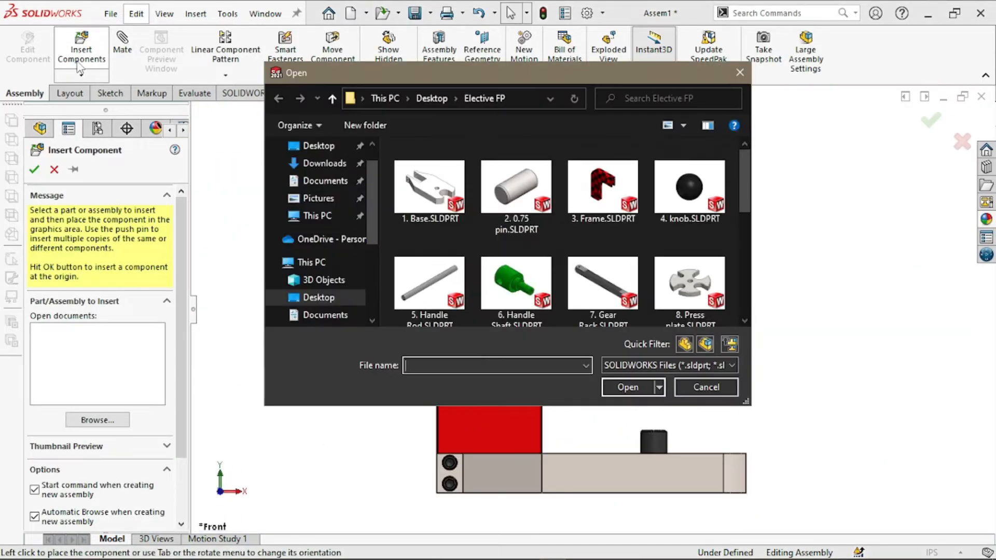
{"action": "left_click", "coordinate": [672, 319]}
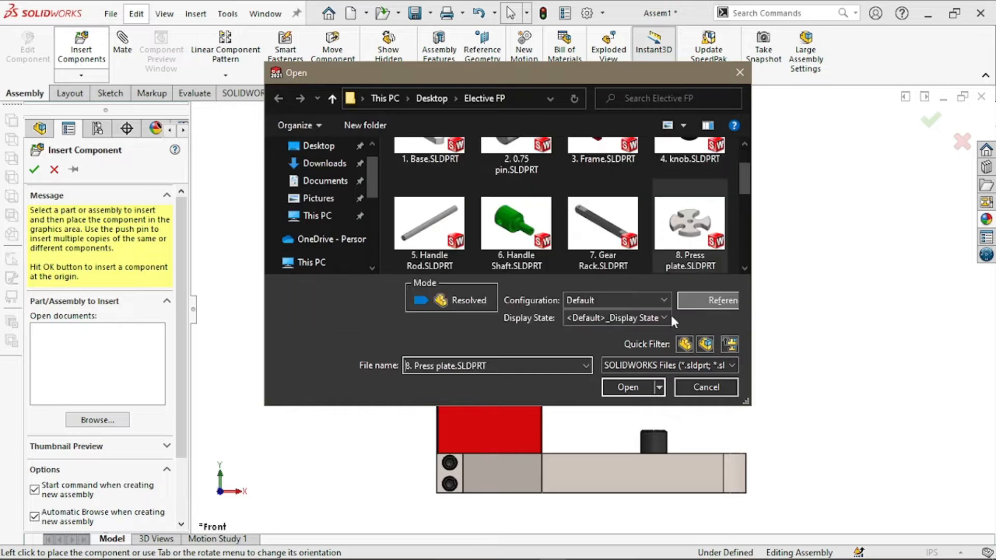
{"action": "left_click", "coordinate": [626, 386]}
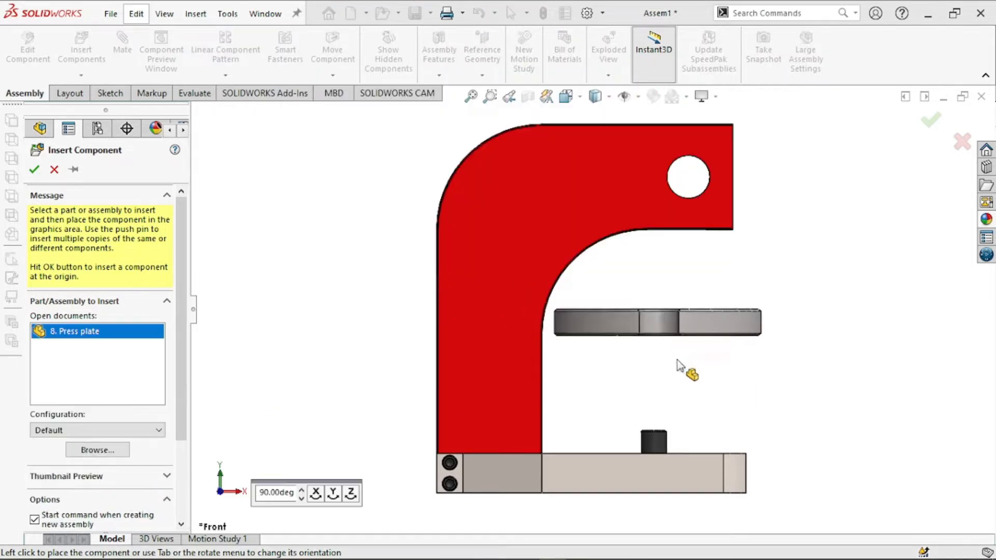
{"action": "middle_click_drag", "start_coordinate": [840, 271], "coordinate": [761, 371]}
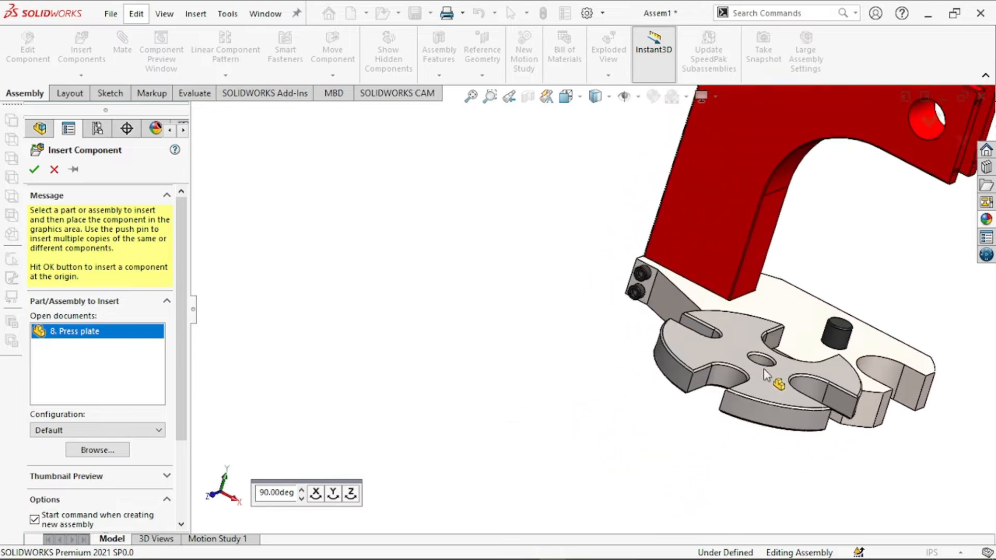
{"action": "left_click", "coordinate": [795, 336]}
Mate the press plate's central hole concentric with the inch pin's cylindrical face.
{"action": "scroll", "coordinate": [910, 290], "scroll_direction": "down", "scroll_amount": 5}
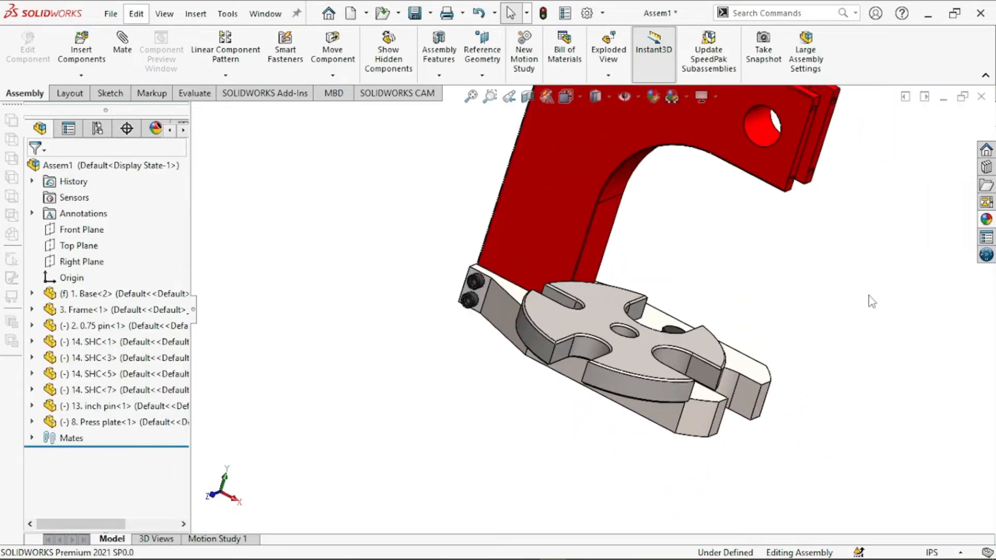
{"action": "middle_click_drag", "start_coordinate": [763, 289], "coordinate": [742, 282]}
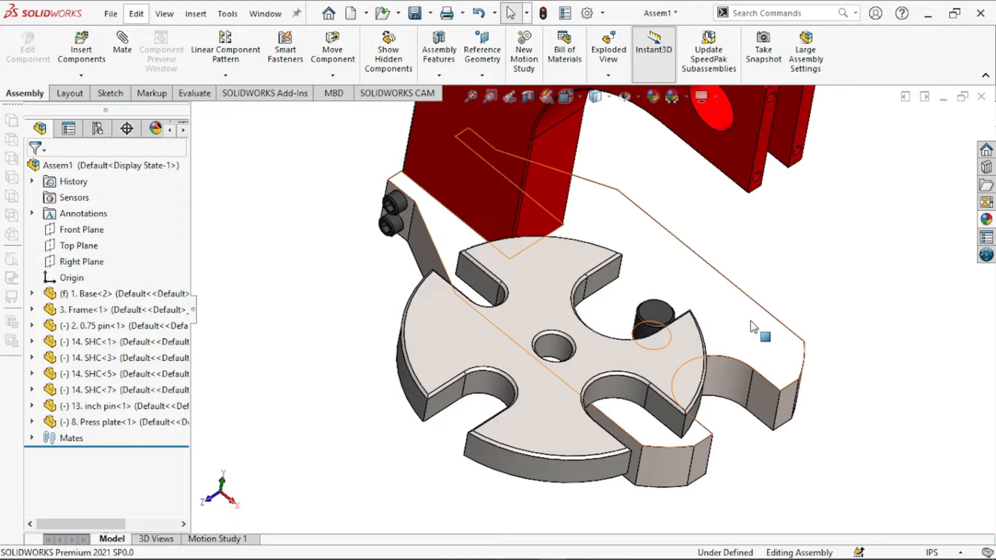
{"action": "left_click", "coordinate": [131, 39]}
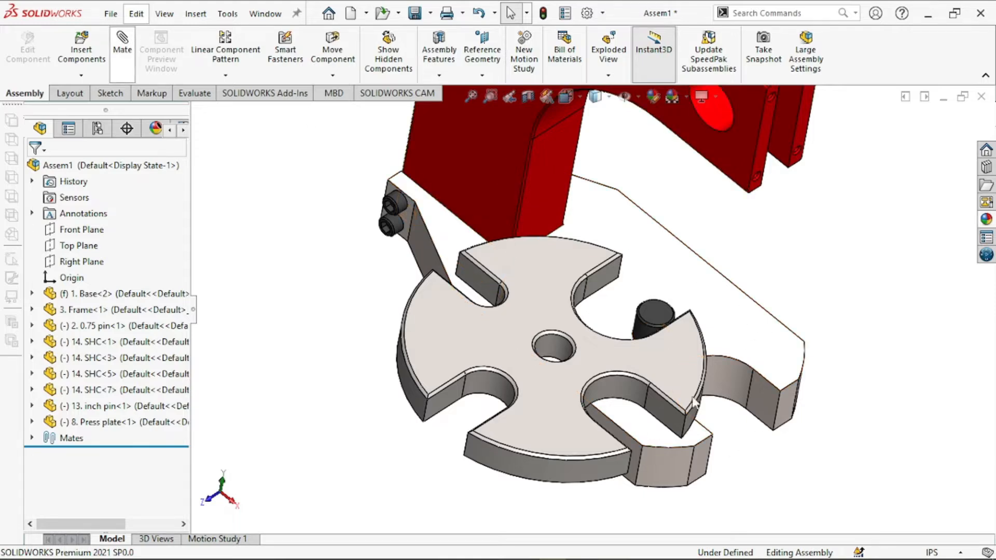
{"action": "left_click", "coordinate": [559, 348]}
{"action": "middle_click_drag", "start_coordinate": [629, 334], "coordinate": [614, 327]}
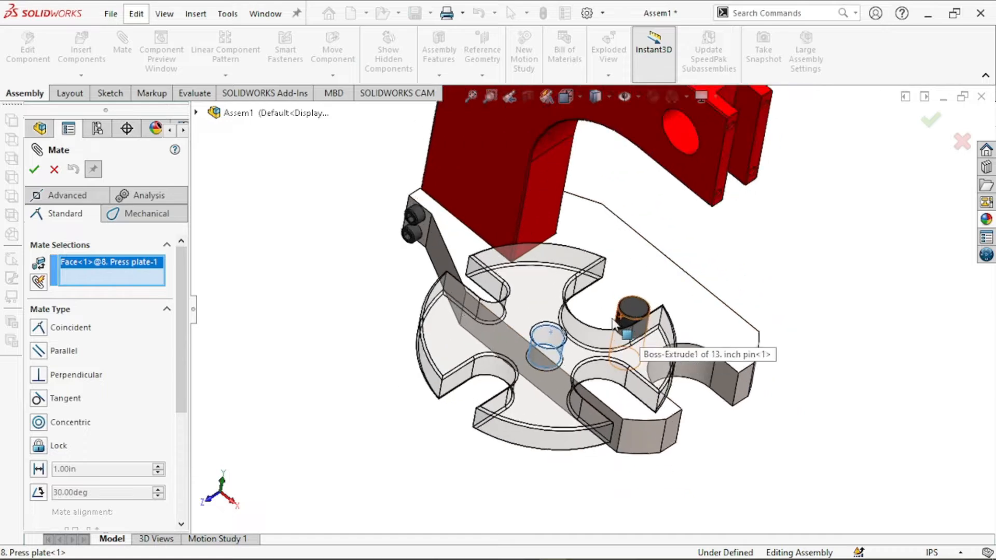
{"action": "scroll", "coordinate": [614, 325], "scroll_direction": "down", "scroll_amount": 4}
{"action": "left_click", "coordinate": [616, 321]}
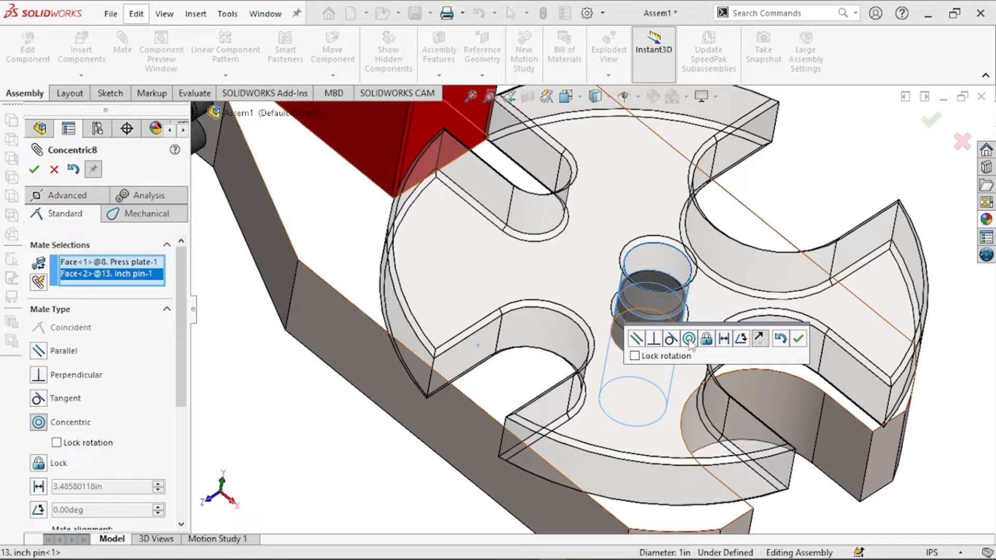
{"action": "left_click", "coordinate": [798, 340]}
Mate the press plate's underside coincident with the base's top face, and try turning the plate about the inch pin.
{"action": "scroll", "coordinate": [552, 338], "scroll_direction": "down", "scroll_amount": 5}
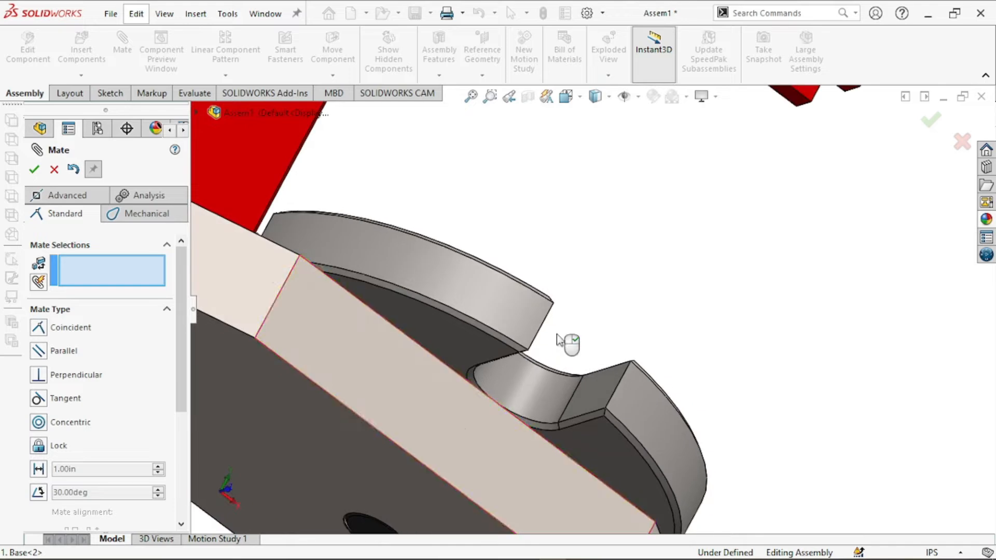
{"action": "left_click", "coordinate": [459, 346]}
{"action": "middle_click_drag", "start_coordinate": [459, 346], "coordinate": [445, 429]}
{"action": "left_click", "coordinate": [400, 446]}
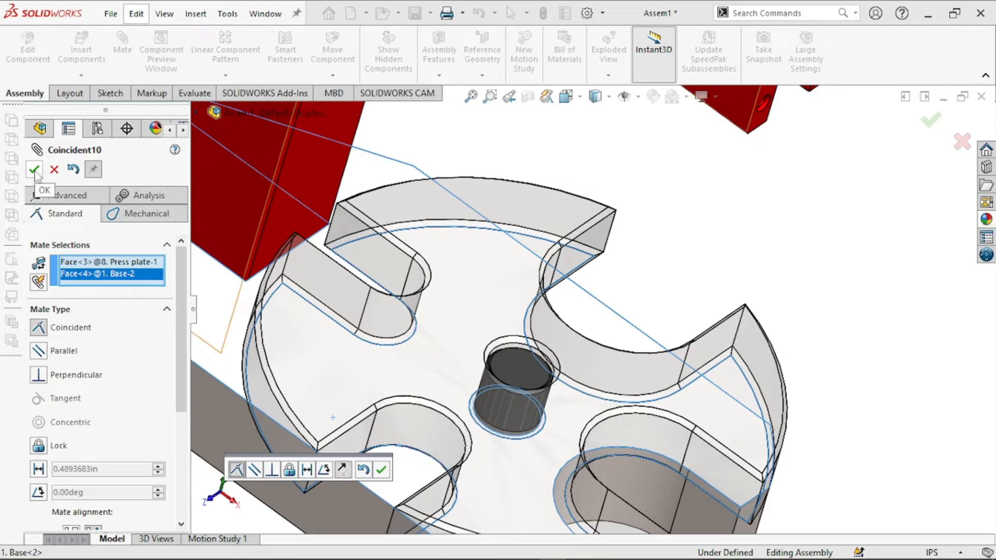
{"action": "left_click", "coordinate": [34, 170]}
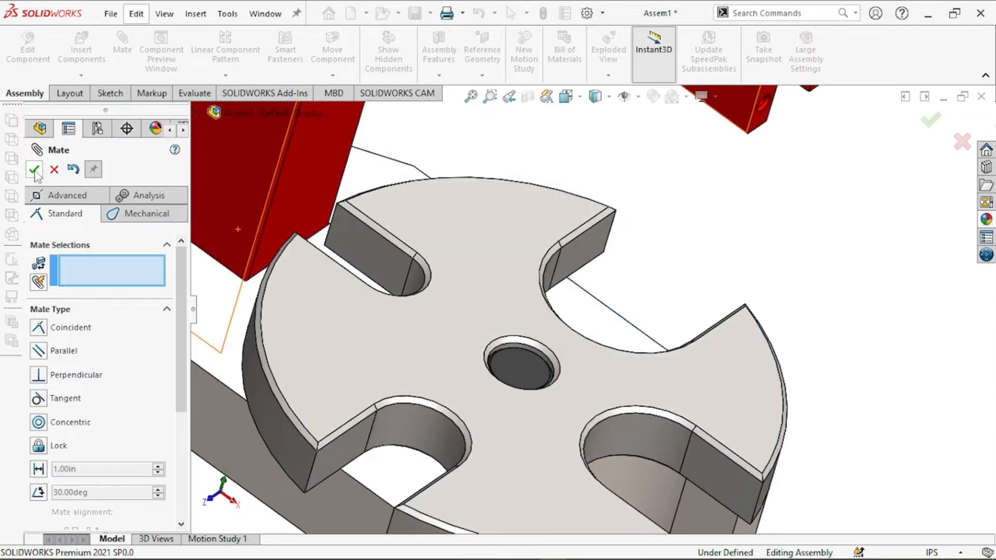
{"action": "left_click", "coordinate": [34, 172]}
{"action": "scroll", "coordinate": [544, 301], "scroll_direction": "up", "scroll_amount": 7}
{"action": "scroll", "coordinate": [578, 299], "scroll_direction": "down", "scroll_amount": 2}
{"action": "left_click_drag", "start_coordinate": [582, 386], "coordinate": [397, 358]}
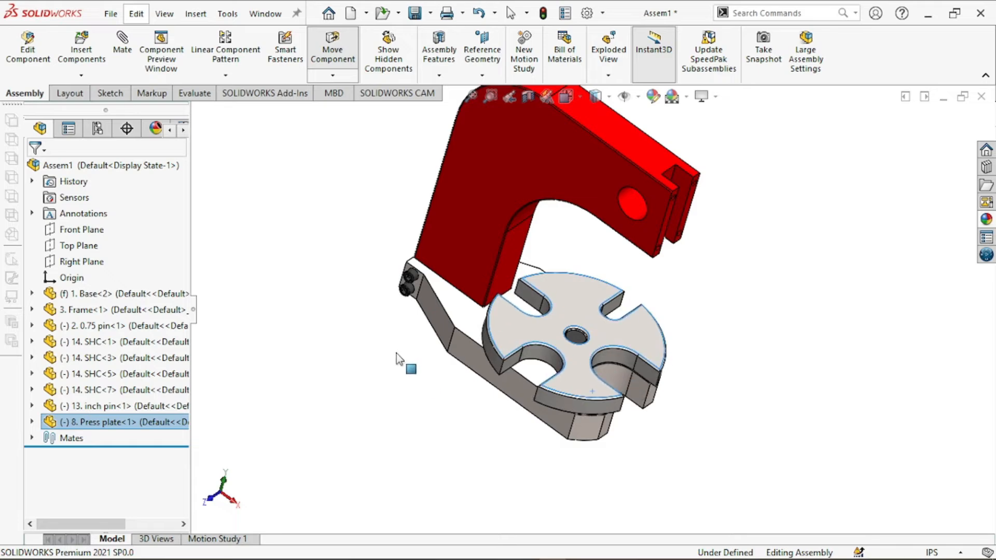
Insert the part 5. Handle Rod and place it in the open space beside the press plate.
{"action": "left_click", "coordinate": [81, 51]}
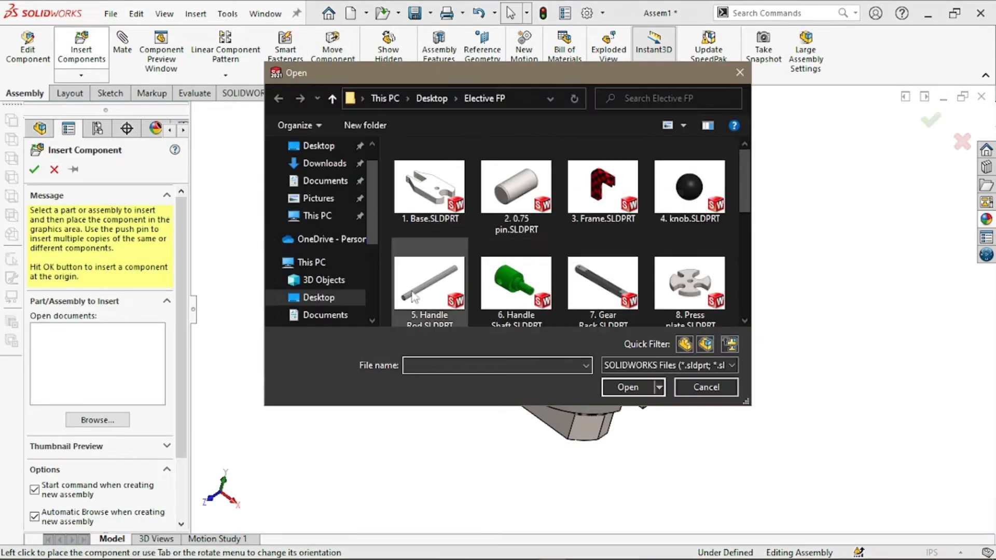
{"action": "left_click", "coordinate": [430, 337]}
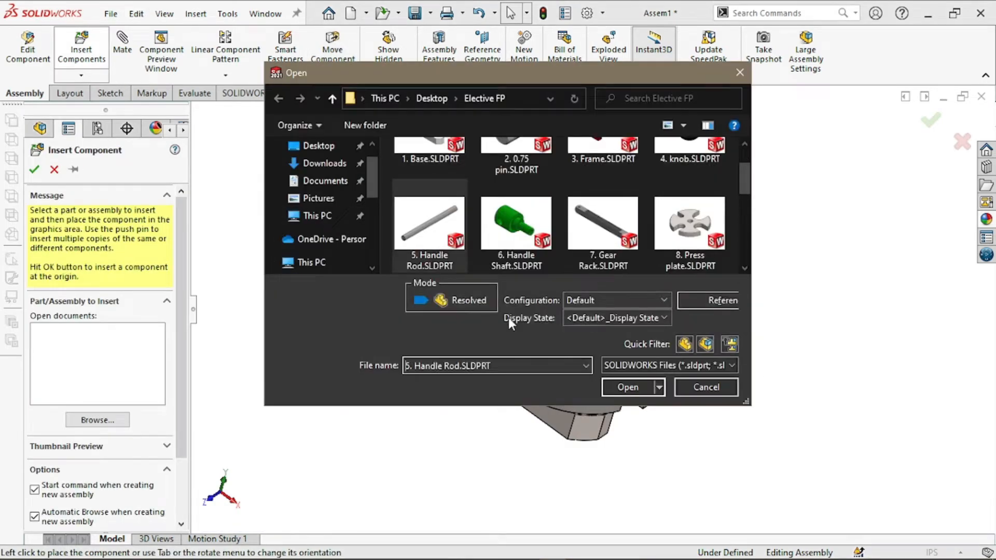
{"action": "left_click", "coordinate": [617, 388]}
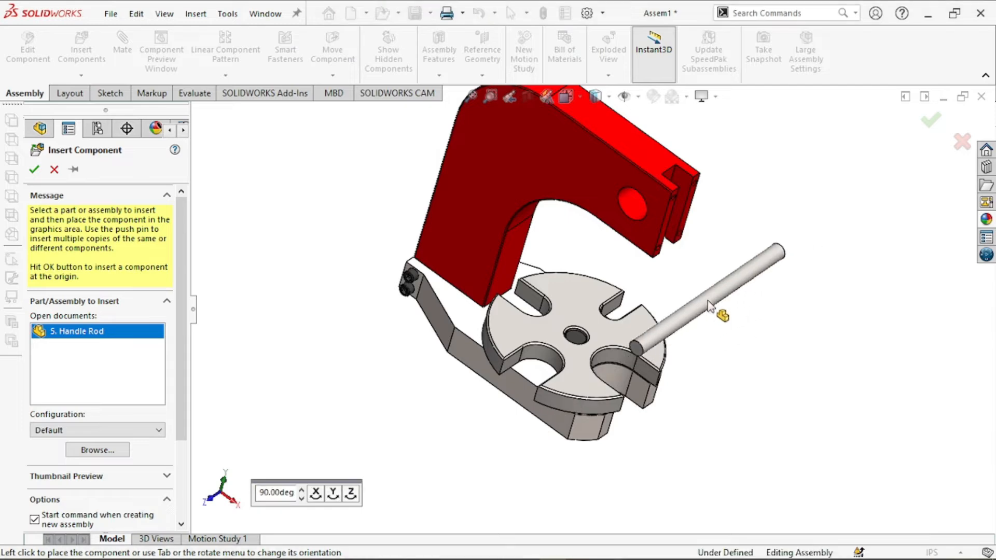
{"action": "left_click", "coordinate": [709, 306]}
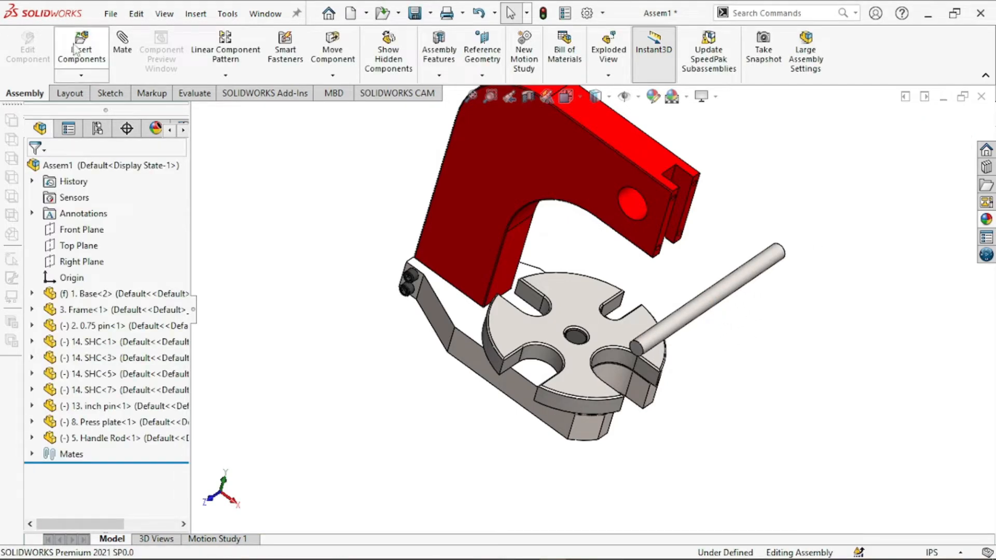
Insert the part 4. knob and move it close to the handle rod's far end.
{"action": "left_click", "coordinate": [75, 50]}
{"action": "left_click", "coordinate": [669, 220]}
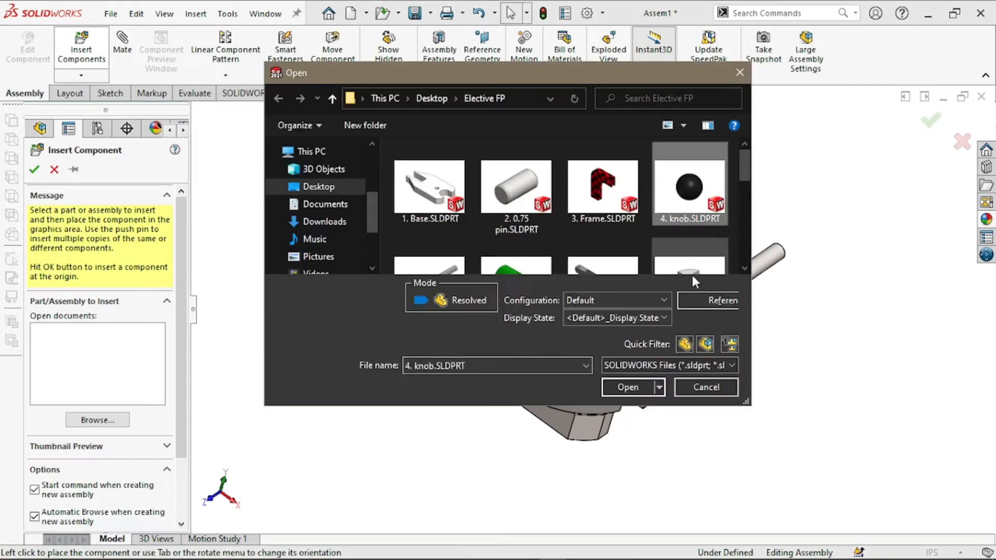
{"action": "left_click", "coordinate": [621, 388]}
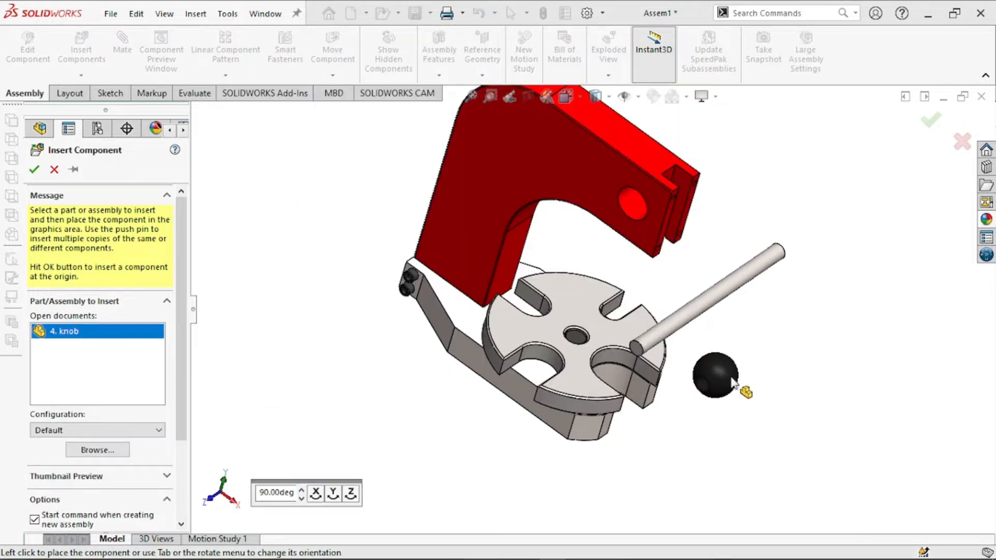
{"action": "left_click", "coordinate": [731, 379]}
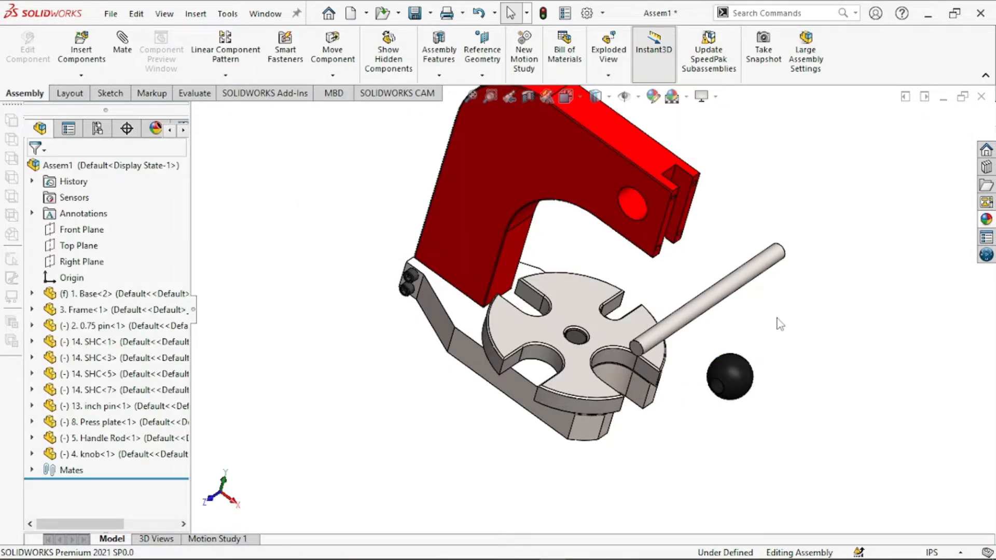
{"action": "scroll", "coordinate": [742, 337], "scroll_direction": "down", "scroll_amount": 4}
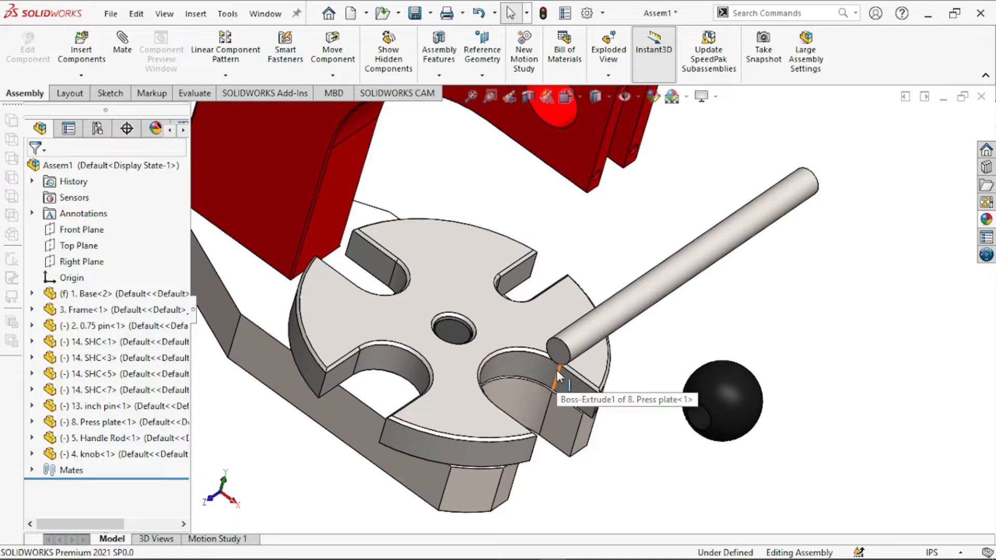
{"action": "left_click_drag", "start_coordinate": [749, 406], "coordinate": [908, 150]}
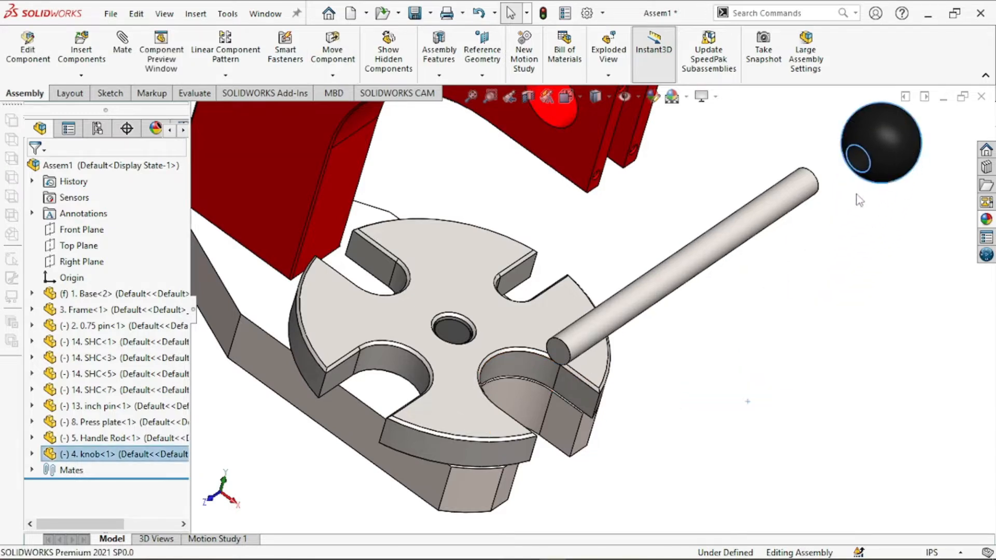
Apply a dark grey color appearance to the knob at component level.
{"action": "scroll", "coordinate": [860, 172], "scroll_direction": "up", "scroll_amount": 3}
{"action": "left_click", "coordinate": [795, 186]}
{"action": "scroll", "coordinate": [796, 187], "scroll_direction": "down", "scroll_amount": 3}
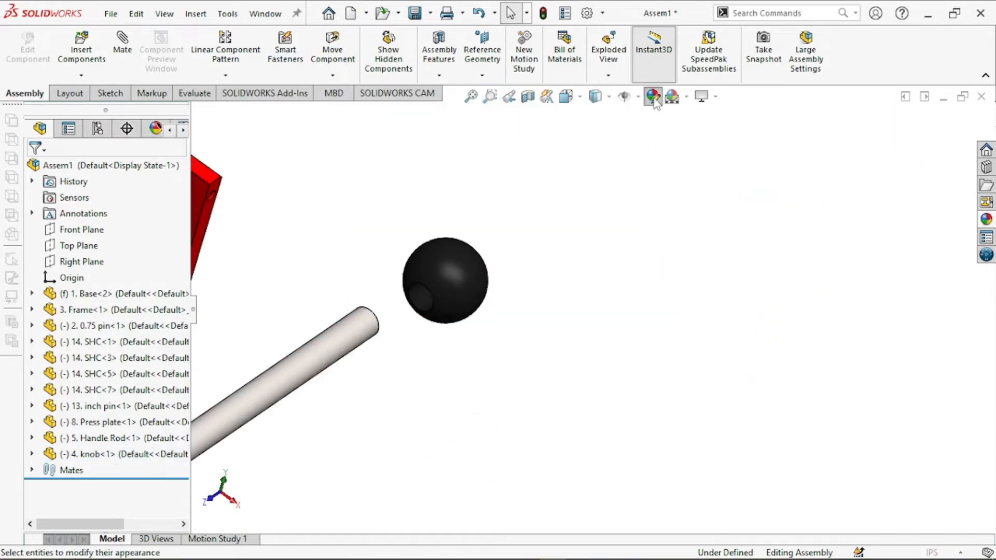
{"action": "left_click", "coordinate": [653, 97]}
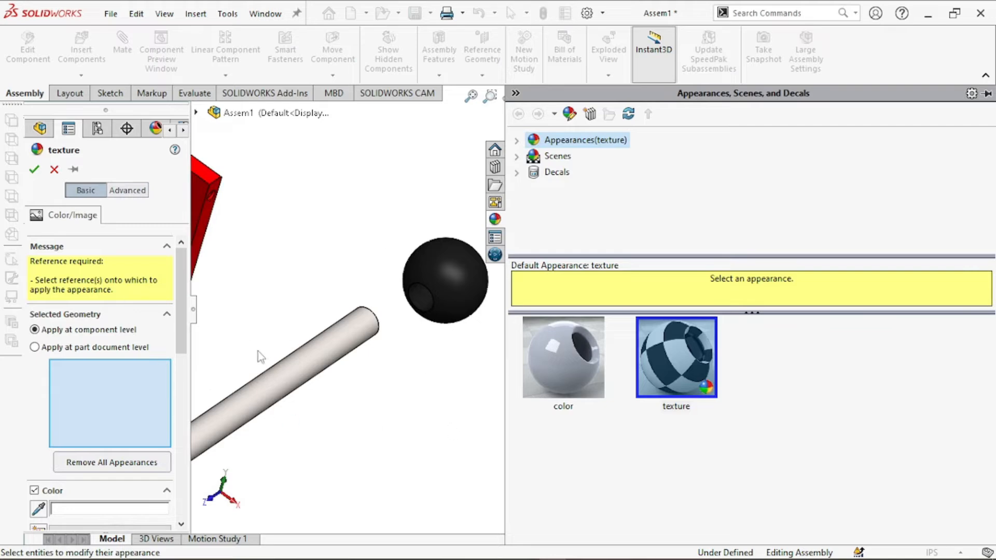
{"action": "left_click", "coordinate": [556, 360]}
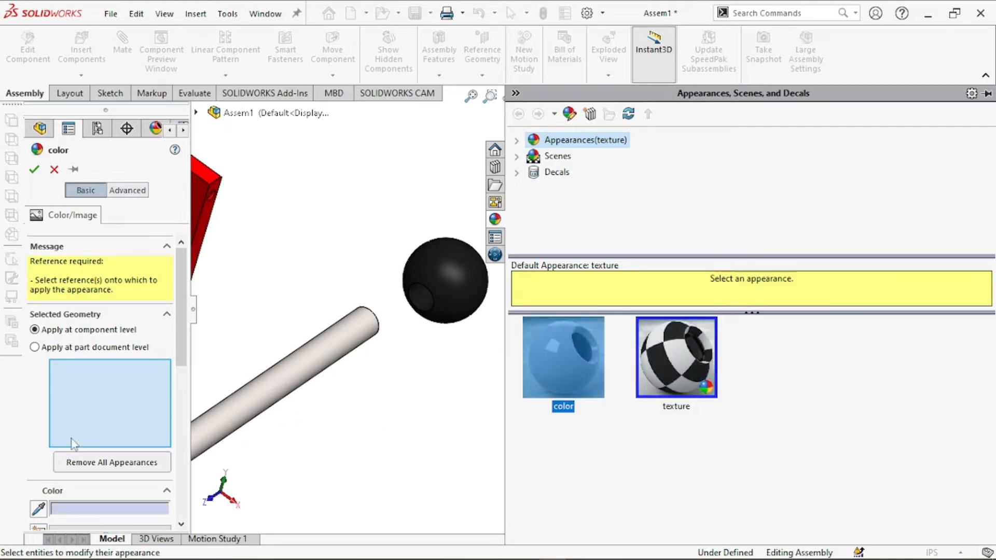
{"action": "scroll", "coordinate": [145, 459], "scroll_direction": "down", "scroll_amount": 2}
{"action": "left_click", "coordinate": [139, 508]}
{"action": "left_click", "coordinate": [446, 283]}
{"action": "left_click", "coordinate": [34, 169]}
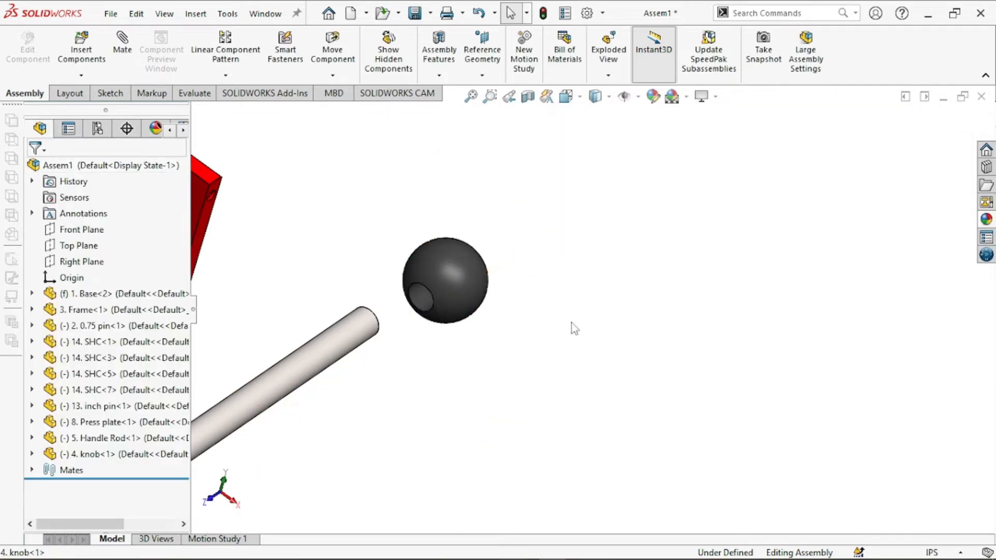
Mate the knob's hole concentric with the handle rod's cylindrical face.
{"action": "scroll", "coordinate": [410, 306], "scroll_direction": "up", "scroll_amount": 5}
{"action": "scroll", "coordinate": [536, 331], "scroll_direction": "down", "scroll_amount": 2}
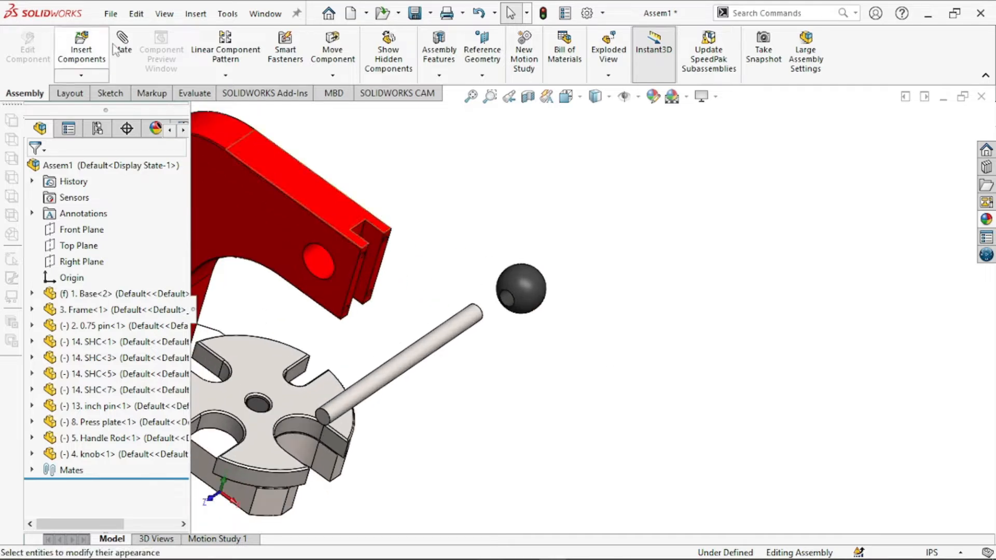
{"action": "left_click", "coordinate": [473, 326]}
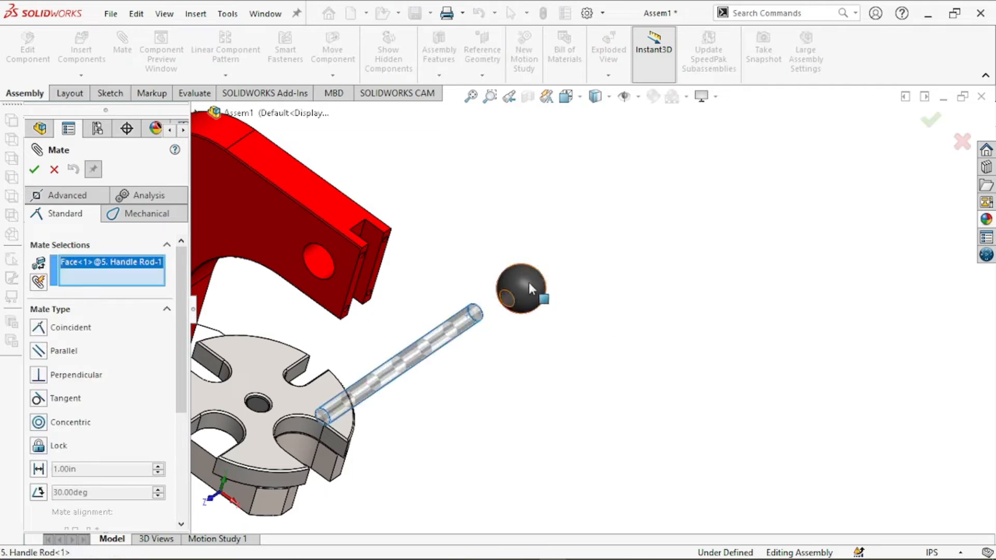
{"action": "left_click", "coordinate": [505, 300]}
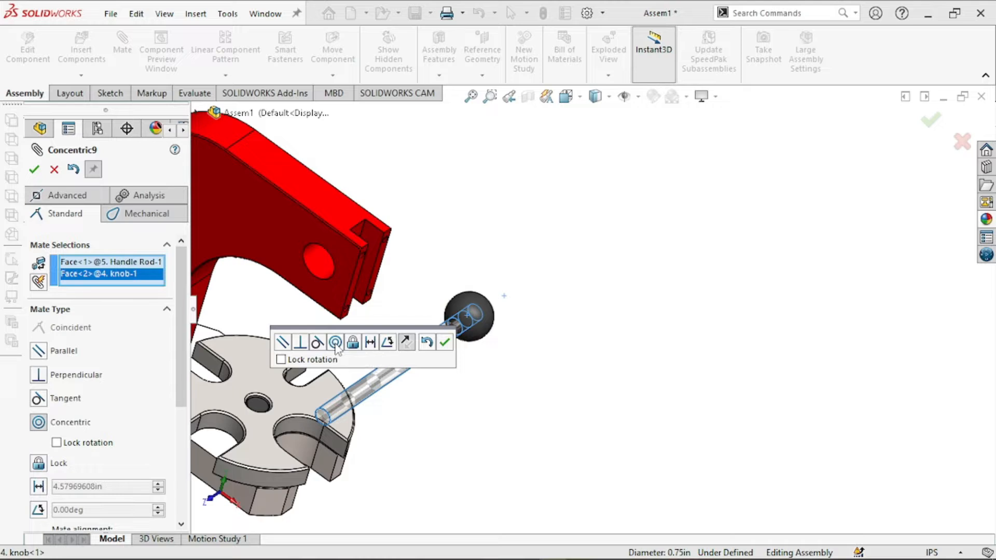
{"action": "left_click", "coordinate": [448, 345]}
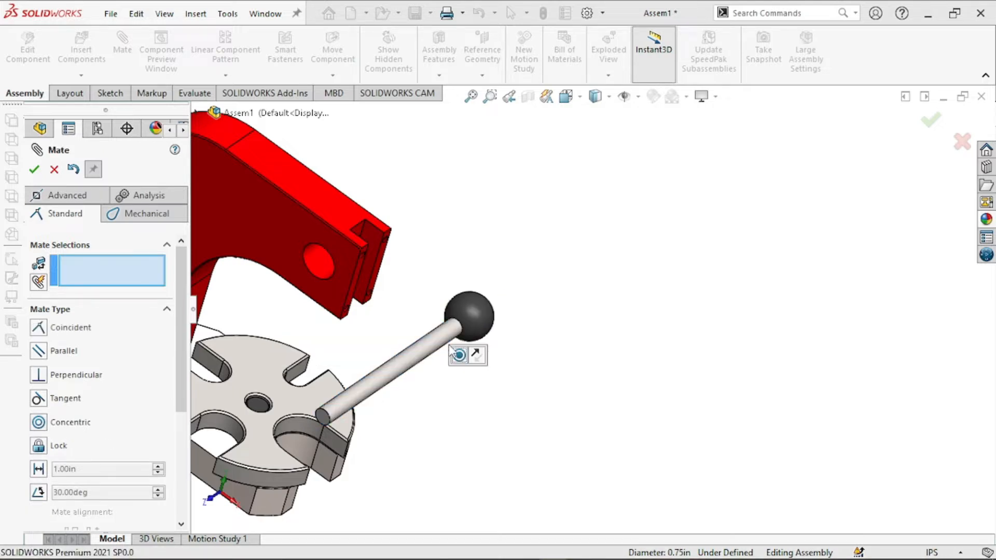
Pull the knob off the rod and mate its hole's bottom face coincident with the handle rod's end face.
{"action": "left_click_drag", "start_coordinate": [565, 289], "coordinate": [680, 219]}
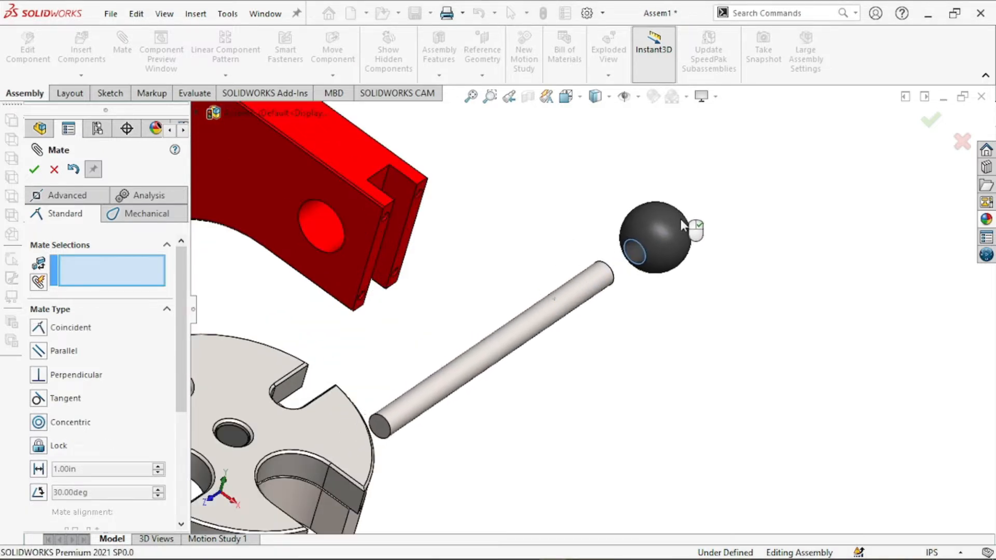
{"action": "scroll", "coordinate": [646, 228], "scroll_direction": "down", "scroll_amount": 1}
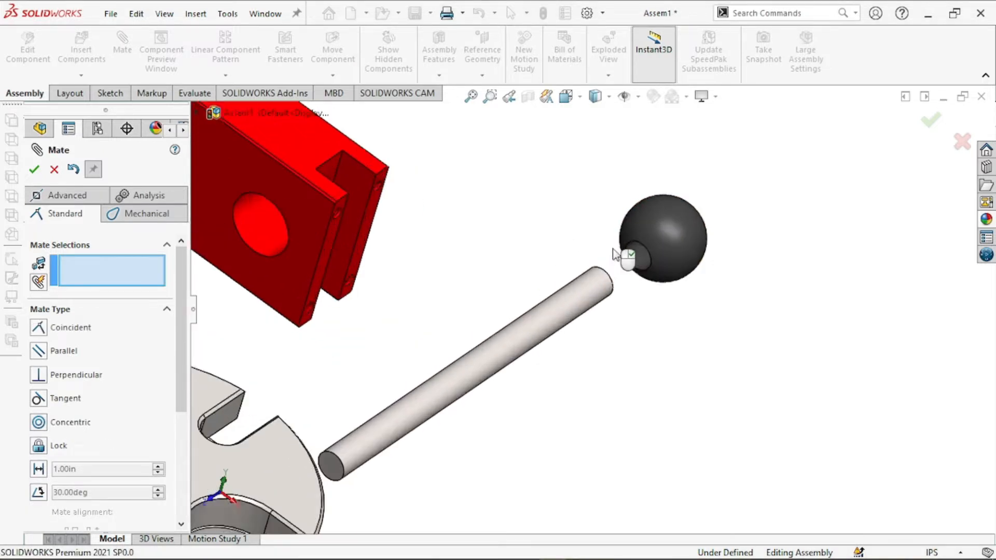
{"action": "scroll", "coordinate": [613, 262], "scroll_direction": "down", "scroll_amount": 3}
{"action": "middle_click_drag", "start_coordinate": [702, 378], "coordinate": [604, 391]}
{"action": "left_click", "coordinate": [642, 279]}
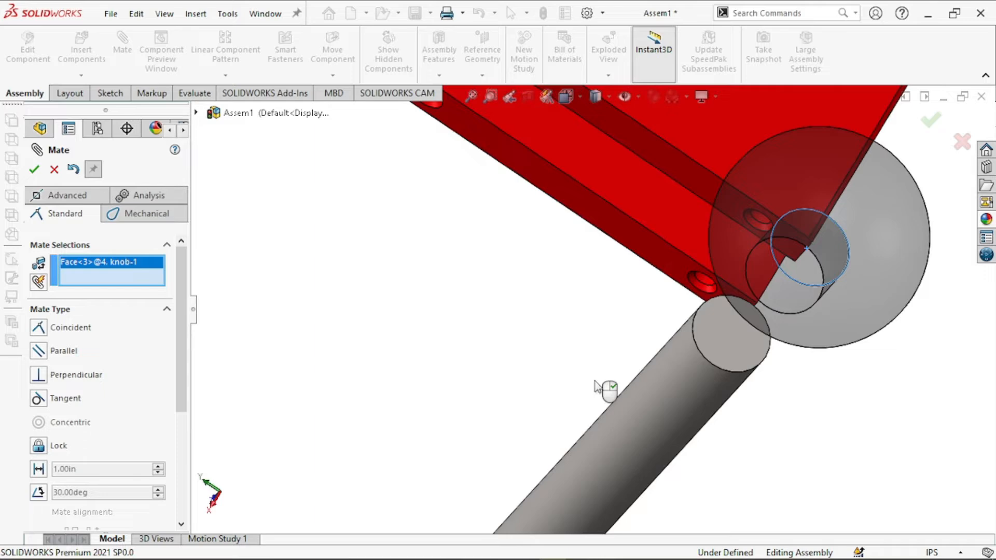
{"action": "left_click", "coordinate": [716, 355]}
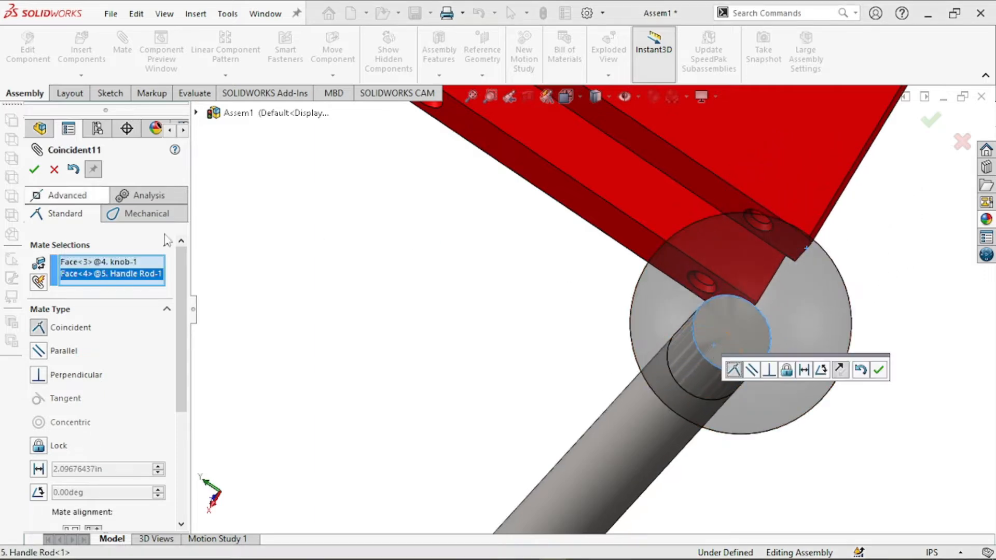
{"action": "left_click", "coordinate": [878, 370]}
{"action": "scroll", "coordinate": [751, 382], "scroll_direction": "up", "scroll_amount": 5}
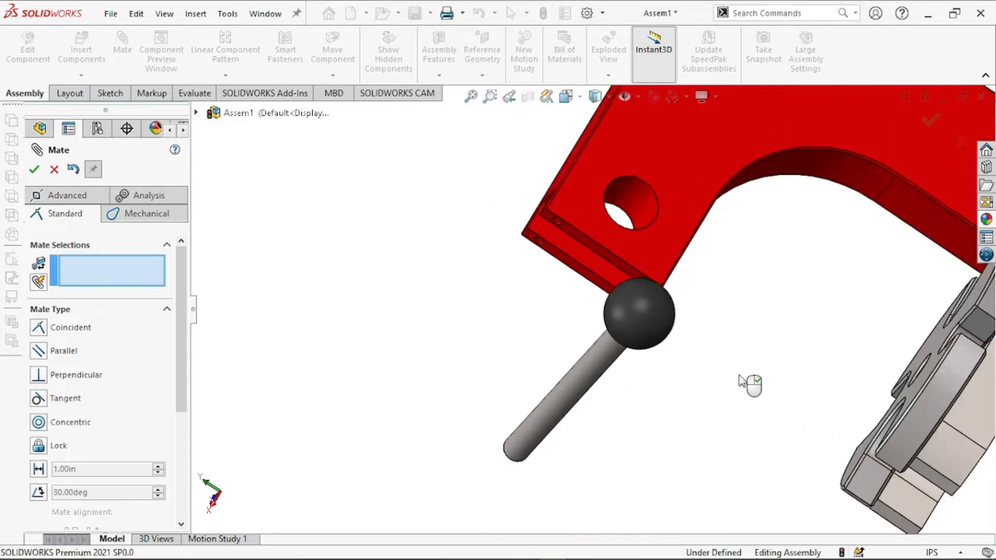
{"action": "middle_click_drag", "start_coordinate": [733, 396], "coordinate": [778, 283]}
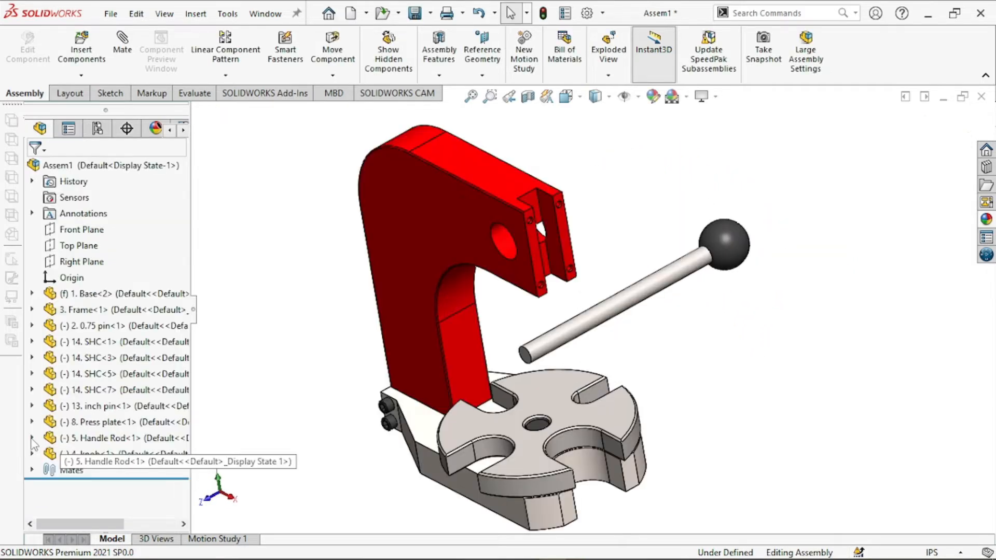
Mirror the knob about the handle rod's Front Plane onto the rod's opposite end, using the center of bounding box mirror type.
{"action": "left_click", "coordinate": [32, 438]}
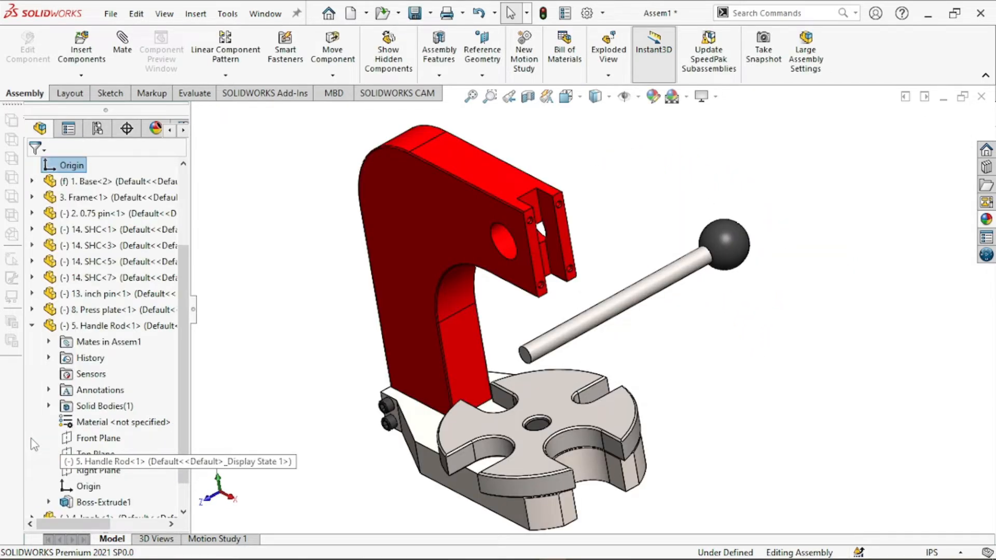
{"action": "left_click", "coordinate": [100, 440]}
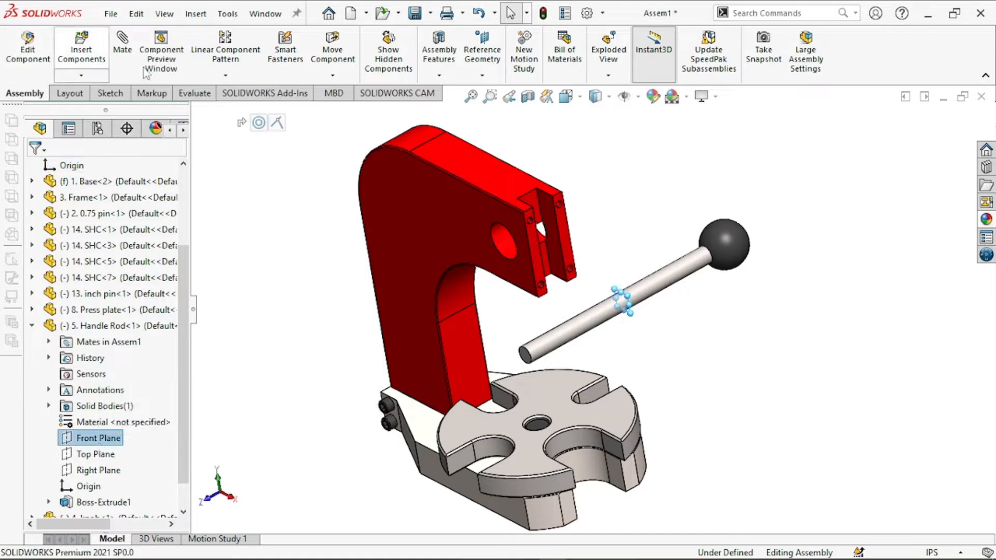
{"action": "left_click", "coordinate": [225, 75]}
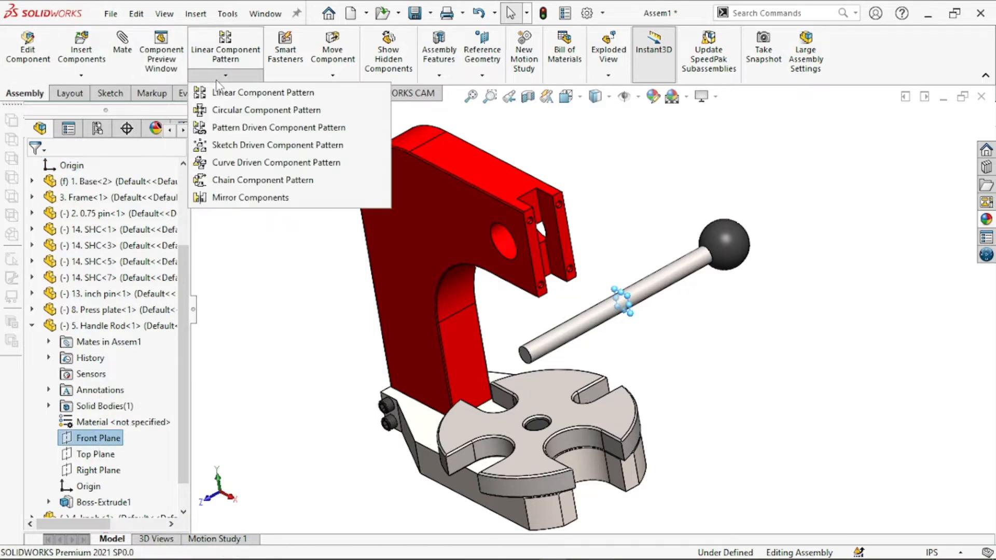
{"action": "left_click", "coordinate": [229, 197]}
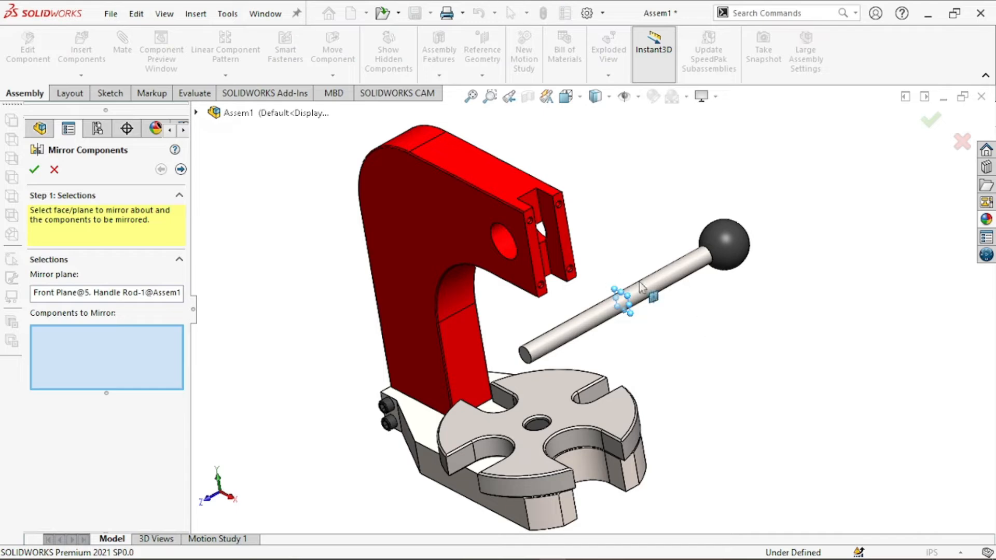
{"action": "left_click", "coordinate": [724, 251]}
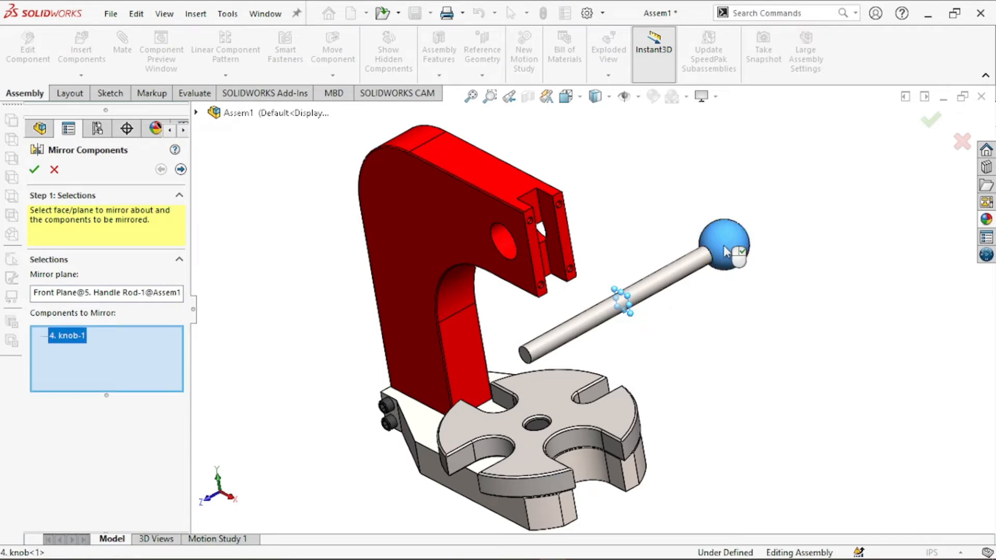
{"action": "left_click", "coordinate": [180, 169]}
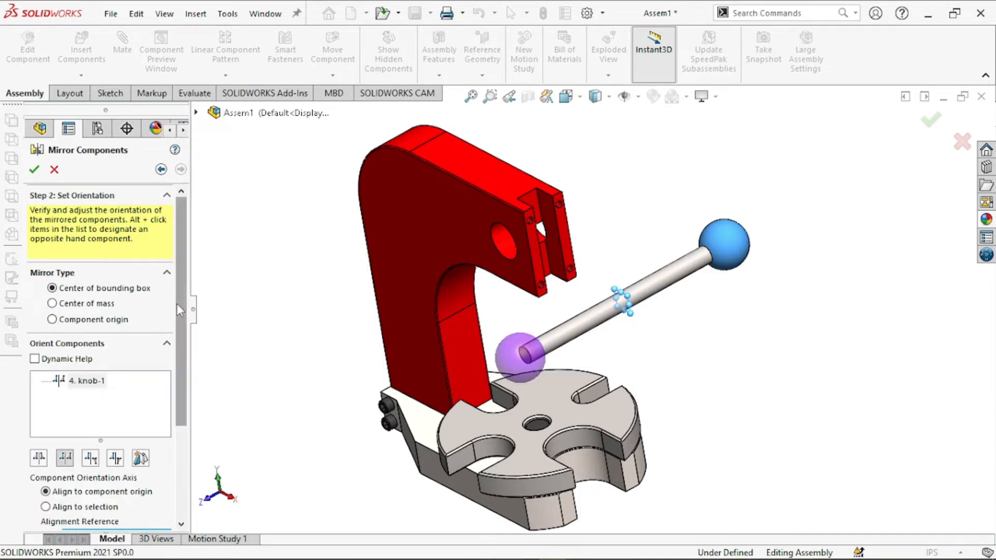
{"action": "left_click", "coordinate": [34, 169]}
Insert the part 6. Handle Shaft and place it in the open space beside the handle rod.
{"action": "left_click", "coordinate": [81, 50]}
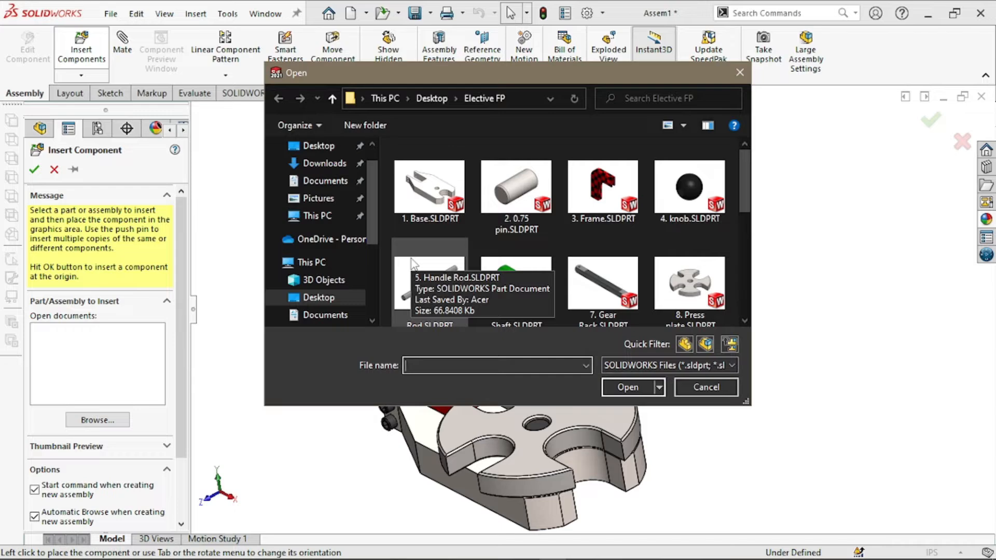
{"action": "left_click", "coordinate": [531, 299]}
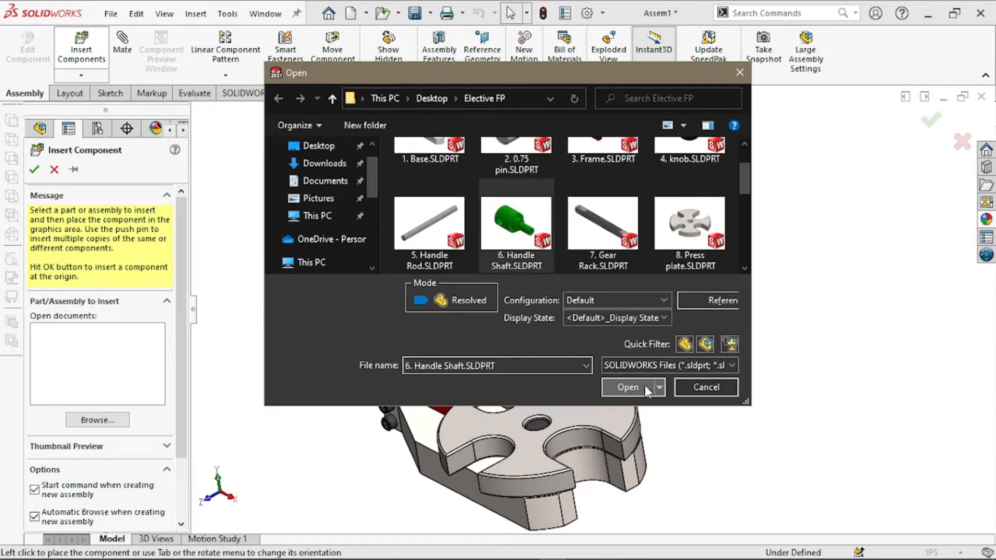
{"action": "left_click", "coordinate": [645, 384]}
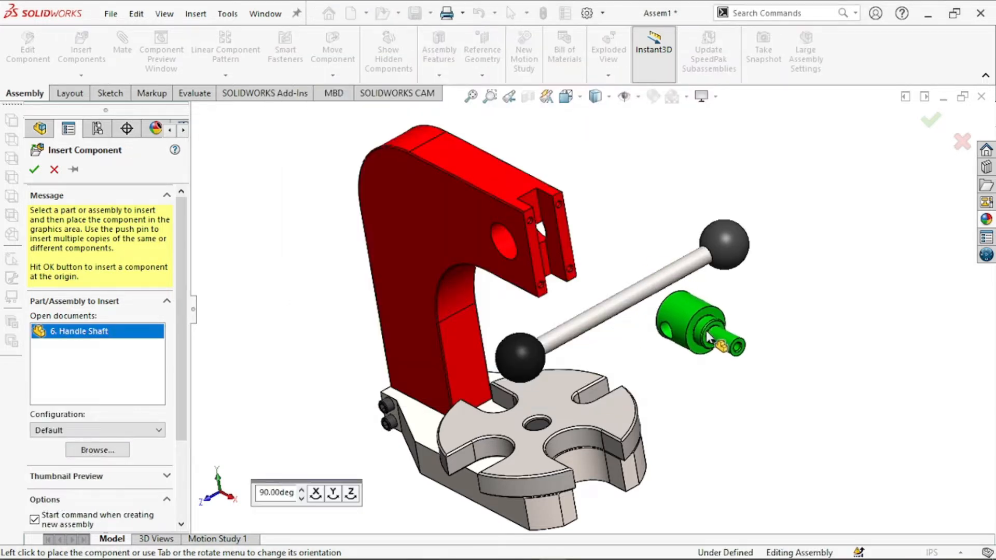
{"action": "left_click", "coordinate": [709, 337]}
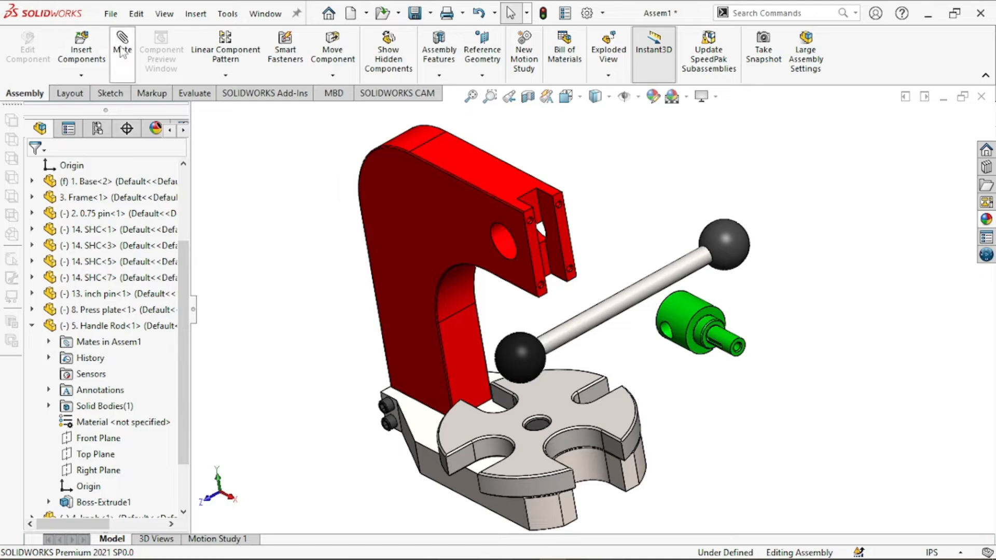
Mate the handle shaft's cross hole concentric with the handle rod's cylindrical face.
{"action": "left_click", "coordinate": [629, 302]}
{"action": "scroll", "coordinate": [665, 326], "scroll_direction": "up", "scroll_amount": 5}
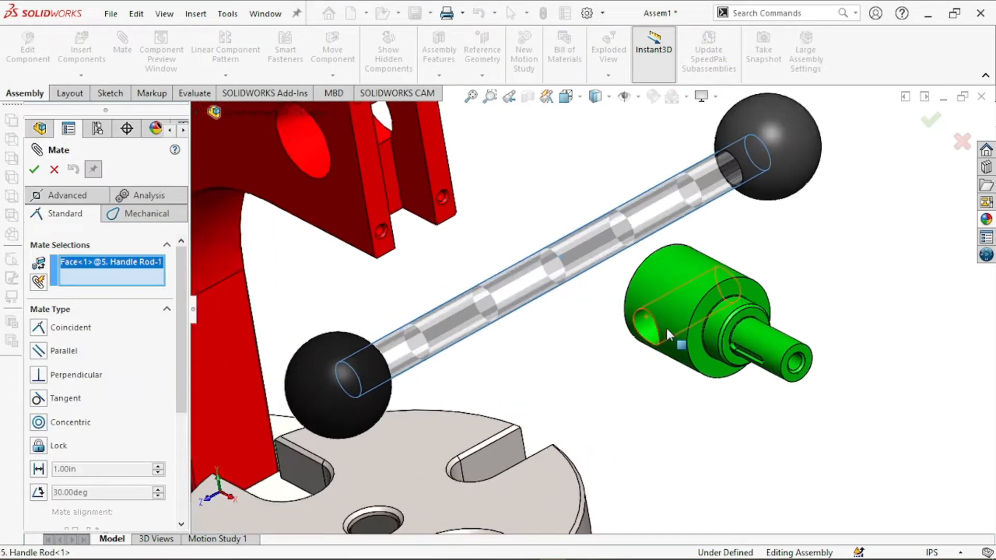
{"action": "left_click", "coordinate": [631, 320]}
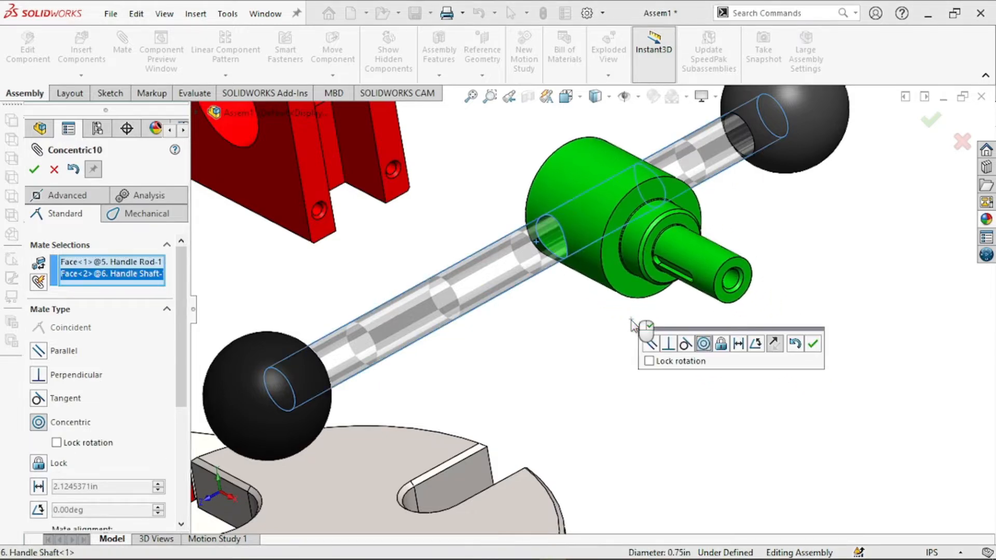
{"action": "left_click", "coordinate": [812, 344]}
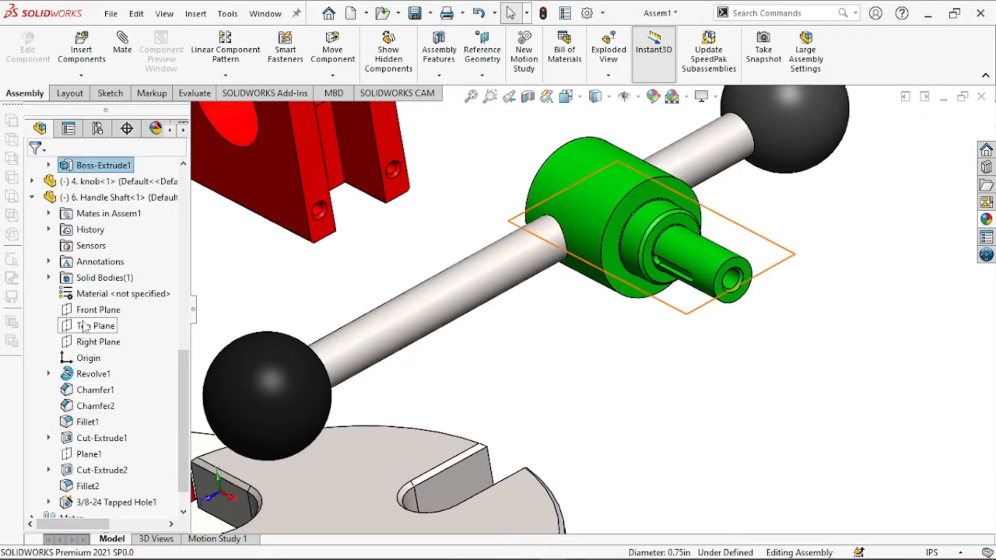
Center the handle shaft on the rod by mating the Front Planes of both parts coincident.
{"action": "left_click", "coordinate": [91, 311]}
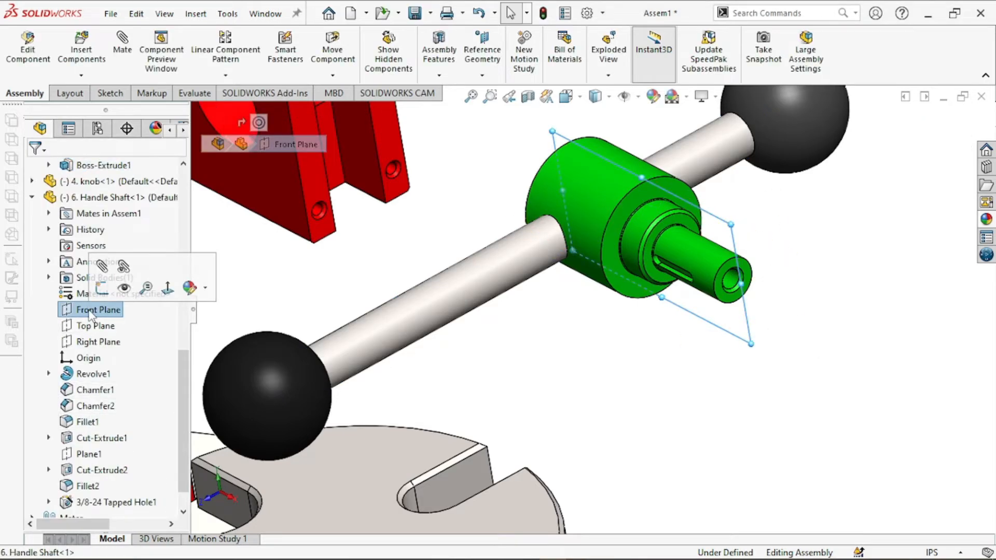
{"action": "scroll", "coordinate": [91, 290], "scroll_direction": "up", "scroll_amount": 4}
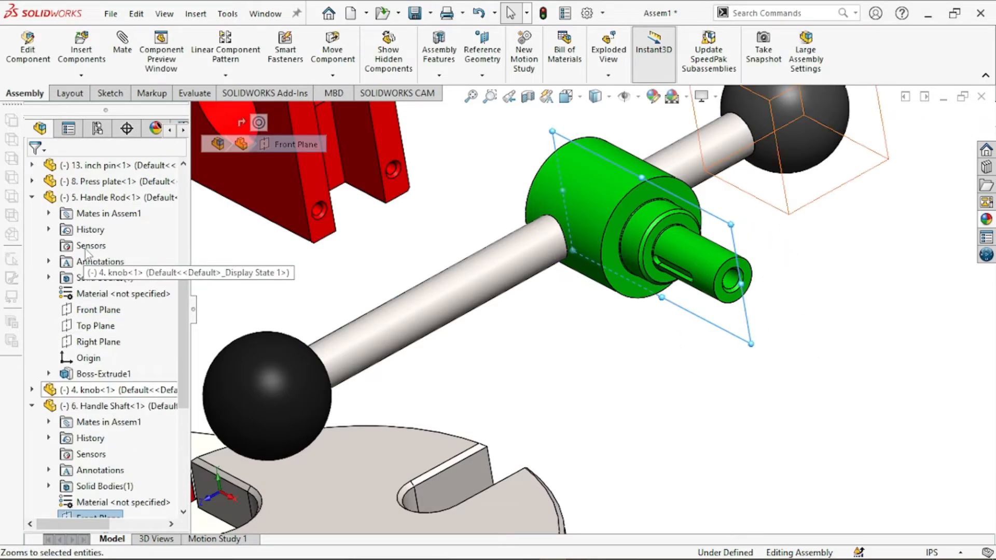
{"action": "left_click", "coordinate": [96, 311], "text": "ctrl"}
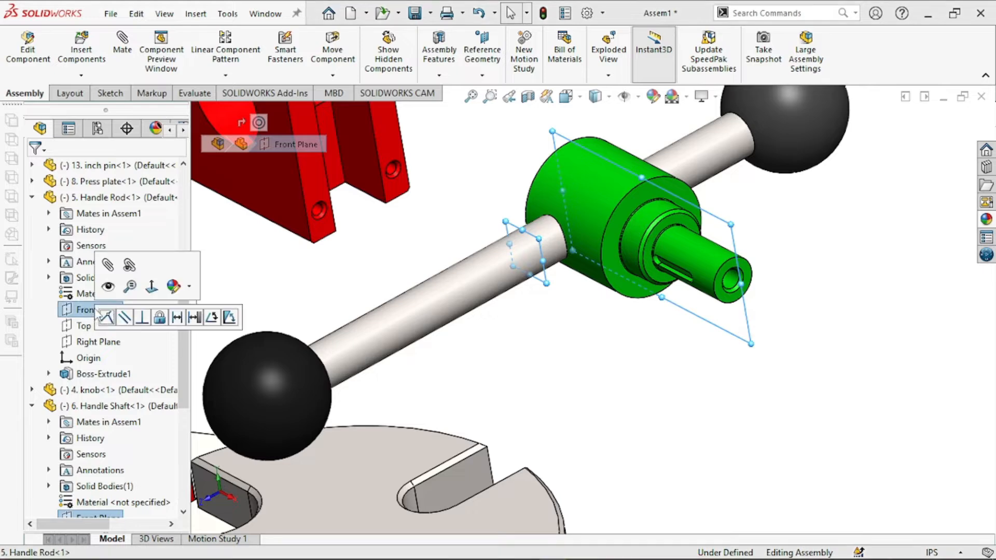
{"action": "left_click", "coordinate": [129, 60]}
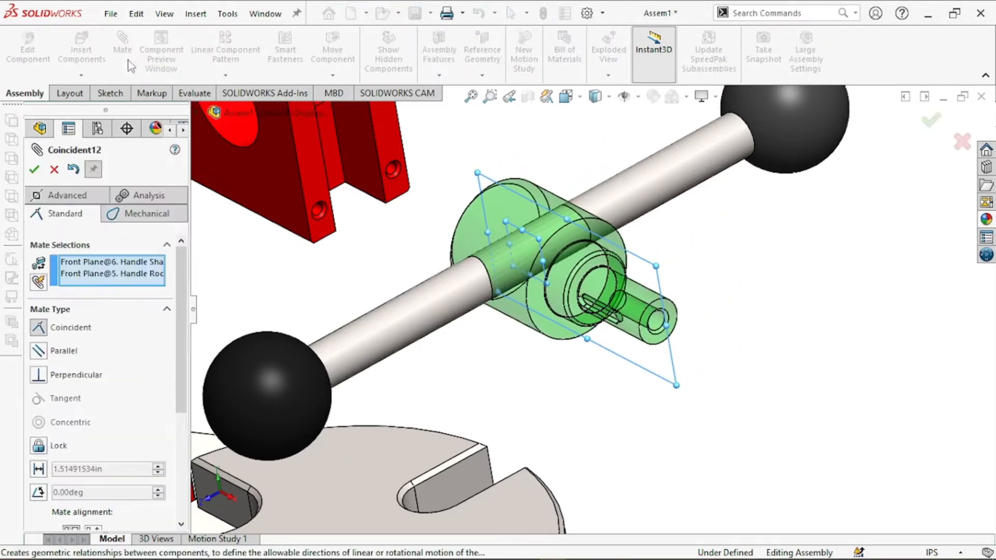
{"action": "left_click", "coordinate": [35, 178]}
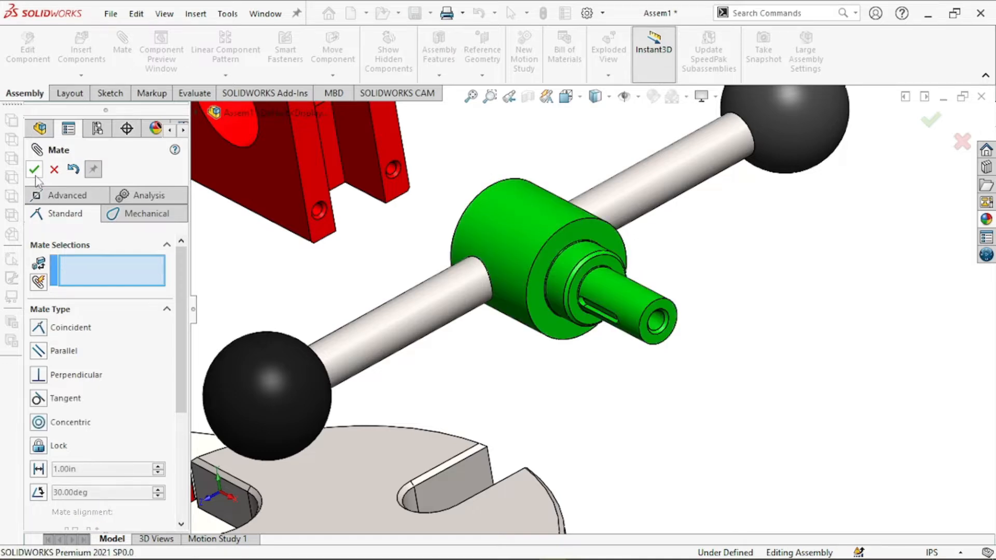
{"action": "left_click", "coordinate": [34, 170]}
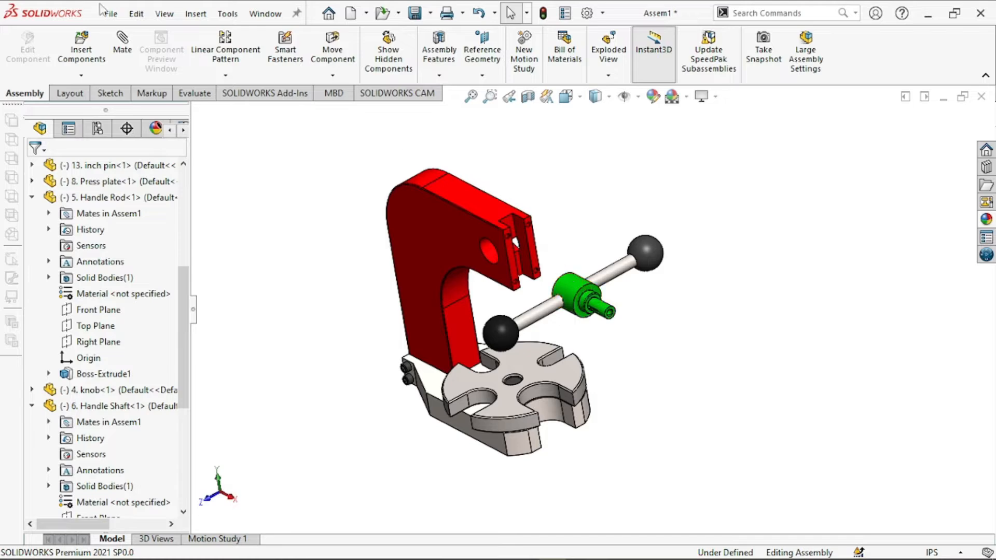
Insert the part 10. Shaft key and place it close to the handle shaft's keyway end.
{"action": "left_click", "coordinate": [76, 74]}
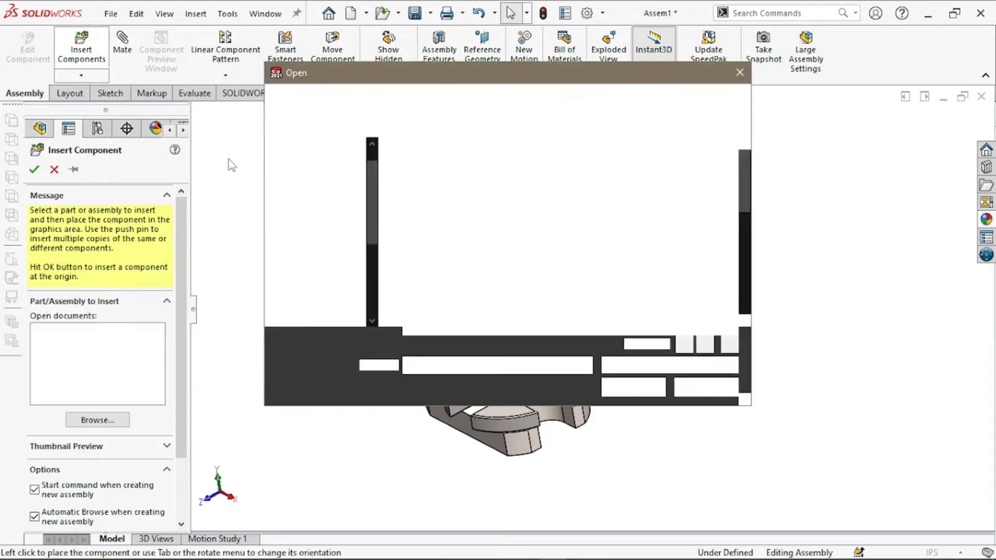
{"action": "scroll", "coordinate": [516, 285], "scroll_direction": "down", "scroll_amount": 3}
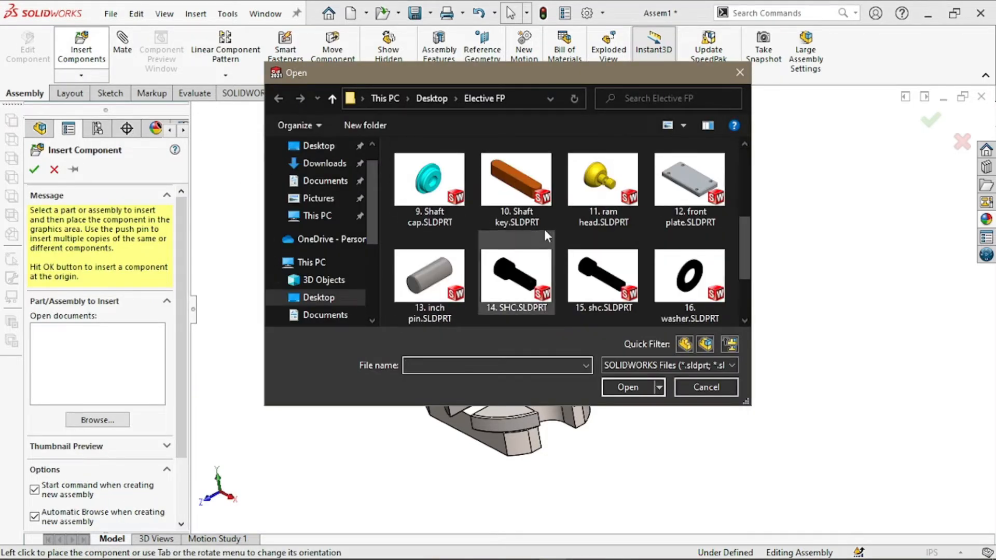
{"action": "left_click", "coordinate": [516, 185]}
{"action": "left_click", "coordinate": [628, 388]}
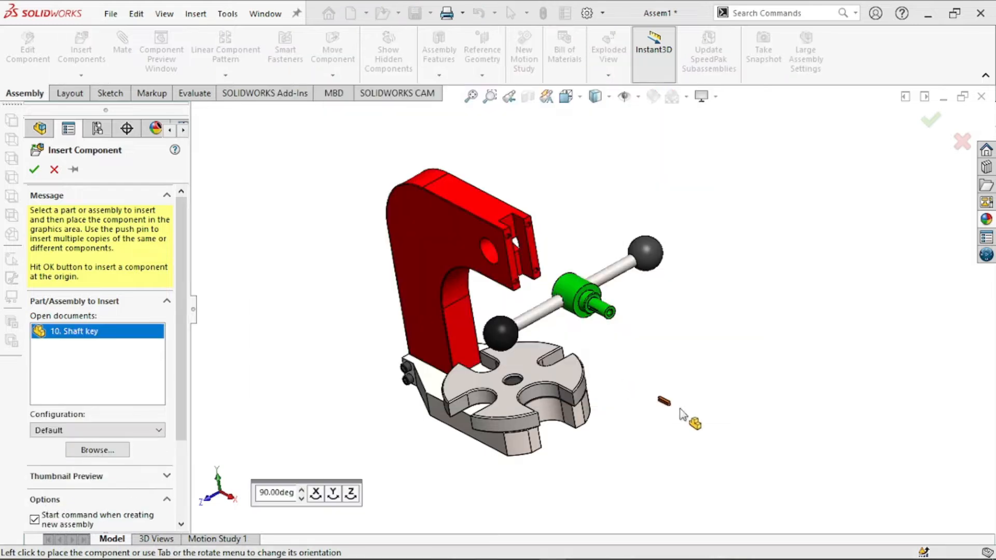
{"action": "left_click", "coordinate": [621, 298]}
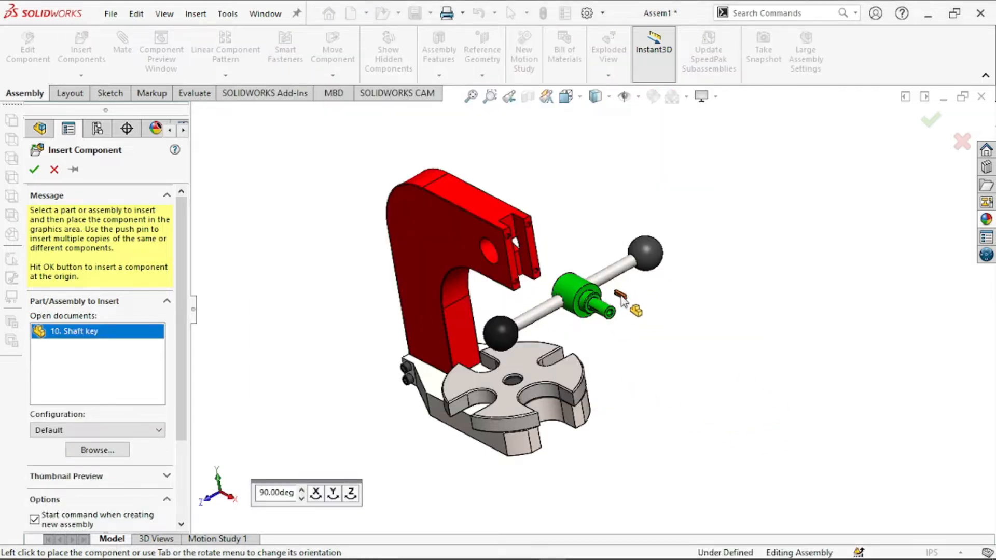
{"action": "scroll", "coordinate": [607, 298], "scroll_direction": "down", "scroll_amount": 2}
{"action": "scroll", "coordinate": [606, 298], "scroll_direction": "down", "scroll_amount": 3}
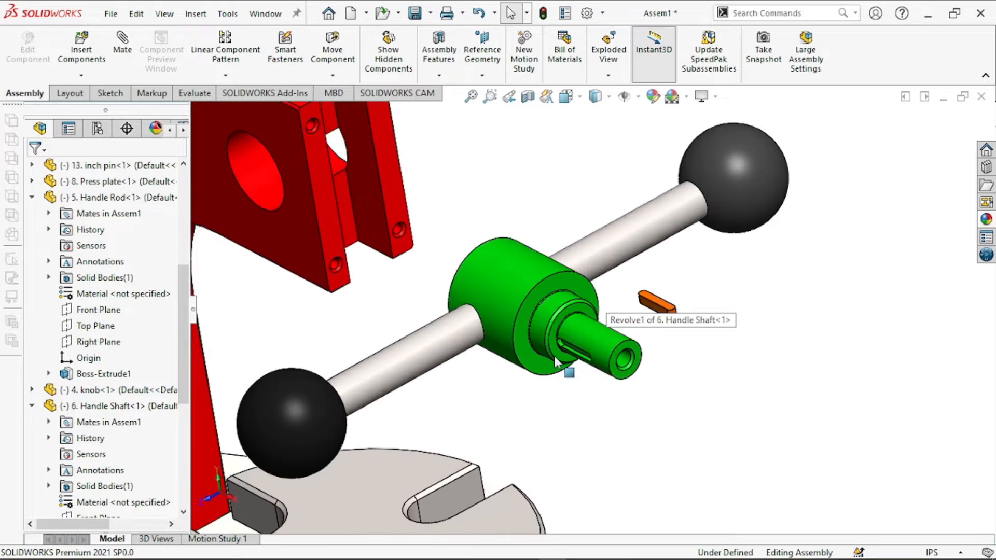
{"action": "scroll", "coordinate": [586, 373], "scroll_direction": "down", "scroll_amount": 2}
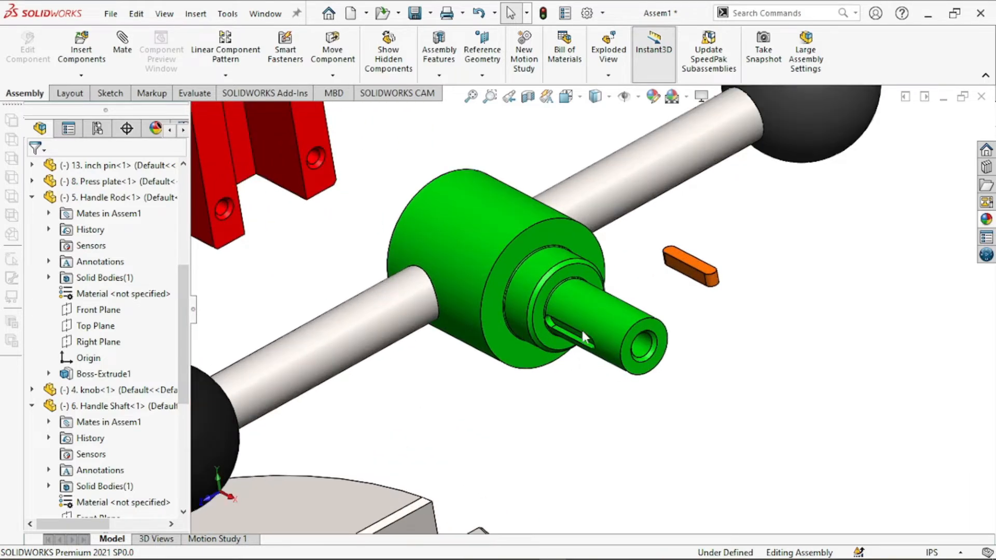
Move the shaft key beside the handle shaft's keyway and mate its rounded end face concentric with the keyway's rounded end.
{"action": "left_click_drag", "start_coordinate": [699, 266], "coordinate": [505, 365]}
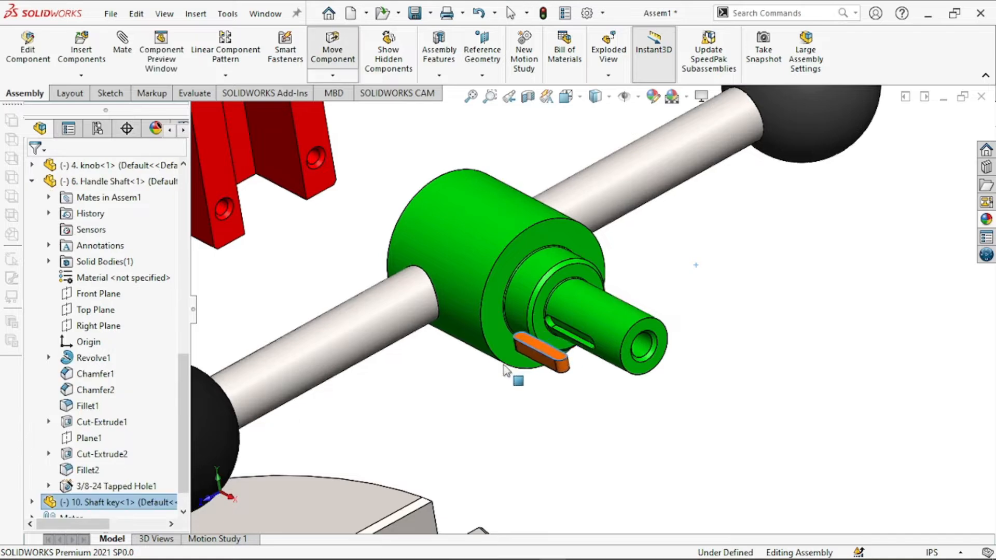
{"action": "scroll", "coordinate": [524, 358], "scroll_direction": "down", "scroll_amount": 3}
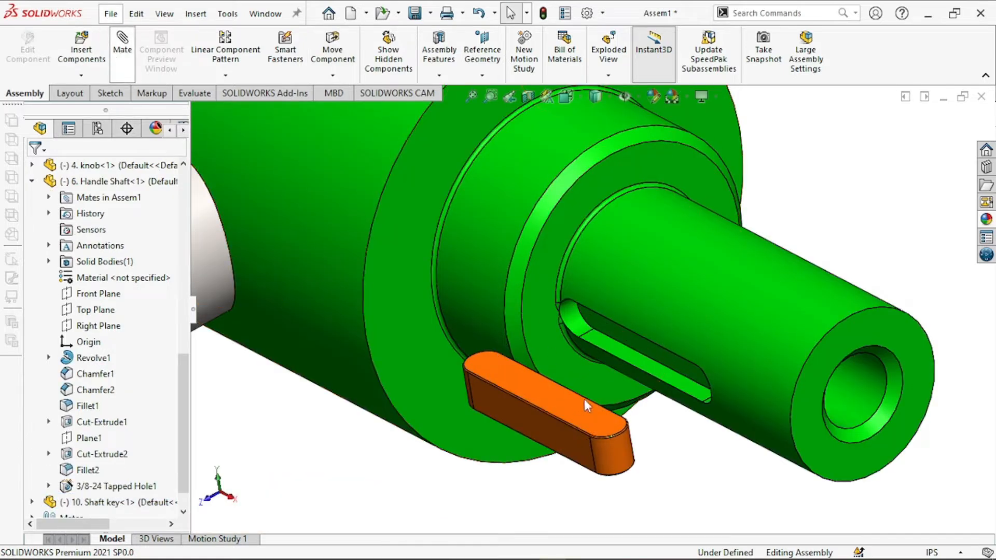
{"action": "left_click", "coordinate": [573, 319]}
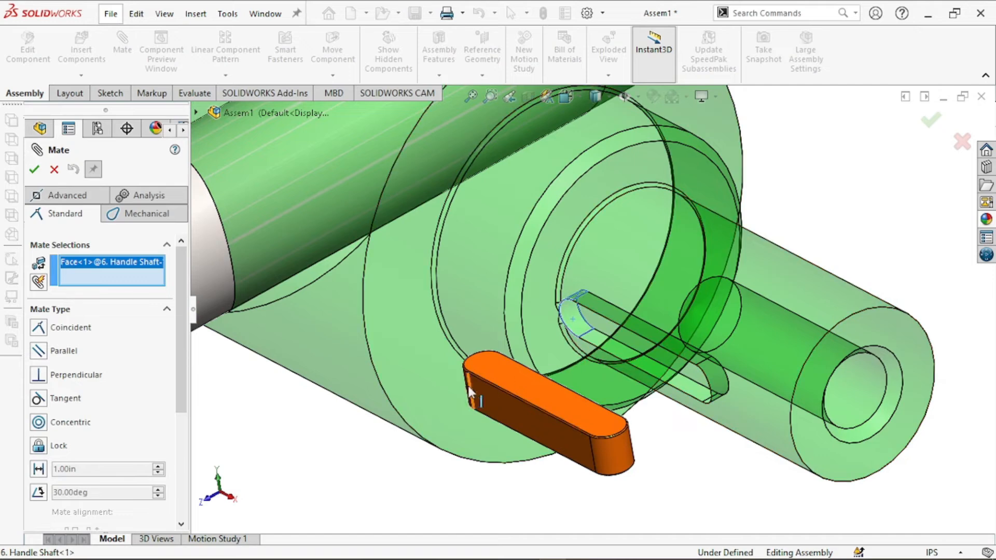
{"action": "scroll", "coordinate": [468, 388], "scroll_direction": "down", "scroll_amount": 5}
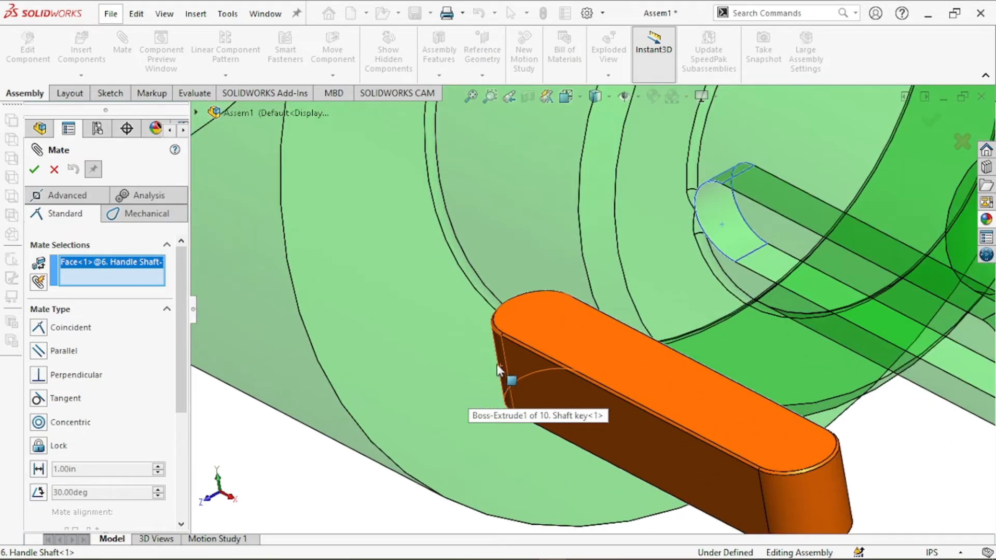
{"action": "left_click", "coordinate": [498, 355]}
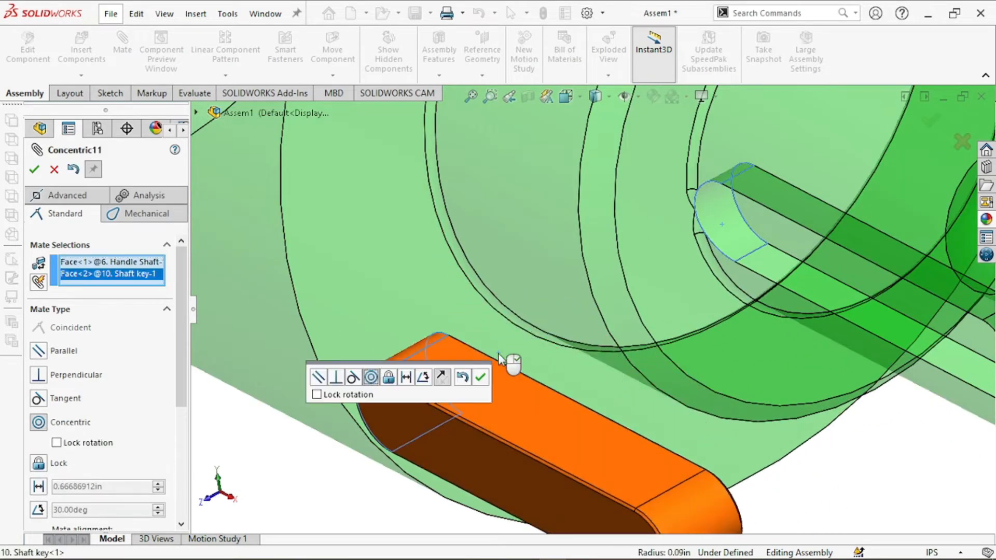
{"action": "left_click", "coordinate": [480, 377]}
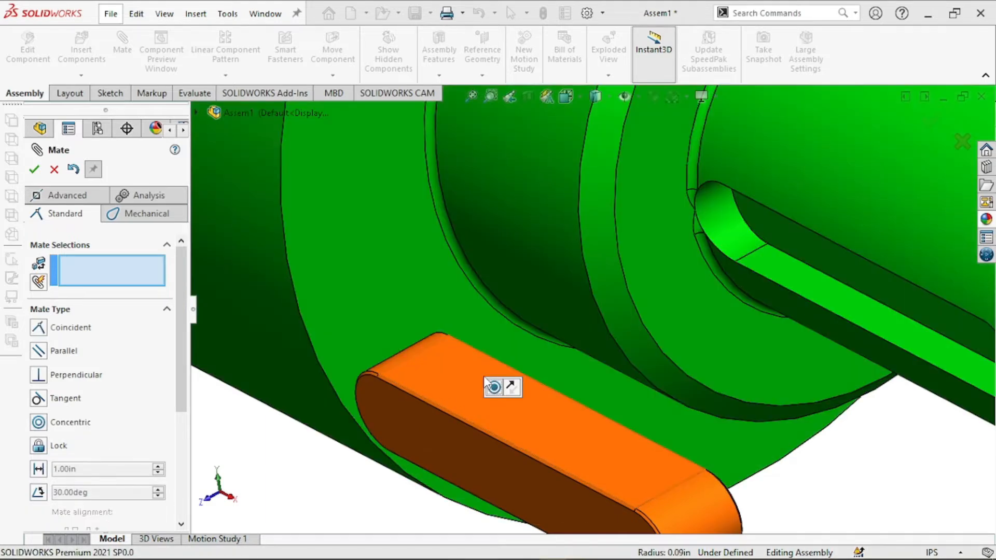
Seat the shaft key by mating its flat face coincident with the floor of the handle shaft's keyway.
{"action": "left_click", "coordinate": [836, 265]}
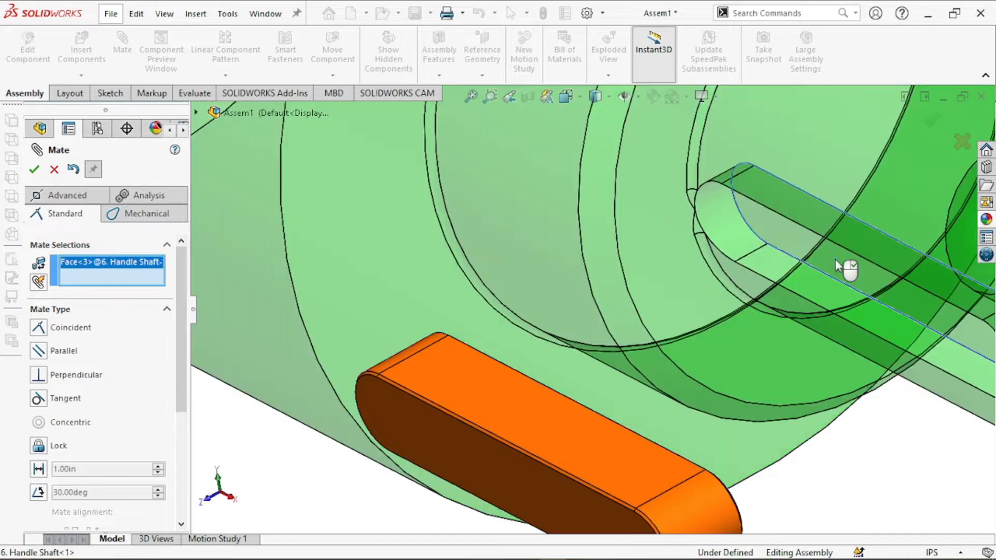
{"action": "scroll", "coordinate": [836, 266], "scroll_direction": "up", "scroll_amount": 5}
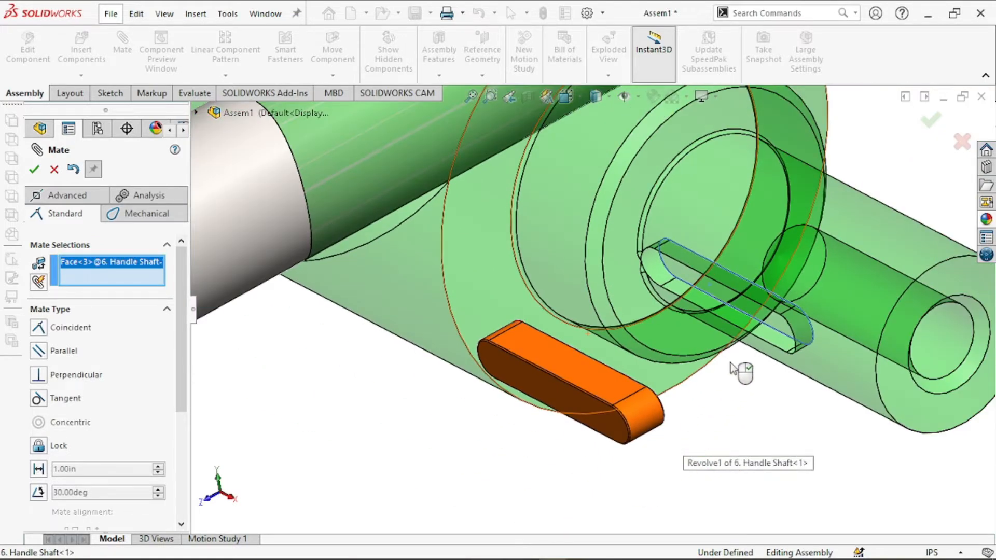
{"action": "middle_click_drag", "start_coordinate": [732, 368], "coordinate": [345, 339]}
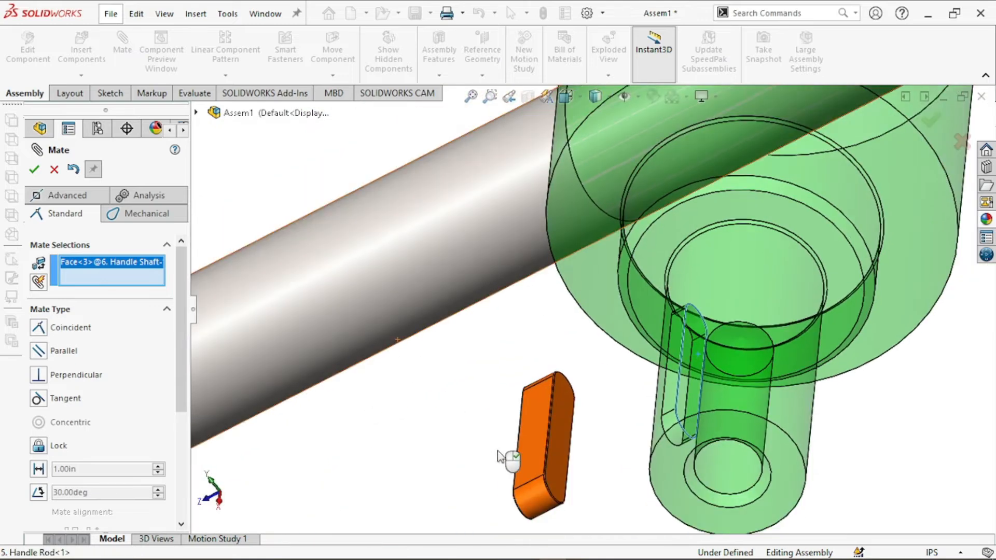
{"action": "left_click", "coordinate": [559, 452]}
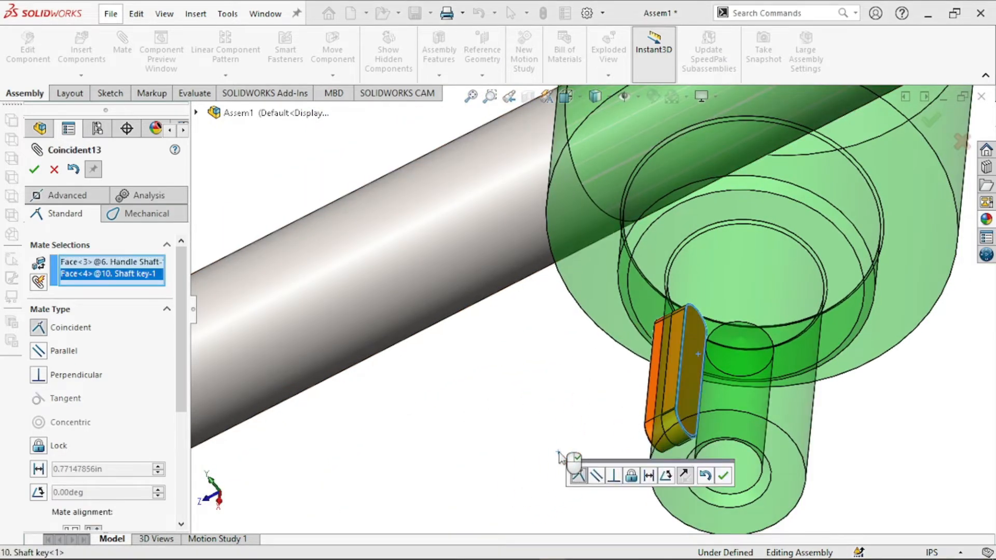
{"action": "left_click", "coordinate": [35, 170]}
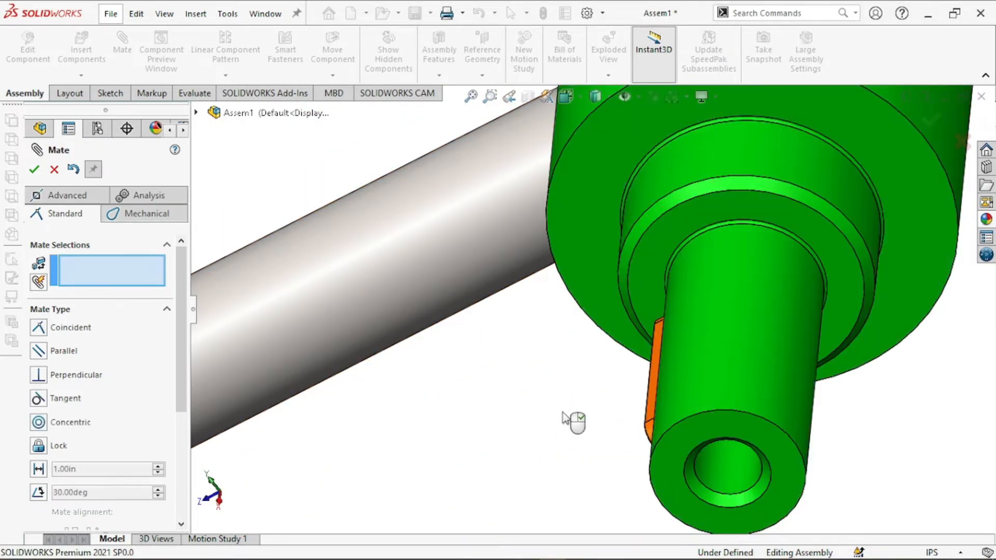
{"action": "middle_click_drag", "start_coordinate": [563, 417], "coordinate": [599, 356]}
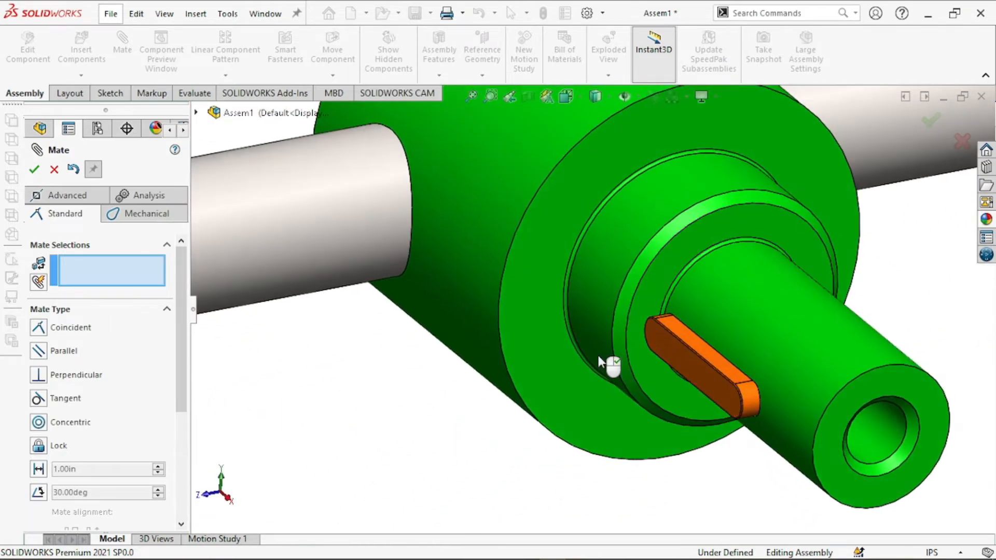
{"action": "scroll", "coordinate": [714, 374], "scroll_direction": "down", "scroll_amount": 3}
{"action": "key", "text": "Escape"}
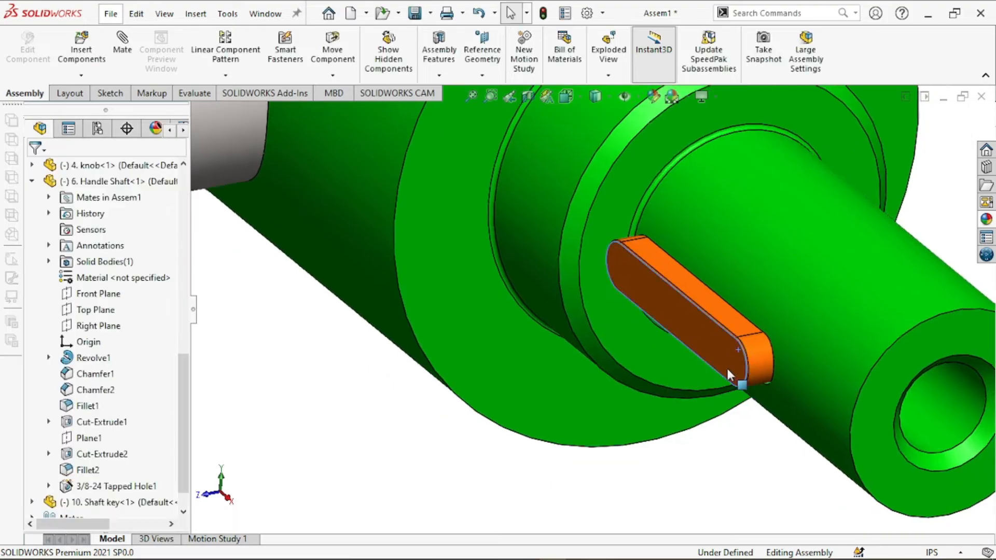
{"action": "left_click", "coordinate": [729, 374]}
Insert the part 18. spur gear and place it in the open space near the handle shaft's end.
{"action": "key", "text": "f"}
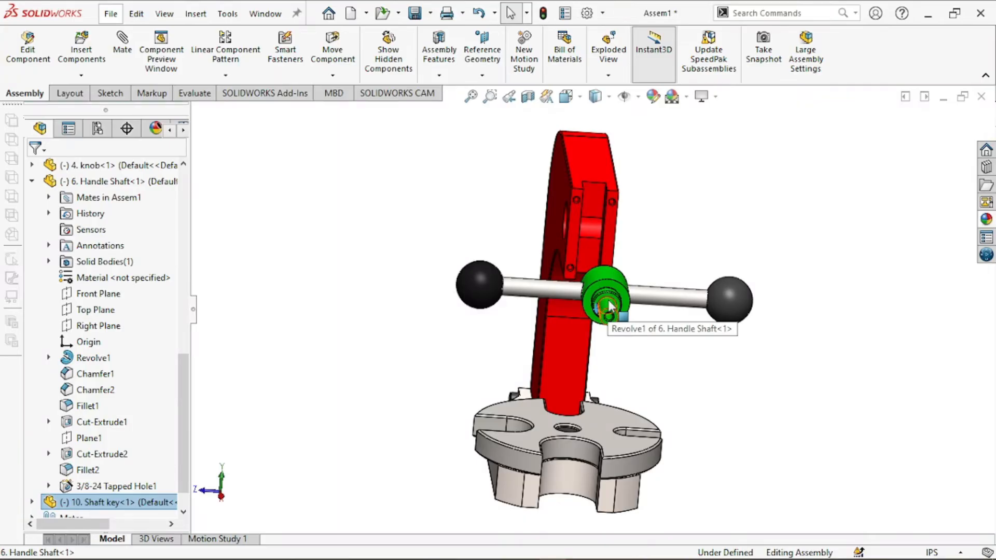
{"action": "left_click", "coordinate": [92, 62]}
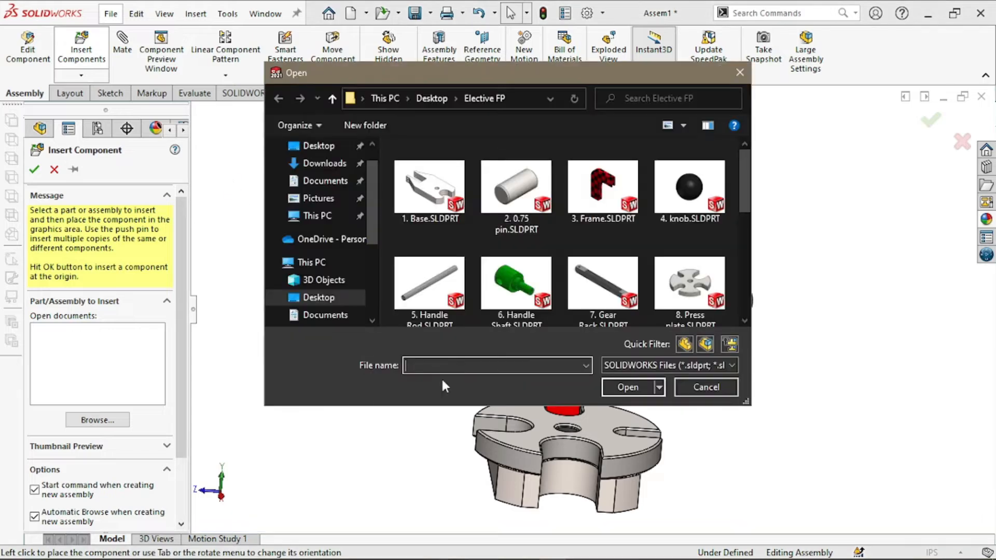
{"action": "scroll", "coordinate": [589, 258], "scroll_direction": "down", "scroll_amount": 5}
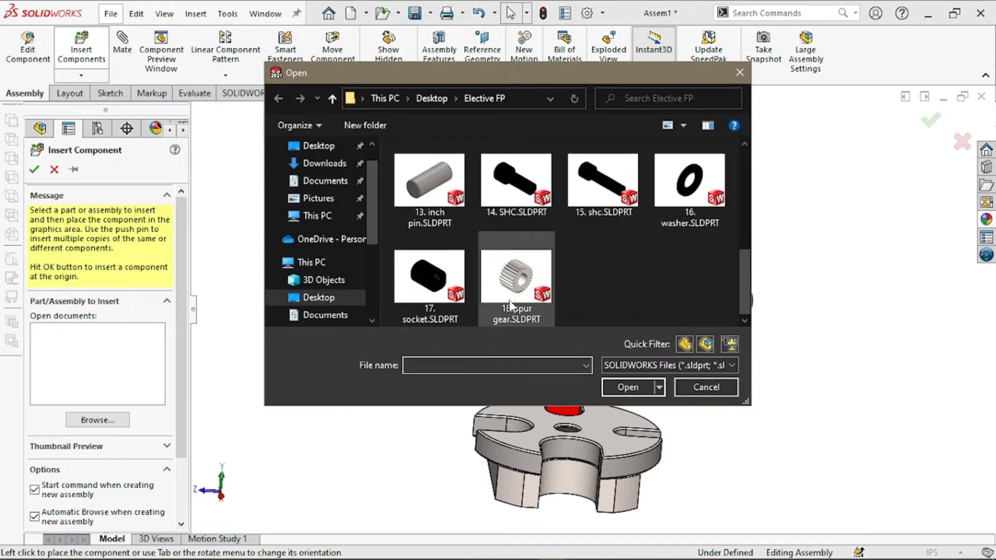
{"action": "left_click", "coordinate": [516, 285]}
{"action": "left_click", "coordinate": [628, 387]}
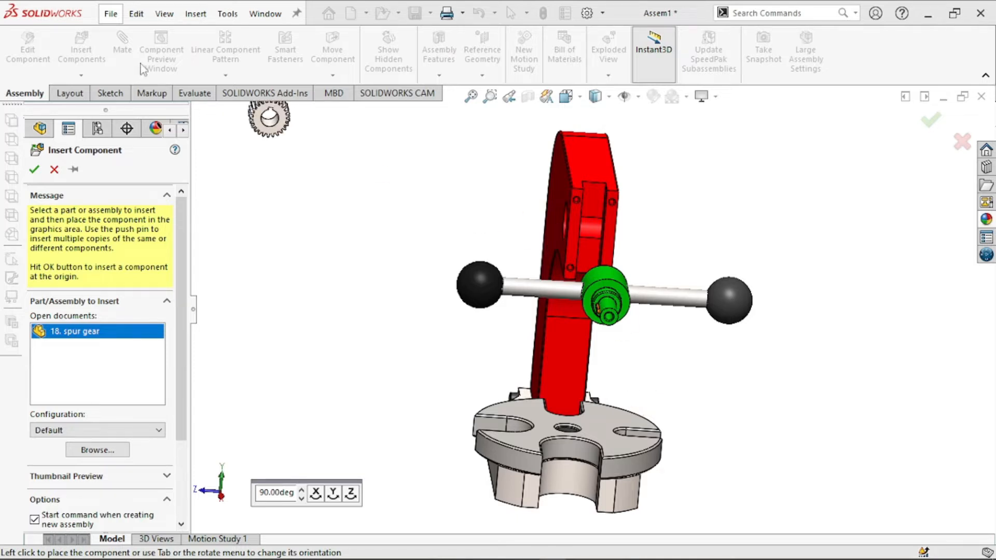
{"action": "left_click", "coordinate": [666, 365]}
{"action": "middle_click_drag", "start_coordinate": [739, 326], "coordinate": [608, 325]}
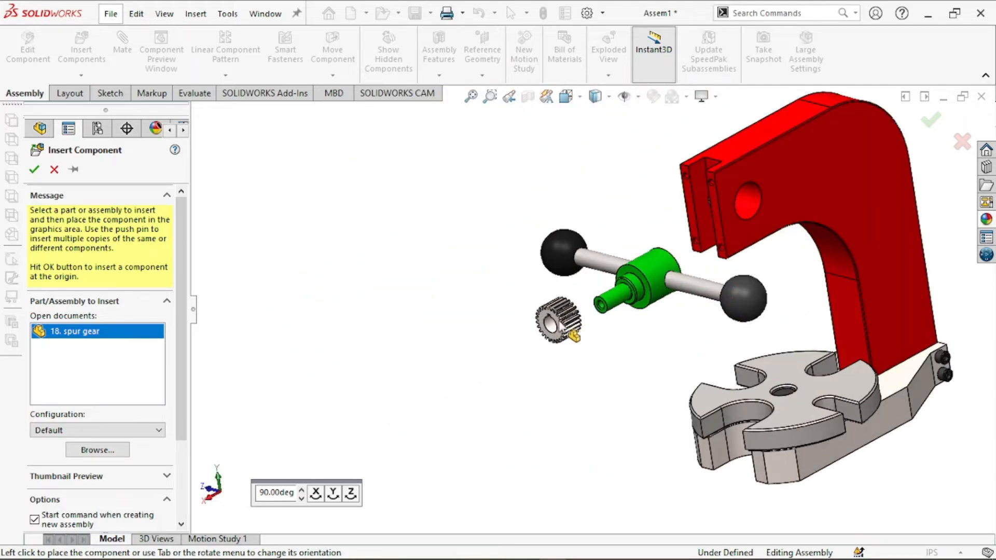
{"action": "left_click", "coordinate": [602, 319]}
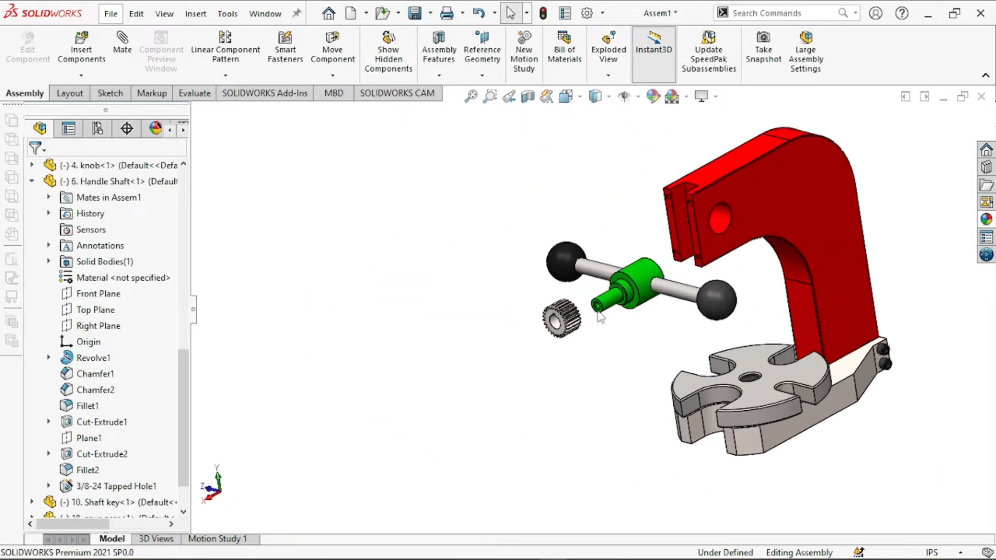
Mate the spur gear's bore concentric with the cylindrical face of the handle shaft's narrow end.
{"action": "scroll", "coordinate": [597, 313], "scroll_direction": "down", "scroll_amount": 3}
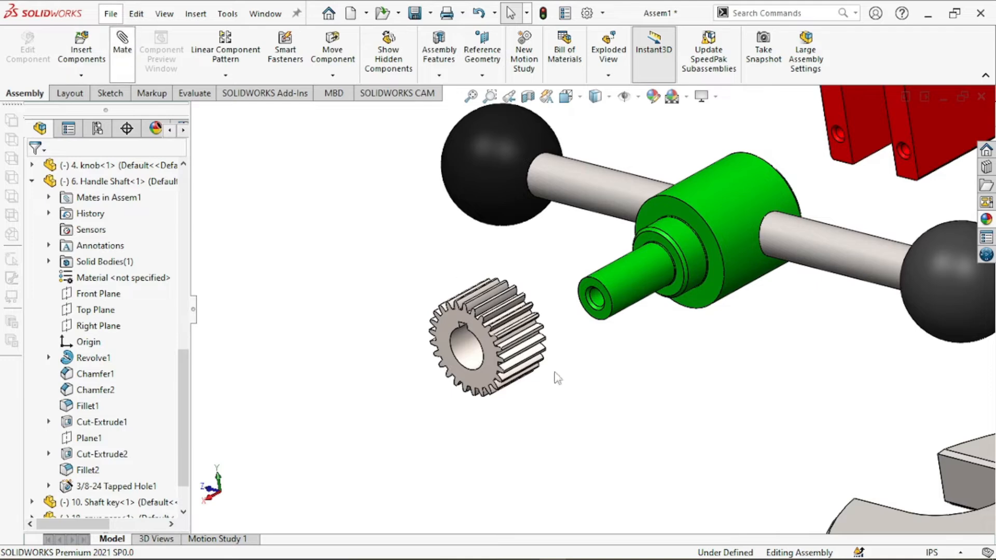
{"action": "left_click", "coordinate": [456, 350]}
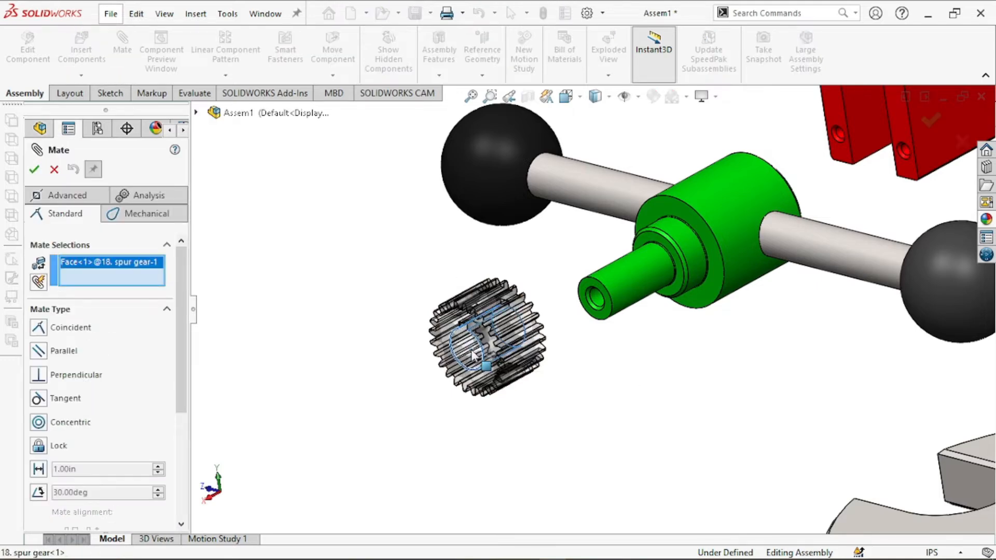
{"action": "left_click", "coordinate": [657, 272]}
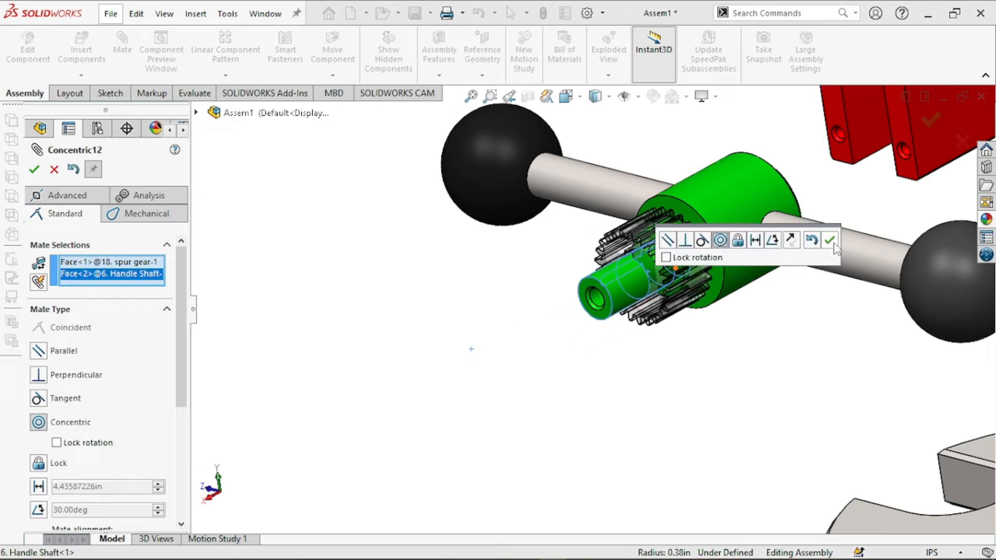
{"action": "left_click", "coordinate": [829, 240]}
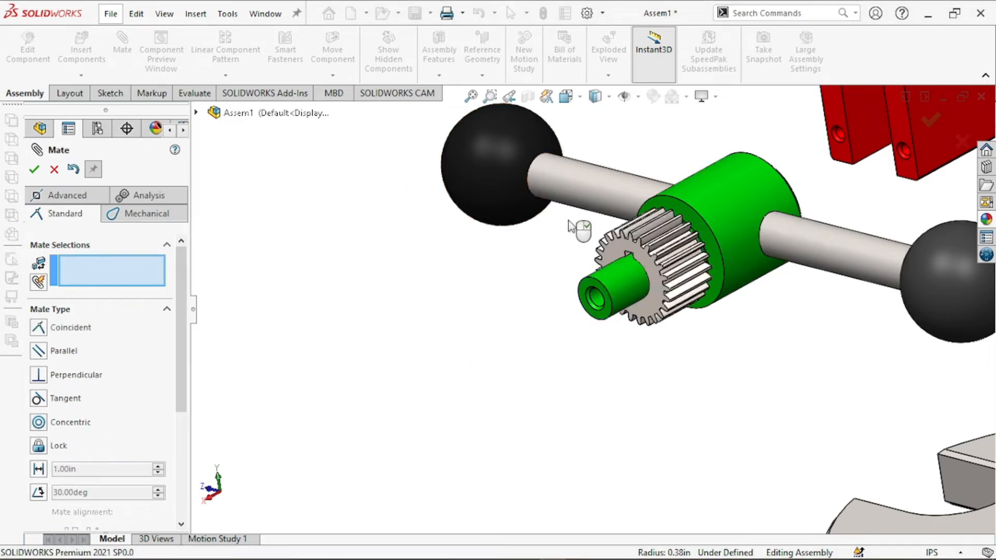
Align the spur gear with the key by mating the key's side face parallel to the gear's keyway side.
{"action": "middle_click_drag", "start_coordinate": [578, 231], "coordinate": [736, 309]}
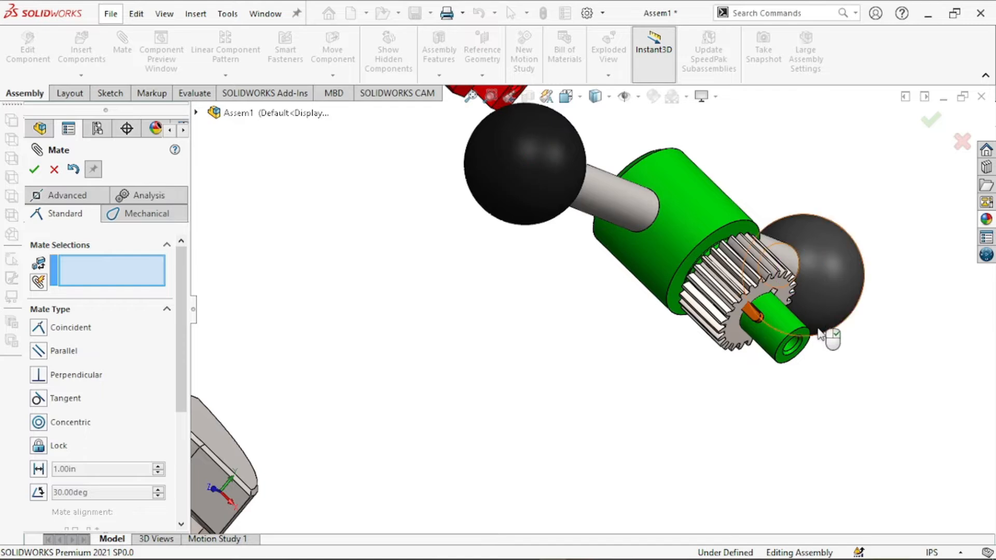
{"action": "scroll", "coordinate": [747, 313], "scroll_direction": "down", "scroll_amount": 10}
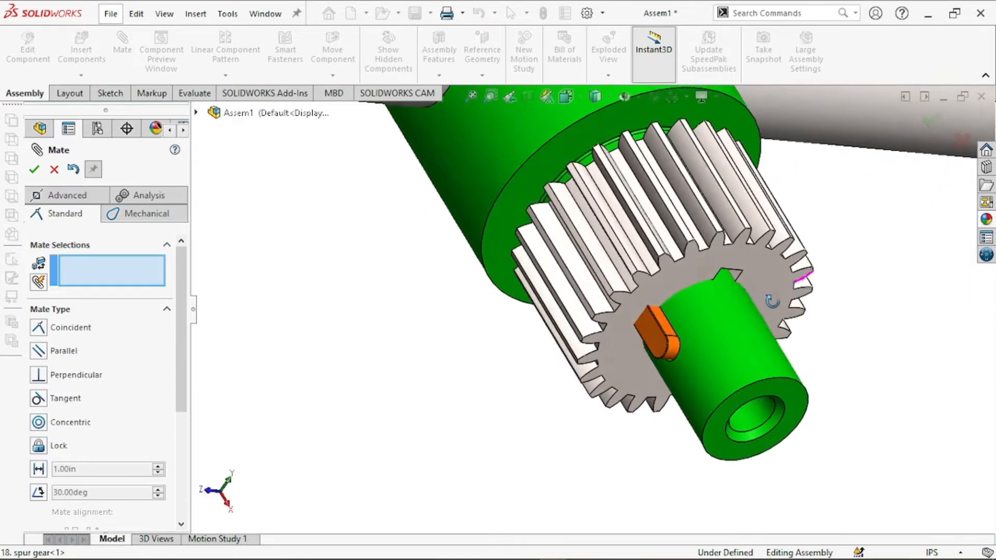
{"action": "left_click", "coordinate": [648, 335]}
{"action": "scroll", "coordinate": [728, 287], "scroll_direction": "down", "scroll_amount": 6}
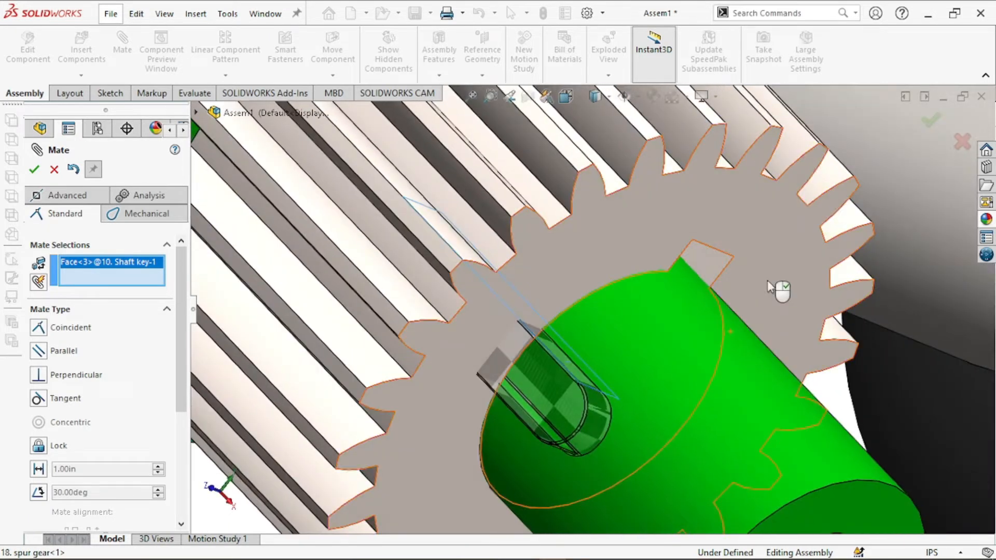
{"action": "left_click", "coordinate": [708, 265]}
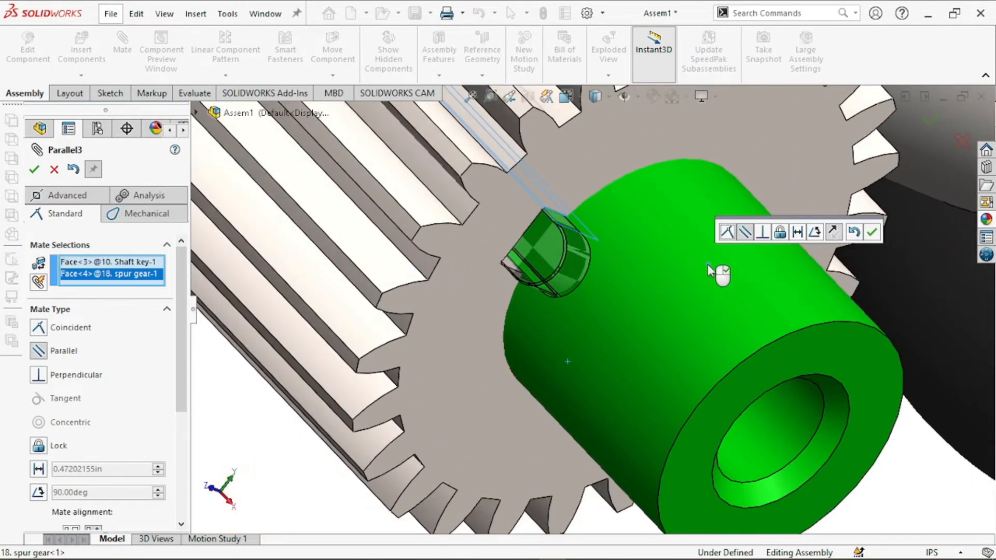
{"action": "left_click", "coordinate": [873, 234]}
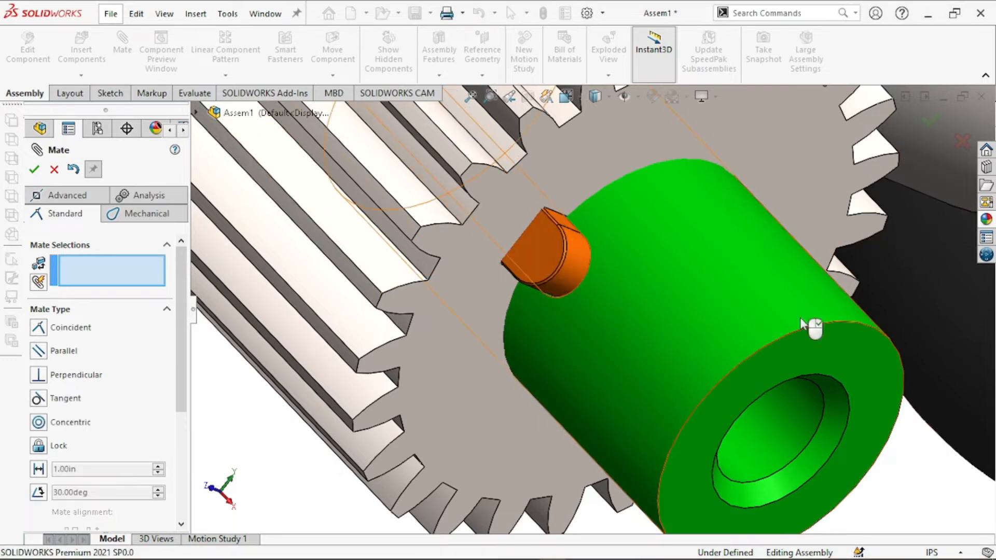
Slide the spur gear along the handle shaft toward its free end, leaving a gap at the shaft's shoulder.
{"action": "scroll", "coordinate": [661, 221], "scroll_direction": "up", "scroll_amount": 5}
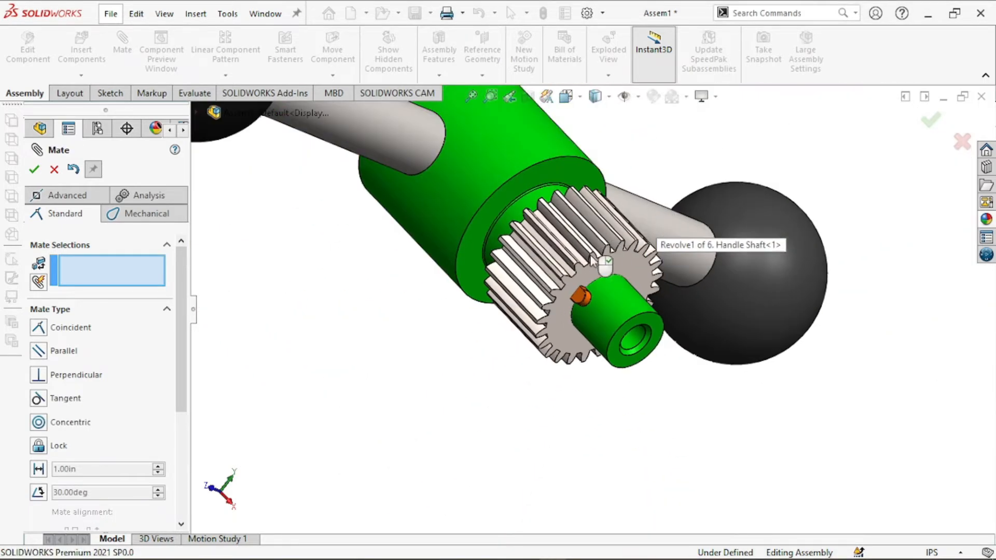
{"action": "middle_click_drag", "start_coordinate": [536, 394], "coordinate": [553, 327]}
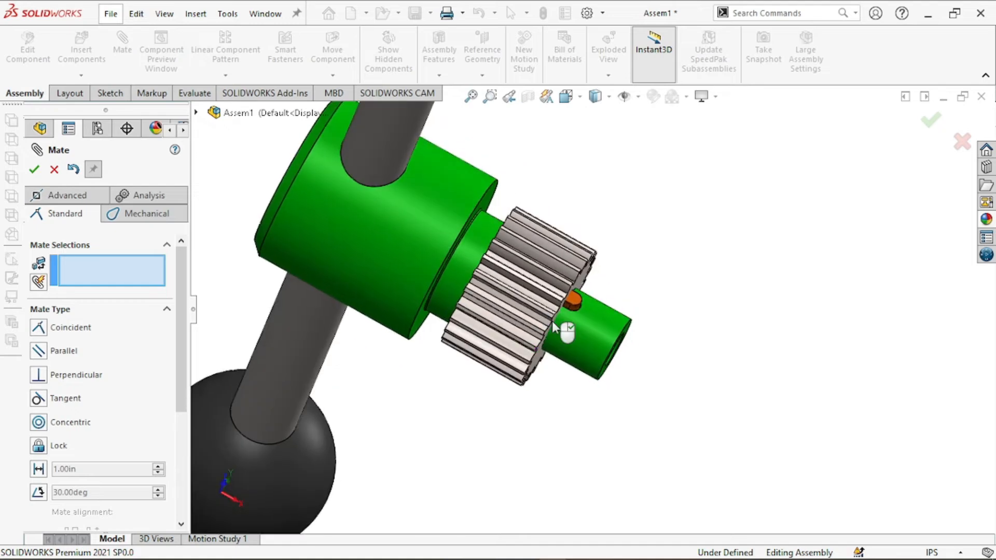
{"action": "left_click", "coordinate": [510, 317]}
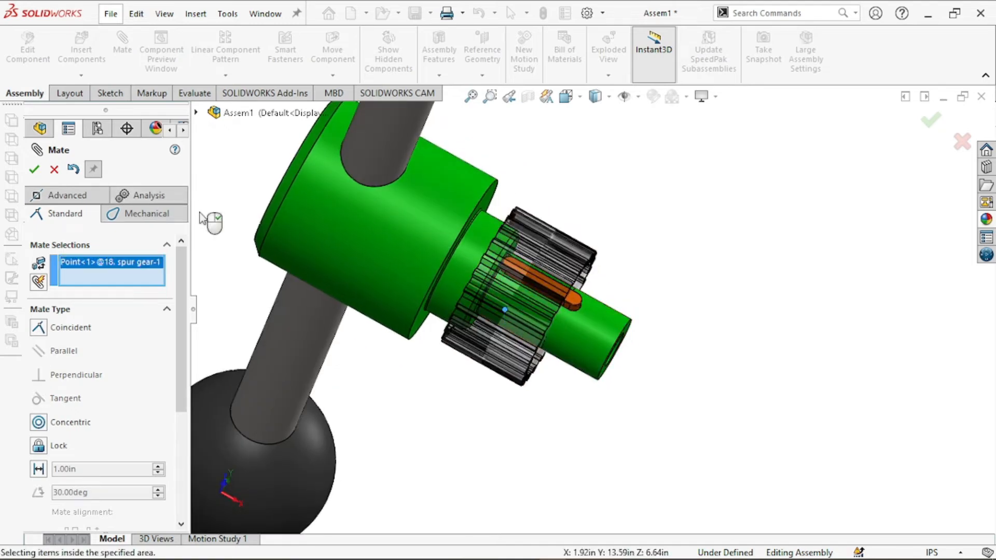
{"action": "left_click", "coordinate": [54, 170]}
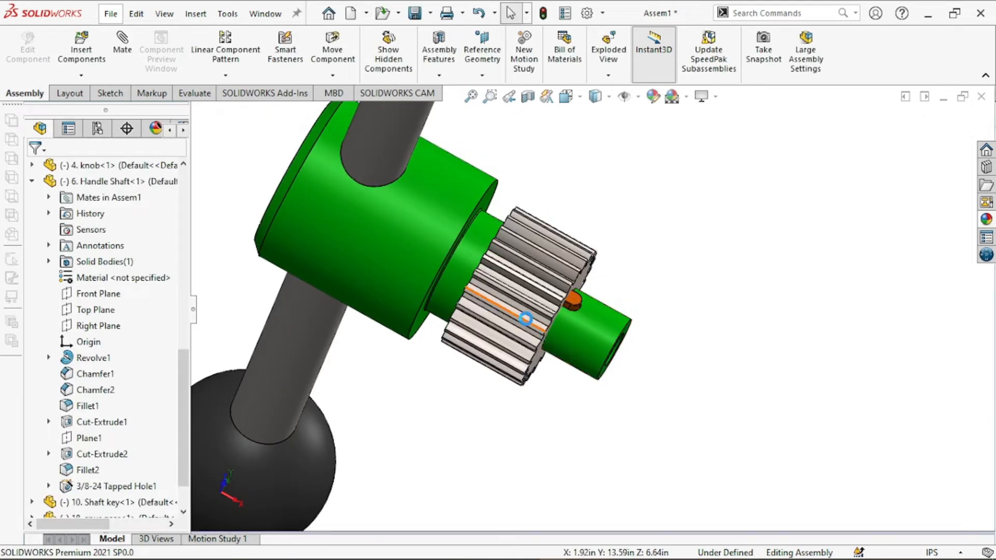
{"action": "left_click_drag", "start_coordinate": [526, 316], "coordinate": [549, 337]}
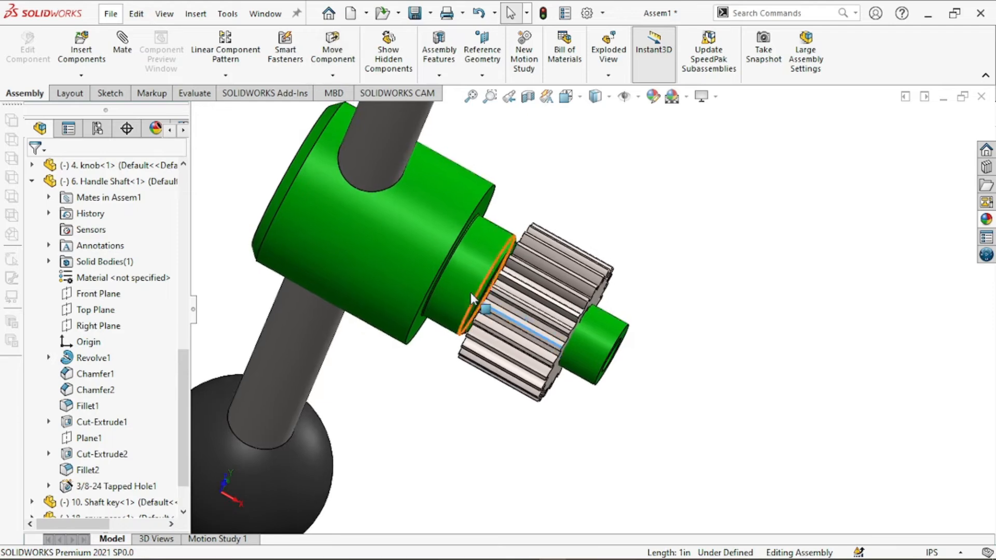
{"action": "scroll", "coordinate": [474, 292], "scroll_direction": "up", "scroll_amount": 4}
{"action": "scroll", "coordinate": [476, 291], "scroll_direction": "down", "scroll_amount": 1}
{"action": "scroll", "coordinate": [529, 306], "scroll_direction": "down", "scroll_amount": 5}
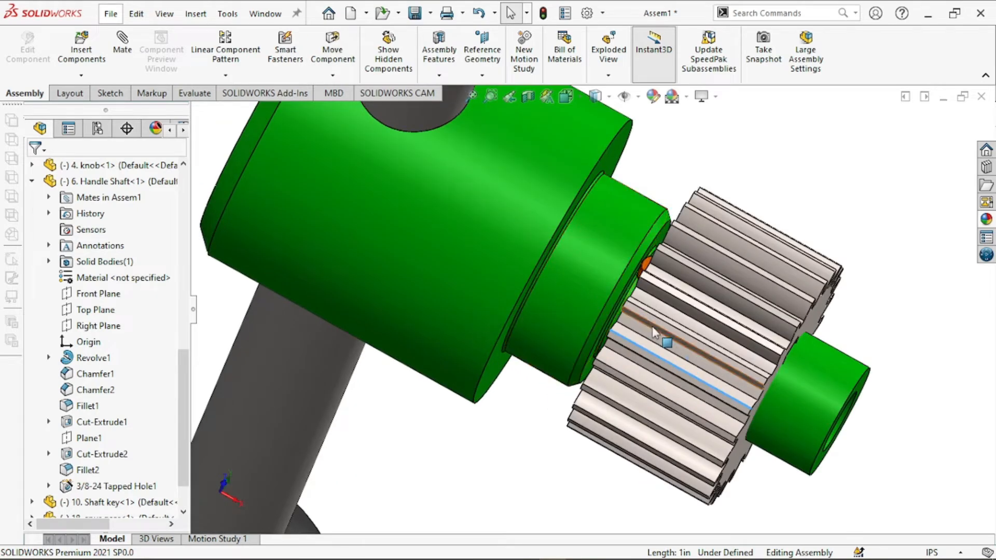
{"action": "mouse_move", "coordinate": [672, 353]}
{"action": "left_mouse_down"}
{"action": "mouse_move", "coordinate": [684, 369]}
{"action": "mouse_move", "coordinate": [681, 362]}
{"action": "left_mouse_up"}
{"action": "scroll", "coordinate": [617, 368], "scroll_direction": "up", "scroll_amount": 8}
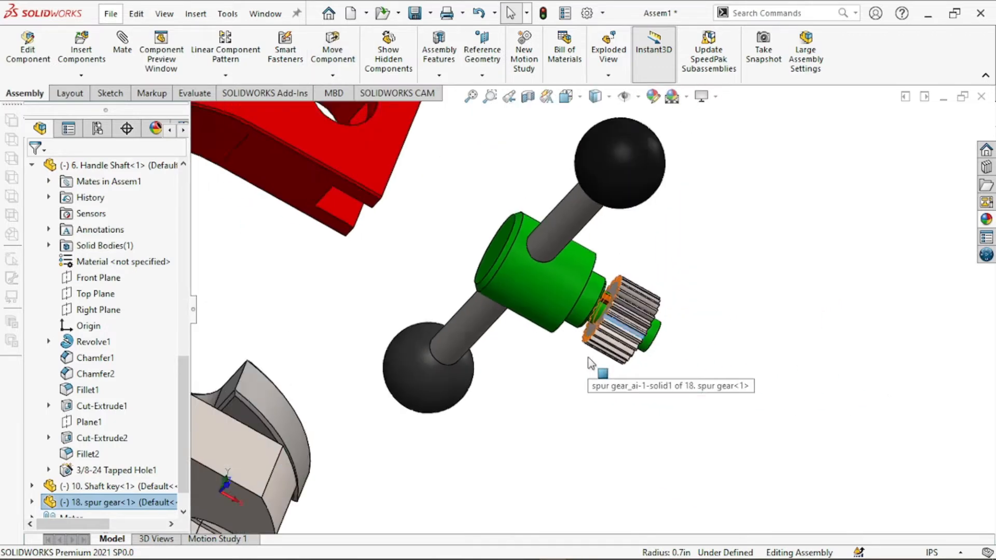
Start a mate between the spur gear and the handle shaft at the shaft's shoulder.
{"action": "middle_click_drag", "start_coordinate": [685, 381], "coordinate": [599, 340]}
{"action": "scroll", "coordinate": [621, 322], "scroll_direction": "down", "scroll_amount": 5}
{"action": "middle_click_drag", "start_coordinate": [778, 283], "coordinate": [600, 249]}
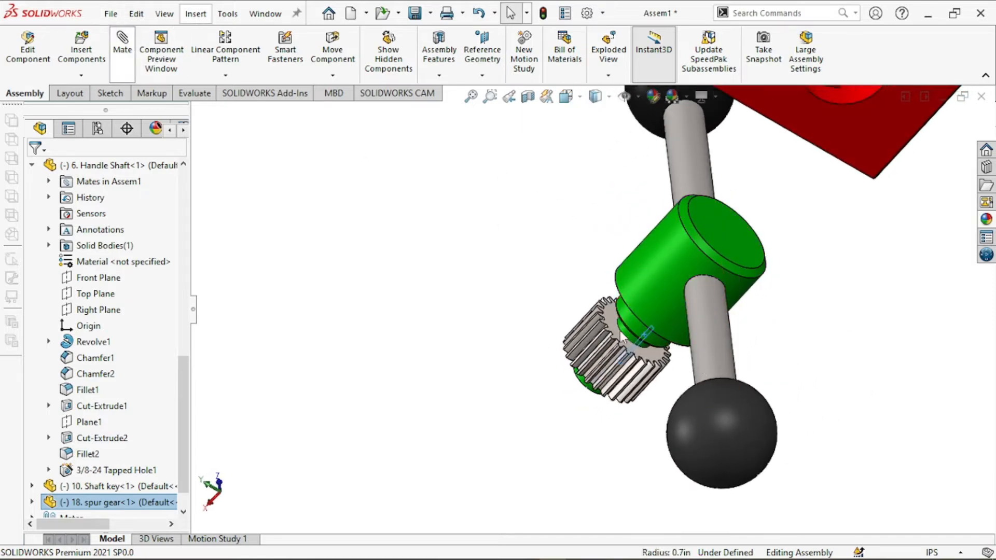
{"action": "scroll", "coordinate": [610, 321], "scroll_direction": "down", "scroll_amount": 3}
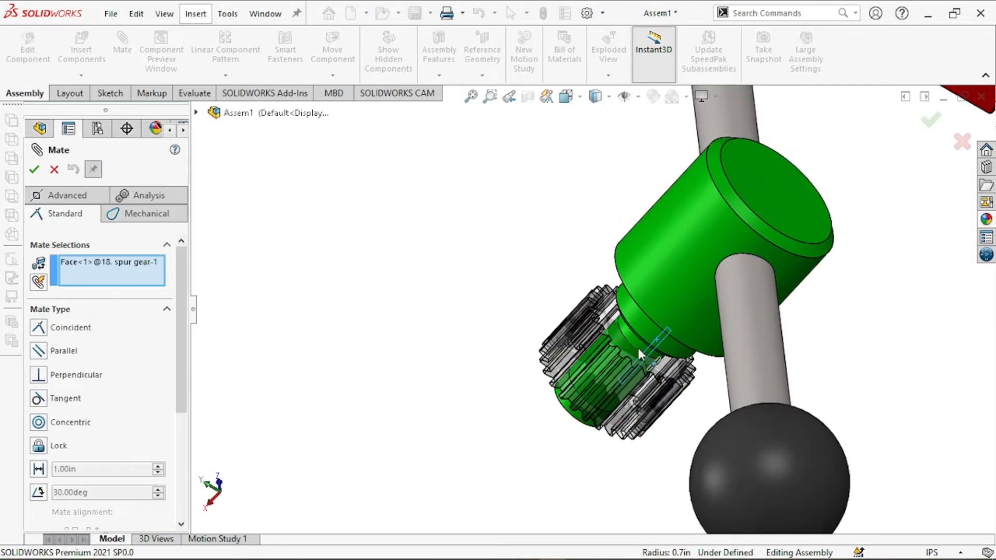
Add a coincident mate between the spur gear's side face and the handle shaft's shoulder face.
{"action": "scroll", "coordinate": [630, 336], "scroll_direction": "down", "scroll_amount": 4}
{"action": "key", "text": "Escape"}
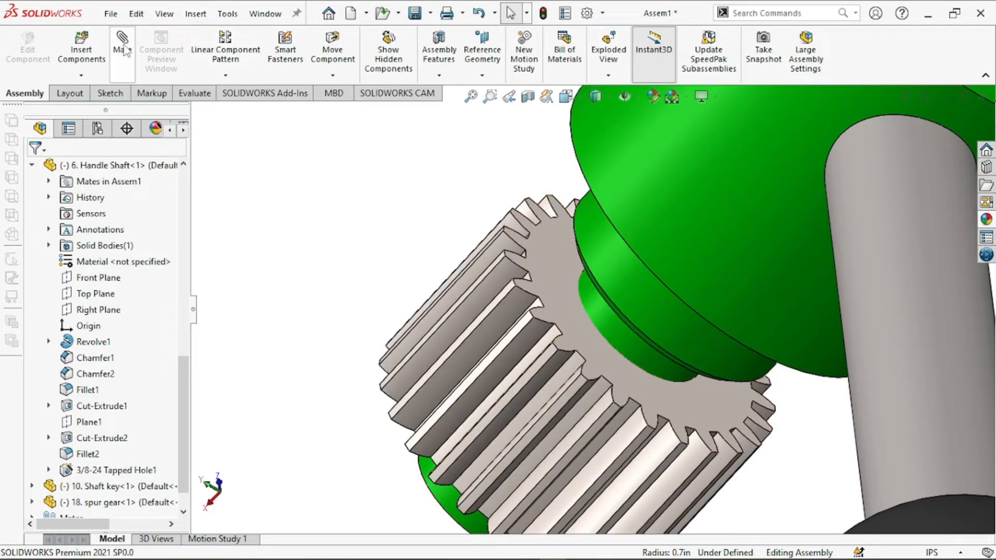
{"action": "left_click", "coordinate": [553, 271]}
{"action": "middle_click_drag", "start_coordinate": [632, 300], "coordinate": [685, 253]}
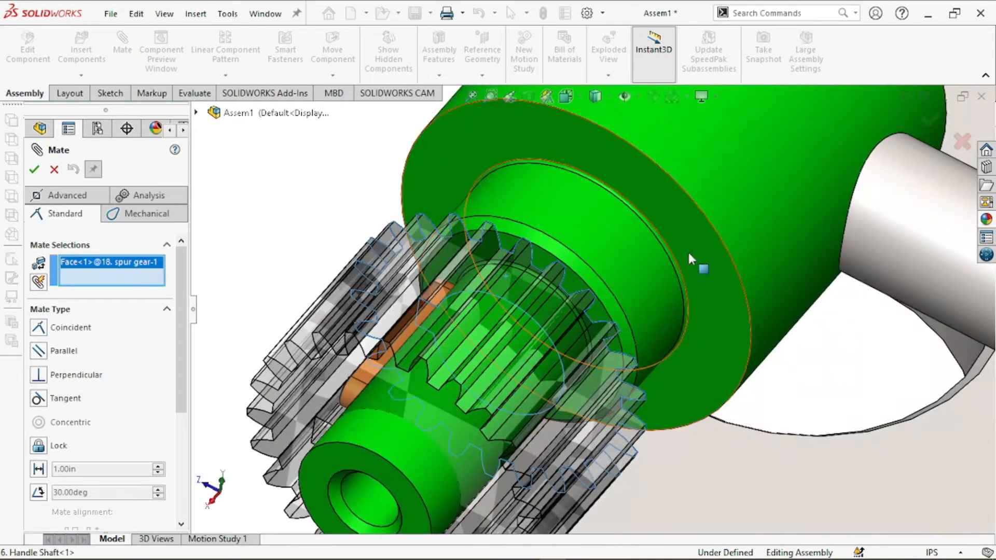
{"action": "left_click", "coordinate": [566, 279]}
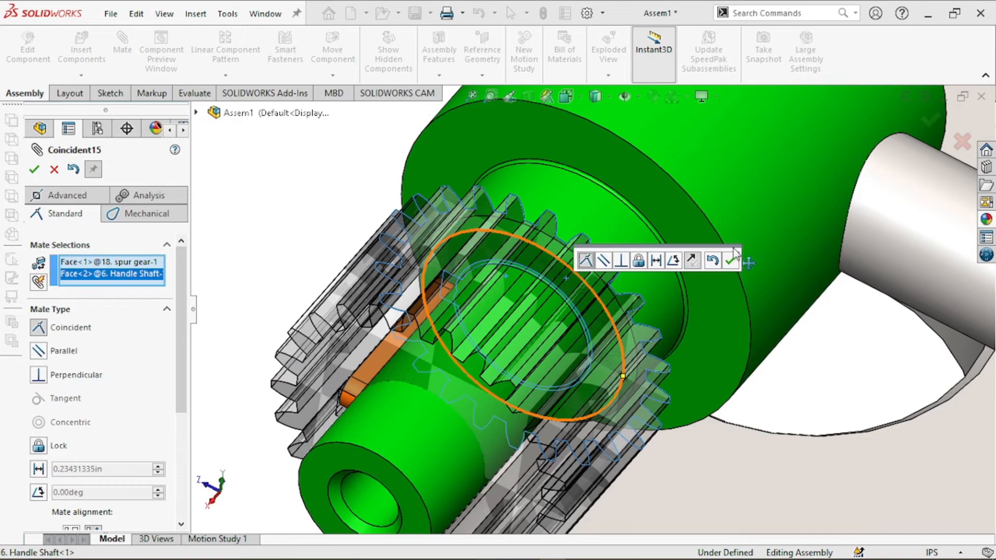
{"action": "left_click", "coordinate": [731, 261]}
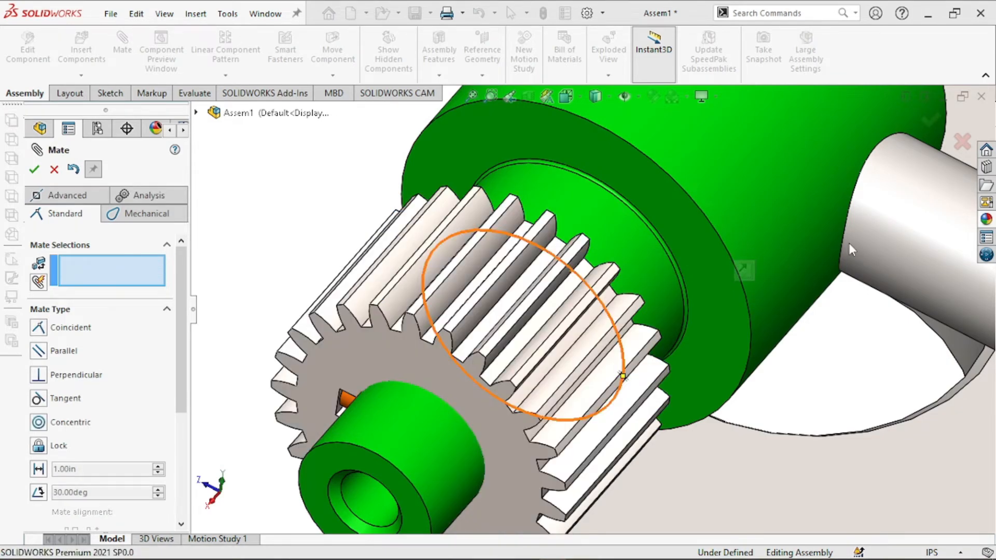
{"action": "scroll", "coordinate": [660, 294], "scroll_direction": "up", "scroll_amount": 9}
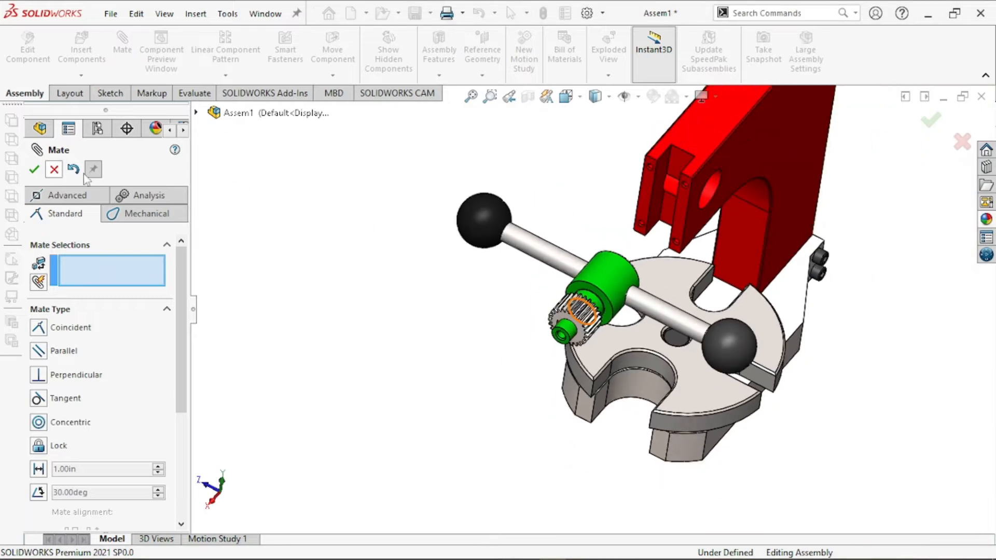
{"action": "left_click", "coordinate": [54, 170]}
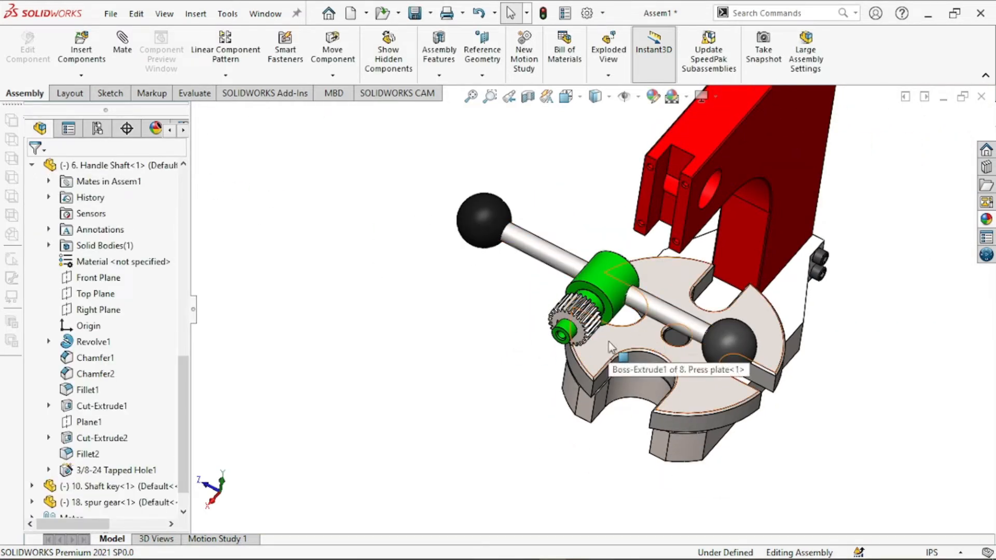
Rotate the handle shaft with its gear and move it away from above the press plate.
{"action": "left_click", "coordinate": [81, 75]}
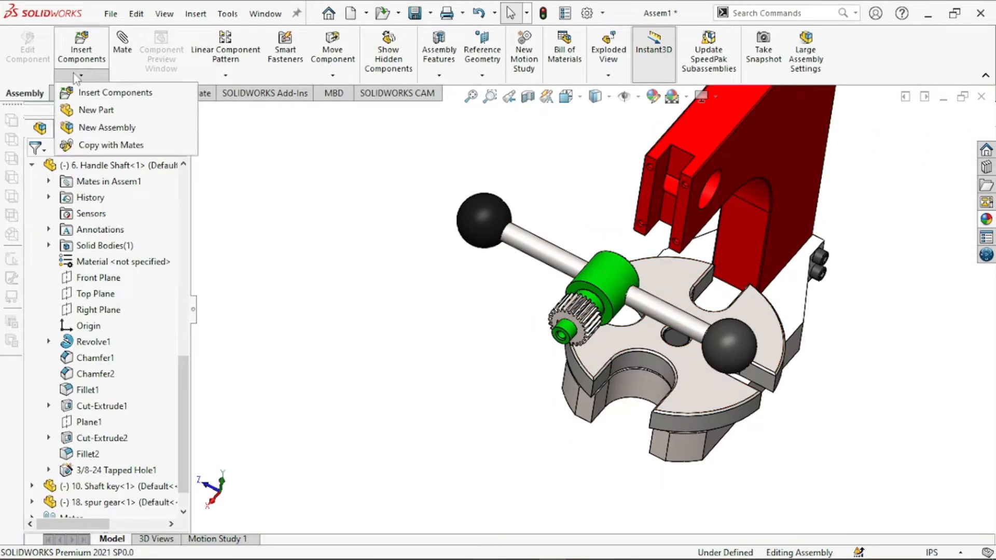
{"action": "left_click", "coordinate": [333, 75]}
{"action": "left_click", "coordinate": [364, 111]}
{"action": "left_click_drag", "start_coordinate": [592, 269], "coordinate": [619, 210]}
{"action": "key", "text": "Escape"}
{"action": "left_click_drag", "start_coordinate": [604, 287], "coordinate": [880, 211]}
{"action": "left_click", "coordinate": [222, 480]}
{"action": "scroll", "coordinate": [302, 477], "scroll_direction": "up", "scroll_amount": 6}
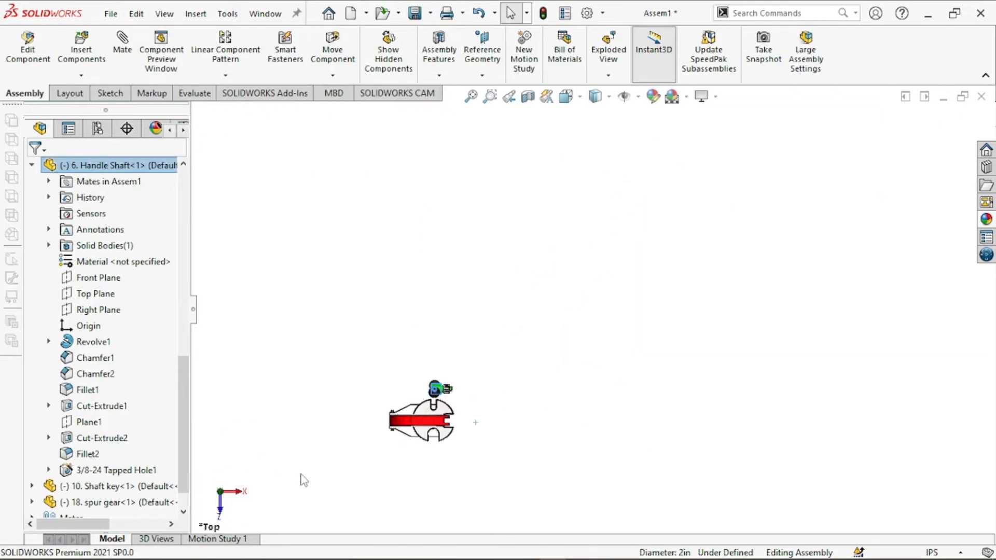
Rotate the handle shaft so its gear end points toward the frame's side.
{"action": "scroll", "coordinate": [303, 478], "scroll_direction": "down", "scroll_amount": 6}
{"action": "middle_click_drag", "start_coordinate": [710, 441], "coordinate": [556, 291]}
{"action": "scroll", "coordinate": [555, 291], "scroll_direction": "down", "scroll_amount": 2}
{"action": "left_click", "coordinate": [332, 75]}
{"action": "left_click", "coordinate": [363, 111]}
{"action": "left_click_drag", "start_coordinate": [700, 369], "coordinate": [563, 309]}
{"action": "key", "text": "Escape"}
Move the handle shaft beside the bore in the red frame's head.
{"action": "scroll", "coordinate": [549, 353], "scroll_direction": "up", "scroll_amount": 4}
{"action": "middle_click_drag", "start_coordinate": [687, 306], "coordinate": [698, 350]}
{"action": "left_click_drag", "start_coordinate": [599, 324], "coordinate": [604, 342]}
{"action": "middle_click_drag", "start_coordinate": [605, 342], "coordinate": [544, 363]}
{"action": "left_click_drag", "start_coordinate": [545, 363], "coordinate": [560, 366]}
{"action": "middle_click_drag", "start_coordinate": [560, 366], "coordinate": [627, 348]}
{"action": "left_click_drag", "start_coordinate": [565, 340], "coordinate": [584, 344]}
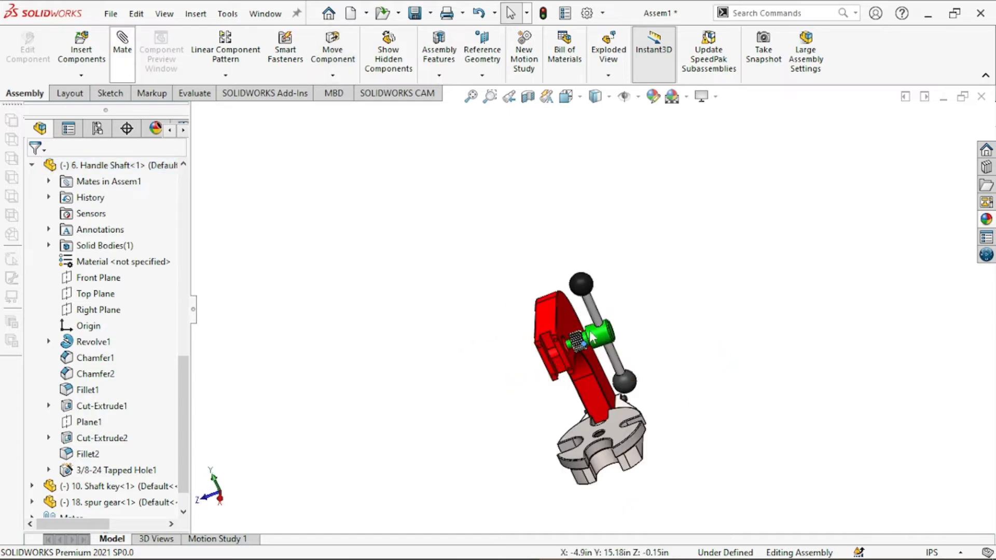
Add a coincident mate between the frame's side face and the handle shaft's collar face.
{"action": "scroll", "coordinate": [569, 341], "scroll_direction": "down", "scroll_amount": 8}
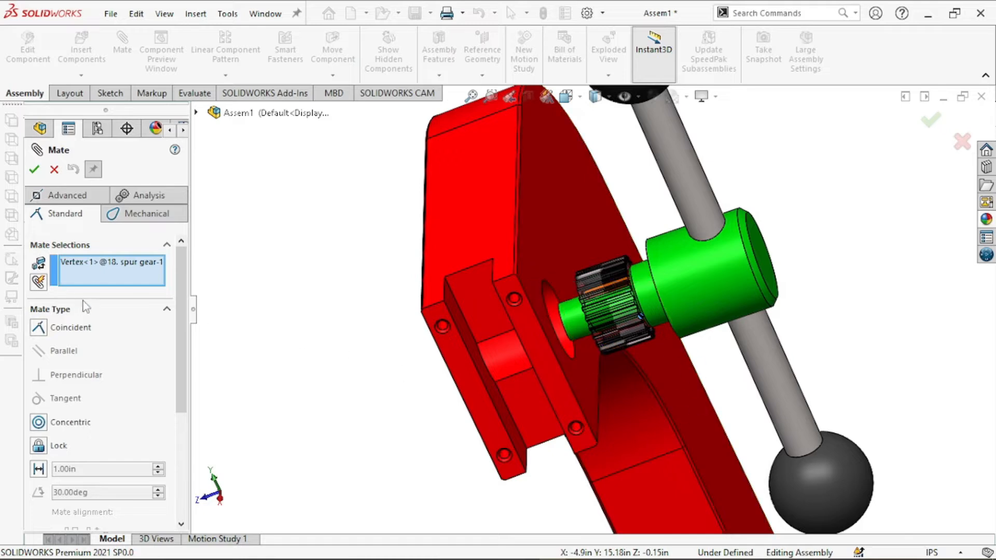
{"action": "key", "text": "Delete"}
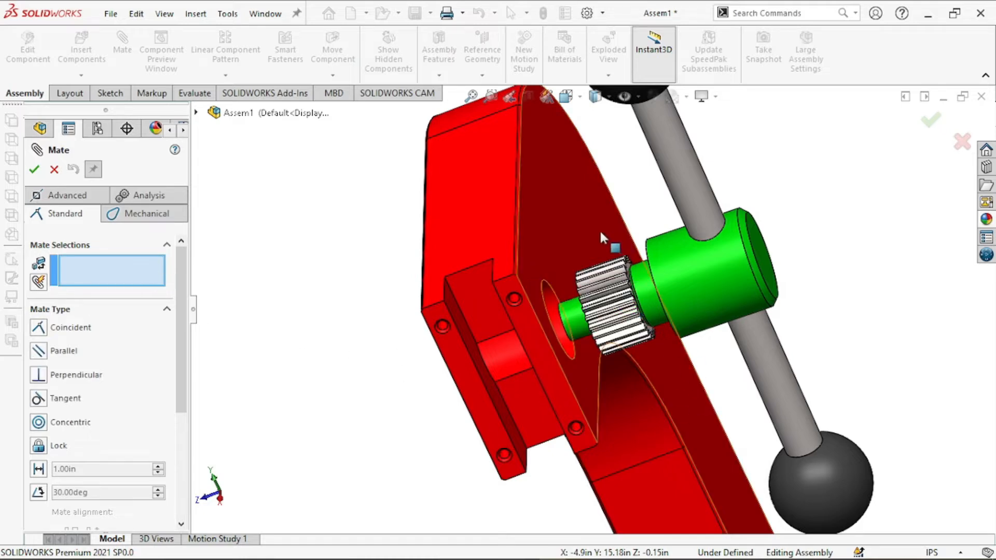
{"action": "left_click", "coordinate": [550, 261]}
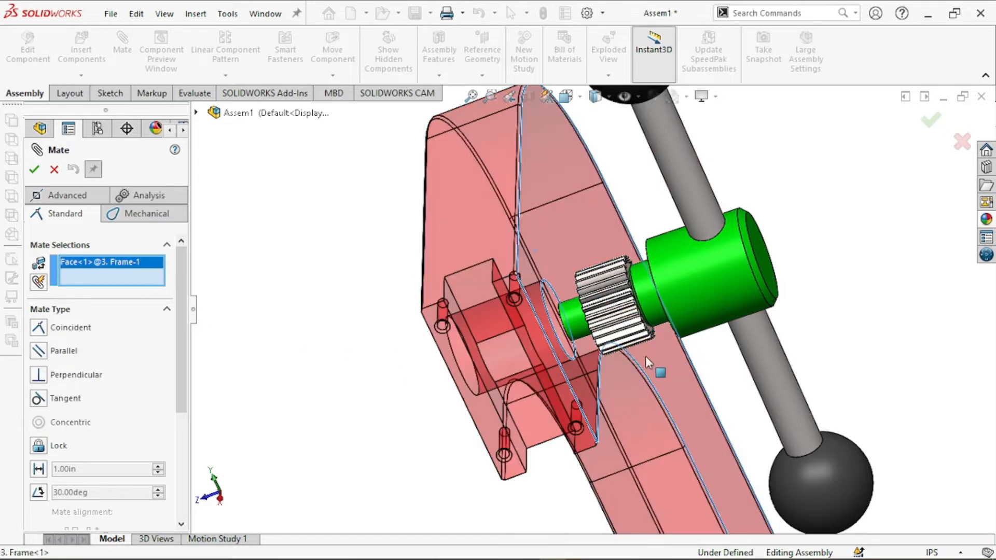
{"action": "middle_click_drag", "start_coordinate": [647, 357], "coordinate": [727, 349]}
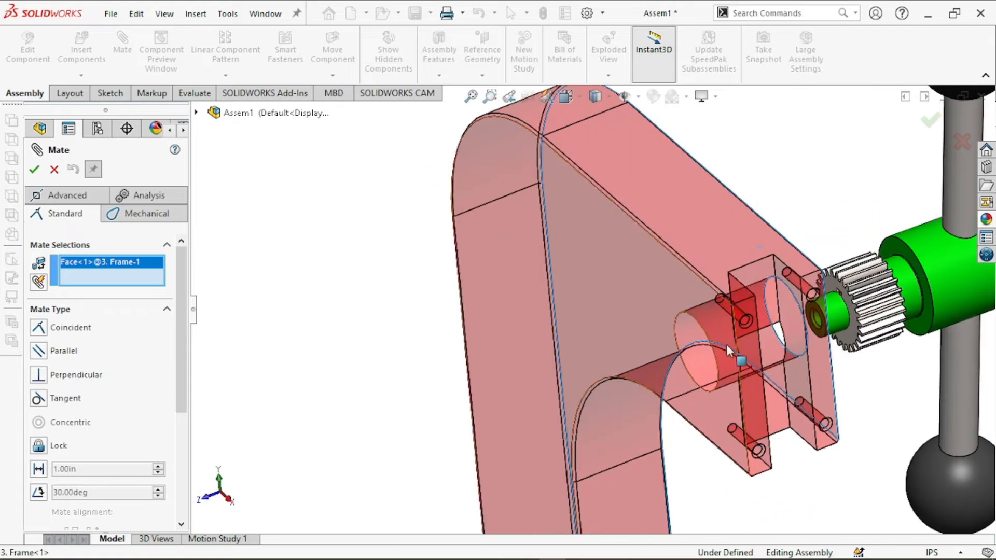
{"action": "left_click", "coordinate": [922, 280]}
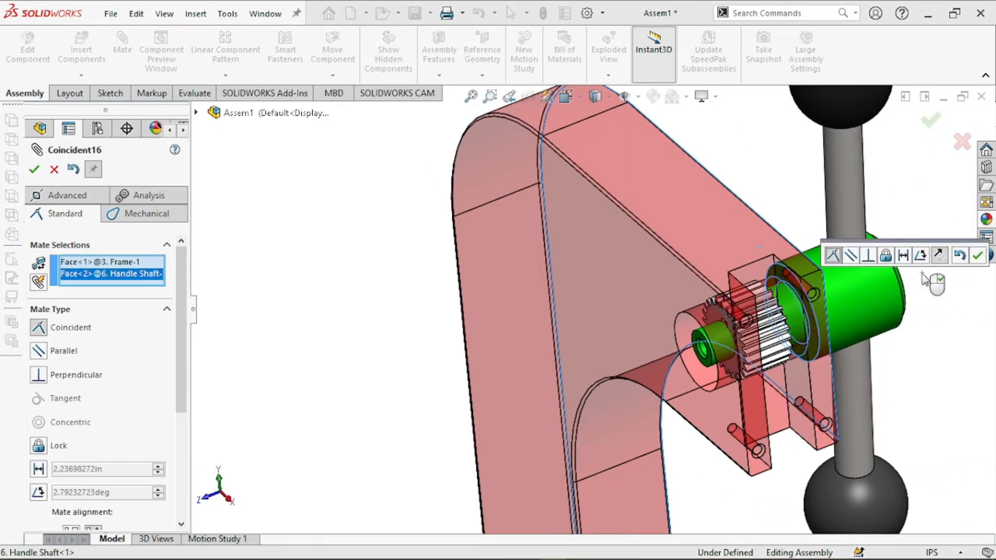
{"action": "left_click", "coordinate": [978, 255]}
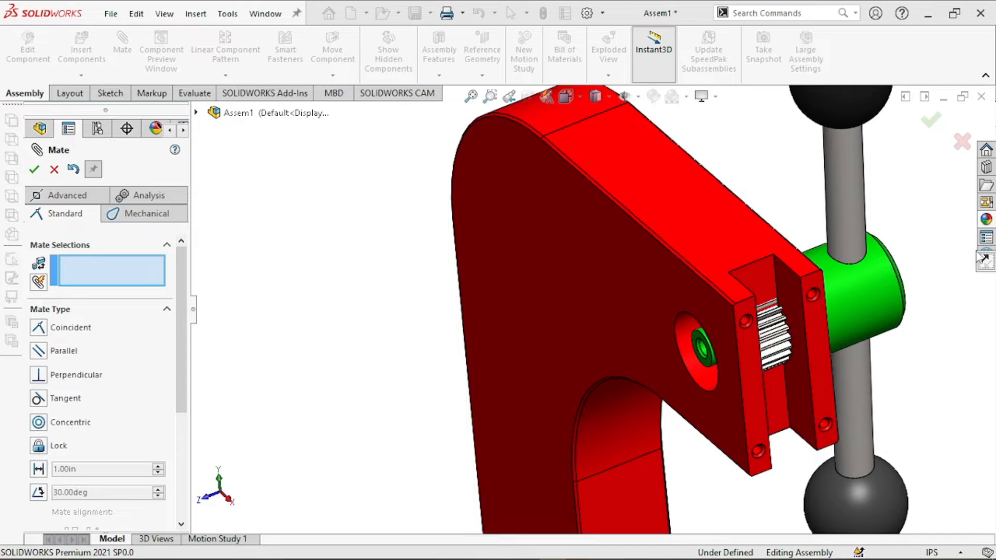
{"action": "scroll", "coordinate": [889, 351], "scroll_direction": "up", "scroll_amount": 5}
{"action": "middle_click_drag", "start_coordinate": [815, 337], "coordinate": [730, 328]}
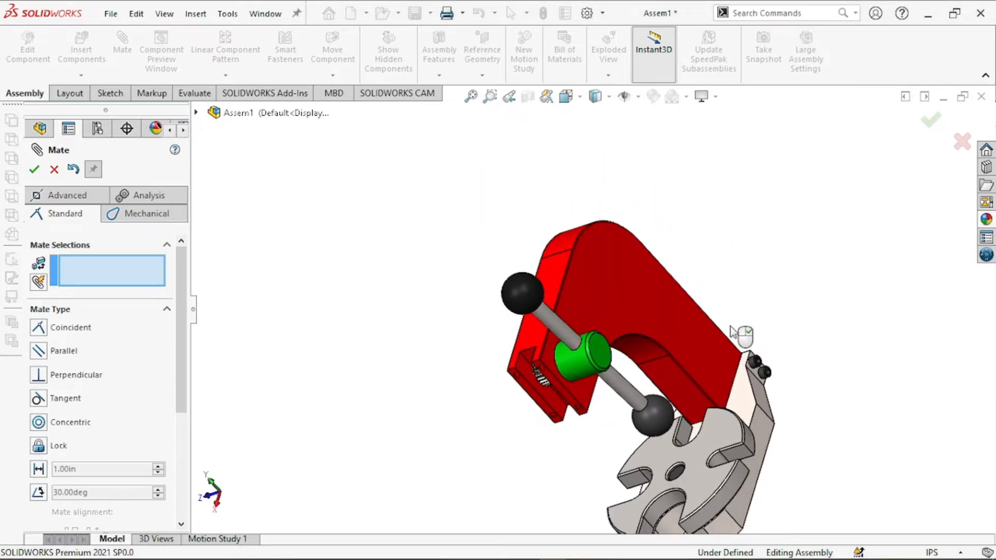
{"action": "key", "text": "Escape"}
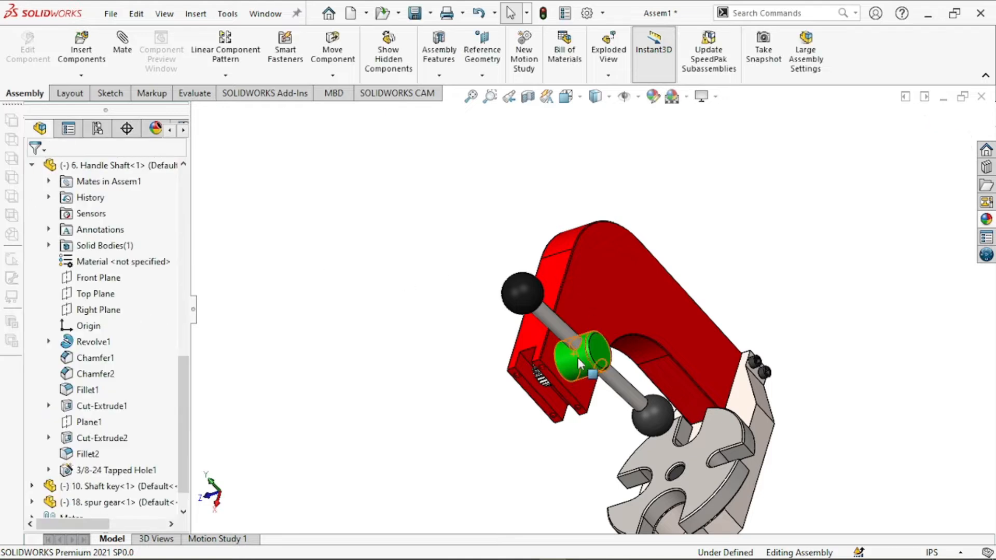
Add a concentric mate between the handle shaft's cylindrical face and the frame's bore.
{"action": "left_click_drag", "start_coordinate": [577, 356], "coordinate": [603, 295]}
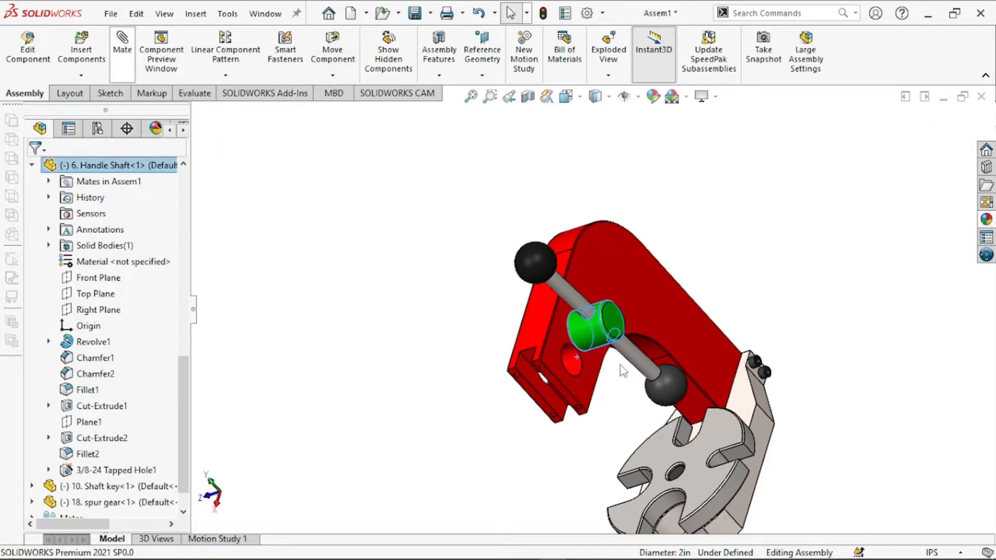
{"action": "left_click", "coordinate": [575, 356]}
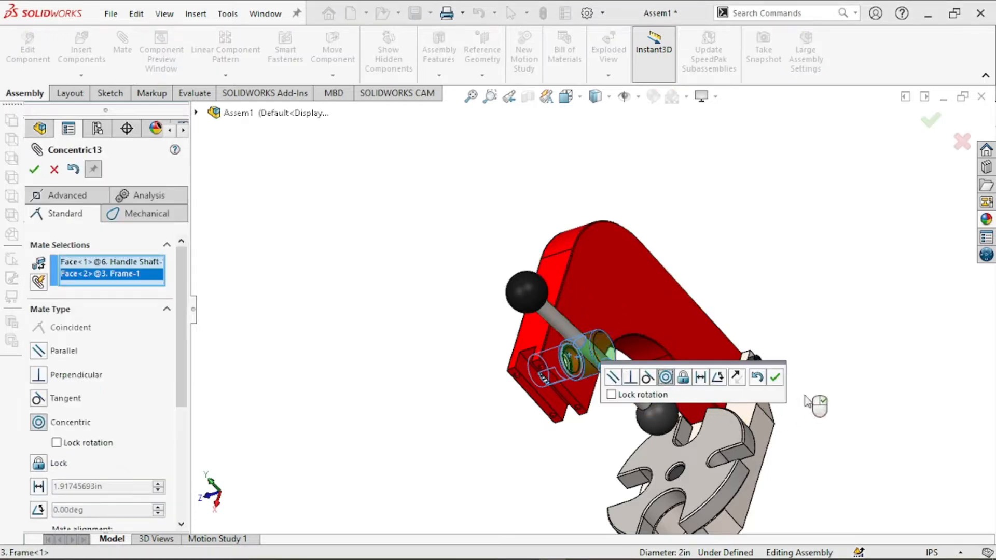
{"action": "left_click", "coordinate": [775, 378]}
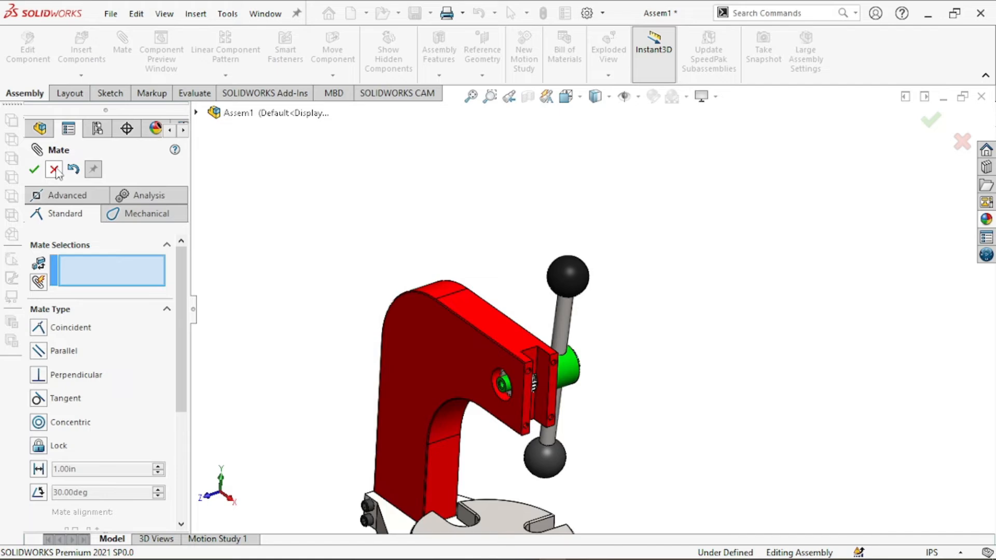
{"action": "left_click", "coordinate": [55, 170]}
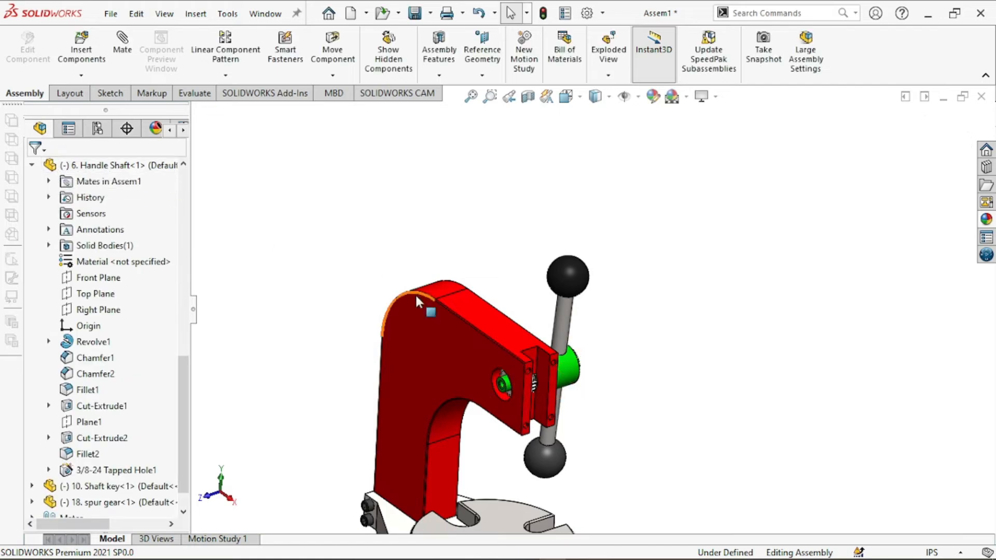
Swing the handle by its knobs to check that the shaft rotates in the frame.
{"action": "middle_click_drag", "start_coordinate": [418, 299], "coordinate": [510, 402]}
{"action": "left_click_drag", "start_coordinate": [659, 456], "coordinate": [465, 404]}
{"action": "left_click_drag", "start_coordinate": [518, 282], "coordinate": [538, 384]}
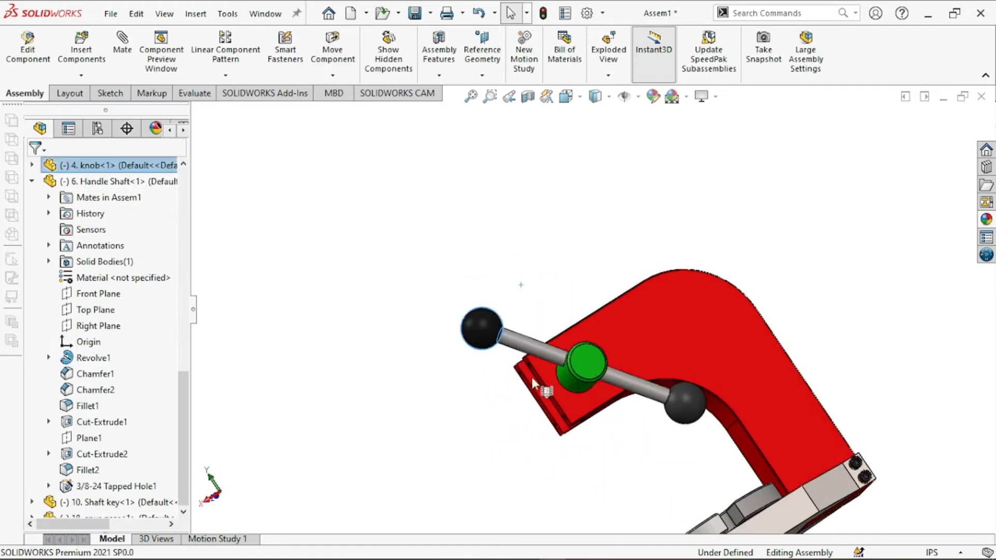
{"action": "left_click_drag", "start_coordinate": [486, 360], "coordinate": [643, 470]}
Insert the part 9. Shaft cap.SLDPRT and place it in front of the frame's head.
{"action": "left_click", "coordinate": [82, 46]}
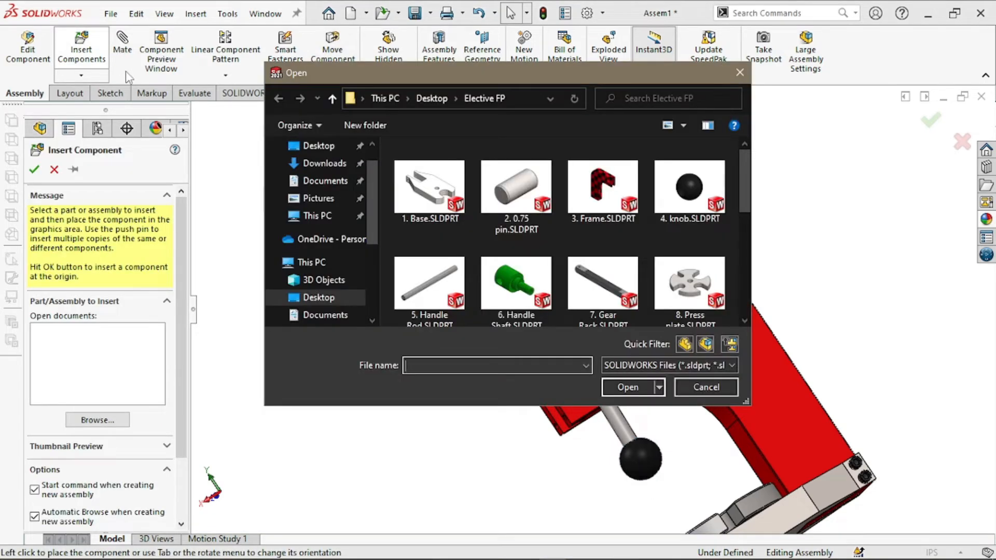
{"action": "scroll", "coordinate": [516, 208], "scroll_direction": "down", "scroll_amount": 2}
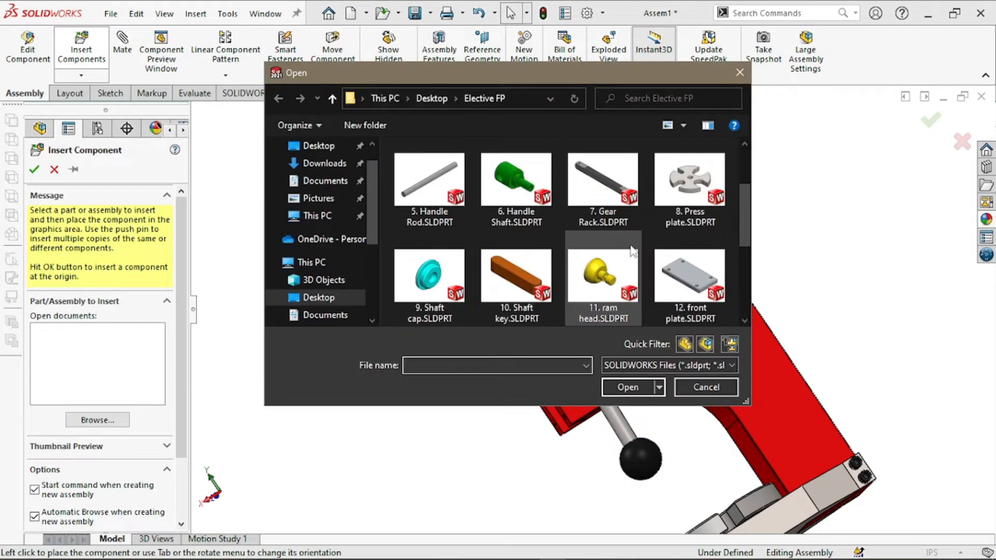
{"action": "left_click", "coordinate": [429, 259]}
{"action": "left_click", "coordinate": [638, 396]}
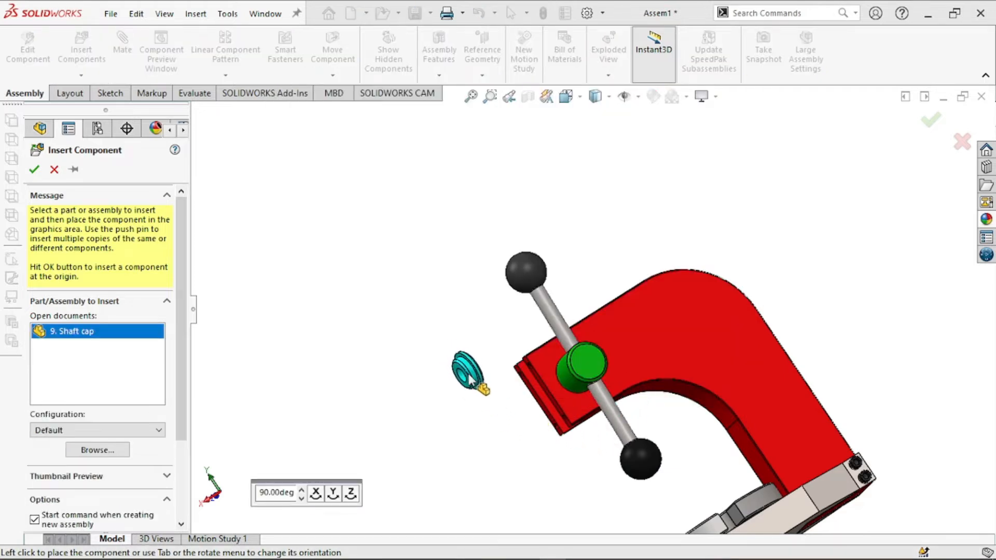
{"action": "left_click", "coordinate": [469, 379]}
Rotate the shaft cap so its stepped side faces the frame's bore and sits beside the shaft's end.
{"action": "scroll", "coordinate": [522, 440], "scroll_direction": "down", "scroll_amount": 1}
{"action": "mouse_move", "coordinate": [588, 430]}
{"action": "middle_mouse_down"}
{"action": "mouse_move", "coordinate": [500, 440]}
{"action": "mouse_move", "coordinate": [580, 420]}
{"action": "middle_mouse_up"}
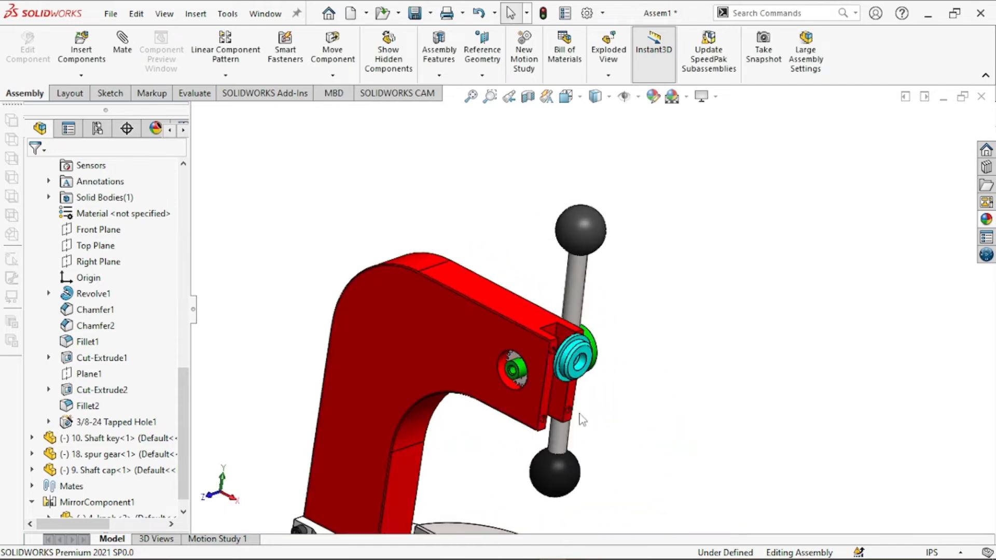
{"action": "left_click", "coordinate": [331, 76]}
{"action": "left_click", "coordinate": [348, 108]}
{"action": "left_click_drag", "start_coordinate": [577, 360], "coordinate": [481, 384]}
{"action": "left_click", "coordinate": [34, 170]}
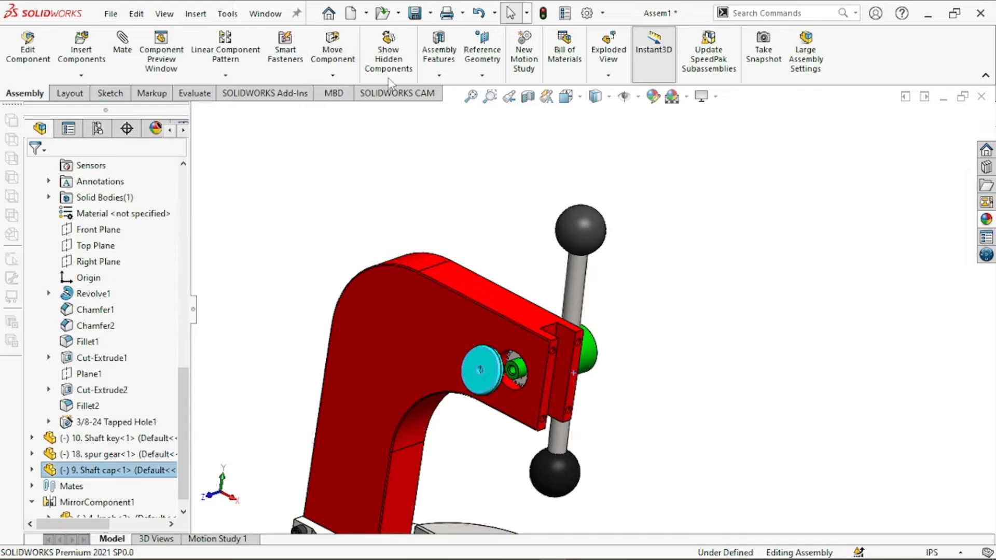
Add a concentric mate between the shaft cap's inner bore and the handle shaft's end.
{"action": "middle_click_drag", "start_coordinate": [725, 419], "coordinate": [624, 439]}
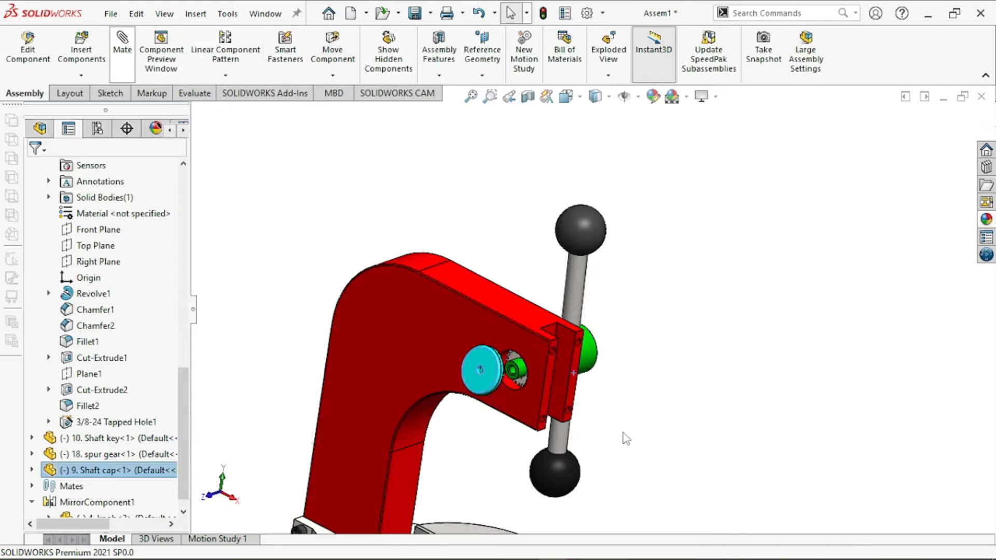
{"action": "scroll", "coordinate": [488, 369], "scroll_direction": "down", "scroll_amount": 3}
{"action": "scroll", "coordinate": [489, 368], "scroll_direction": "down", "scroll_amount": 2}
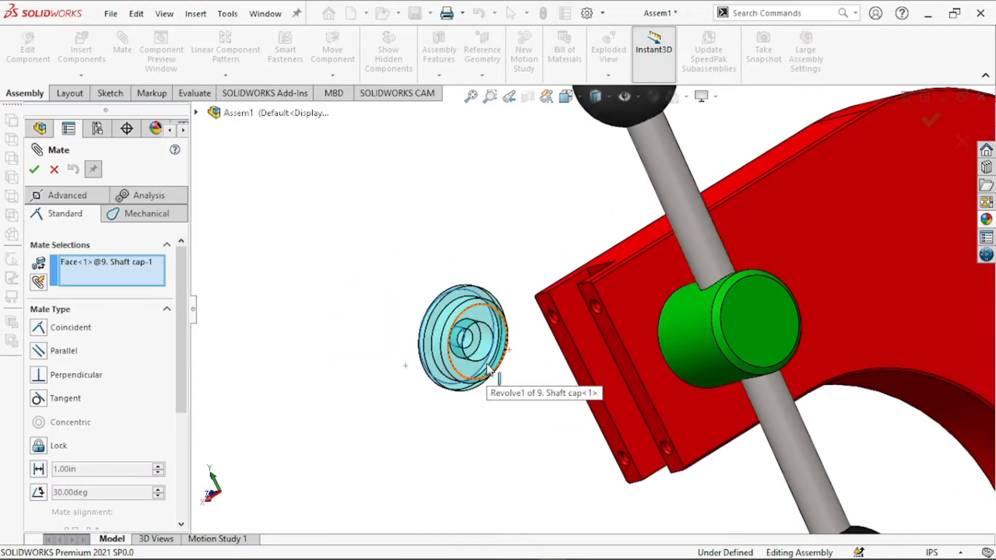
{"action": "left_click", "coordinate": [488, 367]}
{"action": "left_click", "coordinate": [489, 365]}
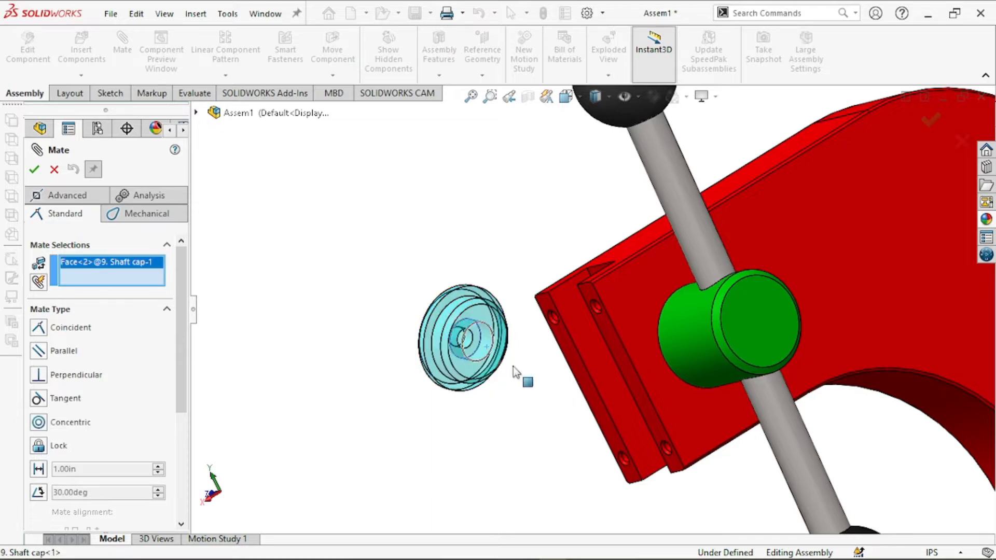
{"action": "middle_click_drag", "start_coordinate": [528, 419], "coordinate": [637, 442]}
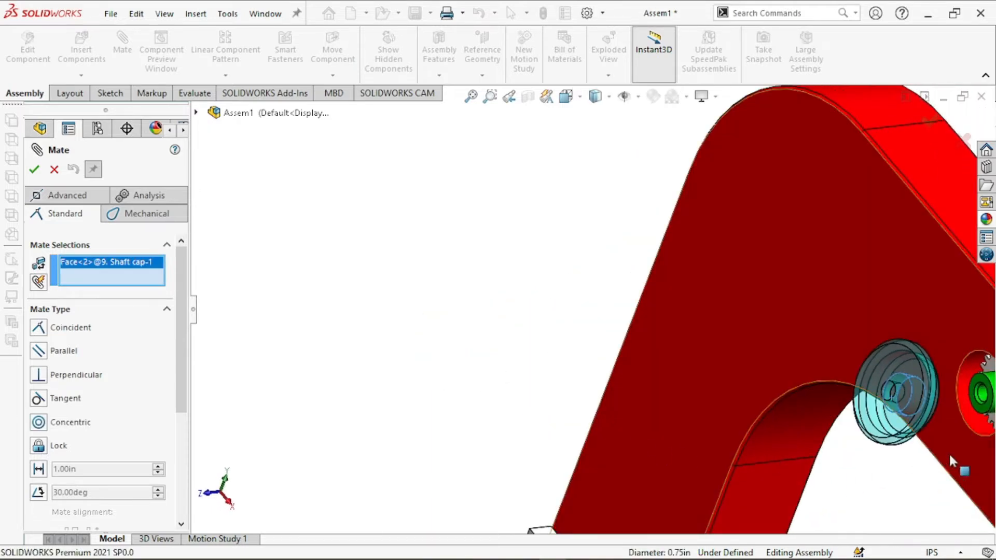
{"action": "scroll", "coordinate": [934, 460], "scroll_direction": "up", "scroll_amount": 5}
{"action": "scroll", "coordinate": [669, 314], "scroll_direction": "down", "scroll_amount": 5}
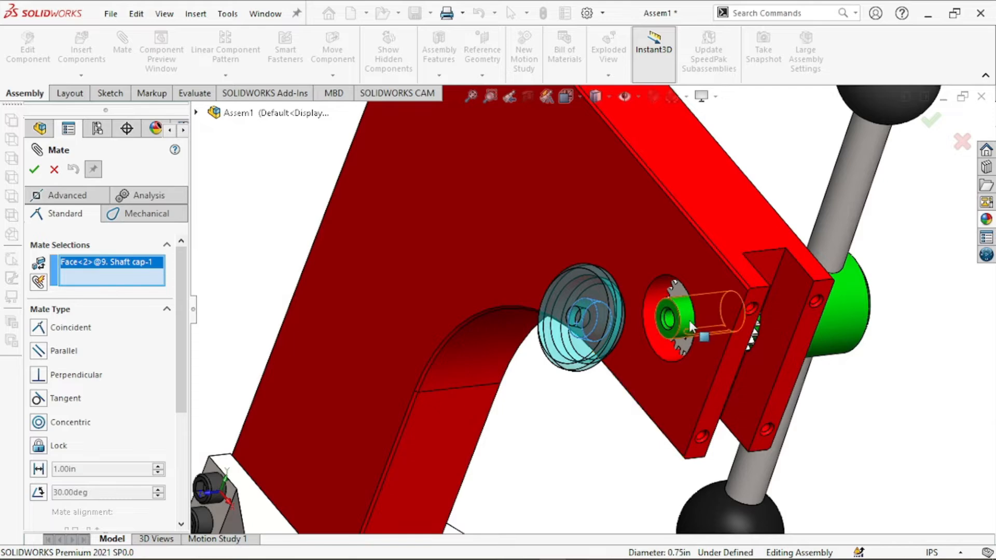
{"action": "left_click", "coordinate": [687, 321]}
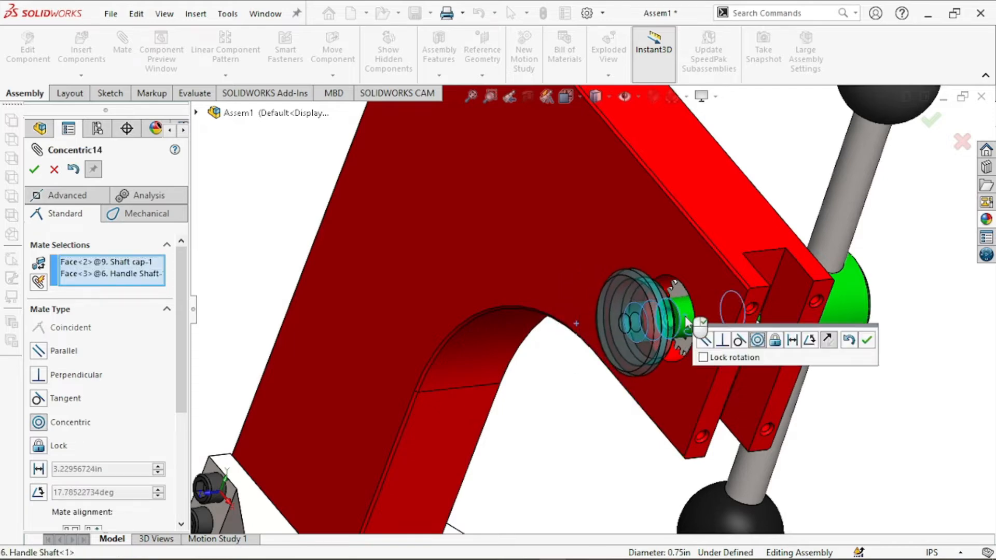
{"action": "left_click", "coordinate": [866, 340]}
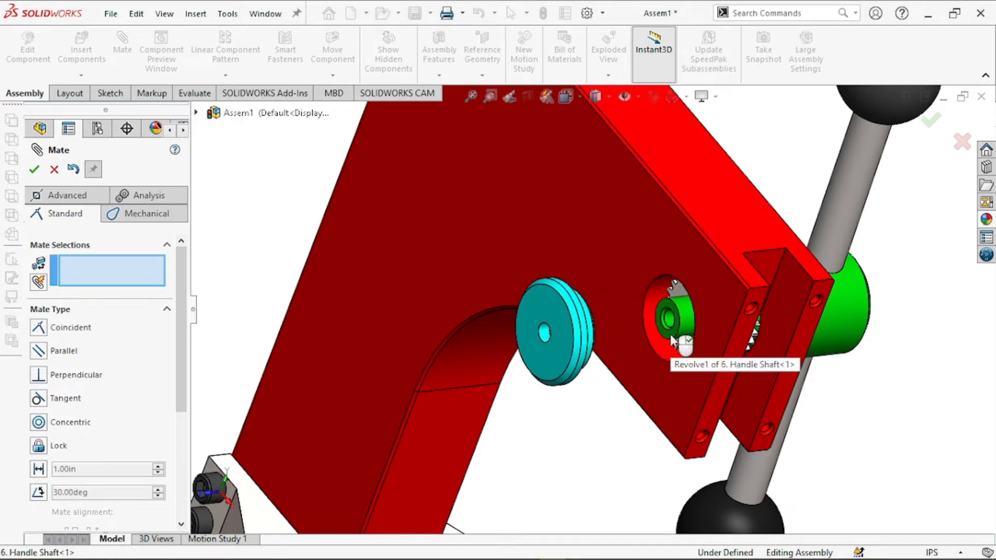
Add a coincident mate between the handle shaft's annular end face and the shaft cap's recessed inner face.
{"action": "left_click", "coordinate": [673, 342]}
{"action": "middle_click_drag", "start_coordinate": [673, 357], "coordinate": [512, 350]}
{"action": "scroll", "coordinate": [512, 350], "scroll_direction": "down", "scroll_amount": 4}
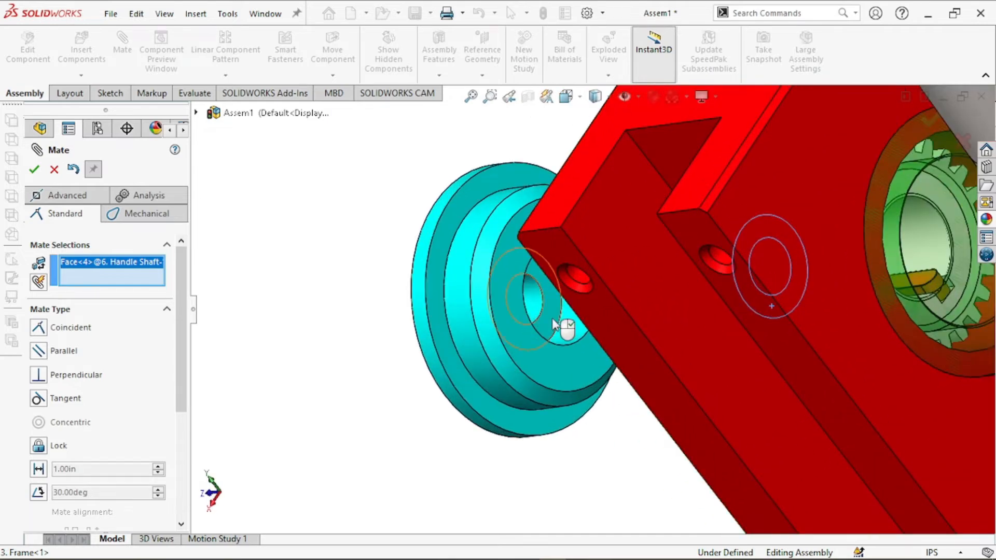
{"action": "left_click", "coordinate": [558, 319]}
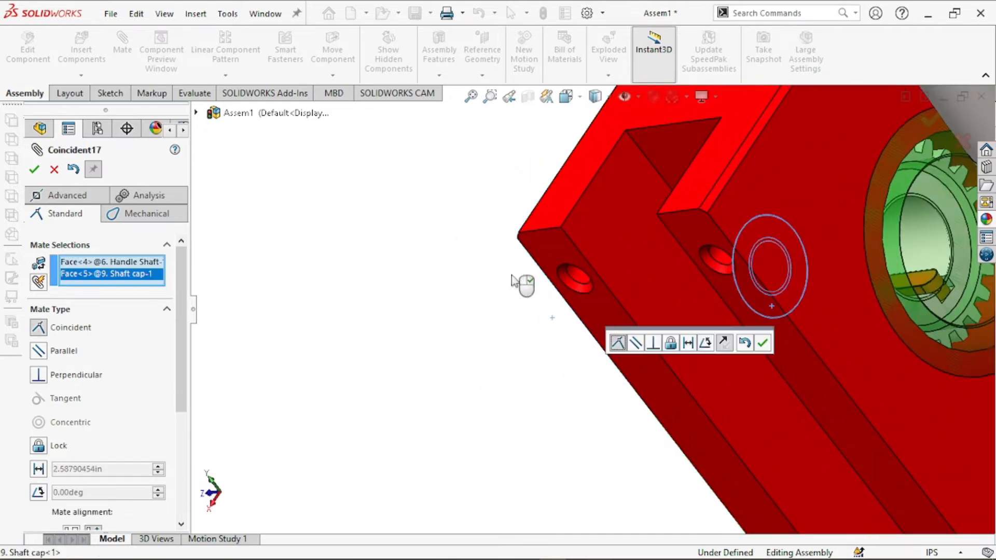
{"action": "left_click", "coordinate": [34, 169]}
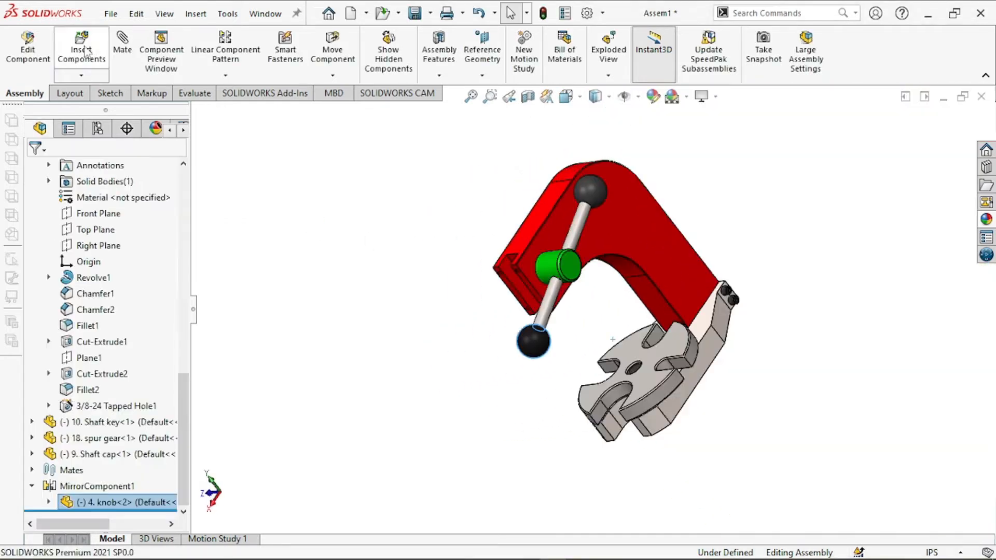
Insert the part 7. Gear Rack.SLDPRT and place it in front of the frame's head.
{"action": "left_click", "coordinate": [86, 52]}
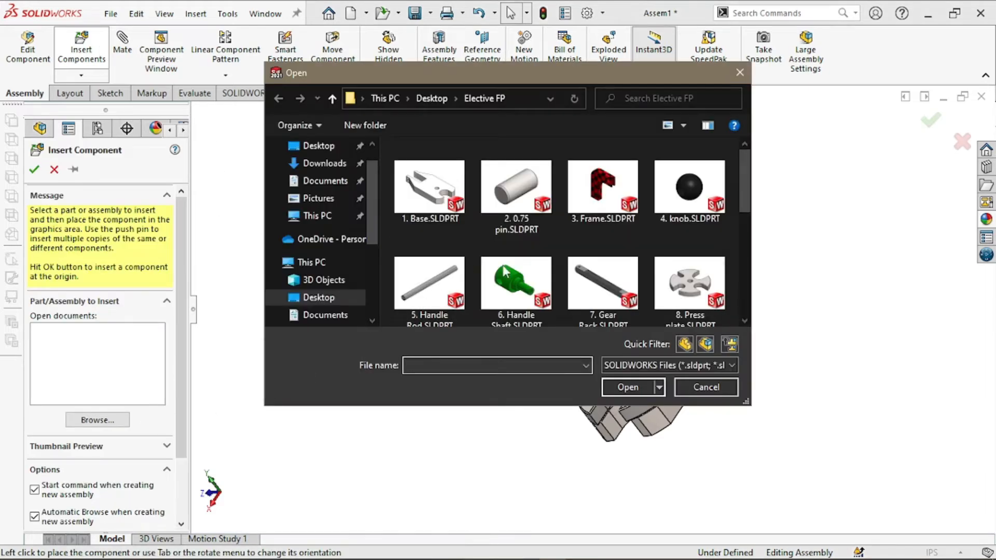
{"action": "left_click", "coordinate": [601, 293]}
{"action": "left_click", "coordinate": [622, 388]}
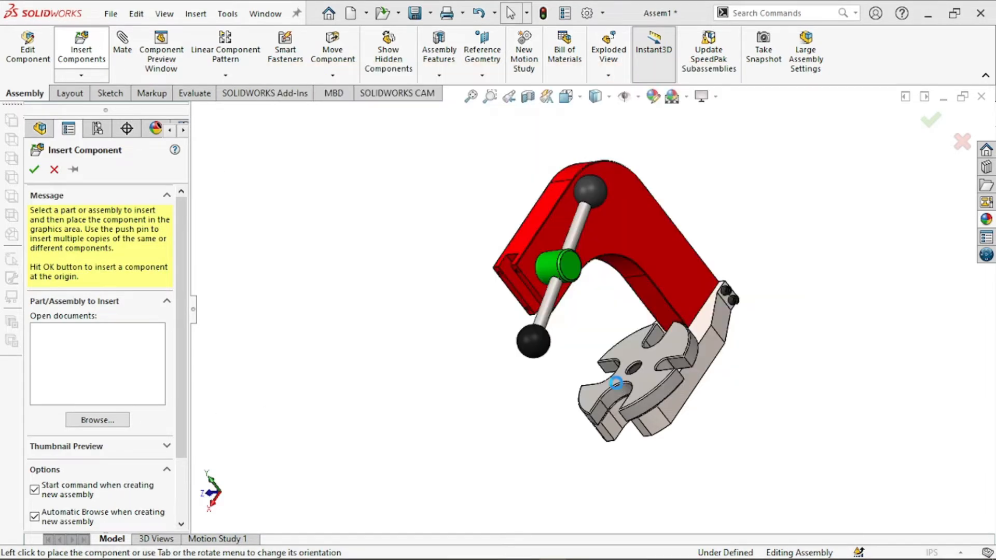
{"action": "left_click", "coordinate": [442, 334]}
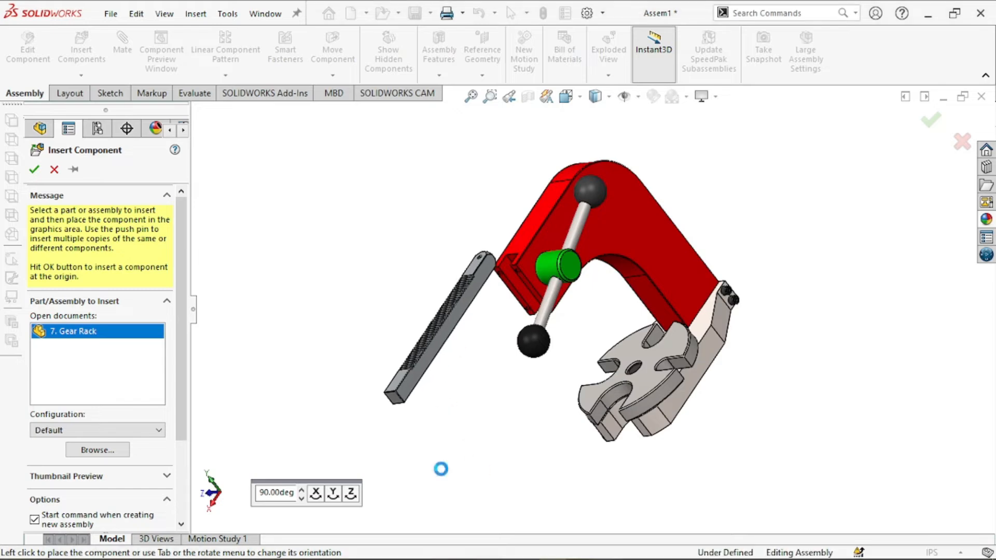
Rotate the gear rack freely so its teeth face the frame's slot and it stands clear in front of the head.
{"action": "middle_click_drag", "start_coordinate": [490, 358], "coordinate": [545, 275]}
{"action": "scroll", "coordinate": [547, 267], "scroll_direction": "up", "scroll_amount": 2}
{"action": "scroll", "coordinate": [545, 264], "scroll_direction": "down", "scroll_amount": 2}
{"action": "scroll", "coordinate": [549, 334], "scroll_direction": "down", "scroll_amount": 2}
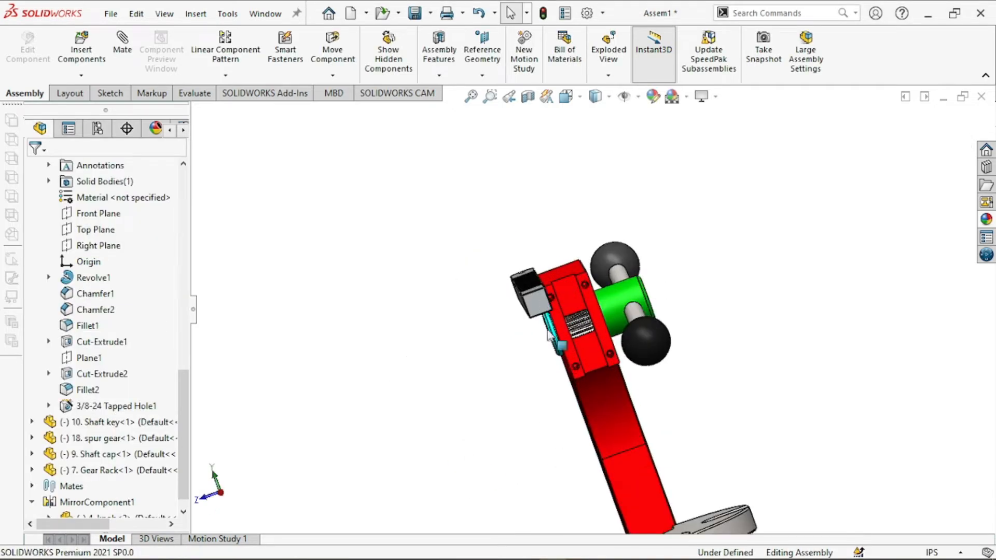
{"action": "right_click_drag", "start_coordinate": [538, 334], "coordinate": [473, 173]}
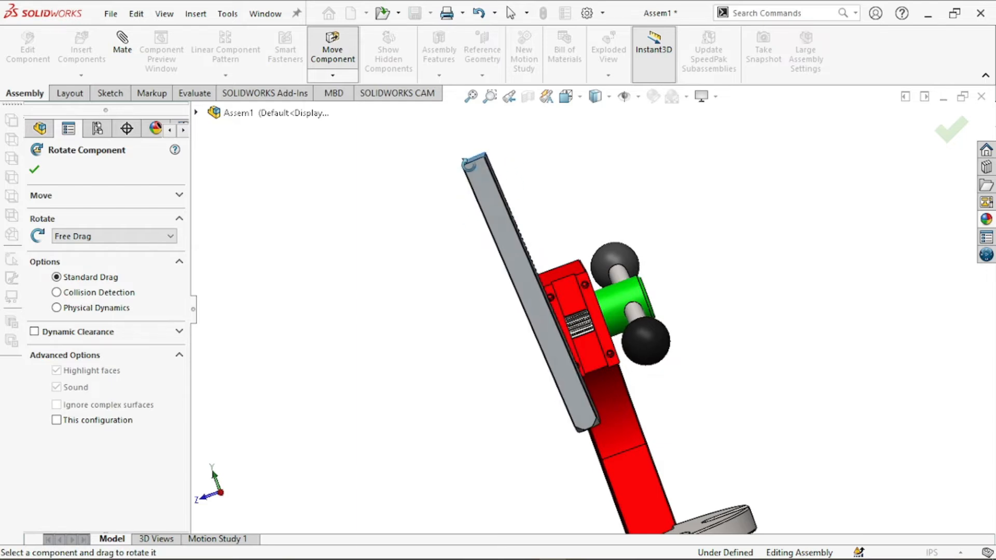
{"action": "left_click", "coordinate": [34, 171]}
{"action": "middle_click_drag", "start_coordinate": [208, 260], "coordinate": [283, 217]}
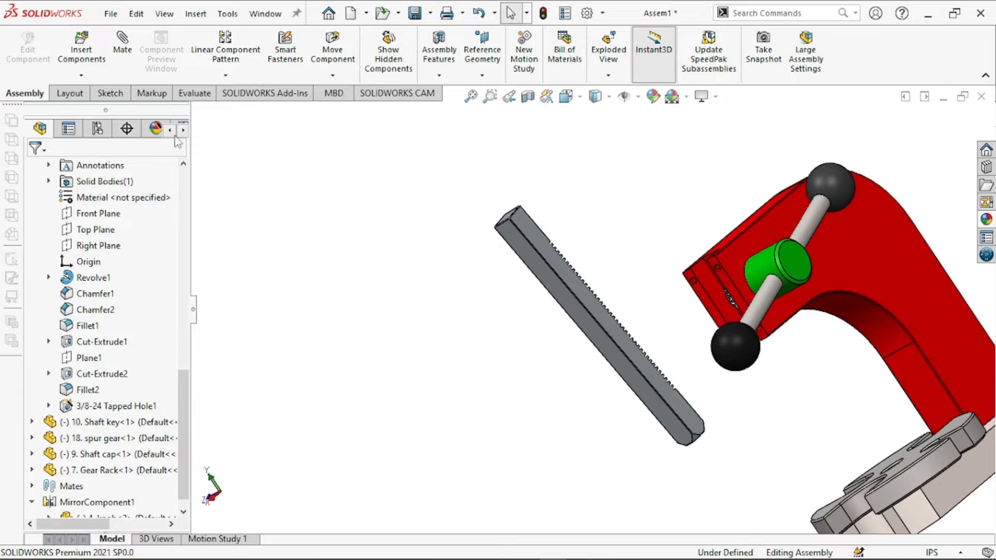
Add a centered width mate with the gear rack's two side faces as width and the frame slot's two inner walls as tab.
{"action": "left_click", "coordinate": [123, 63]}
{"action": "left_click", "coordinate": [77, 198]}
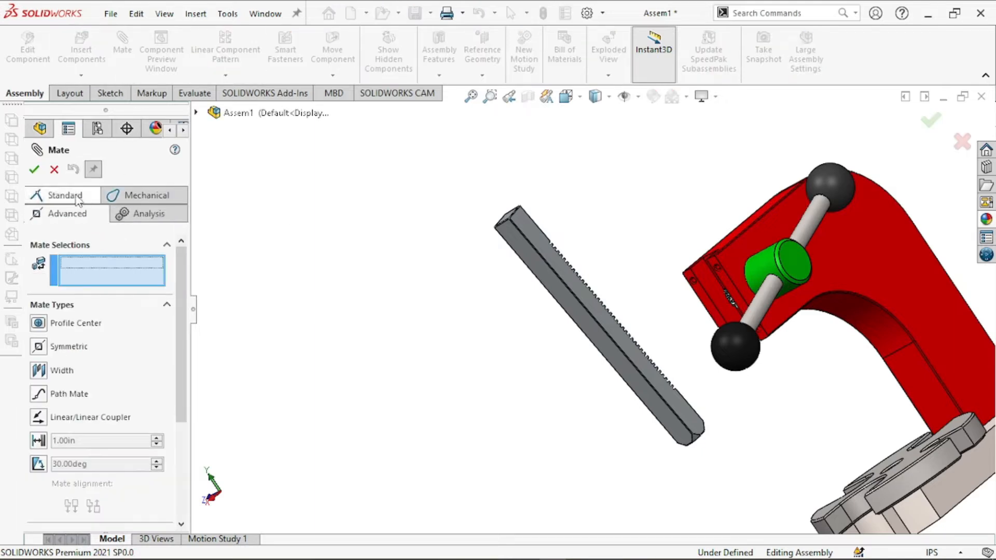
{"action": "left_click", "coordinate": [62, 370]}
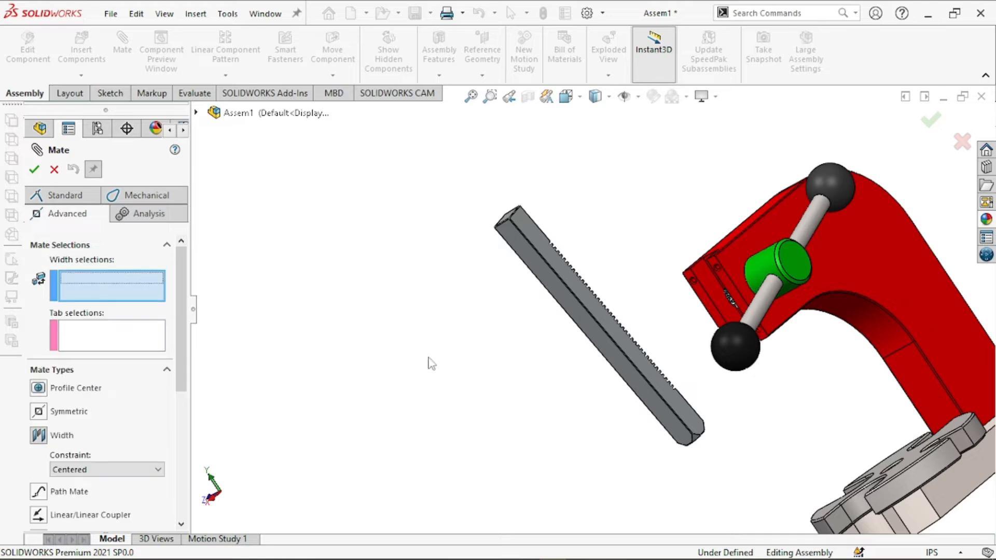
{"action": "left_click", "coordinate": [594, 305]}
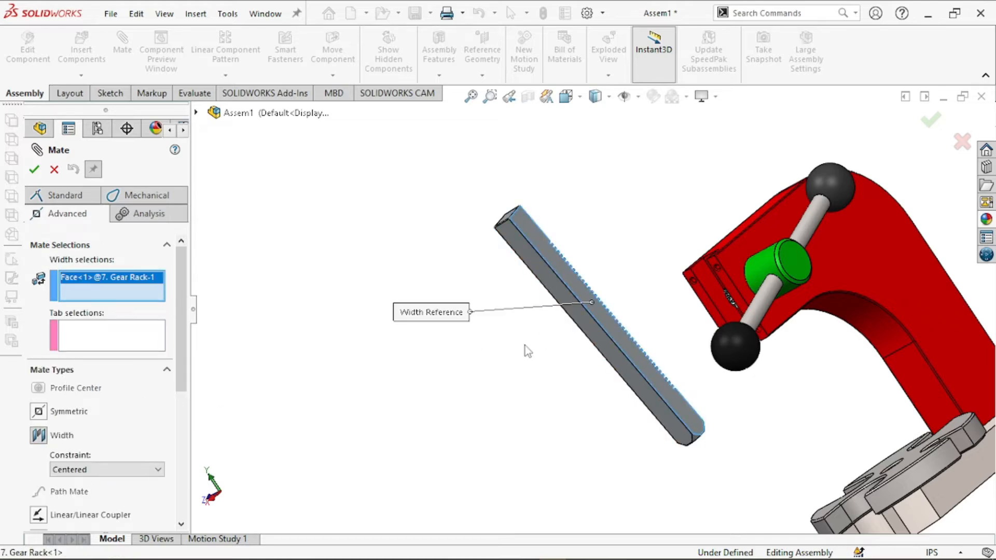
{"action": "middle_click_drag", "start_coordinate": [527, 349], "coordinate": [578, 313]}
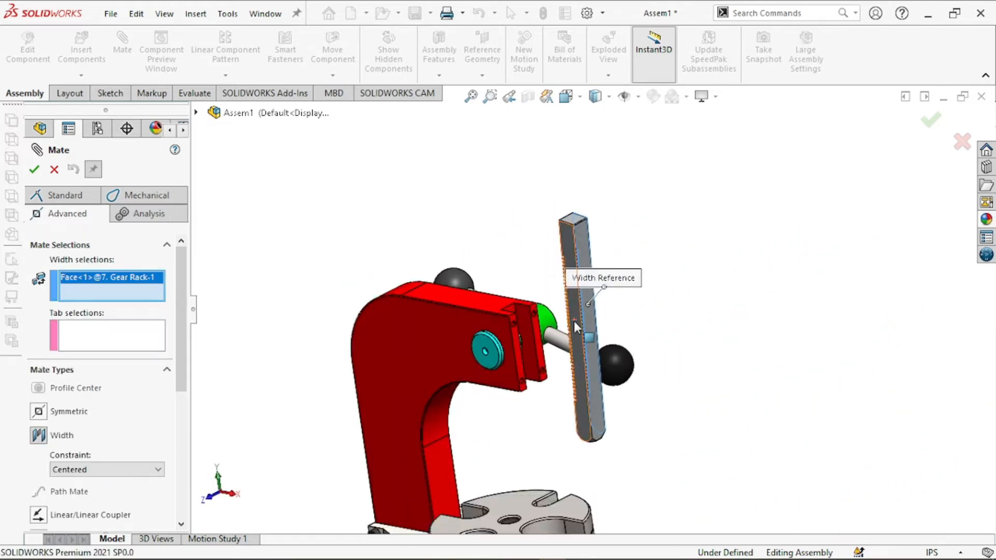
{"action": "left_click", "coordinate": [573, 322]}
{"action": "left_click", "coordinate": [523, 319]}
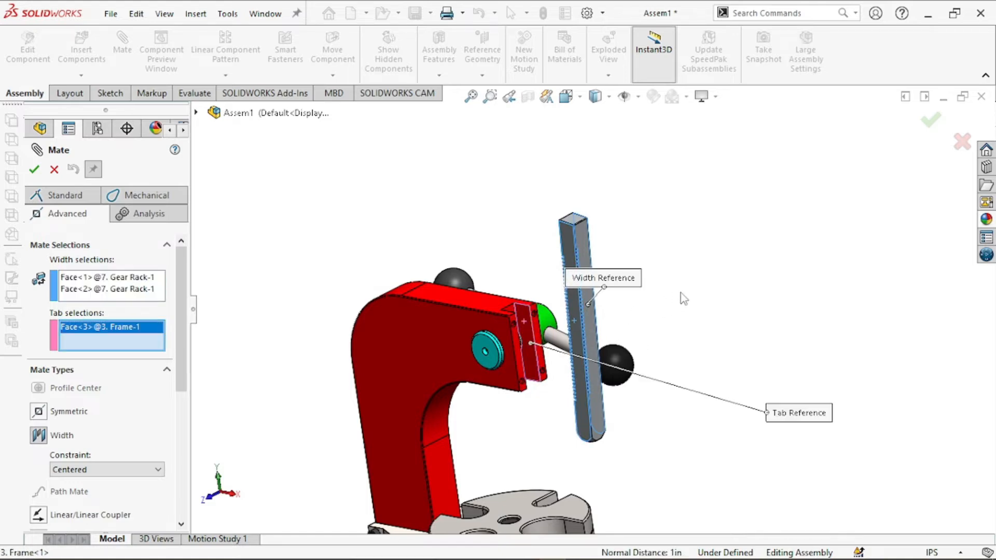
{"action": "middle_click_drag", "start_coordinate": [684, 298], "coordinate": [592, 311]}
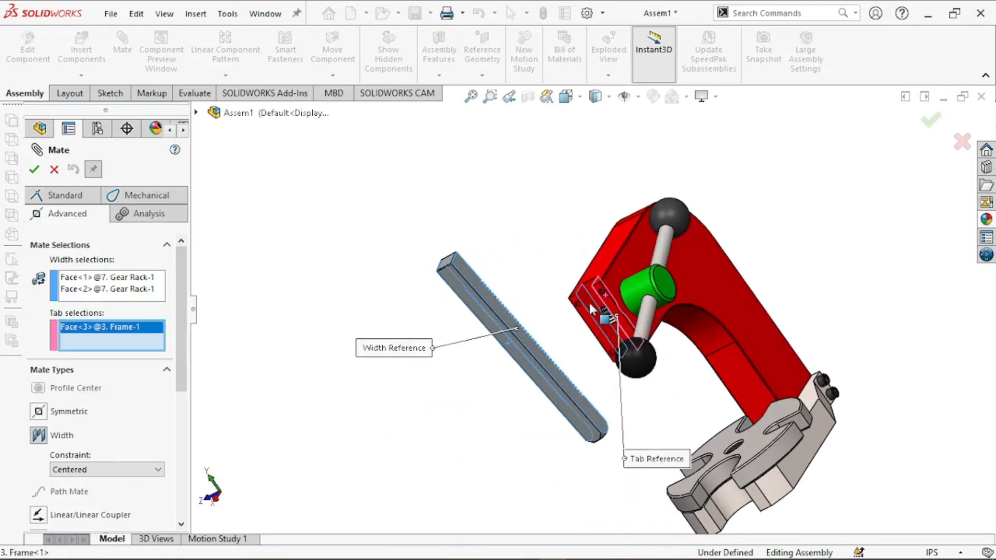
{"action": "left_click", "coordinate": [580, 312]}
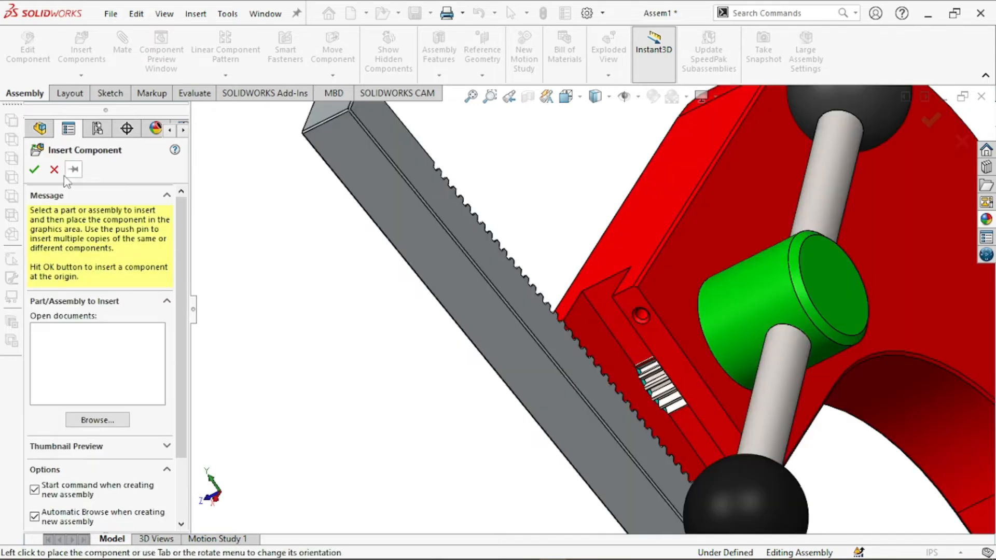
{"action": "left_click", "coordinate": [55, 172]}
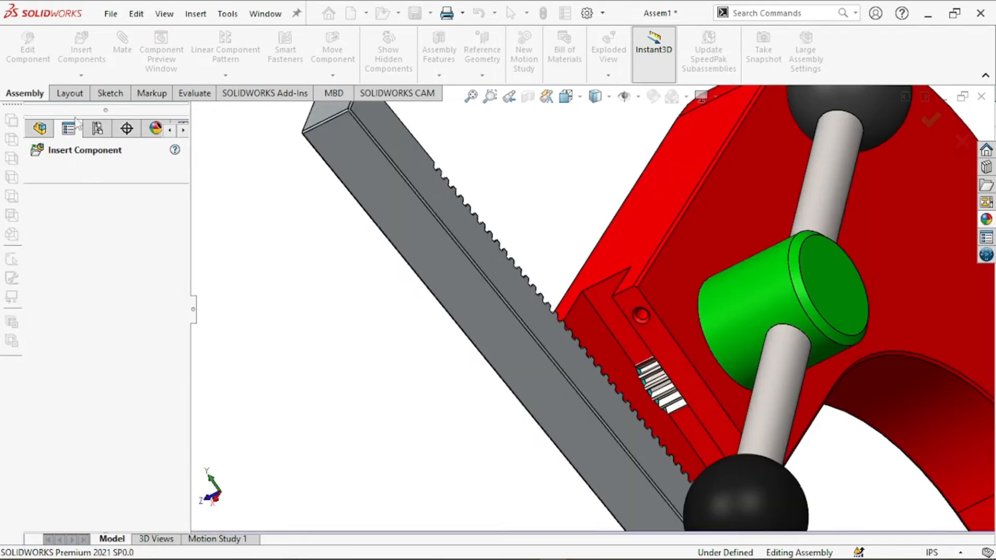
Add a coincident mate between the frame slot's back face and the gear rack's flat face beside the teeth.
{"action": "left_click", "coordinate": [124, 59]}
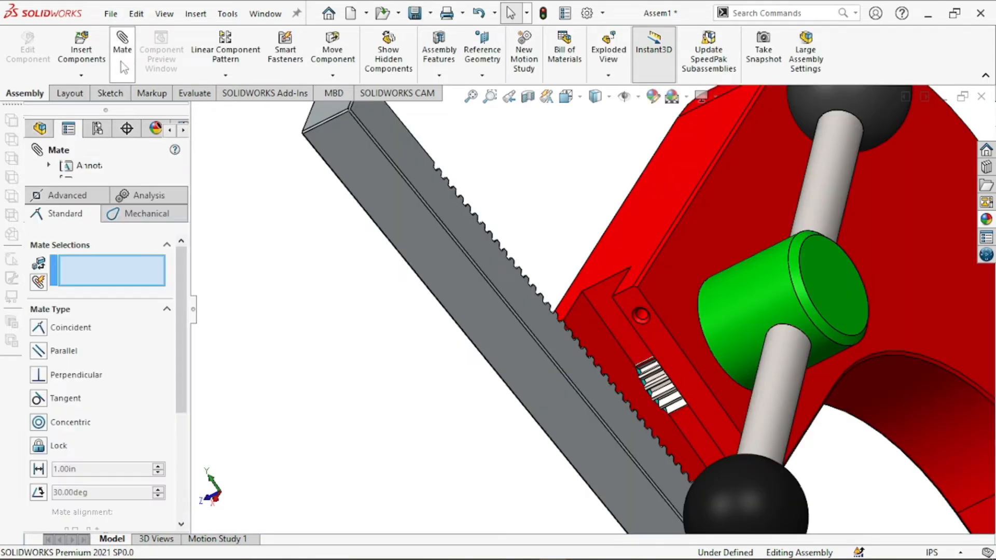
{"action": "left_click", "coordinate": [605, 303]}
{"action": "middle_click_drag", "start_coordinate": [512, 168], "coordinate": [418, 383]}
{"action": "left_click", "coordinate": [361, 232]}
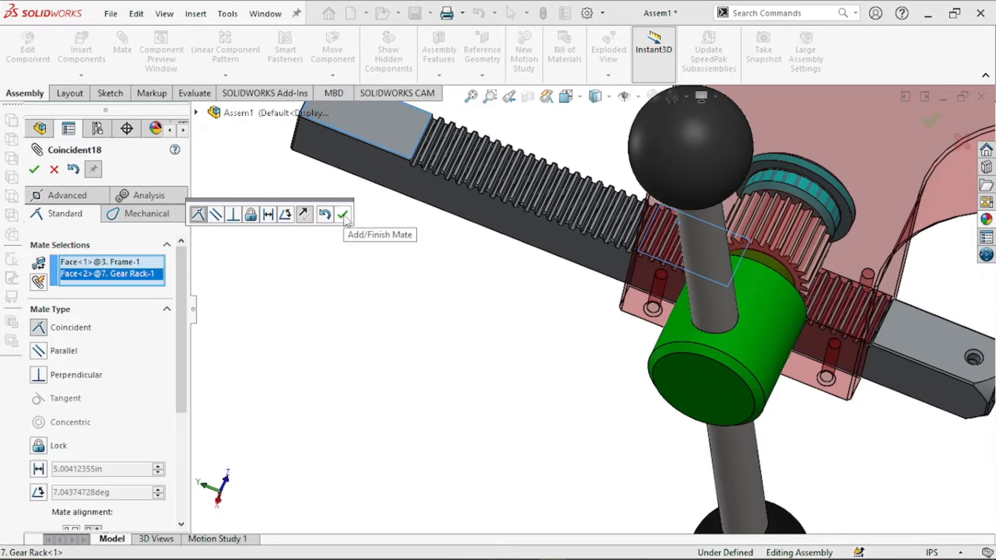
{"action": "left_click", "coordinate": [342, 214]}
{"action": "middle_click_drag", "start_coordinate": [596, 305], "coordinate": [557, 344]}
{"action": "left_click_drag", "start_coordinate": [463, 228], "coordinate": [646, 284]}
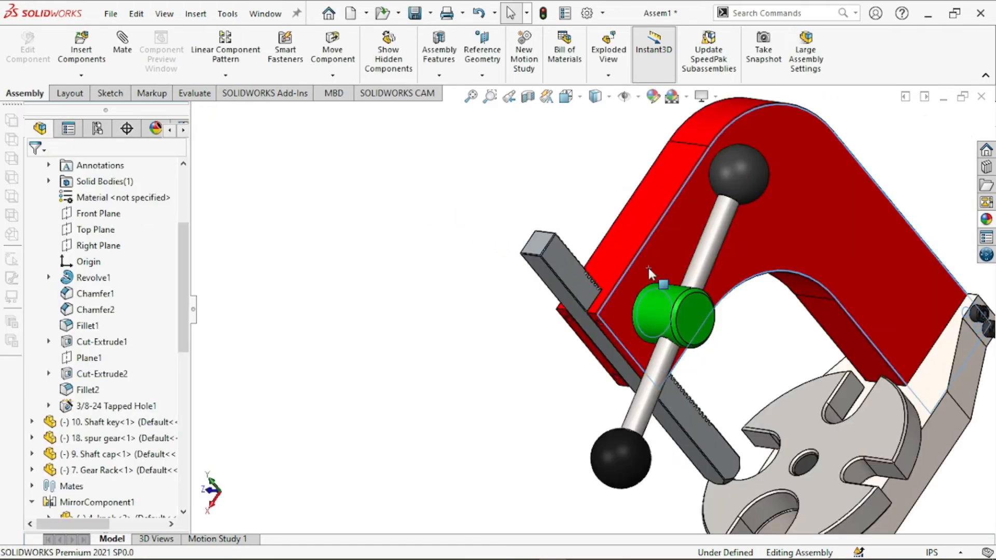
Hide the frame and inspect where the spur gear meets the gear rack's teeth.
{"action": "right_click", "coordinate": [650, 134]}
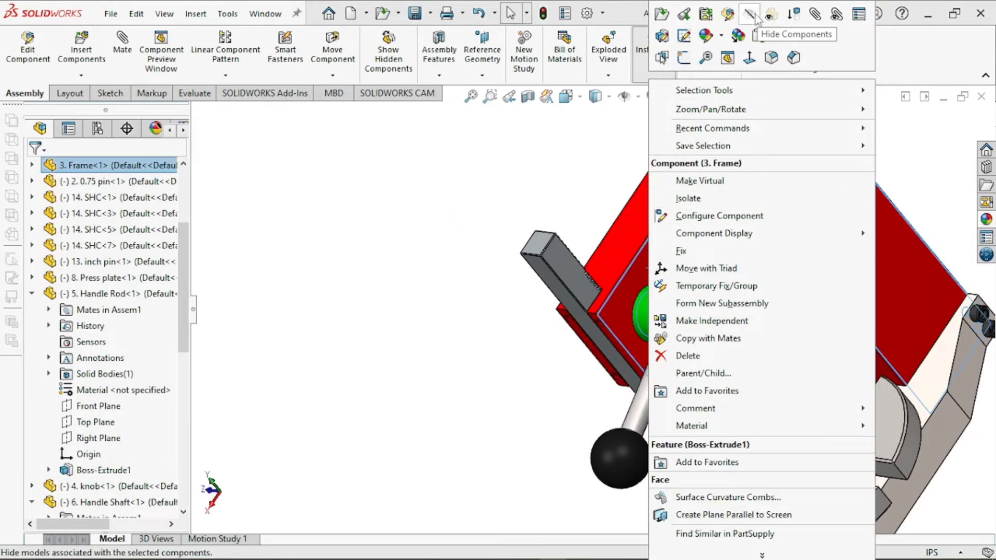
{"action": "left_click", "coordinate": [749, 16]}
{"action": "scroll", "coordinate": [630, 314], "scroll_direction": "down", "scroll_amount": 6}
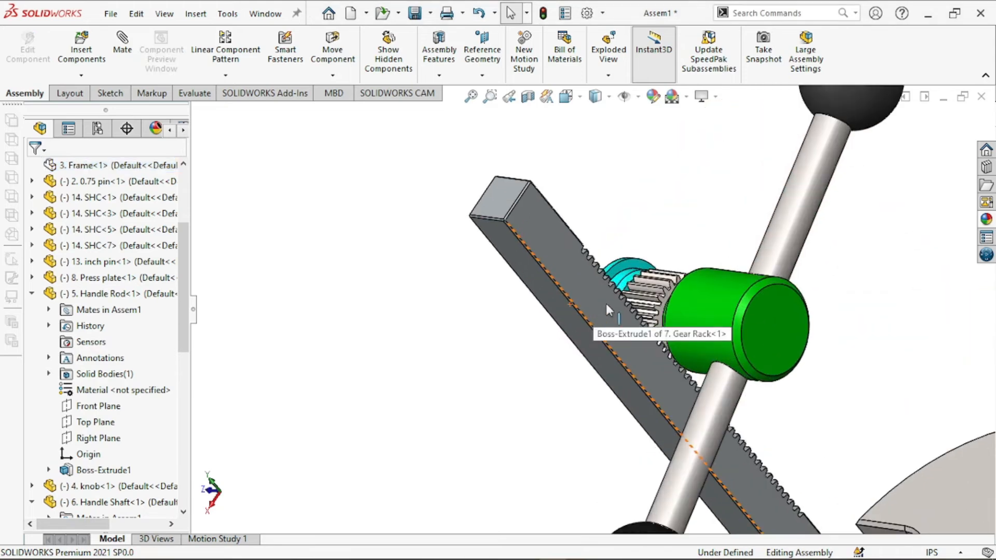
{"action": "scroll", "coordinate": [630, 314], "scroll_direction": "down", "scroll_amount": 2}
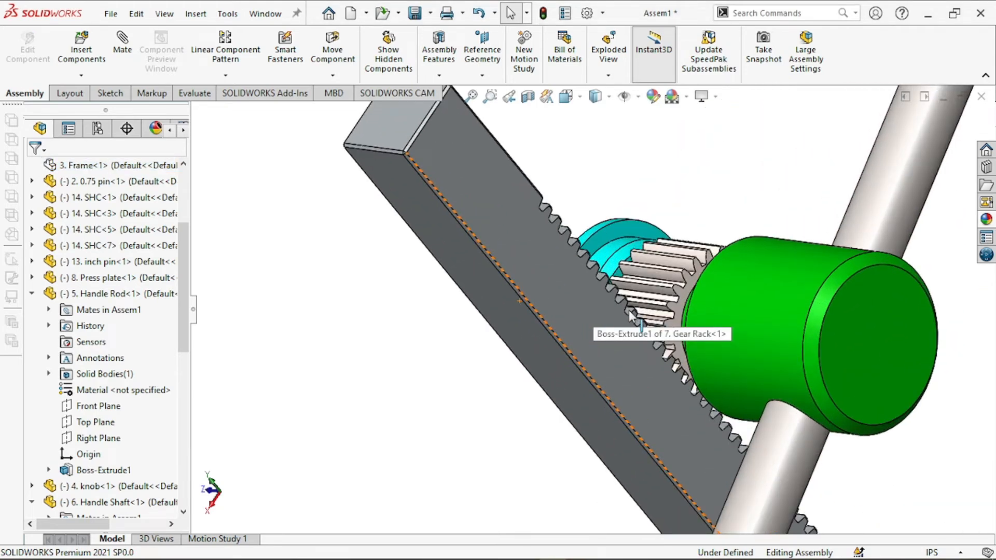
Start a rack pinion mate and select the gear rack's long edge as the rack.
{"action": "left_click", "coordinate": [123, 44]}
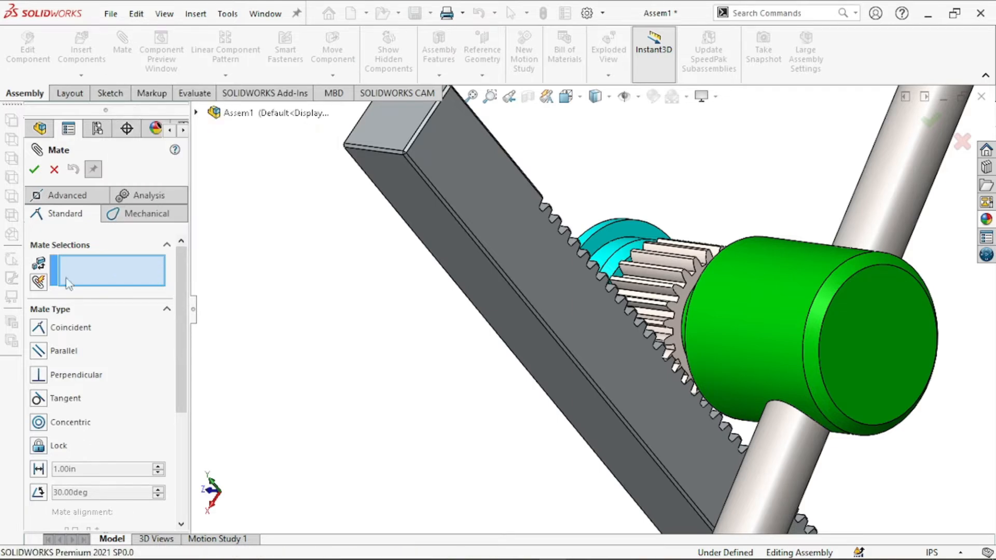
{"action": "left_click", "coordinate": [117, 208]}
{"action": "left_click", "coordinate": [78, 418]}
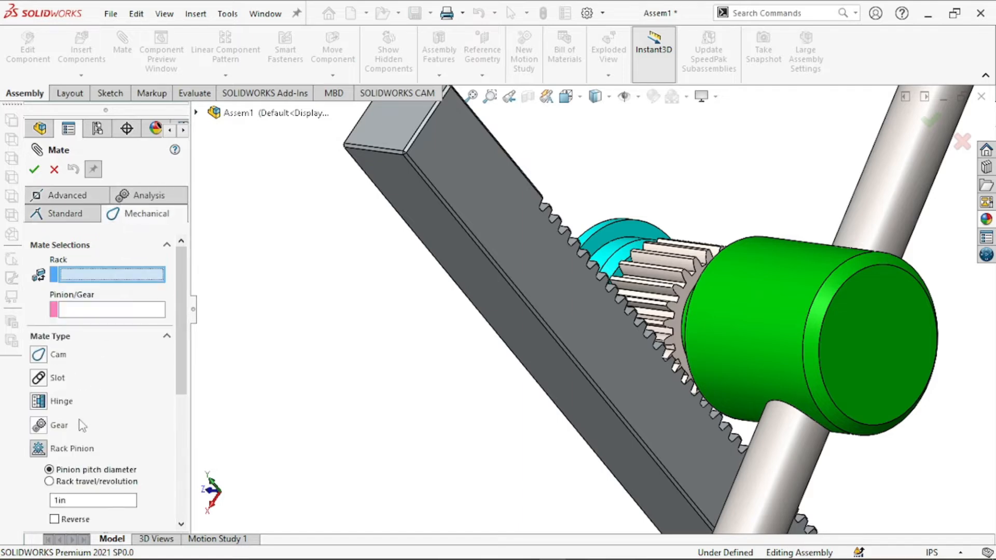
{"action": "middle_click_drag", "start_coordinate": [457, 450], "coordinate": [698, 457]}
{"action": "scroll", "coordinate": [780, 372], "scroll_direction": "up", "scroll_amount": 5}
{"action": "scroll", "coordinate": [780, 345], "scroll_direction": "down", "scroll_amount": 5}
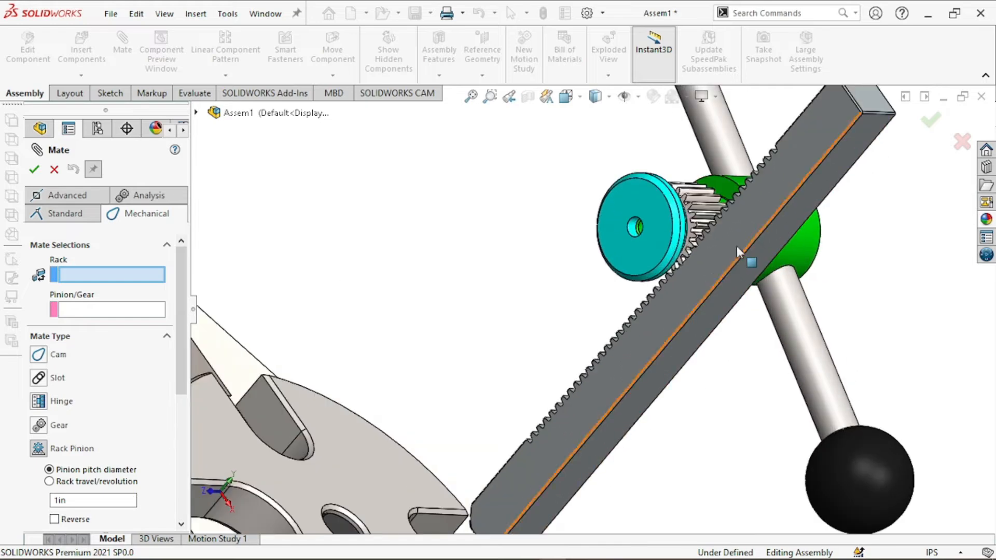
{"action": "scroll", "coordinate": [738, 250], "scroll_direction": "down", "scroll_amount": 3}
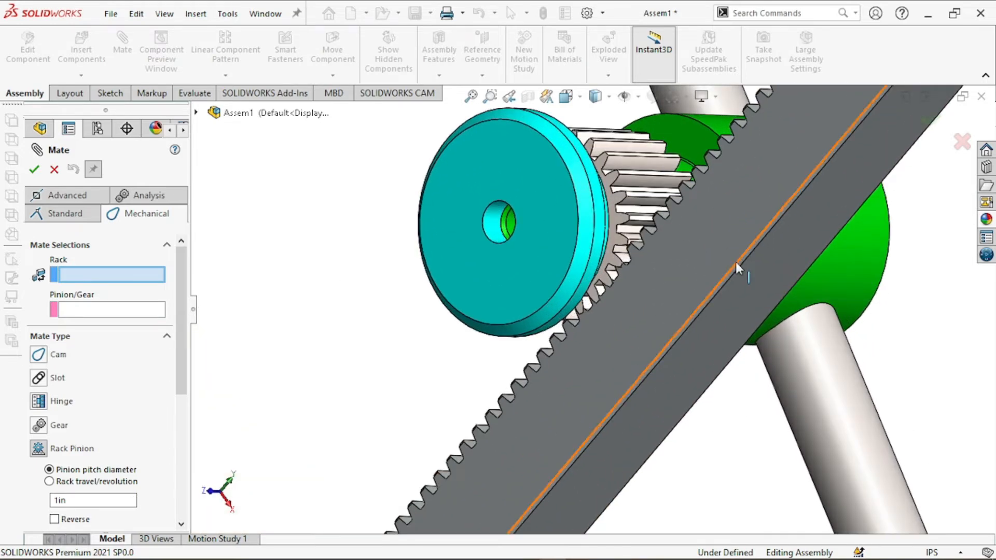
{"action": "left_click", "coordinate": [736, 263]}
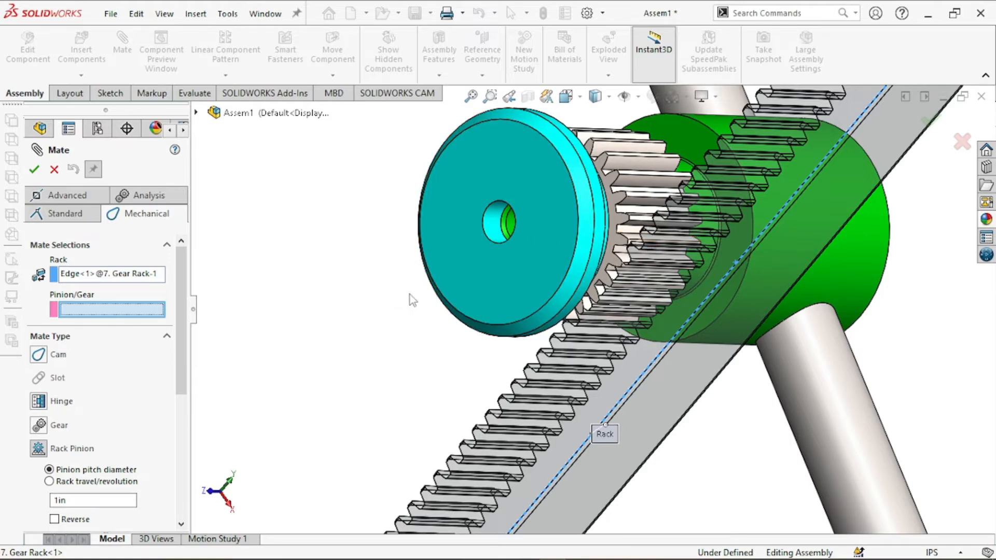
Select the handle shaft's circular edge beside the spur gear as the pinion and accept the mate with a 1.15 in pitch diameter.
{"action": "scroll", "coordinate": [410, 294], "scroll_direction": "up", "scroll_amount": 5}
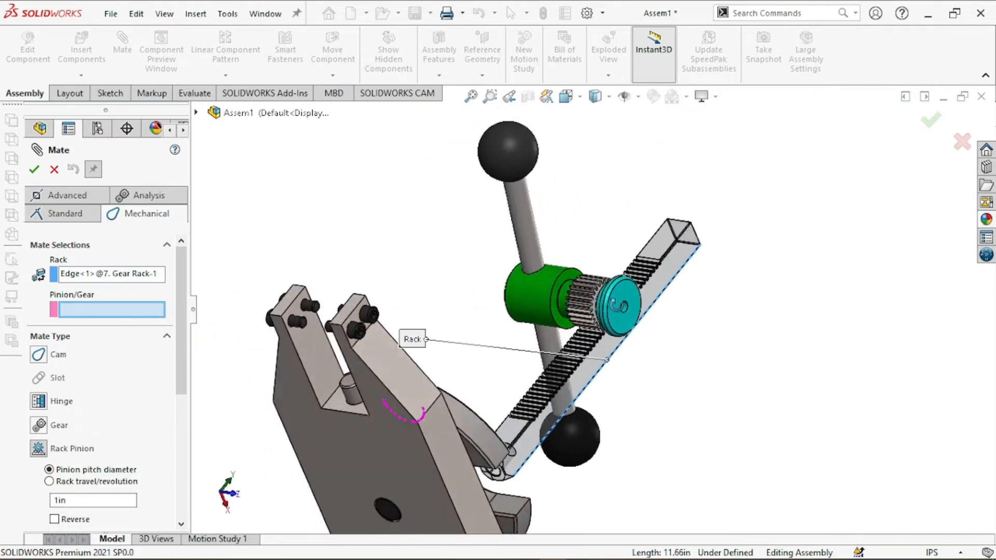
{"action": "middle_click_drag", "start_coordinate": [690, 320], "coordinate": [337, 279]}
{"action": "scroll", "coordinate": [262, 280], "scroll_direction": "up", "scroll_amount": 4}
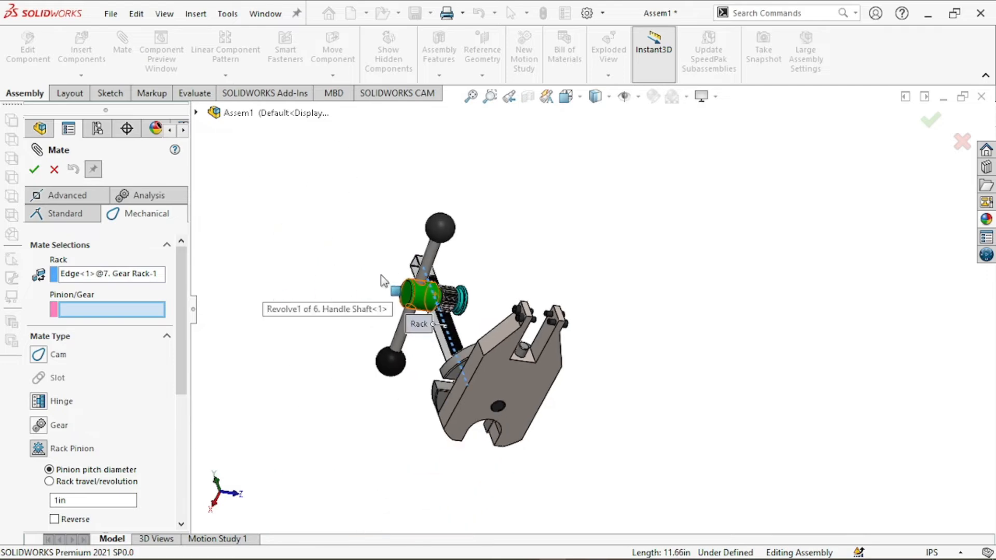
{"action": "scroll", "coordinate": [419, 296], "scroll_direction": "down", "scroll_amount": 7}
{"action": "scroll", "coordinate": [551, 311], "scroll_direction": "down", "scroll_amount": 8}
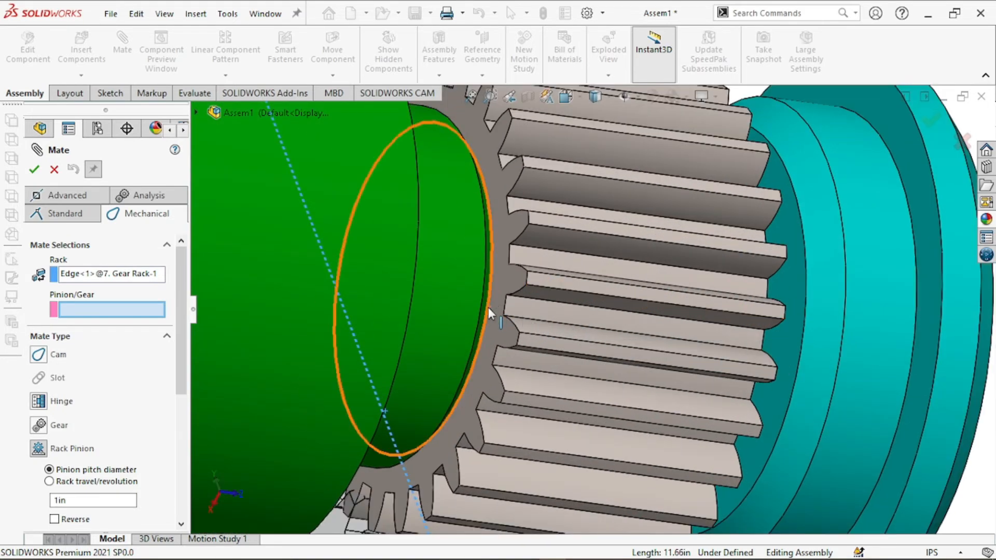
{"action": "left_click", "coordinate": [488, 307]}
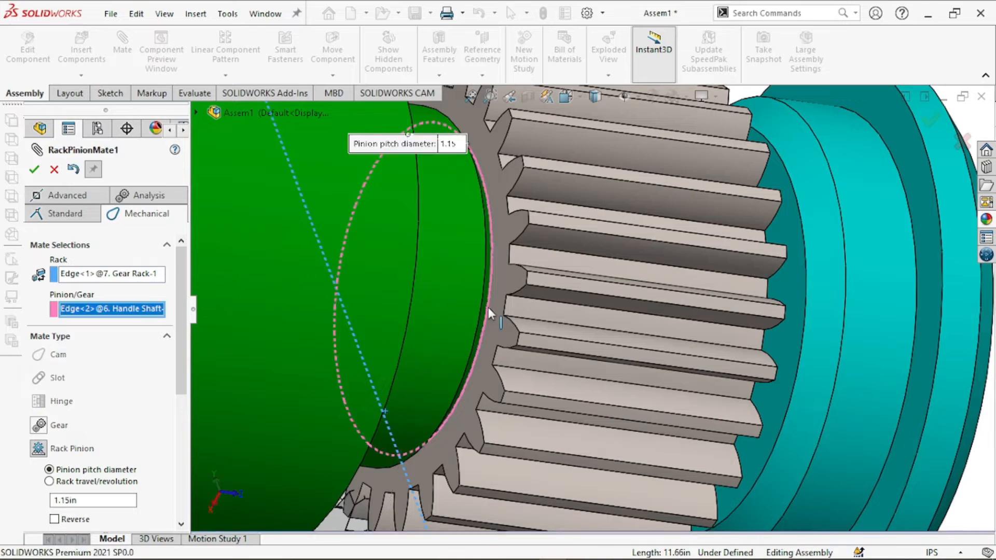
{"action": "key", "text": "Return"}
Move the gear rack to check the rack and pinion motion, finish mating and view the press from the front.
{"action": "scroll", "coordinate": [571, 336], "scroll_direction": "up", "scroll_amount": 8}
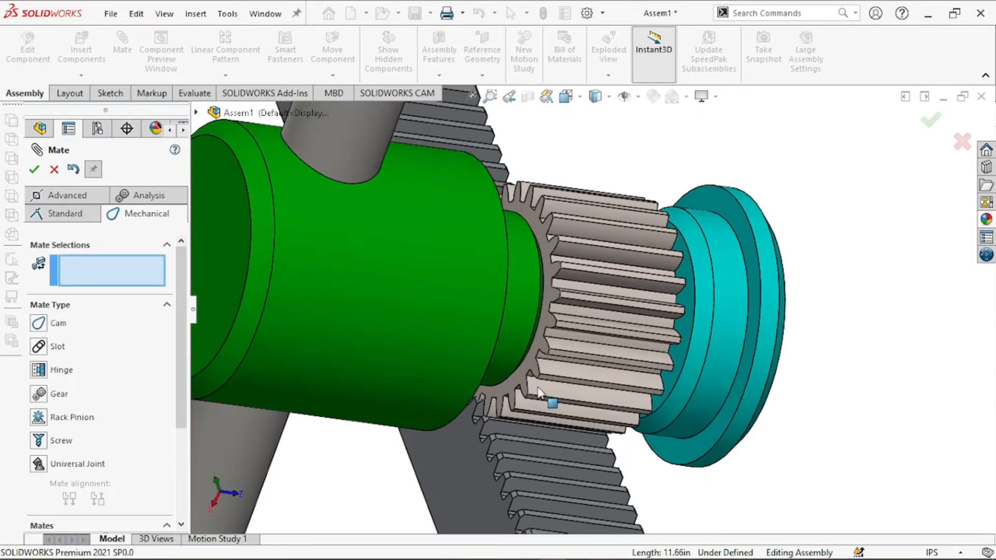
{"action": "left_click_drag", "start_coordinate": [599, 339], "coordinate": [623, 405]}
{"action": "left_click", "coordinate": [34, 170]}
{"action": "scroll", "coordinate": [592, 310], "scroll_direction": "up", "scroll_amount": 6}
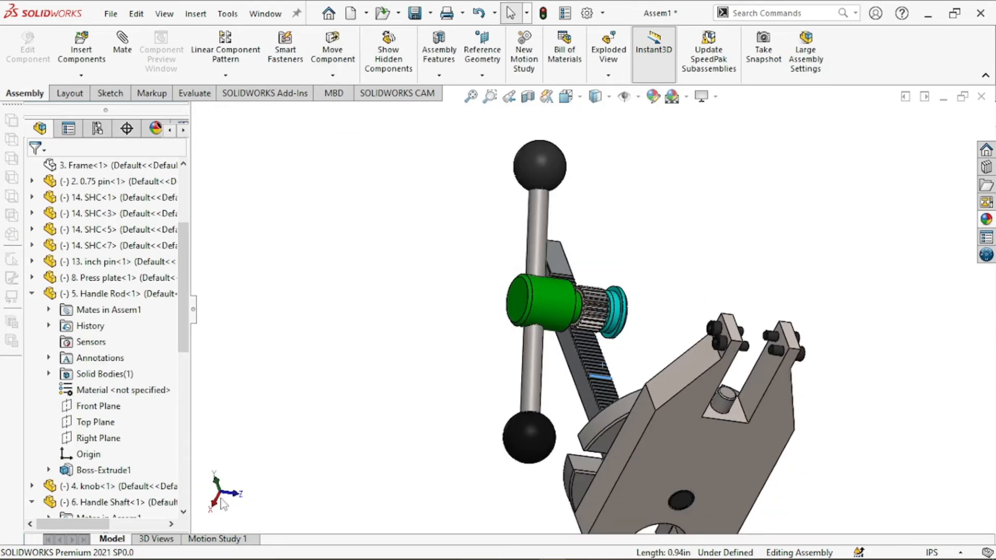
{"action": "left_click", "coordinate": [216, 499]}
{"action": "middle_click_drag", "start_coordinate": [716, 296], "coordinate": [652, 362]}
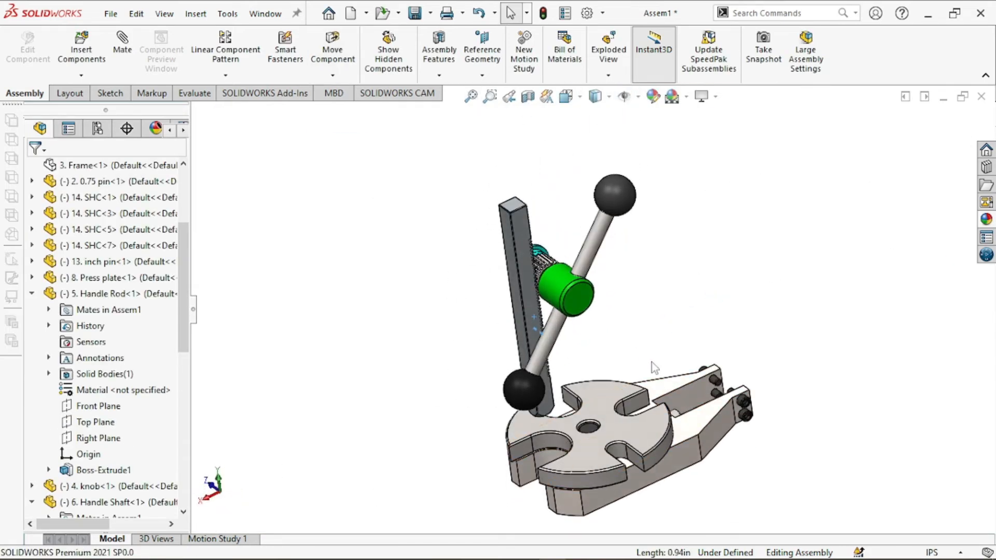
Show the hidden frame again.
{"action": "left_click", "coordinate": [66, 165]}
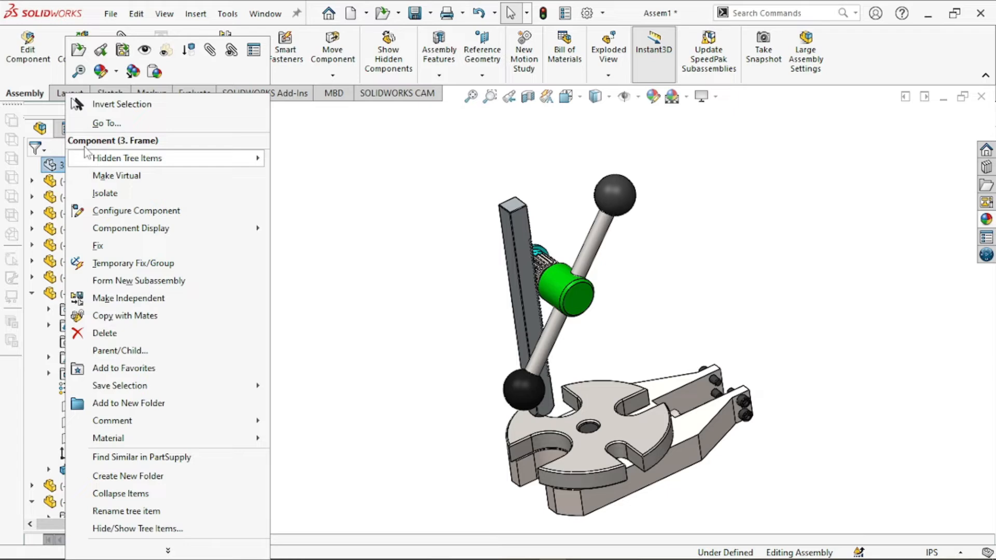
{"action": "left_click", "coordinate": [144, 50]}
{"action": "left_click", "coordinate": [411, 221]}
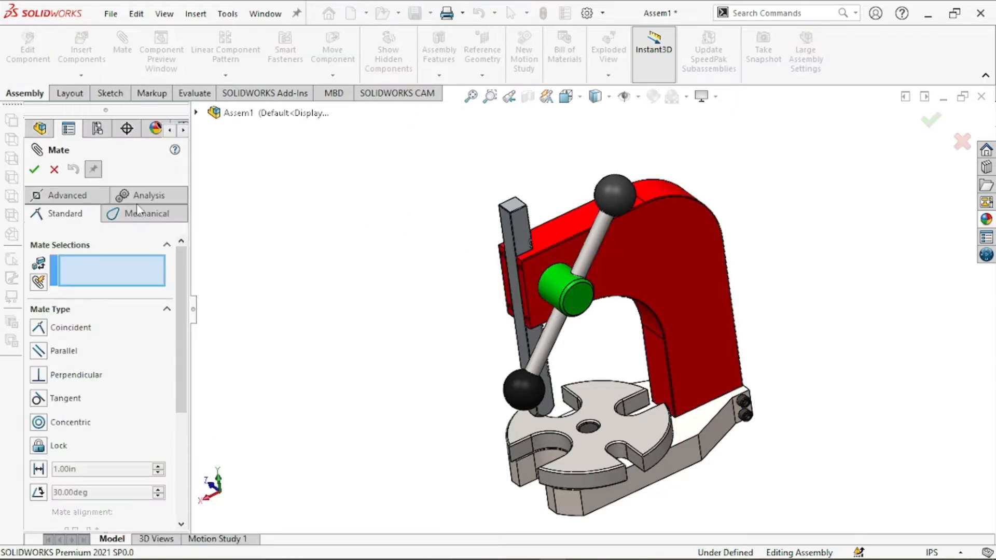
Start an advanced distance mate between the gear rack's top end face and the press plate's upper face.
{"action": "left_click", "coordinate": [79, 195]}
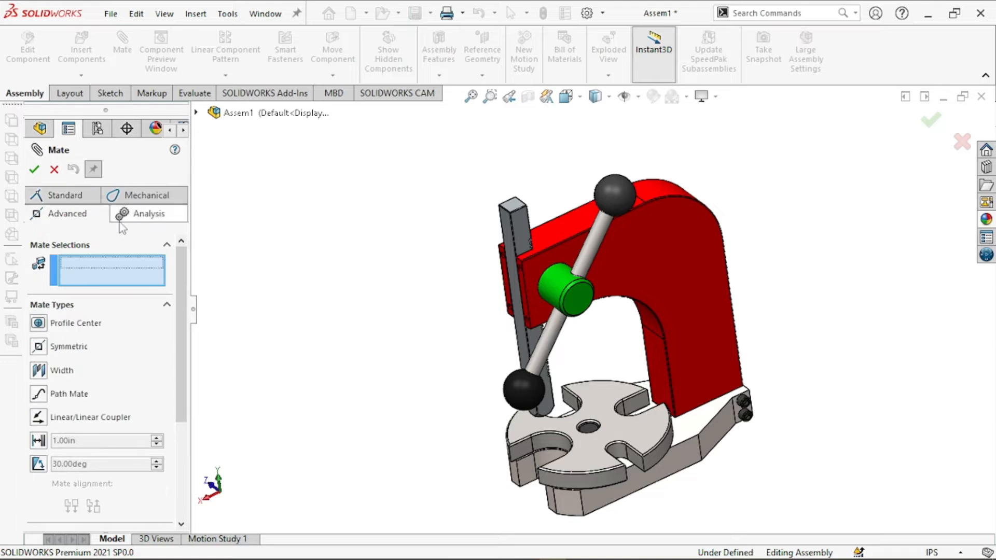
{"action": "left_click", "coordinate": [515, 210]}
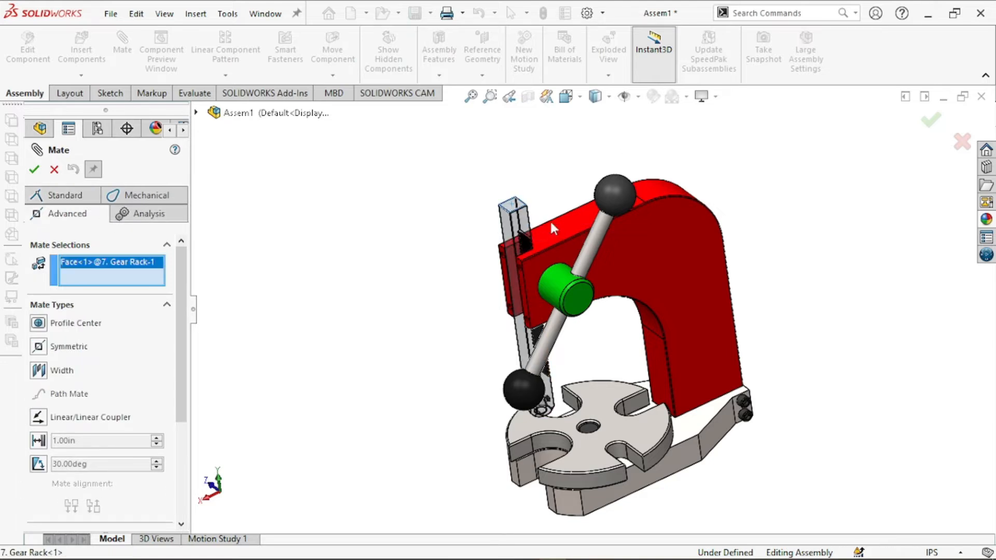
{"action": "left_click", "coordinate": [618, 435]}
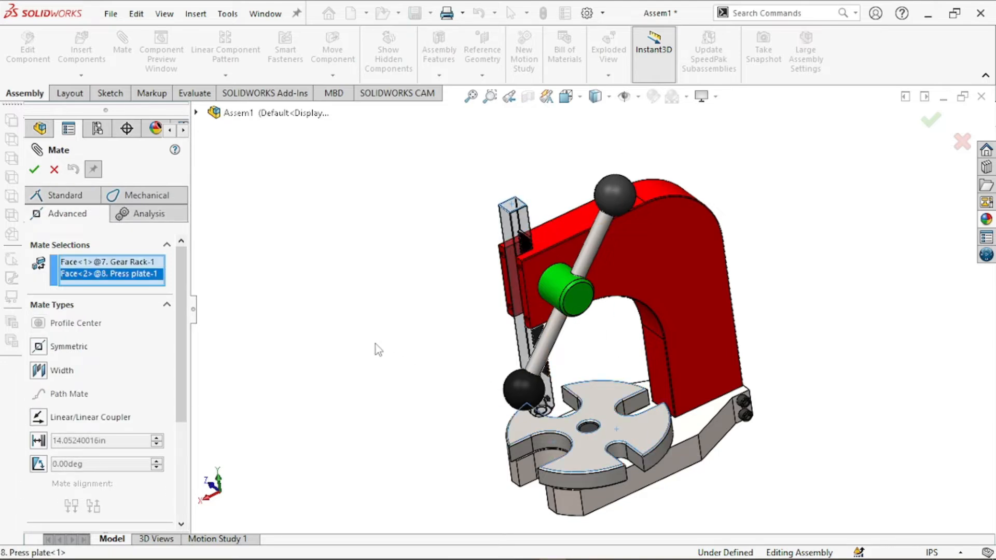
{"action": "left_click", "coordinate": [37, 442]}
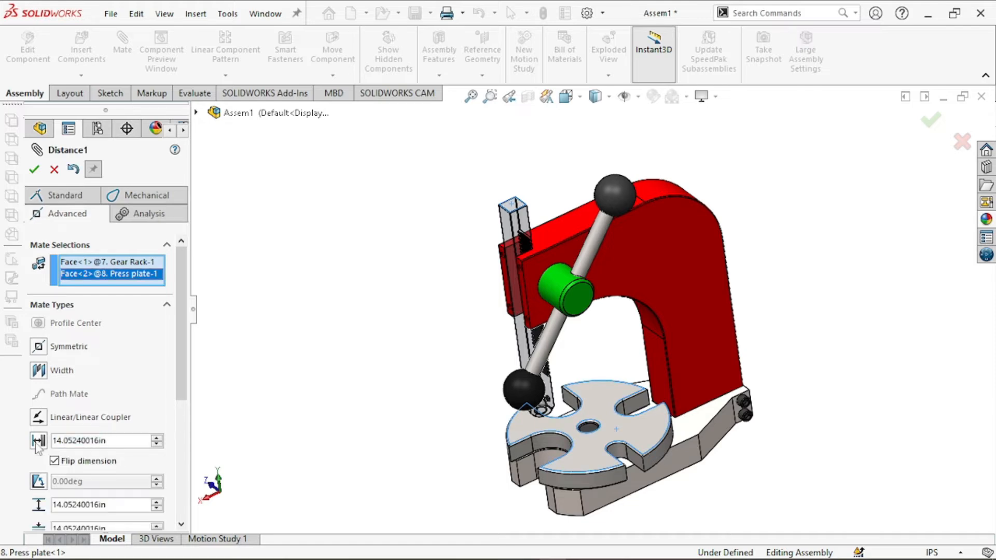
Set the mate distance to 12 in with a maximum of 19 in, accept the limit mate and finish mating.
{"action": "scroll", "coordinate": [38, 447], "scroll_direction": "down", "scroll_amount": 2}
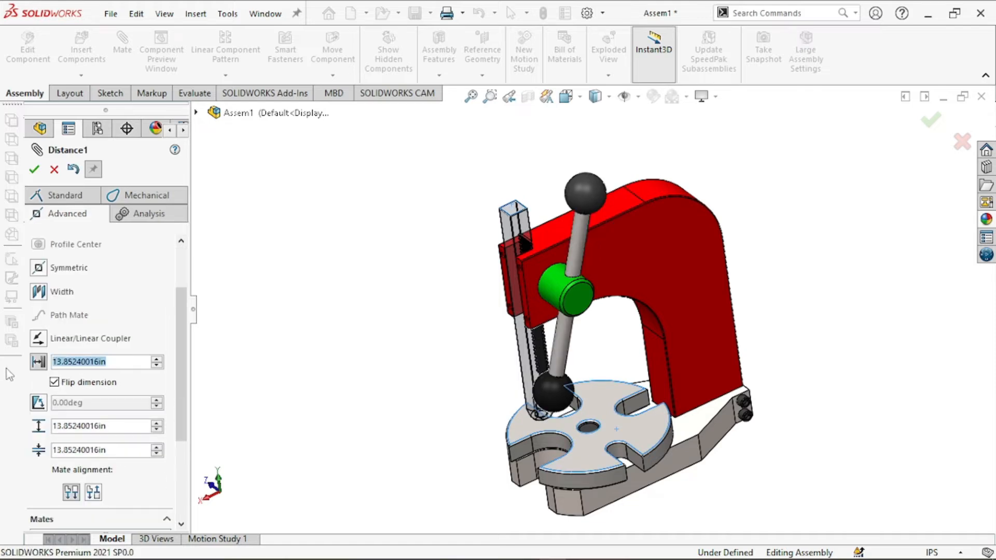
{"action": "type", "text": "12"}
{"action": "key", "text": "Return"}
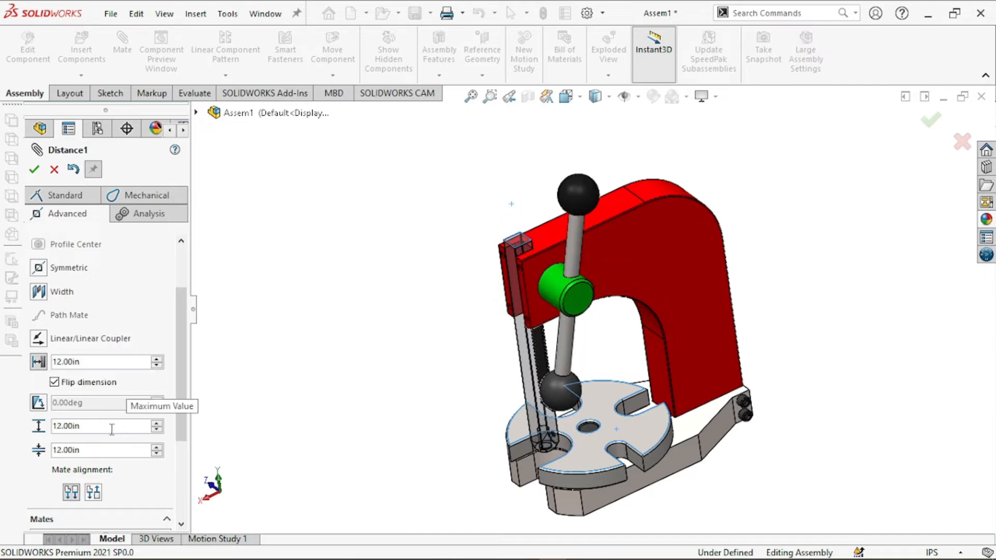
{"action": "type", "text": "19"}
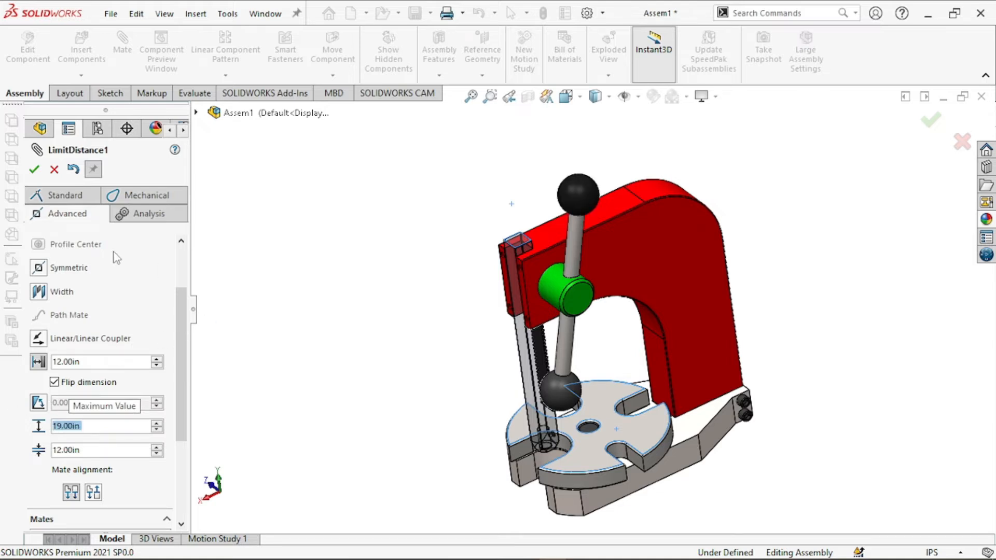
{"action": "left_click", "coordinate": [33, 170]}
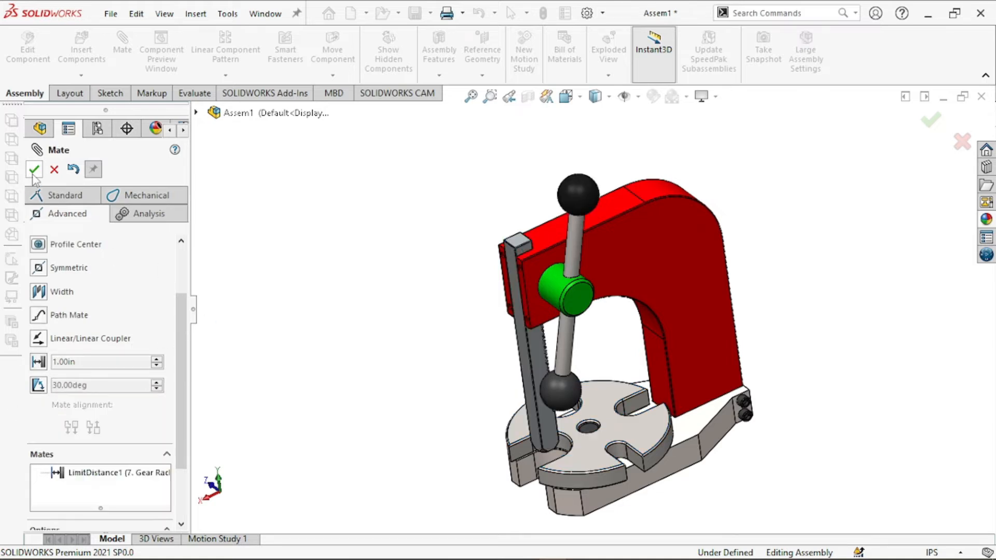
{"action": "left_click", "coordinate": [33, 175]}
Swing the handle by its knob to check the gear rack's limited travel.
{"action": "left_click_drag", "start_coordinate": [585, 202], "coordinate": [649, 110]}
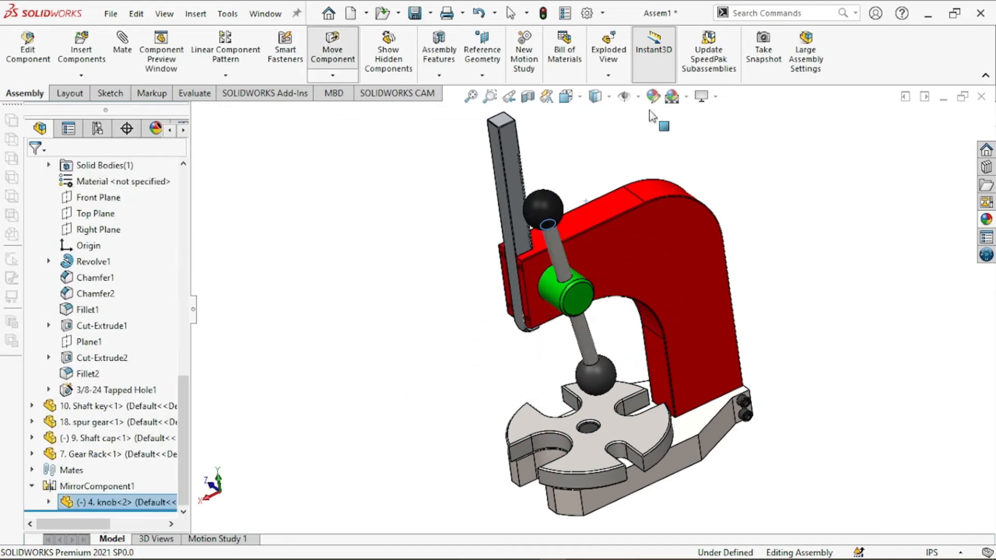
{"action": "left_click_drag", "start_coordinate": [357, 258], "coordinate": [524, 168]}
{"action": "left_click_drag", "start_coordinate": [444, 257], "coordinate": [484, 205]}
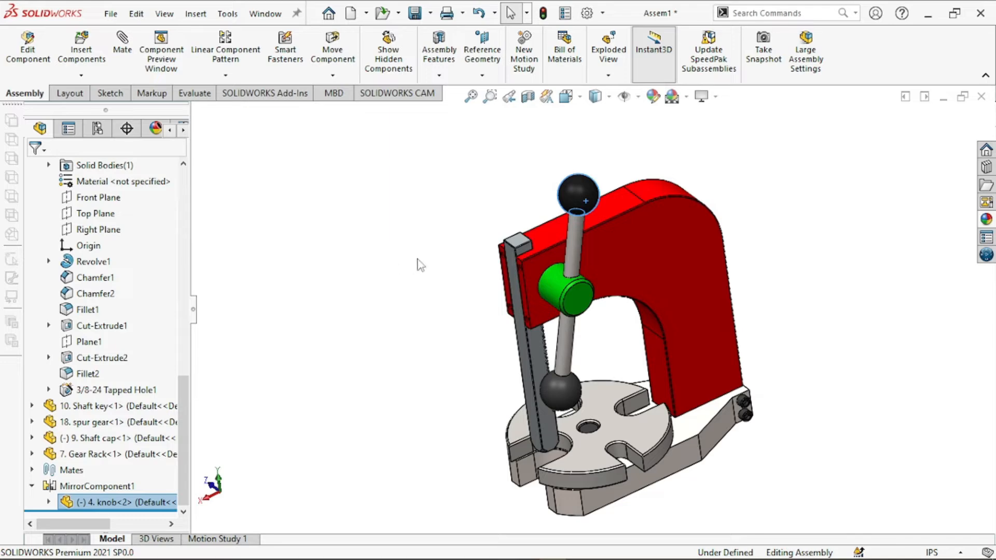
Insert the 11. ram head part and place it beside the base.
{"action": "left_click", "coordinate": [77, 57]}
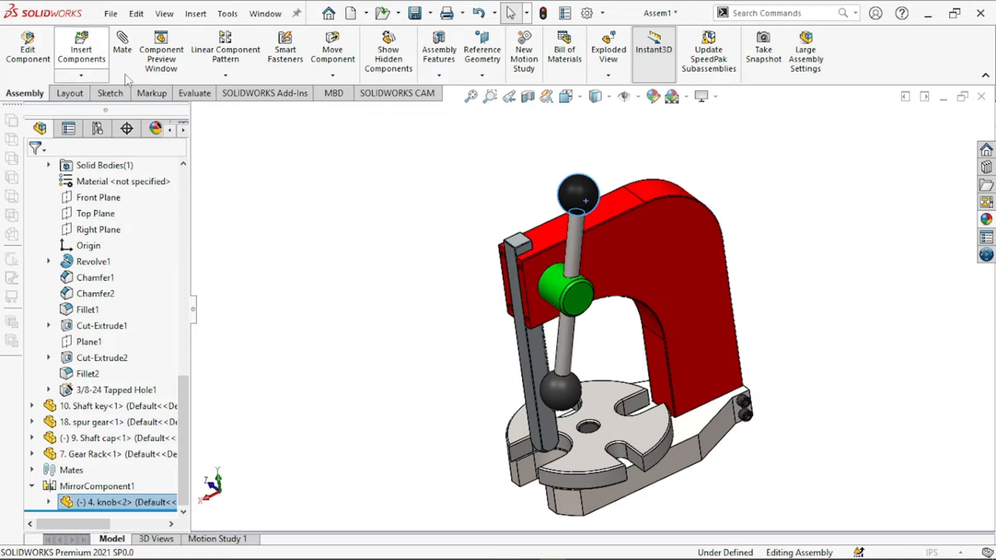
{"action": "left_click", "coordinate": [76, 421]}
{"action": "scroll", "coordinate": [651, 230], "scroll_direction": "down", "scroll_amount": 3}
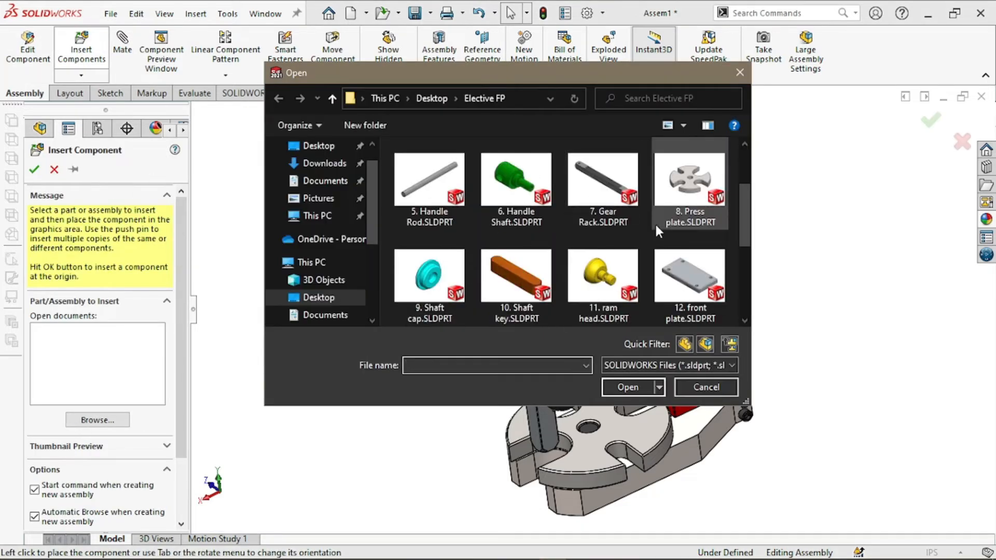
{"action": "left_click", "coordinate": [620, 189]}
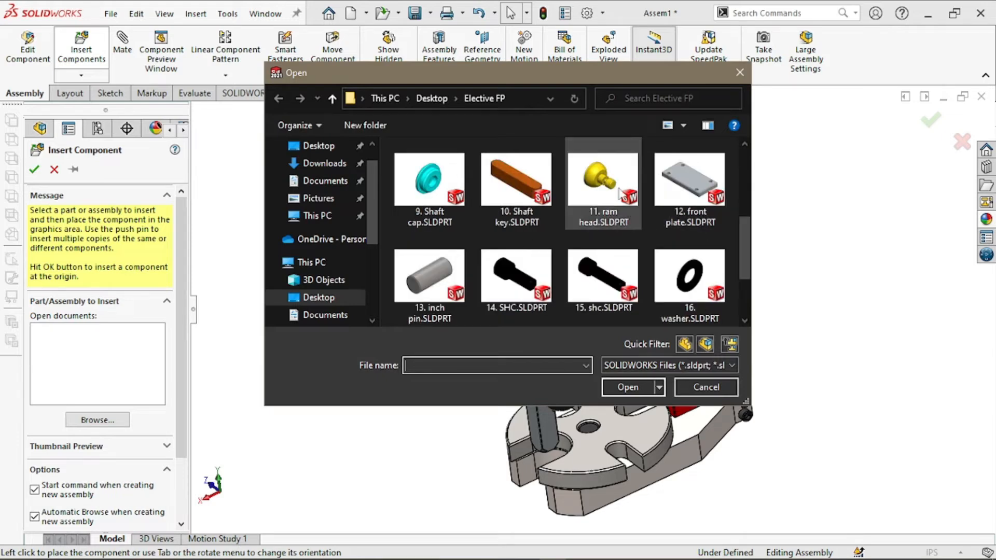
{"action": "left_click", "coordinate": [626, 387]}
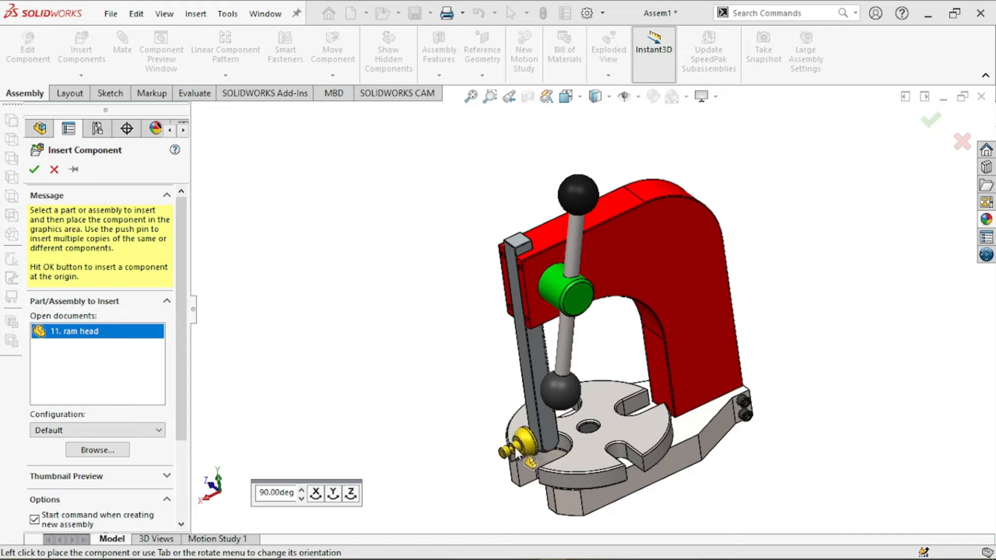
{"action": "left_click", "coordinate": [457, 447]}
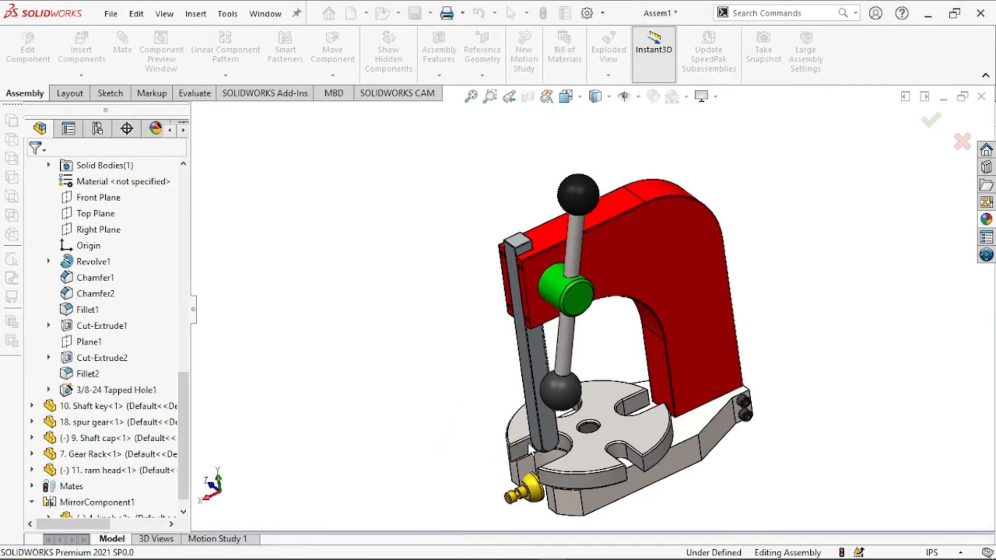
Mate the ram head's cylindrical stem concentric with the hole in the gear rack's lower end.
{"action": "middle_click_drag", "start_coordinate": [457, 447], "coordinate": [580, 330]}
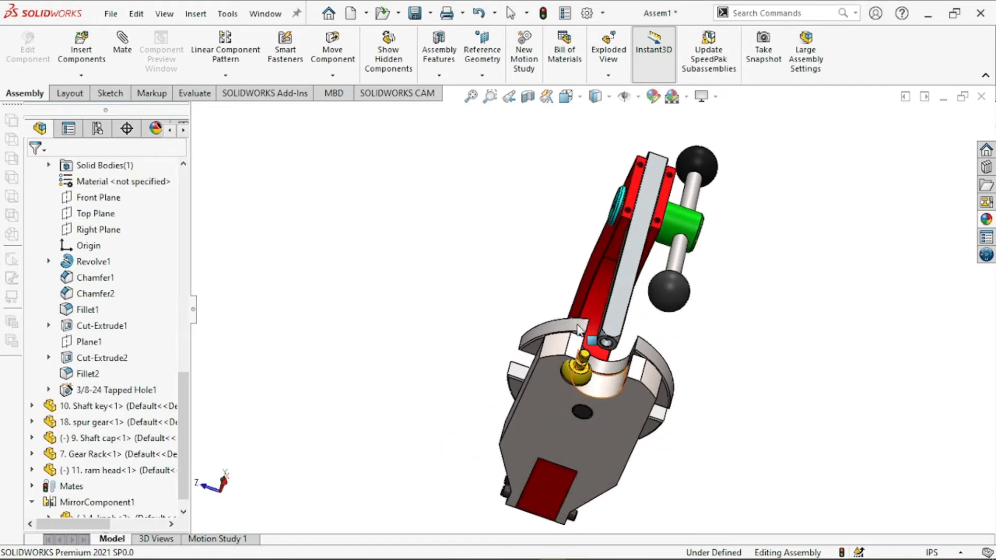
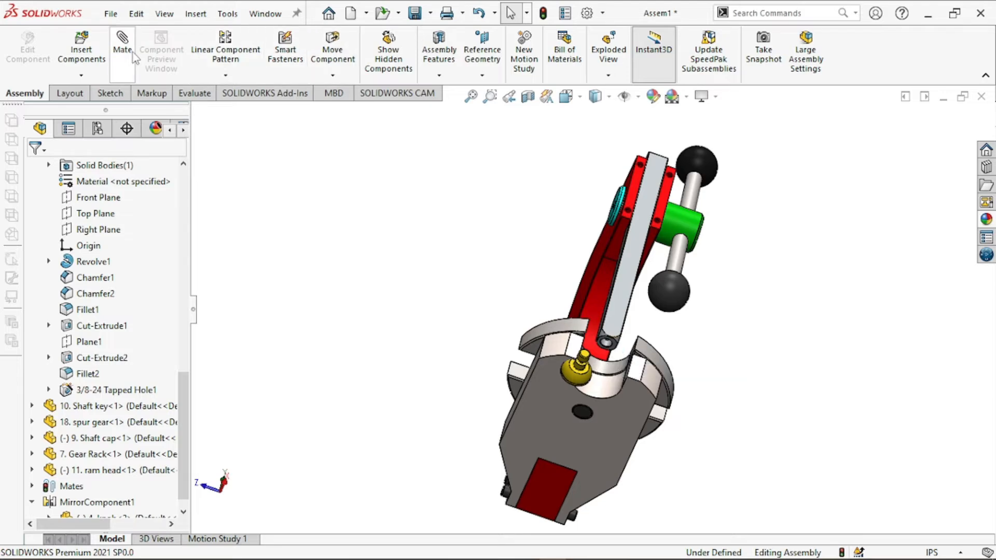
{"action": "scroll", "coordinate": [607, 349], "scroll_direction": "down", "scroll_amount": 10}
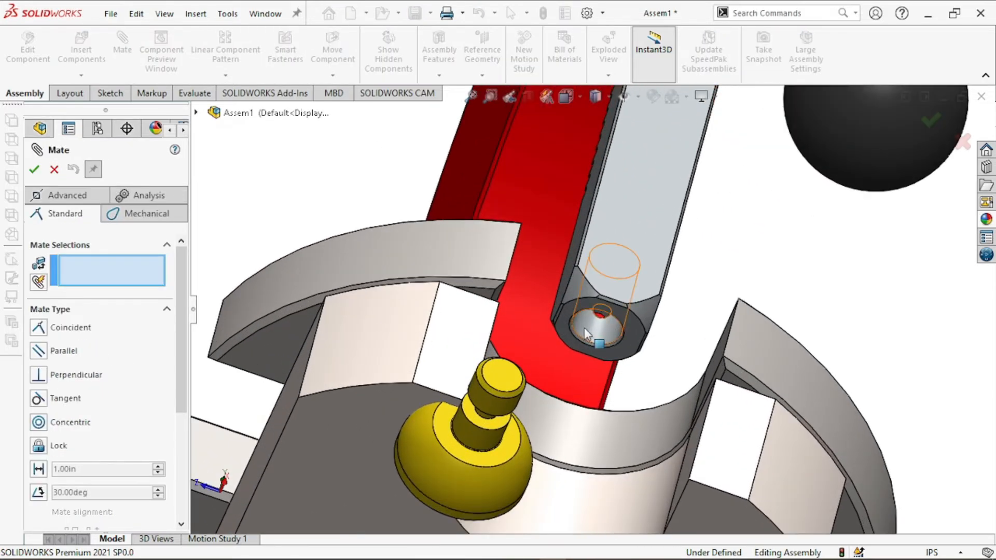
{"action": "left_click", "coordinate": [584, 328]}
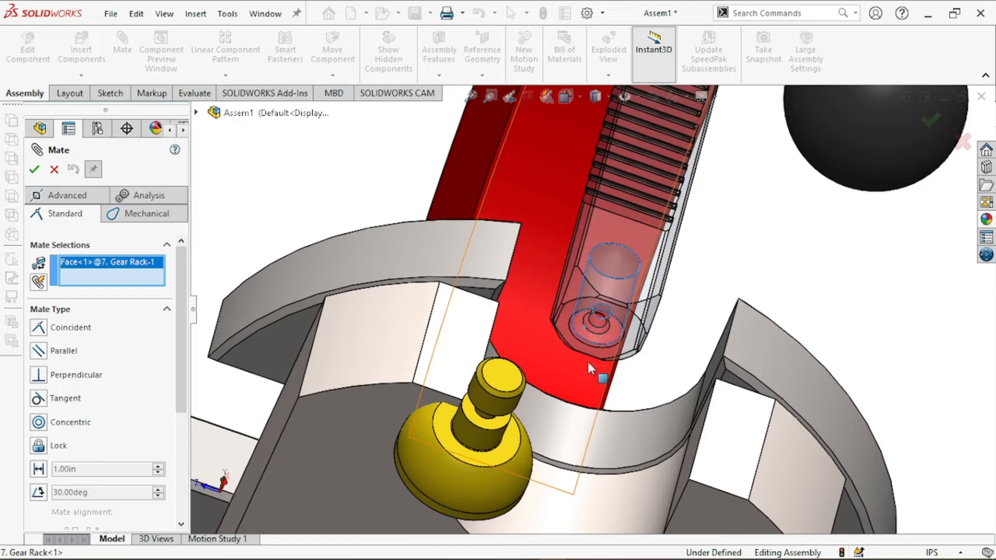
{"action": "left_click", "coordinate": [483, 408]}
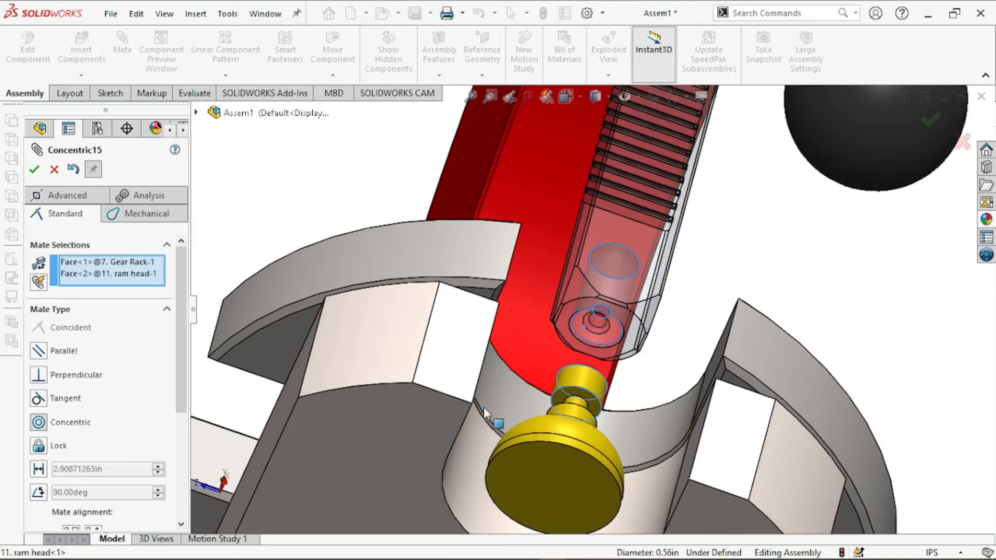
{"action": "left_click", "coordinate": [35, 169]}
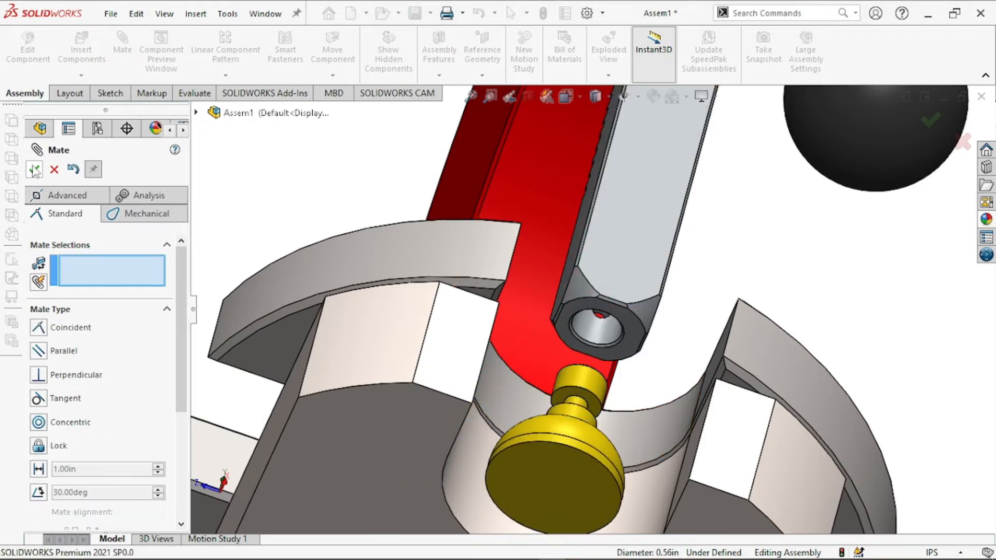
Mate the gear rack's bottom face coincident with the ram head's flat shoulder face and finish mating.
{"action": "left_click", "coordinate": [644, 338]}
{"action": "middle_click_drag", "start_coordinate": [643, 338], "coordinate": [475, 485]}
{"action": "scroll", "coordinate": [495, 478], "scroll_direction": "down", "scroll_amount": 1}
{"action": "scroll", "coordinate": [509, 480], "scroll_direction": "up", "scroll_amount": 2}
{"action": "scroll", "coordinate": [512, 456], "scroll_direction": "down", "scroll_amount": 2}
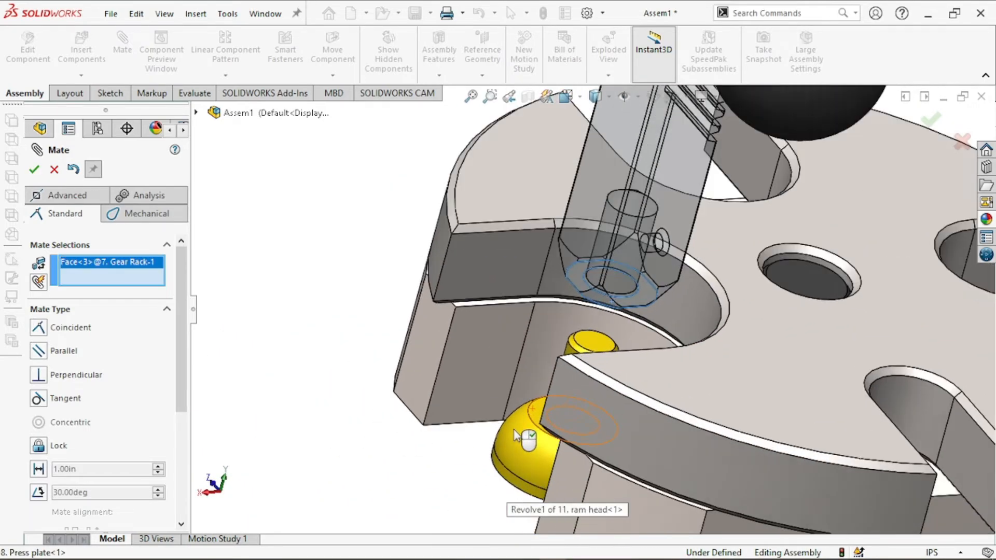
{"action": "left_click", "coordinate": [547, 403]}
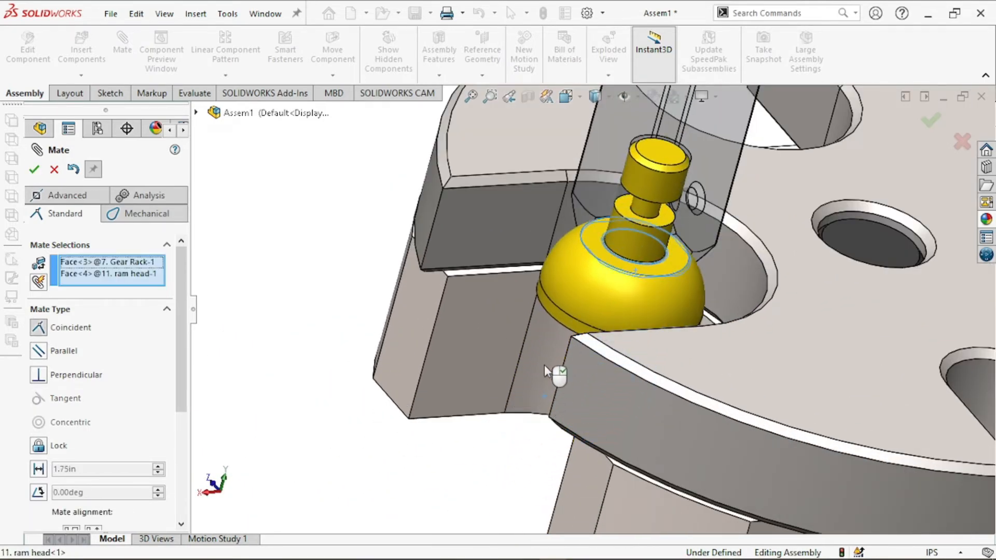
{"action": "left_click", "coordinate": [34, 172]}
{"action": "left_click", "coordinate": [34, 172]}
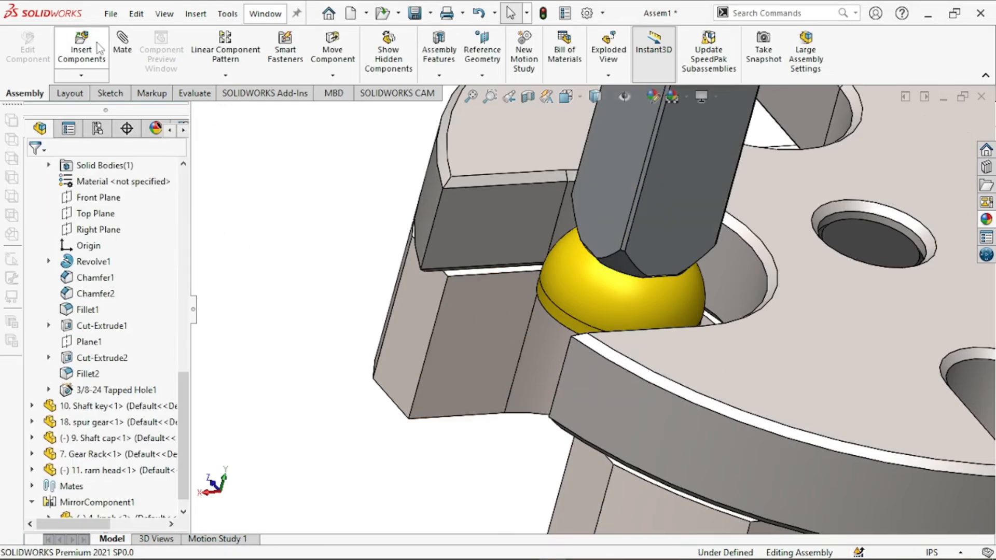
Insert the 14. SHC screw and 16. washer parts together and place them in the open space beside the press.
{"action": "left_click", "coordinate": [94, 48]}
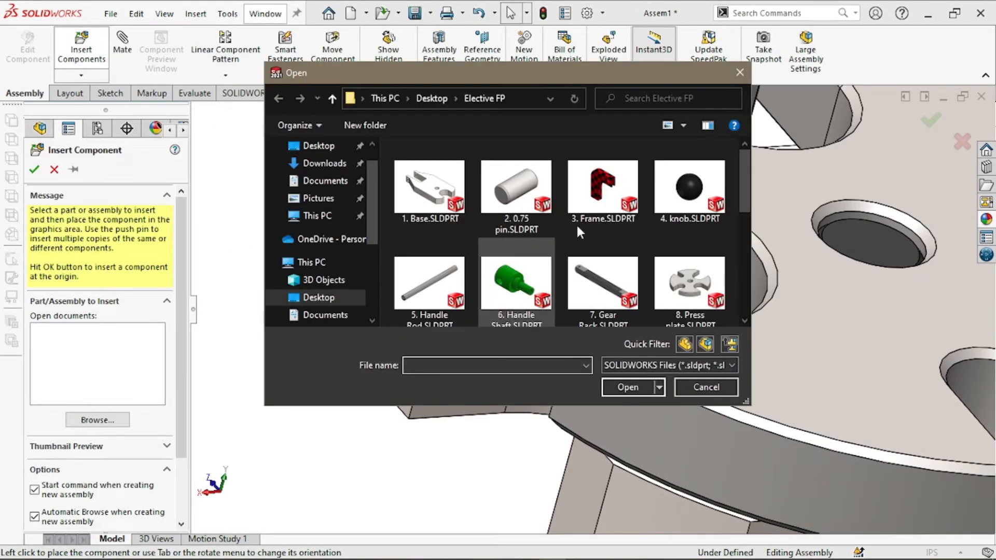
{"action": "scroll", "coordinate": [602, 264], "scroll_direction": "down", "scroll_amount": 5}
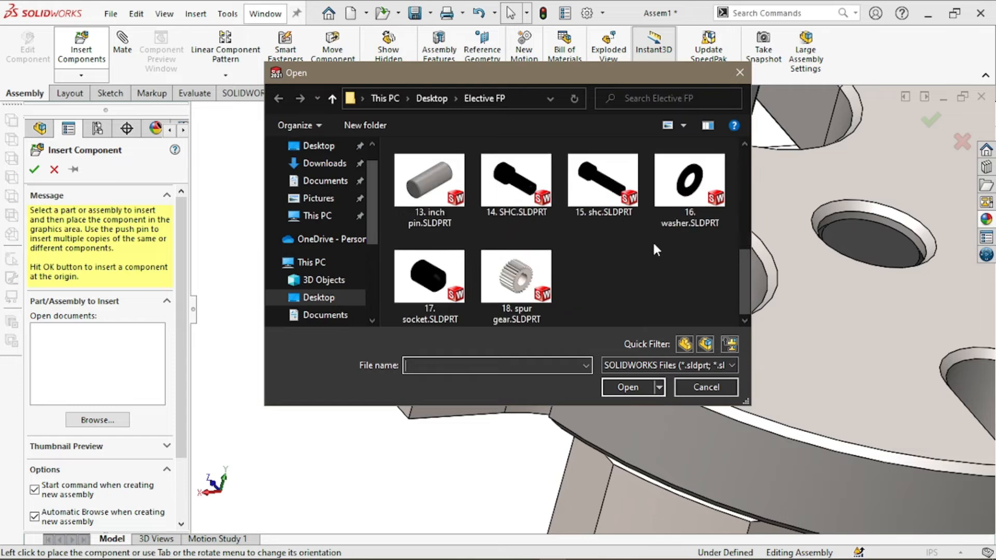
{"action": "left_click", "coordinate": [690, 184]}
{"action": "left_click", "coordinate": [516, 184], "text": "ctrl"}
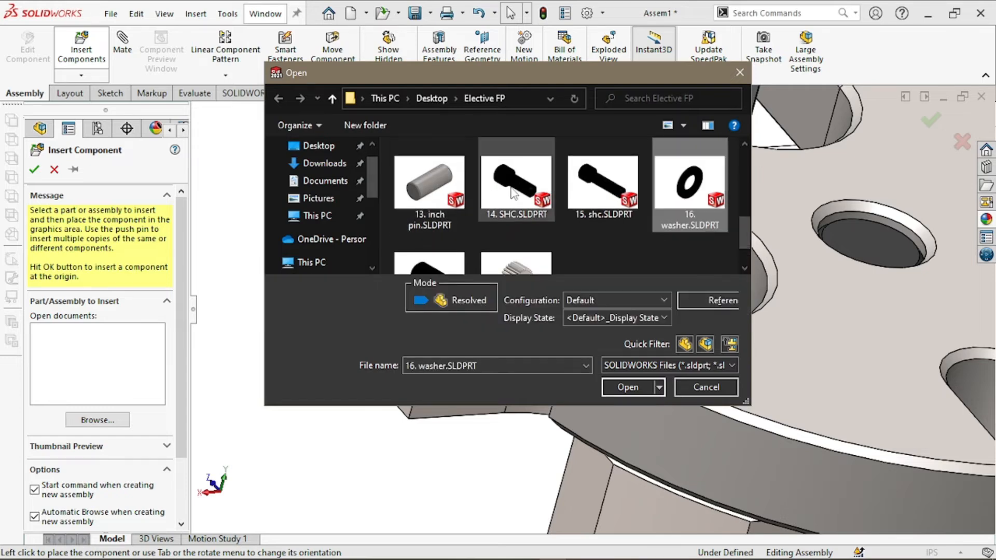
{"action": "left_click", "coordinate": [627, 387]}
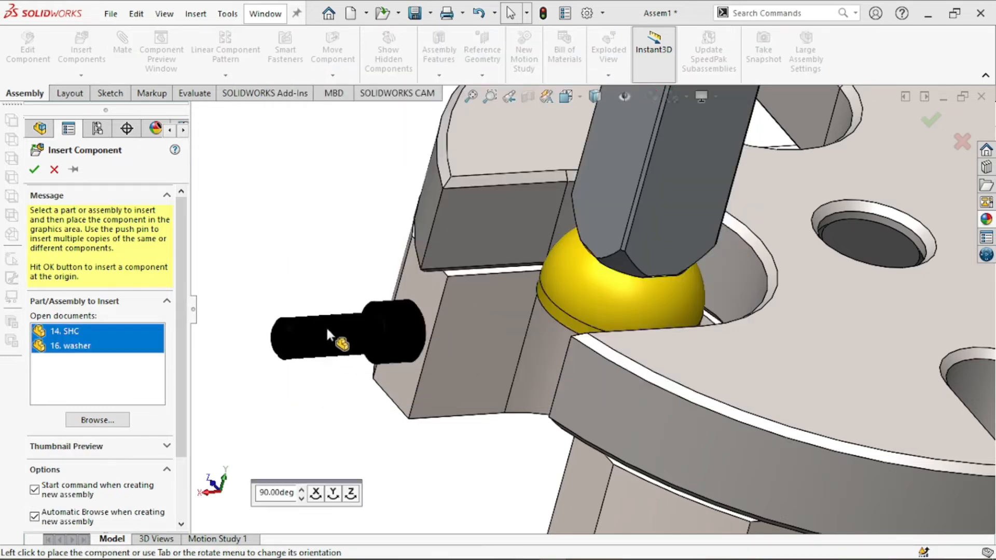
{"action": "middle_click_drag", "start_coordinate": [368, 327], "coordinate": [441, 327]}
{"action": "scroll", "coordinate": [442, 321], "scroll_direction": "up", "scroll_amount": 3}
{"action": "left_click", "coordinate": [493, 252]}
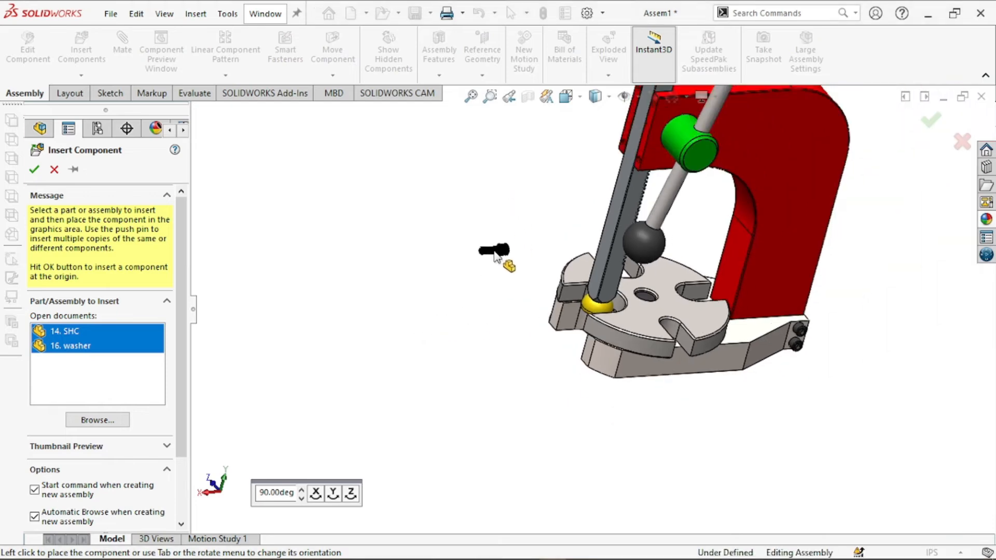
{"action": "left_click", "coordinate": [503, 283]}
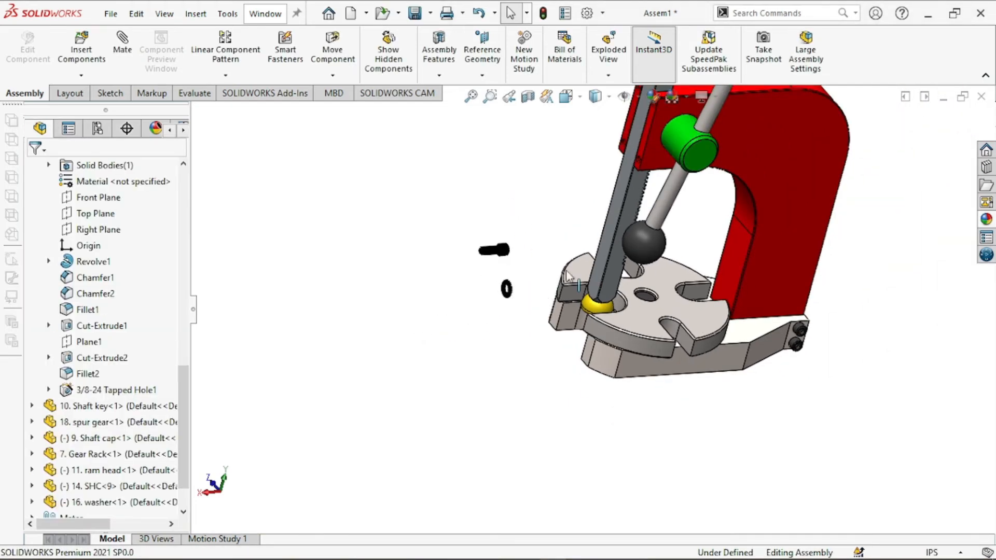
Move the washer next to the shaft cap on the frame's side.
{"action": "scroll", "coordinate": [588, 189], "scroll_direction": "up", "scroll_amount": 3}
{"action": "scroll", "coordinate": [542, 293], "scroll_direction": "down", "scroll_amount": 6}
{"action": "left_click", "coordinate": [575, 328]}
{"action": "scroll", "coordinate": [578, 326], "scroll_direction": "up", "scroll_amount": 4}
{"action": "left_click_drag", "start_coordinate": [580, 322], "coordinate": [662, 221]}
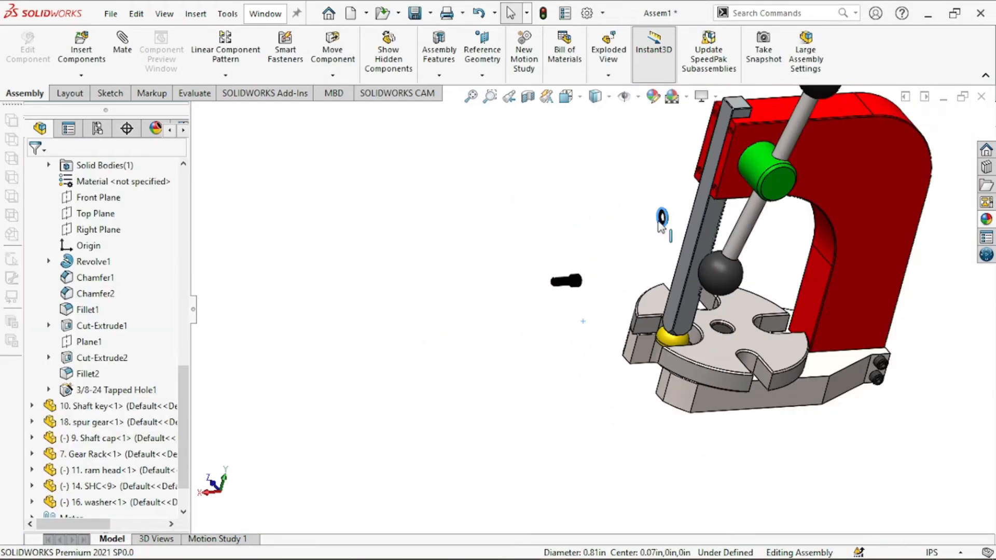
{"action": "scroll", "coordinate": [614, 242], "scroll_direction": "up", "scroll_amount": 3}
{"action": "scroll", "coordinate": [616, 239], "scroll_direction": "down", "scroll_amount": 5}
{"action": "middle_click_drag", "start_coordinate": [617, 239], "coordinate": [740, 362]}
{"action": "left_click_drag", "start_coordinate": [540, 339], "coordinate": [657, 174]}
{"action": "scroll", "coordinate": [652, 187], "scroll_direction": "down", "scroll_amount": 4}
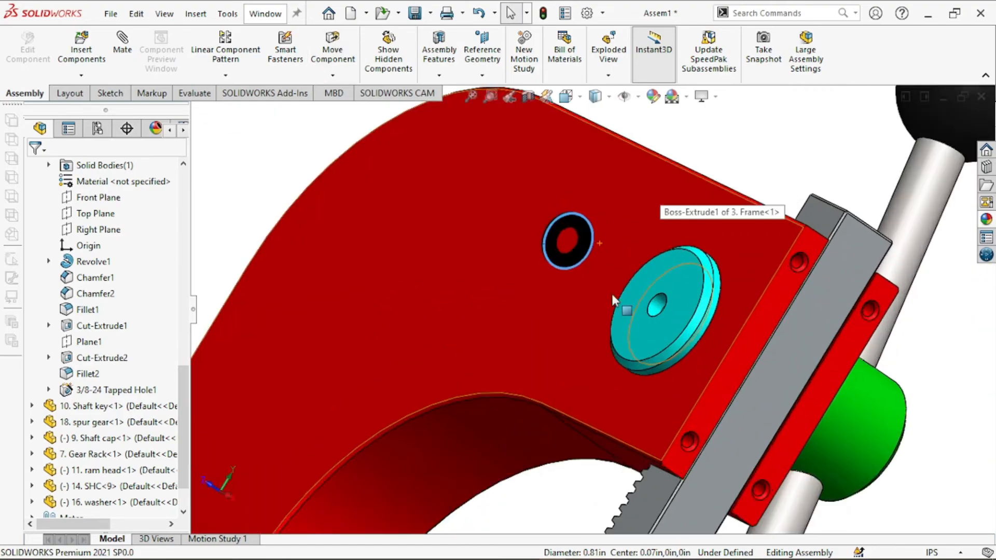
Mate the washer's flat face coincident with the shaft cap's outer flat face.
{"action": "left_click", "coordinate": [122, 43]}
{"action": "left_click", "coordinate": [568, 224]}
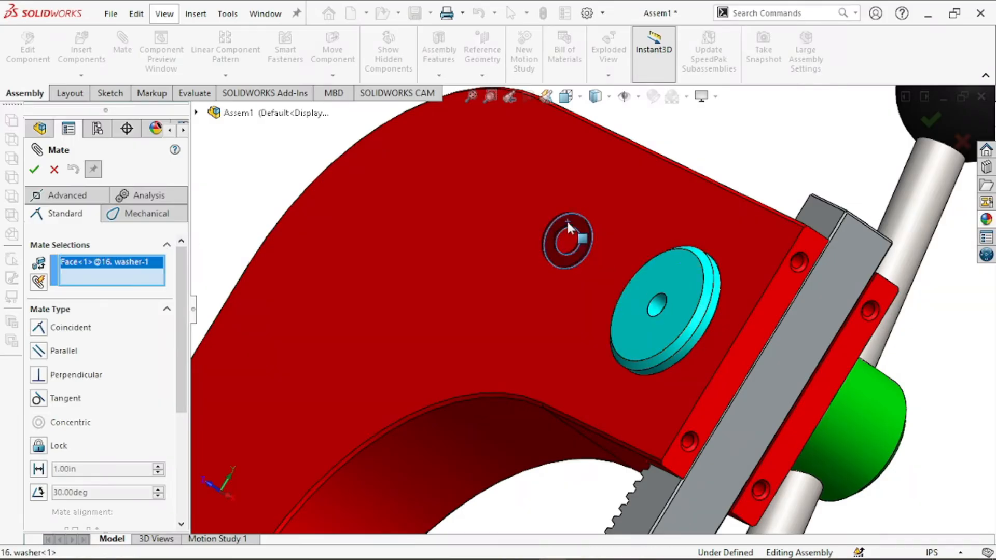
{"action": "left_click", "coordinate": [676, 279]}
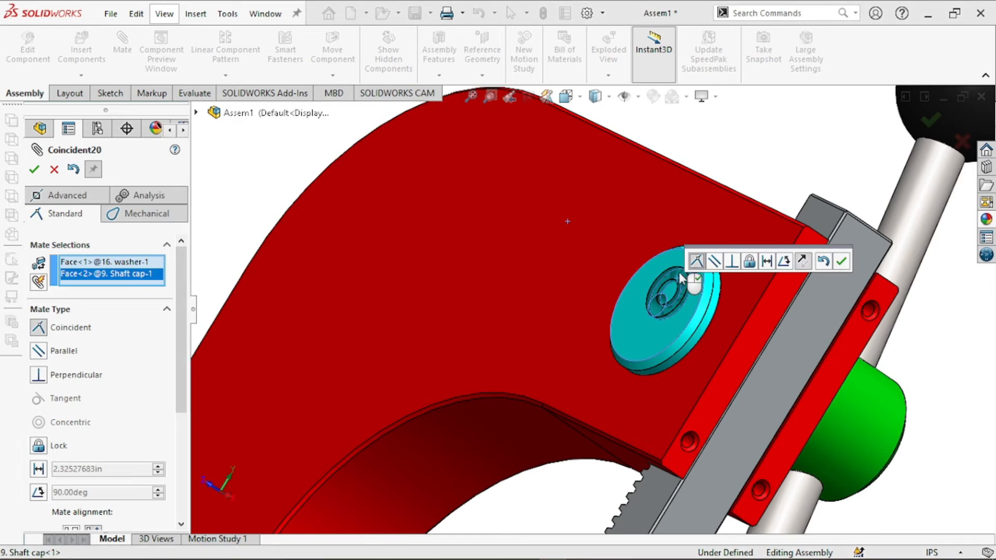
{"action": "left_click", "coordinate": [840, 263]}
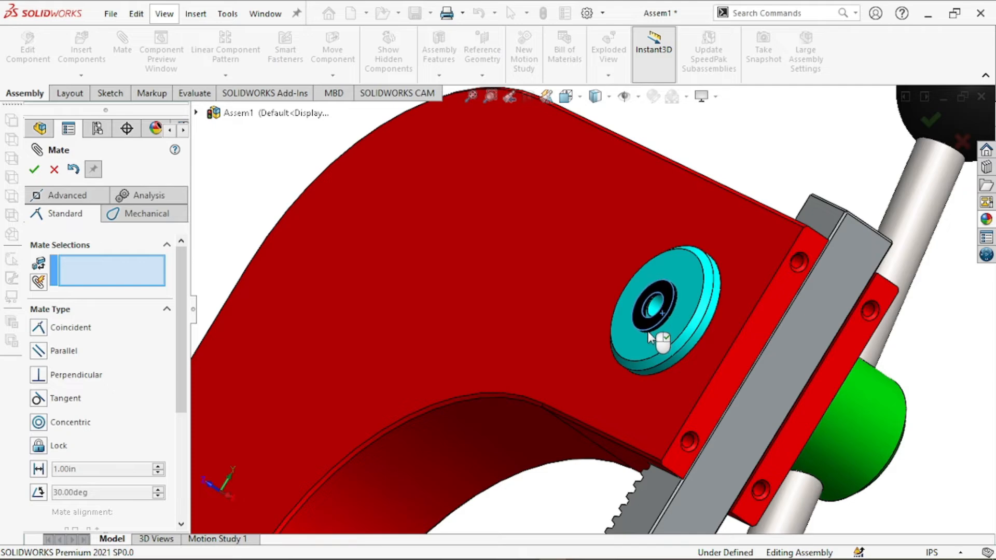
Mate the washer's hole concentric with the shaft cap's central hole.
{"action": "scroll", "coordinate": [650, 337], "scroll_direction": "down", "scroll_amount": 5}
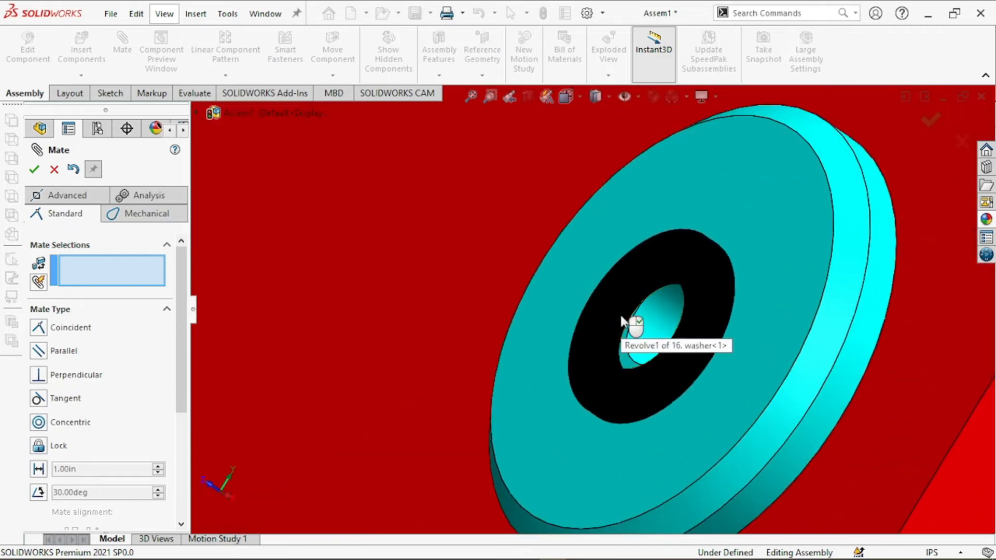
{"action": "left_click", "coordinate": [646, 326]}
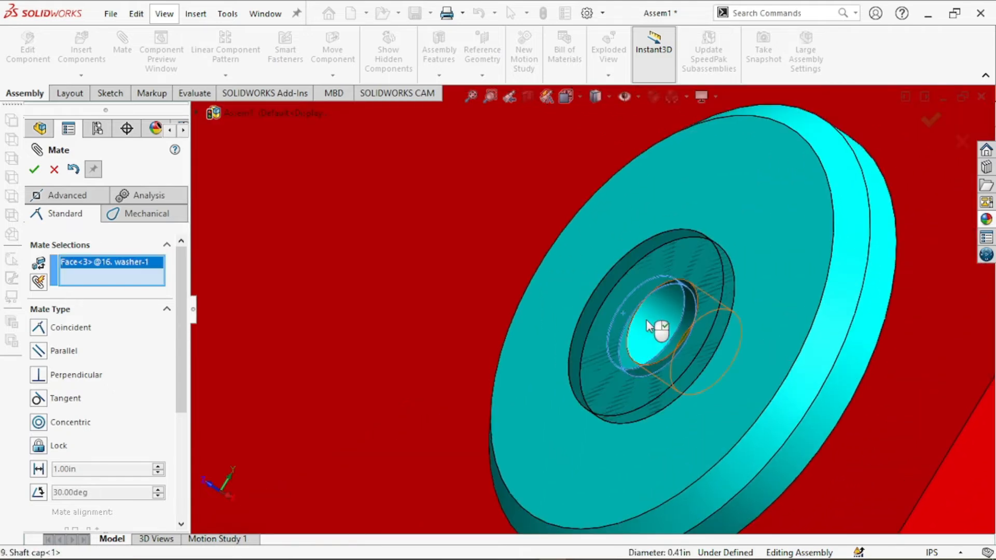
{"action": "left_click", "coordinate": [648, 326]}
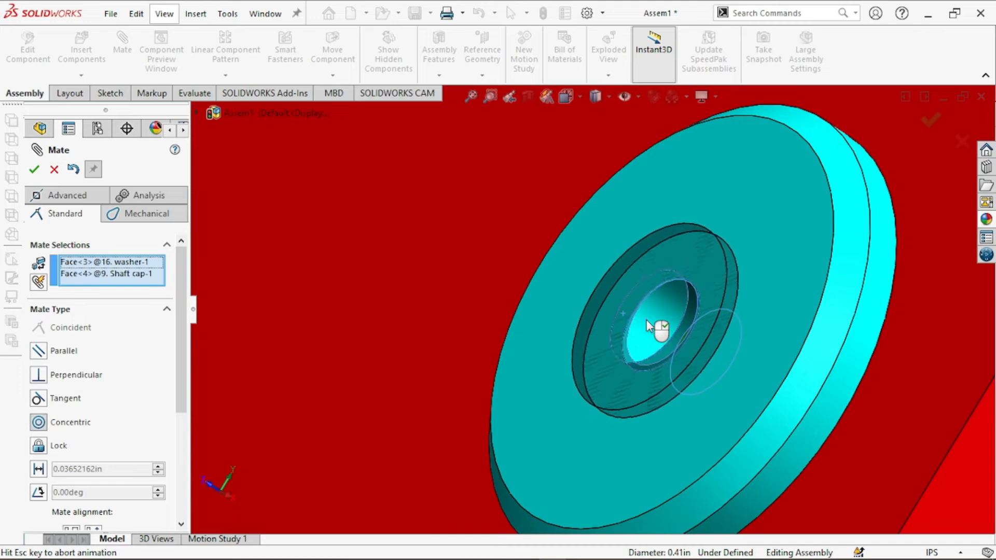
{"action": "left_click", "coordinate": [38, 170]}
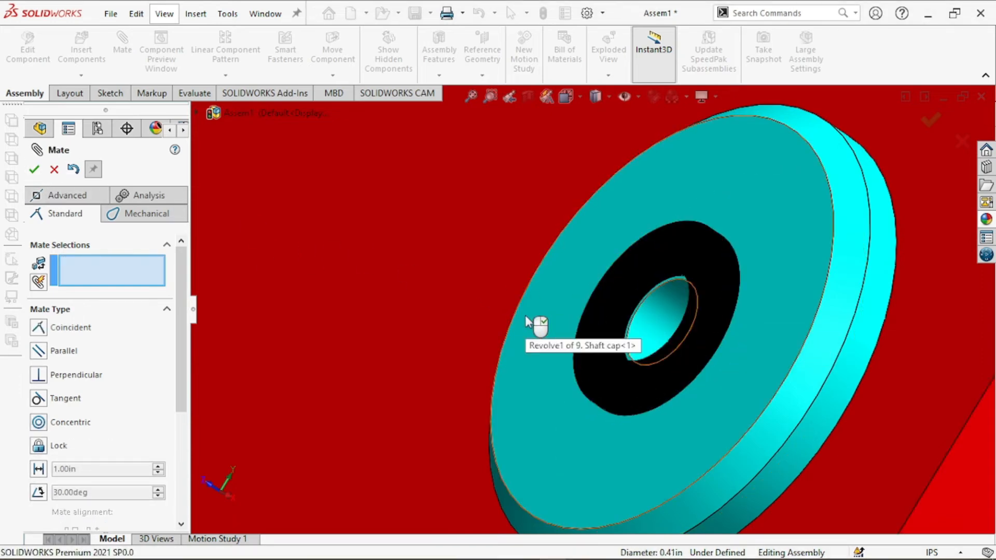
Mate the SHC screw's shank concentric with the shaft cap's central hole, flipping the mate alignment.
{"action": "scroll", "coordinate": [623, 334], "scroll_direction": "up", "scroll_amount": 6}
{"action": "scroll", "coordinate": [607, 332], "scroll_direction": "down", "scroll_amount": 5}
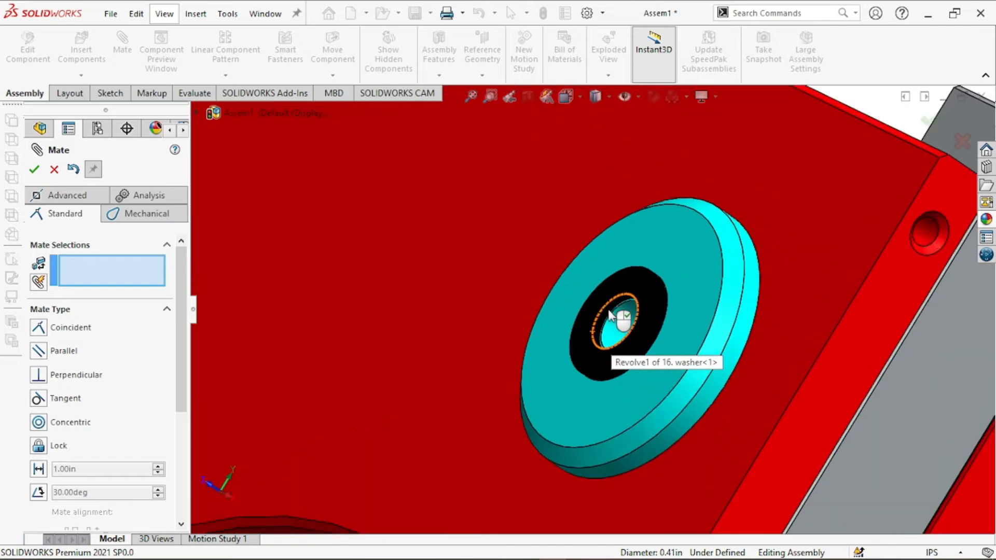
{"action": "left_click", "coordinate": [626, 332]}
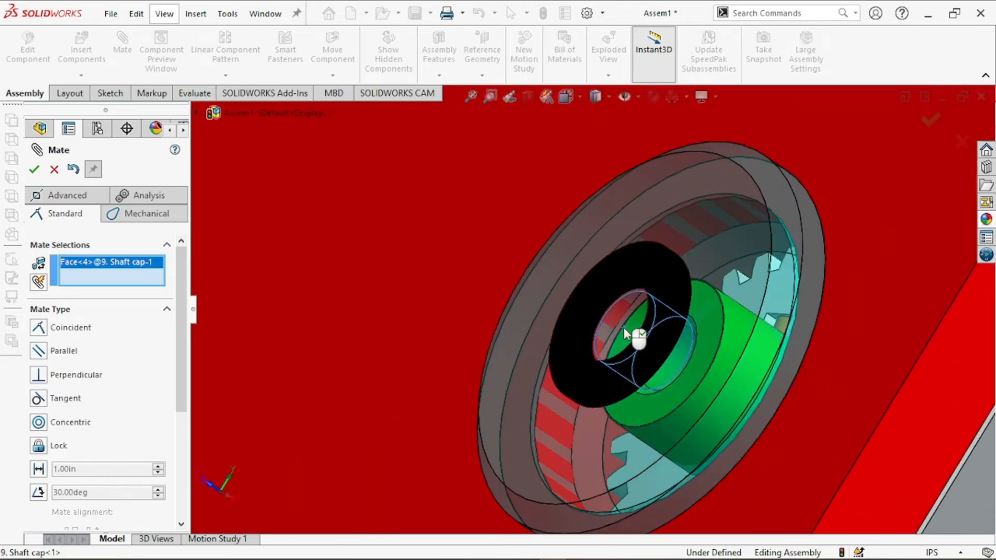
{"action": "scroll", "coordinate": [600, 407], "scroll_direction": "up", "scroll_amount": 8}
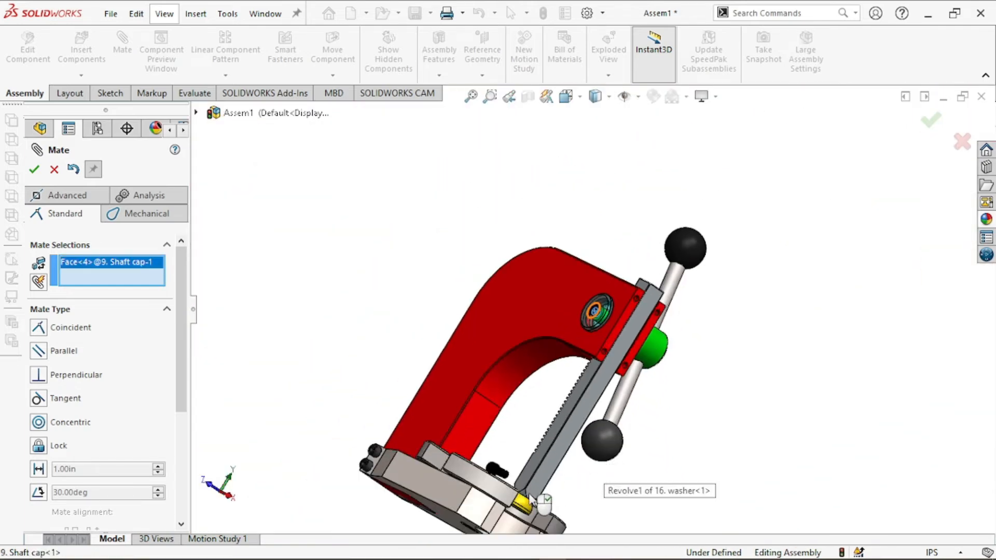
{"action": "scroll", "coordinate": [504, 476], "scroll_direction": "down", "scroll_amount": 6}
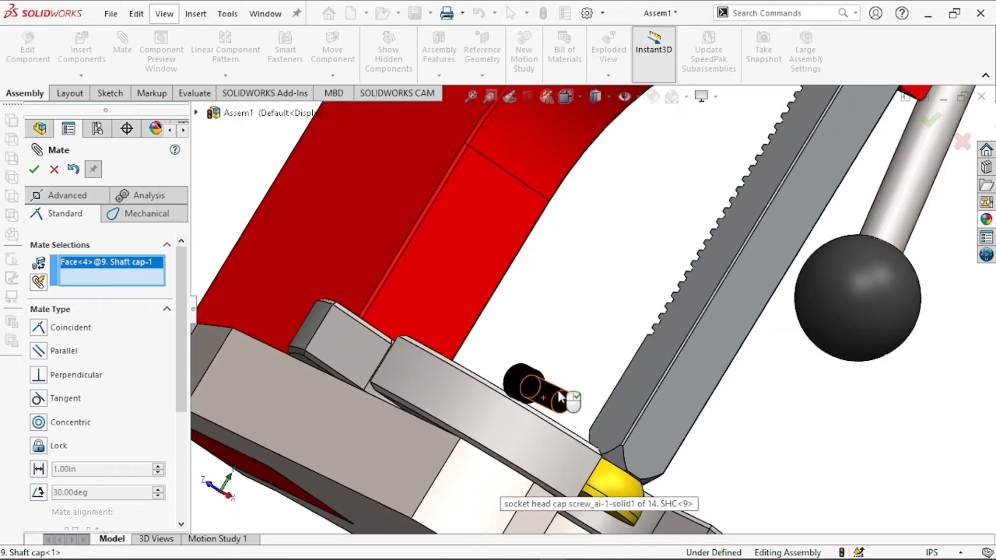
{"action": "left_click", "coordinate": [551, 392]}
{"action": "scroll", "coordinate": [618, 289], "scroll_direction": "up", "scroll_amount": 5}
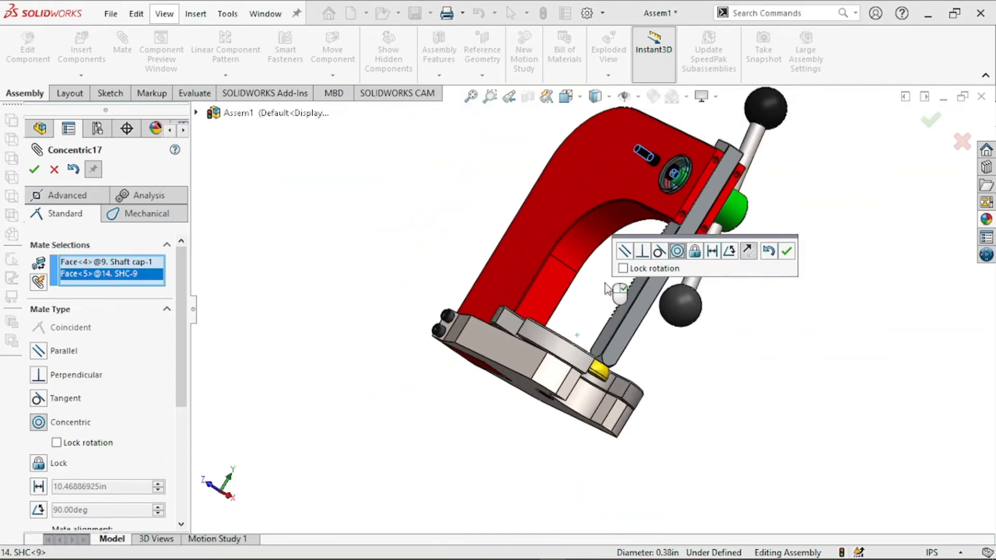
{"action": "scroll", "coordinate": [652, 156], "scroll_direction": "down", "scroll_amount": 6}
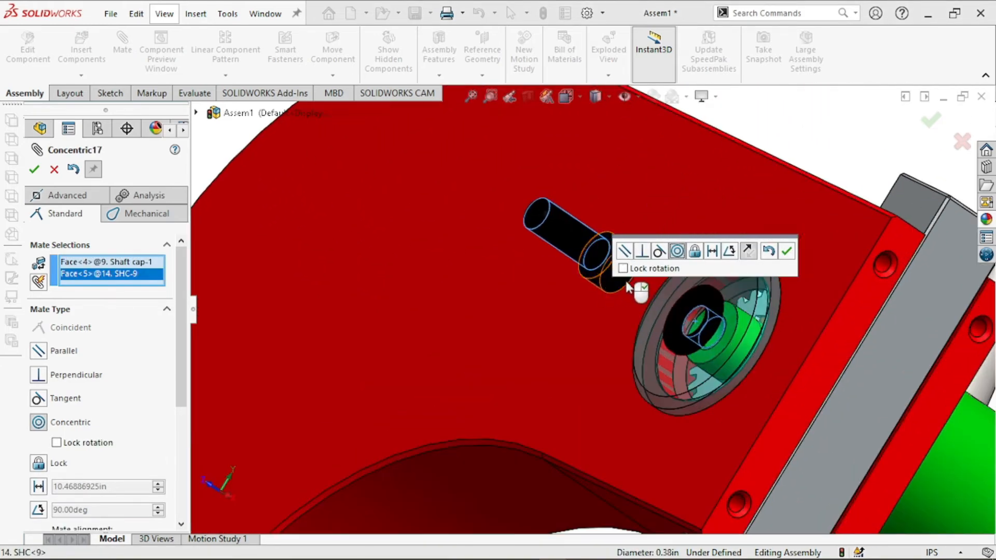
{"action": "left_click", "coordinate": [748, 251]}
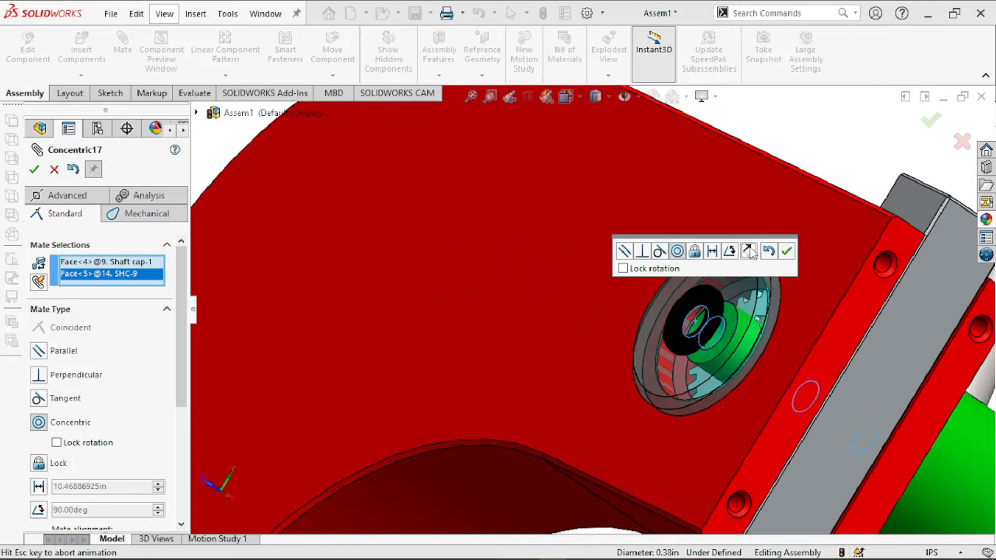
{"action": "left_click", "coordinate": [787, 252]}
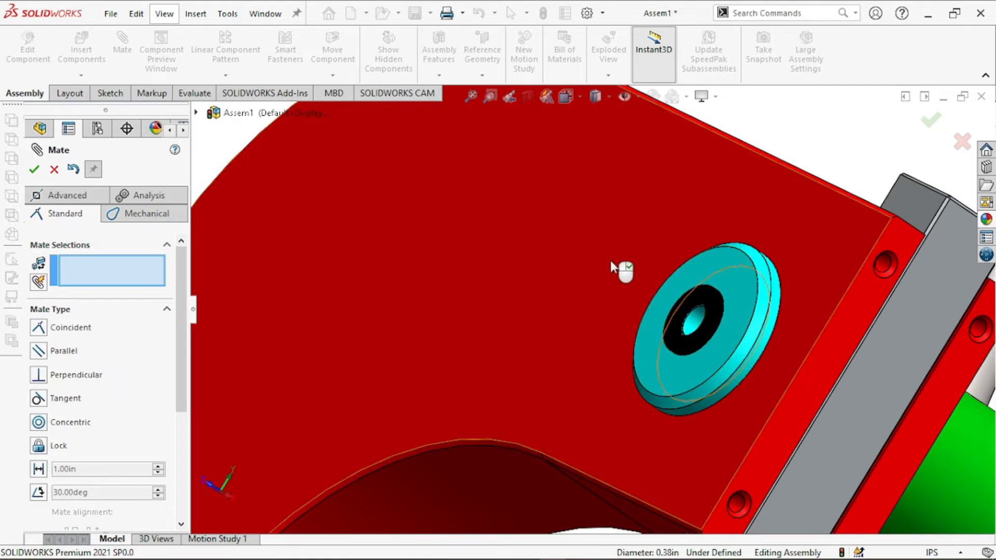
Finish mating, hide the frame and handle shaft, and make the spur gear transparent to expose the screw.
{"action": "key", "text": "Escape"}
{"action": "key", "text": "Tab"}
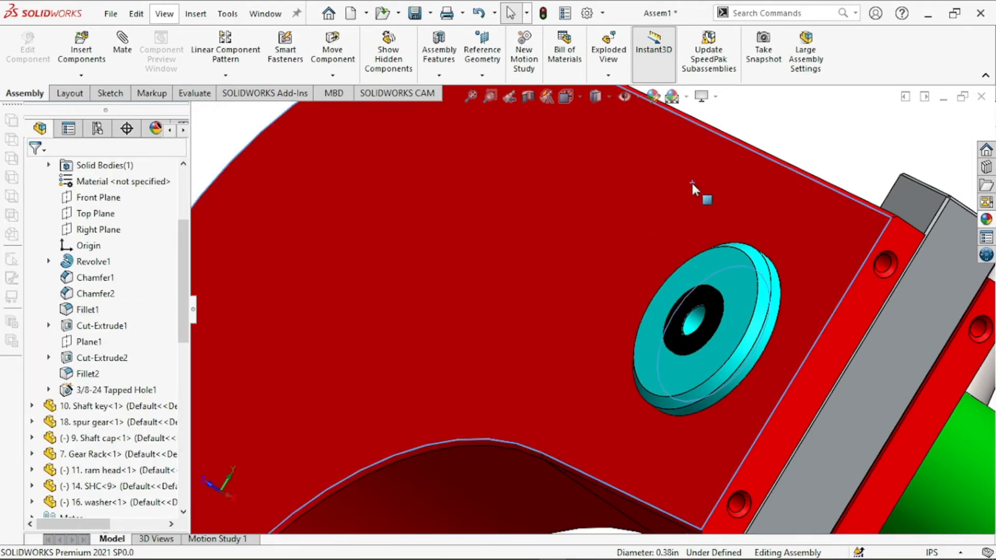
{"action": "middle_click_drag", "start_coordinate": [695, 290], "coordinate": [700, 393]}
{"action": "right_click", "coordinate": [603, 316]}
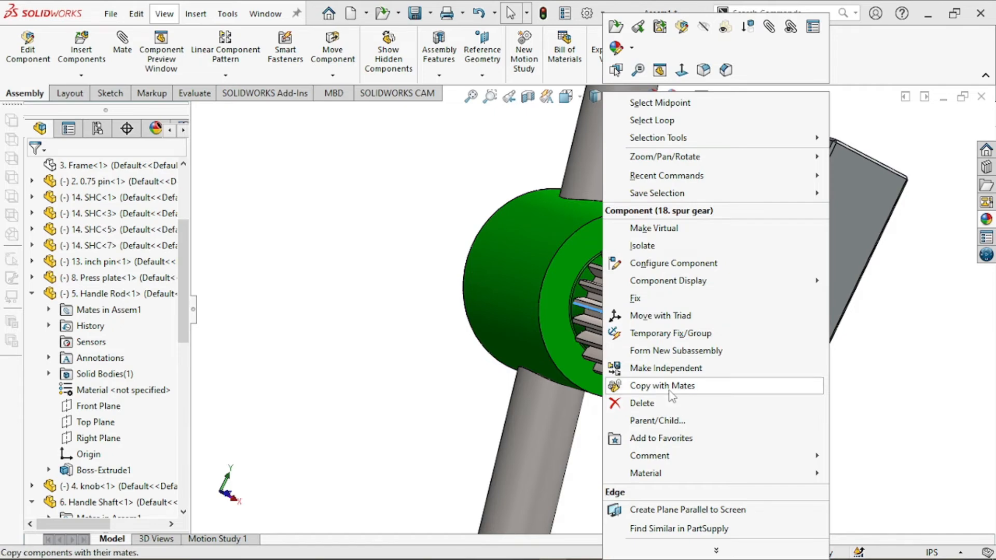
{"action": "key", "text": "Escape"}
{"action": "right_click", "coordinate": [620, 291]}
{"action": "left_click", "coordinate": [740, 27]}
{"action": "middle_click_drag", "start_coordinate": [680, 295], "coordinate": [685, 340]}
{"action": "right_click", "coordinate": [758, 359]}
{"action": "left_click", "coordinate": [859, 14]}
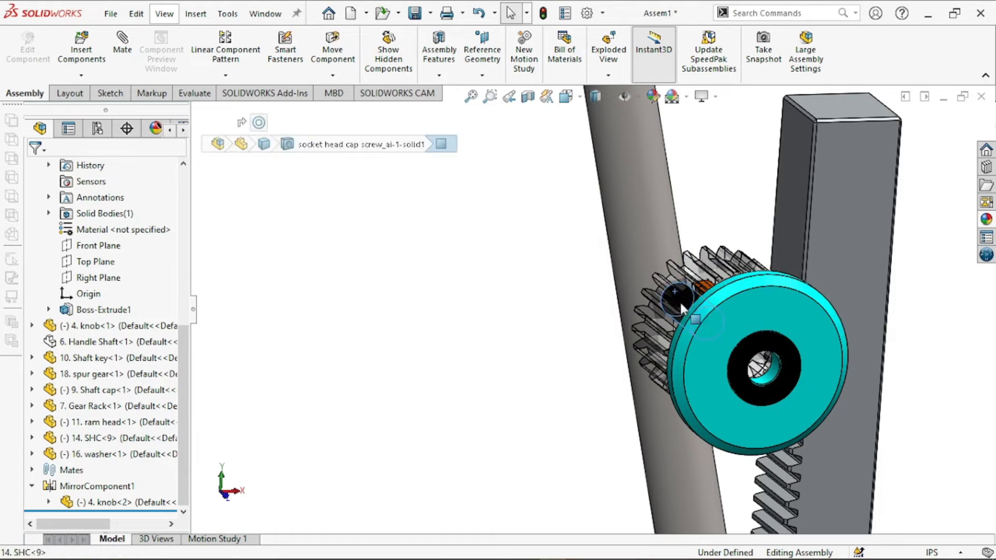
Move the SHC screw along its axis until it sits outside the shaft cap and washer.
{"action": "left_click_drag", "start_coordinate": [677, 296], "coordinate": [801, 438]}
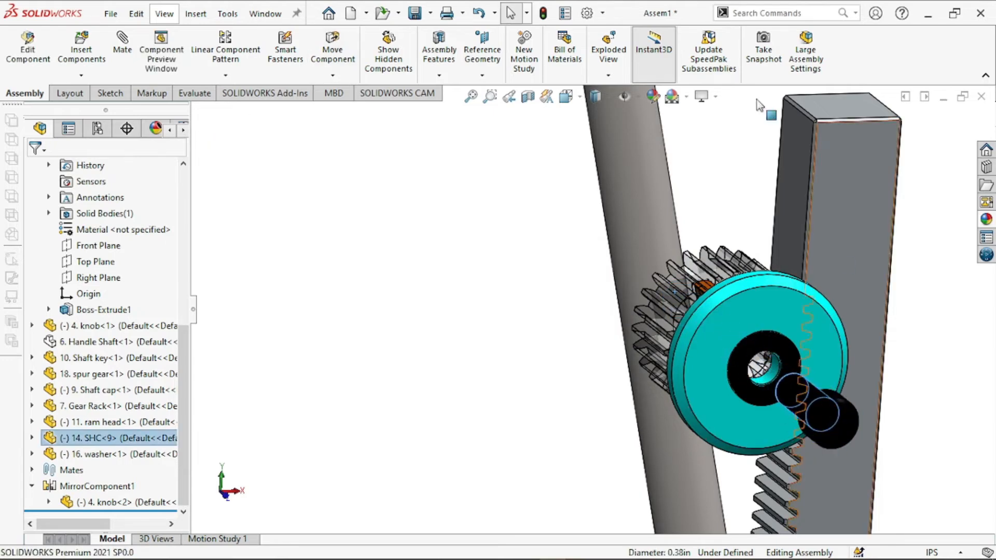
{"action": "left_click", "coordinate": [654, 52]}
{"action": "left_click", "coordinate": [693, 162]}
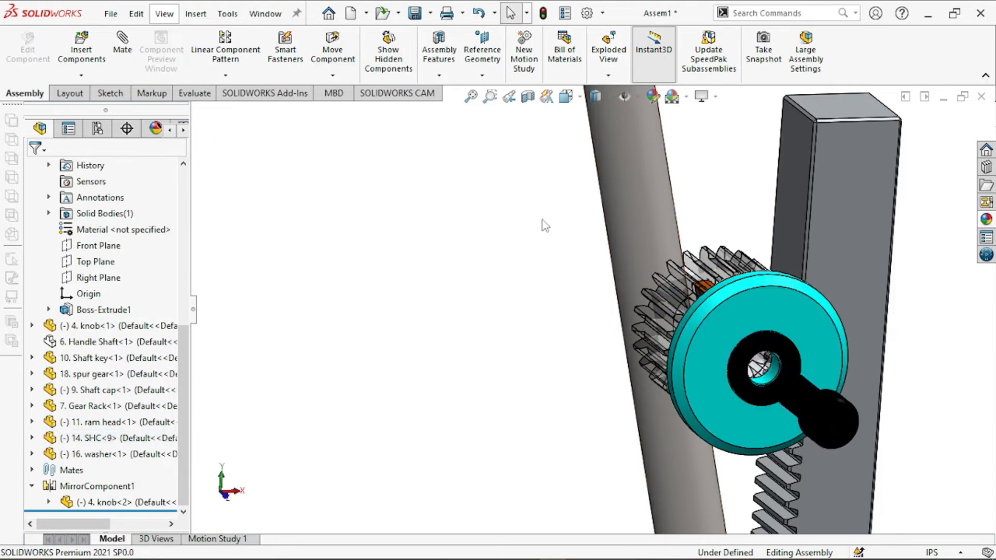
Restore the spur gear to opaque display.
{"action": "right_click", "coordinate": [668, 306]}
{"action": "right_click", "coordinate": [696, 251]}
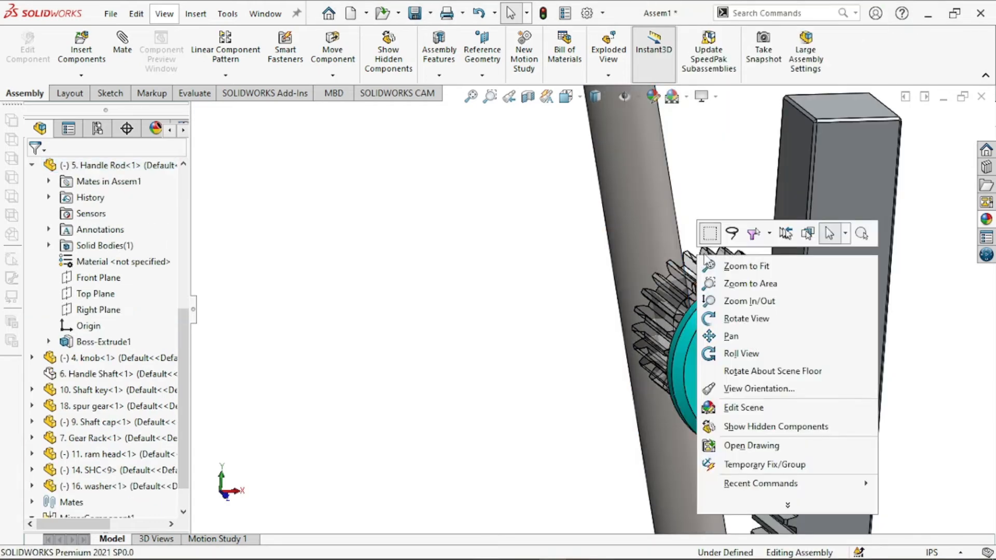
{"action": "right_click", "coordinate": [709, 266]}
{"action": "left_click", "coordinate": [819, 16]}
{"action": "middle_click_drag", "start_coordinate": [753, 369], "coordinate": [692, 298]}
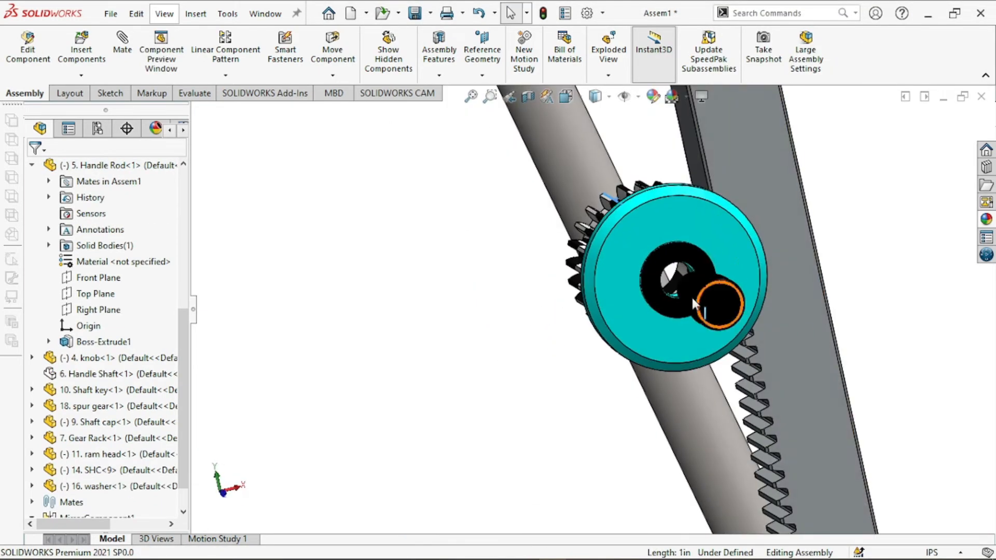
Try to show the hidden handle shaft again.
{"action": "scroll", "coordinate": [691, 298], "scroll_direction": "up", "scroll_amount": 5}
{"action": "right_click", "coordinate": [86, 374]}
{"action": "left_click", "coordinate": [128, 50]}
{"action": "right_click", "coordinate": [52, 374]}
{"action": "left_click", "coordinate": [129, 49]}
{"action": "right_click", "coordinate": [50, 389]}
{"action": "left_click", "coordinate": [128, 50]}
Show the hidden frame component again.
{"action": "scroll", "coordinate": [69, 397], "scroll_direction": "up", "scroll_amount": 6}
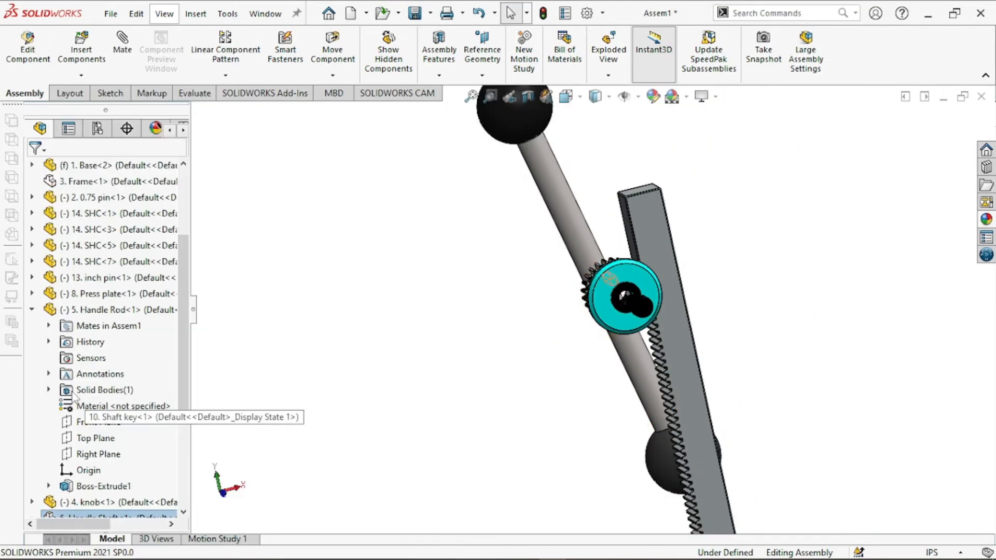
{"action": "left_click", "coordinate": [52, 311]}
{"action": "left_click", "coordinate": [114, 265]}
{"action": "left_click", "coordinate": [372, 361]}
{"action": "left_click", "coordinate": [440, 323]}
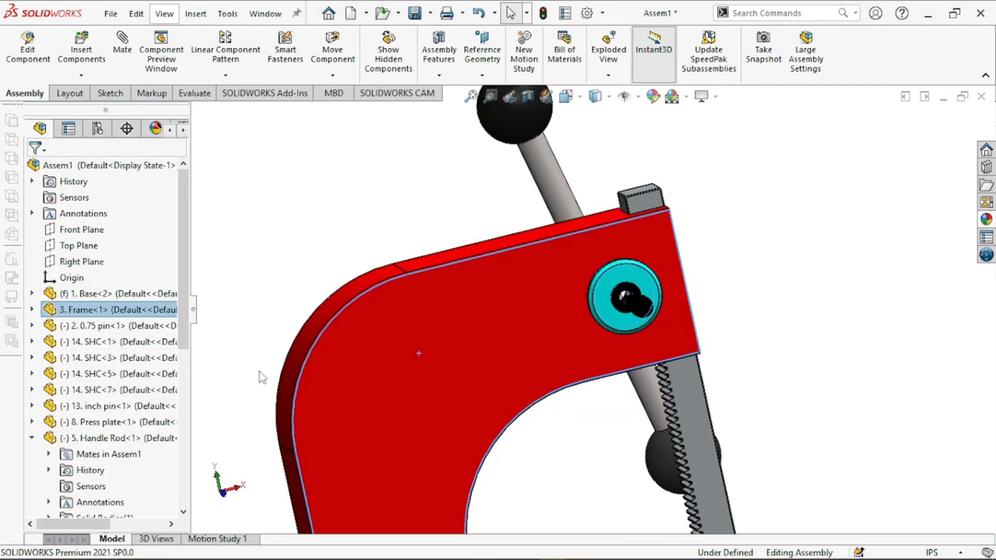
{"action": "left_click", "coordinate": [260, 377]}
Show the hidden 6. Handle Shaft component on the handle side of the frame.
{"action": "middle_click_drag", "start_coordinate": [882, 259], "coordinate": [764, 240]}
{"action": "scroll", "coordinate": [111, 332], "scroll_direction": "down", "scroll_amount": 6}
{"action": "left_click", "coordinate": [85, 359]}
{"action": "left_click", "coordinate": [86, 359]}
{"action": "left_click", "coordinate": [149, 316]}
{"action": "scroll", "coordinate": [101, 407], "scroll_direction": "down", "scroll_amount": 1}
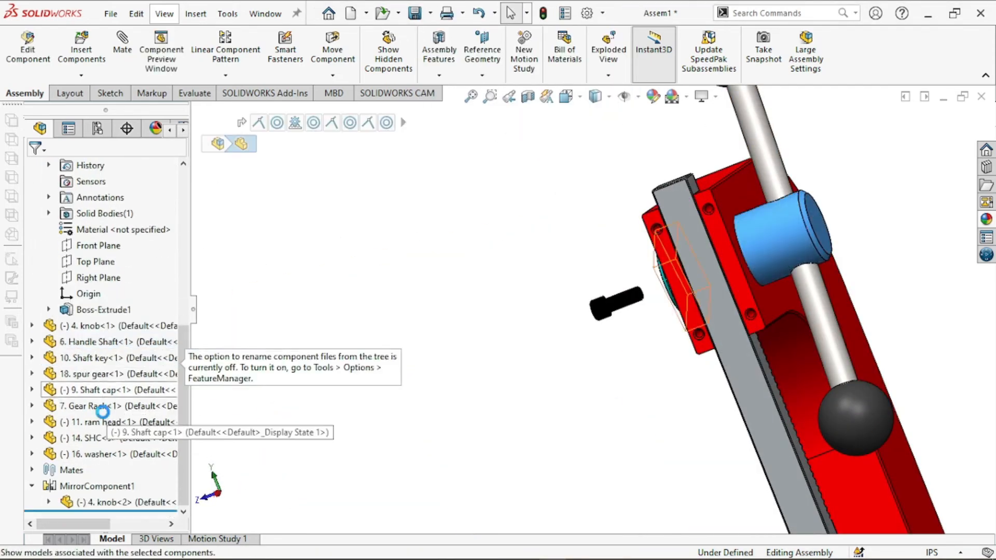
Apply the plain color appearance to the SHC screw in front of the shaft cap.
{"action": "scroll", "coordinate": [102, 412], "scroll_direction": "up", "scroll_amount": 3}
{"action": "left_click", "coordinate": [321, 358]}
{"action": "middle_click_drag", "start_coordinate": [518, 311], "coordinate": [455, 324]}
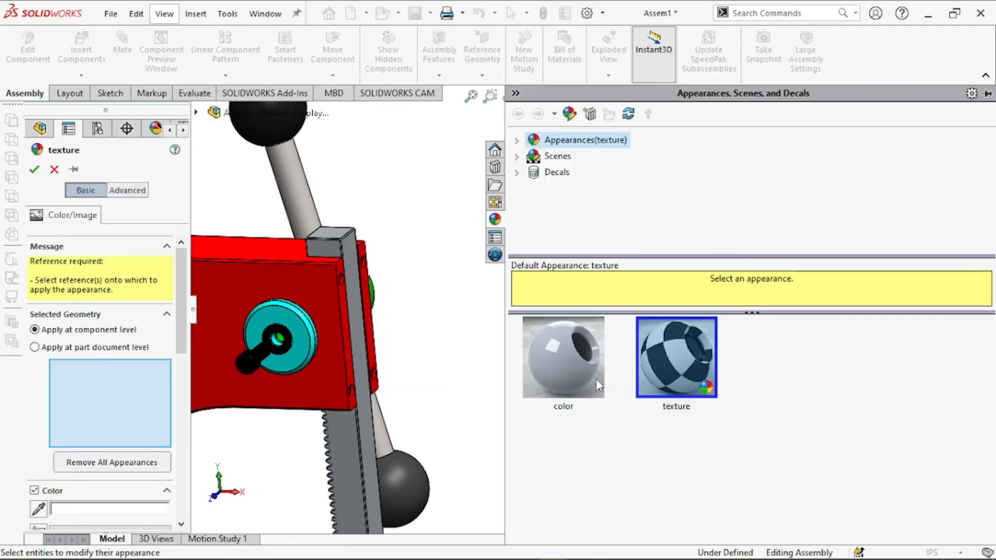
{"action": "left_click", "coordinate": [566, 358]}
{"action": "left_click", "coordinate": [246, 364]}
{"action": "right_click", "coordinate": [254, 367]}
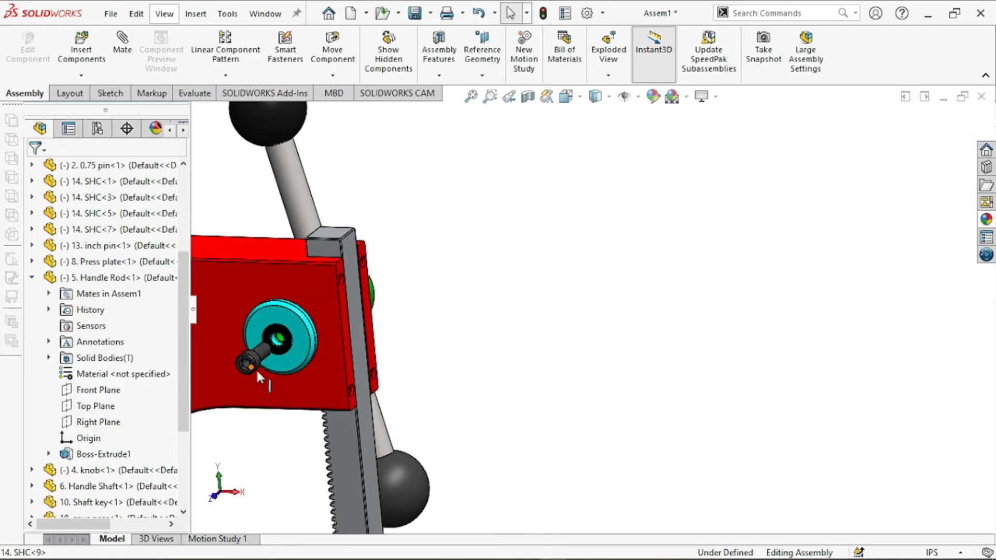
Mate the underside of the SHC screw's head coincident with the washer's outer face and finish mating.
{"action": "scroll", "coordinate": [259, 370], "scroll_direction": "down", "scroll_amount": 4}
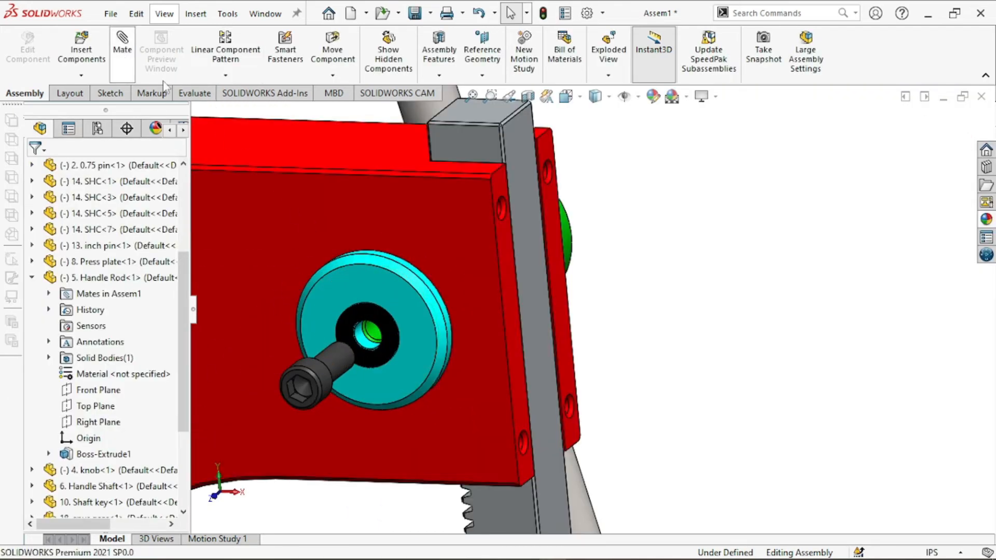
{"action": "left_click", "coordinate": [388, 334]}
{"action": "middle_click_drag", "start_coordinate": [649, 295], "coordinate": [530, 383]}
{"action": "scroll", "coordinate": [379, 353], "scroll_direction": "down", "scroll_amount": 4}
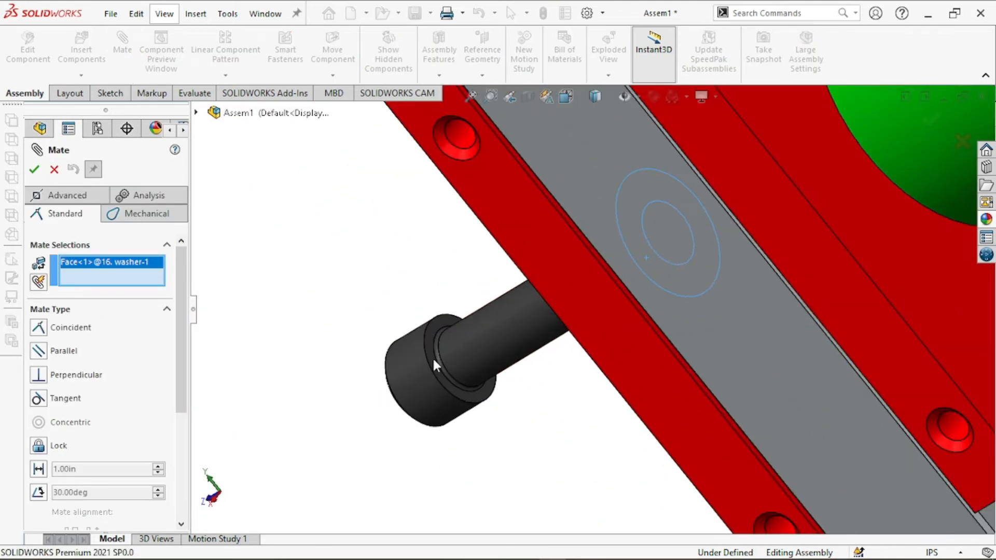
{"action": "left_click", "coordinate": [431, 360]}
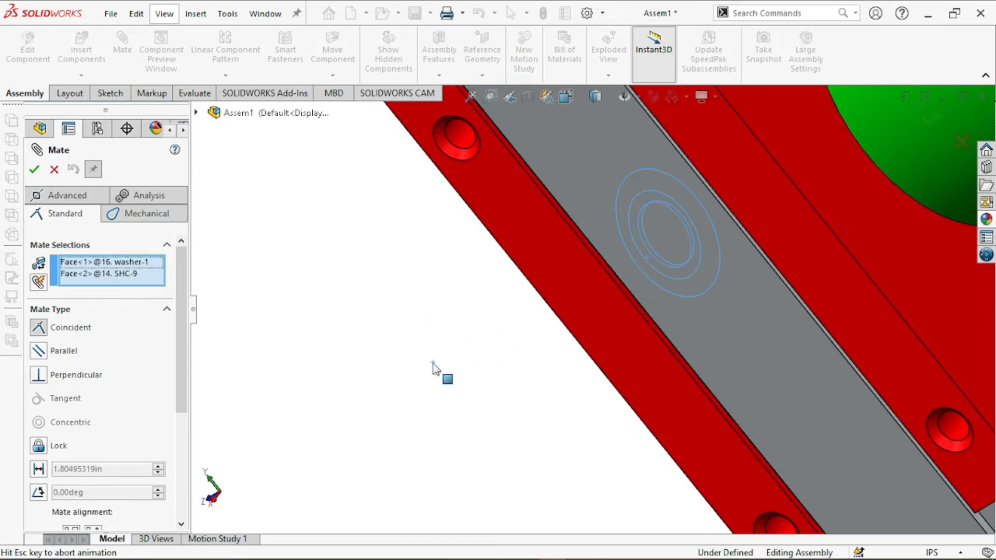
{"action": "left_click", "coordinate": [33, 170]}
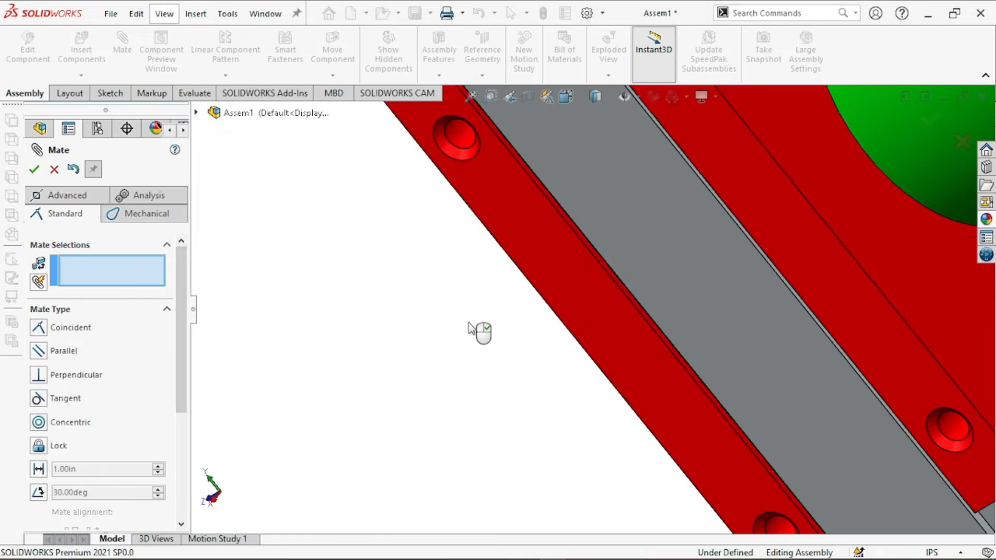
{"action": "middle_click_drag", "start_coordinate": [469, 328], "coordinate": [573, 272]}
{"action": "scroll", "coordinate": [263, 340], "scroll_direction": "up", "scroll_amount": 5}
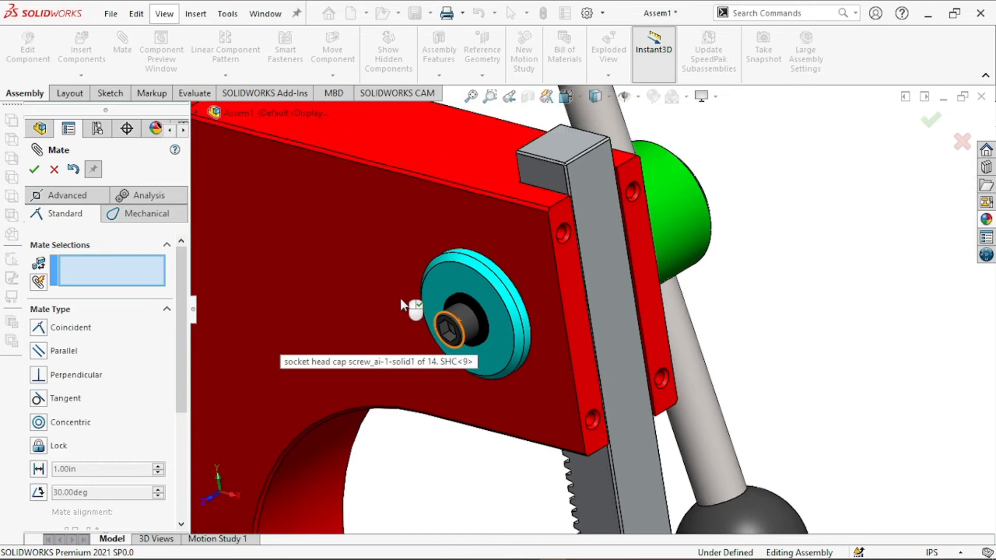
{"action": "scroll", "coordinate": [400, 297], "scroll_direction": "up", "scroll_amount": 6}
{"action": "left_click", "coordinate": [34, 169]}
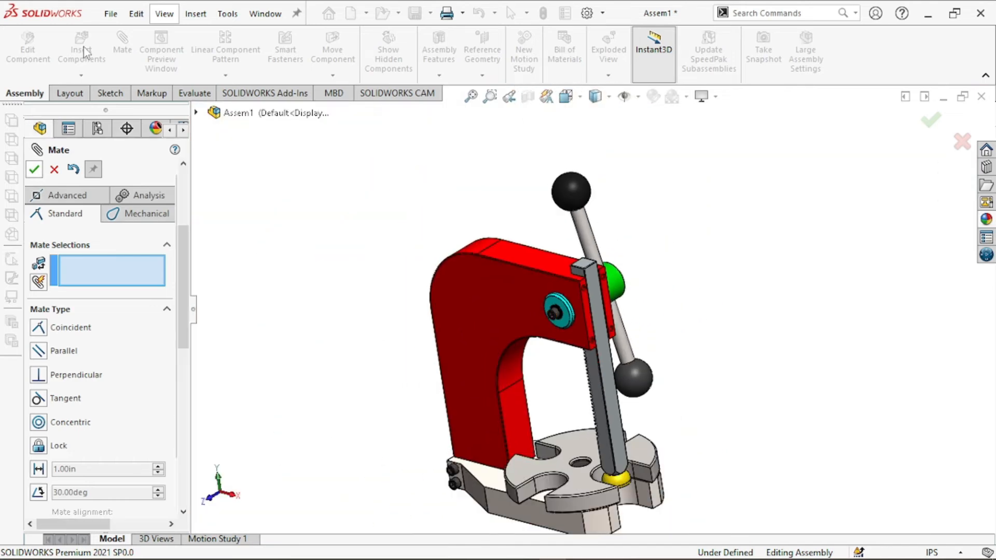
Insert the 12. front plate part, rotated upright in 90-degree increments about Y and X, and place it in front of the frame's head.
{"action": "left_click", "coordinate": [84, 52]}
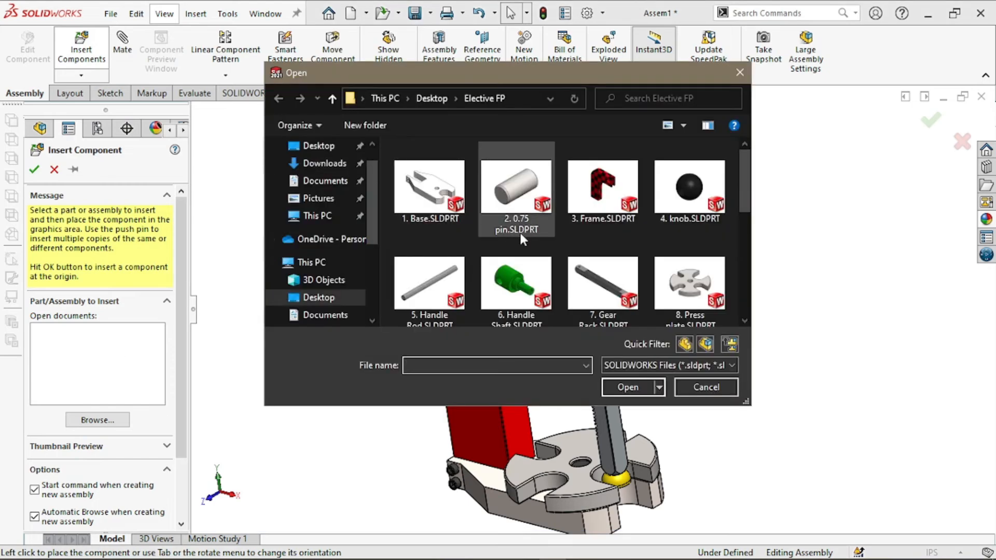
{"action": "scroll", "coordinate": [518, 230], "scroll_direction": "down", "scroll_amount": 5}
{"action": "scroll", "coordinate": [675, 258], "scroll_direction": "up", "scroll_amount": 3}
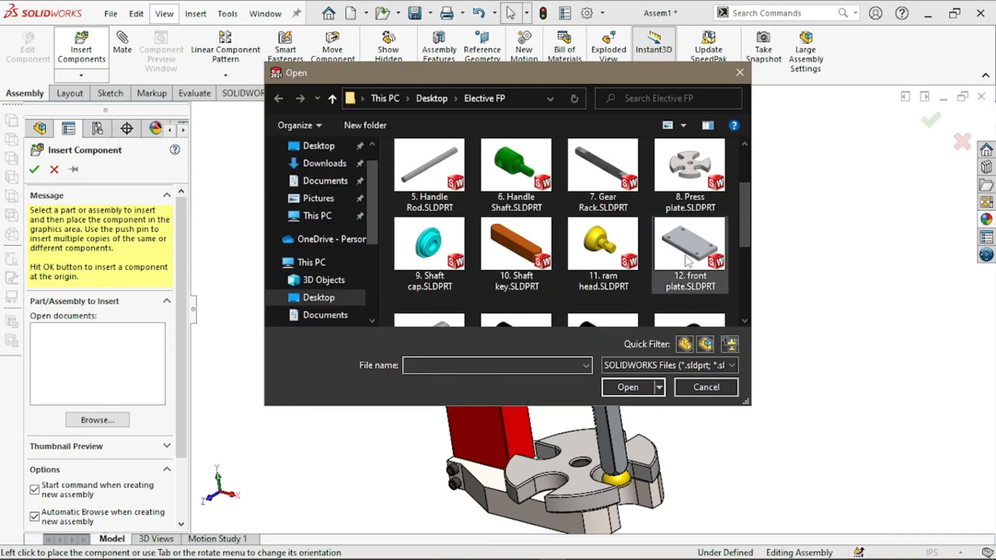
{"action": "left_click", "coordinate": [688, 259]}
{"action": "left_click", "coordinate": [639, 382]}
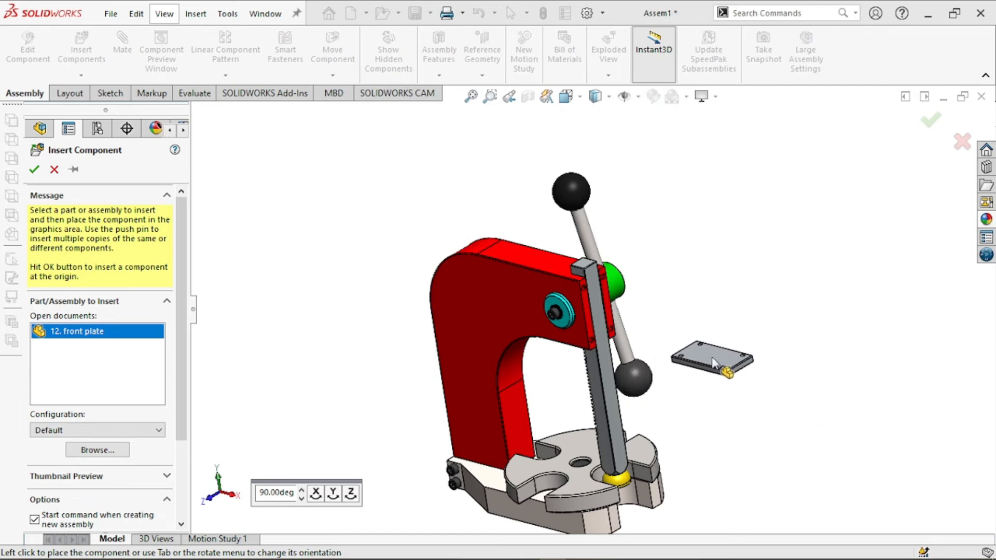
{"action": "left_click", "coordinate": [332, 494]}
{"action": "left_click", "coordinate": [315, 493]}
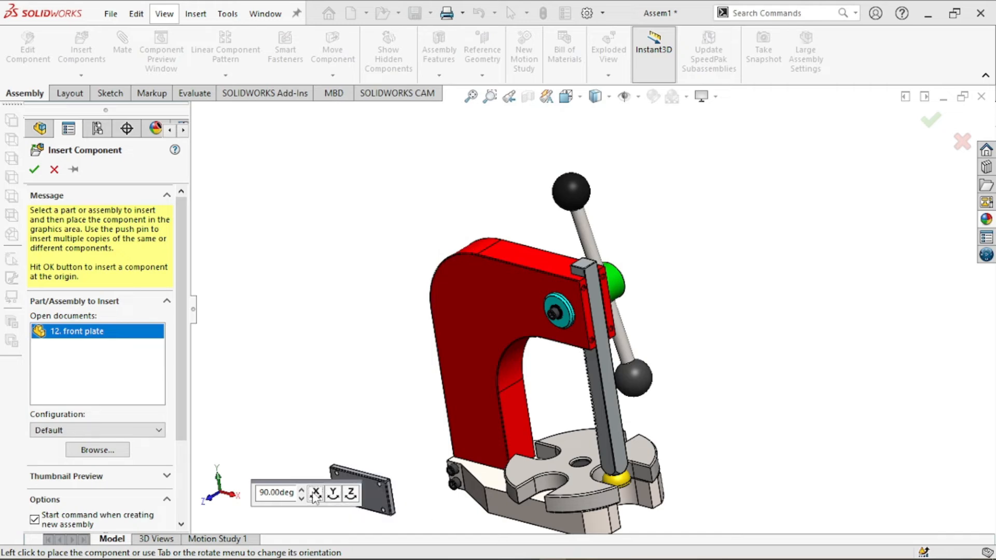
{"action": "left_click", "coordinate": [314, 494]}
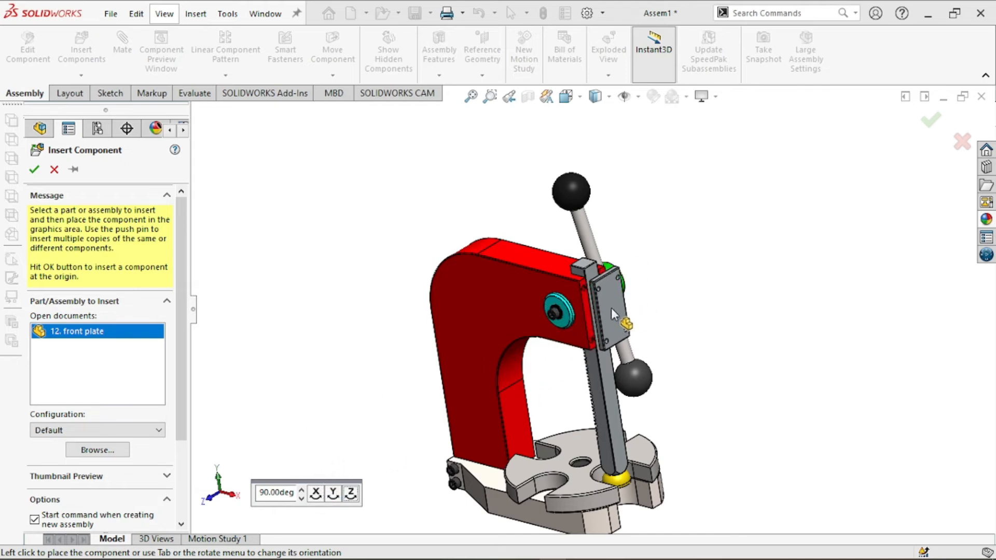
{"action": "left_click", "coordinate": [611, 307]}
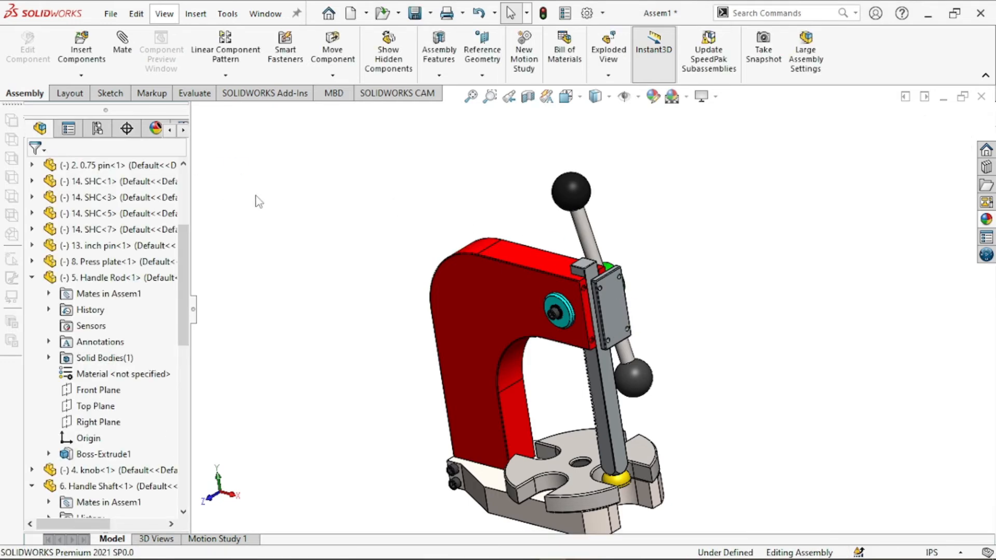
Mate the front plate's upper handle-side hole concentric with the matching hole in the frame.
{"action": "scroll", "coordinate": [613, 266], "scroll_direction": "down", "scroll_amount": 7}
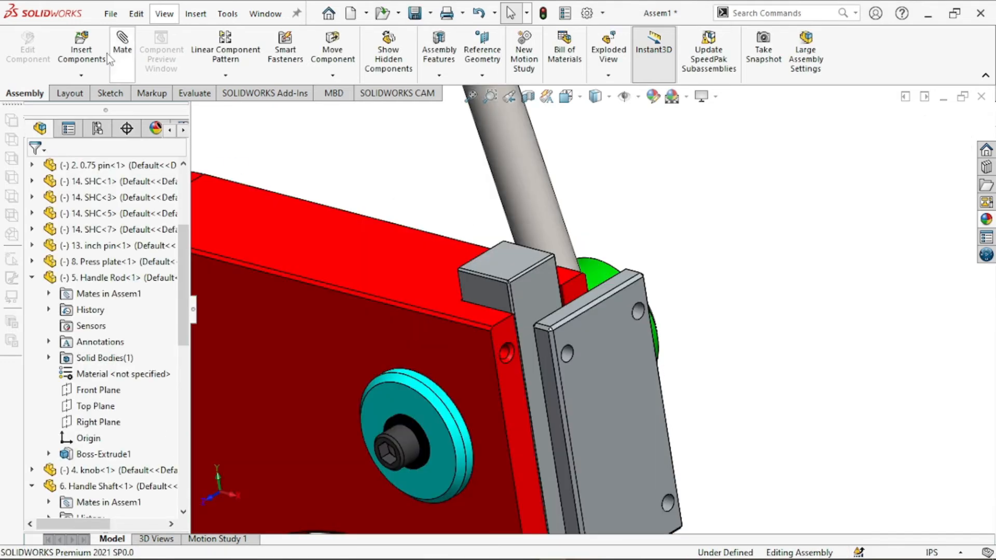
{"action": "key", "text": "m"}
{"action": "left_click", "coordinate": [636, 309]}
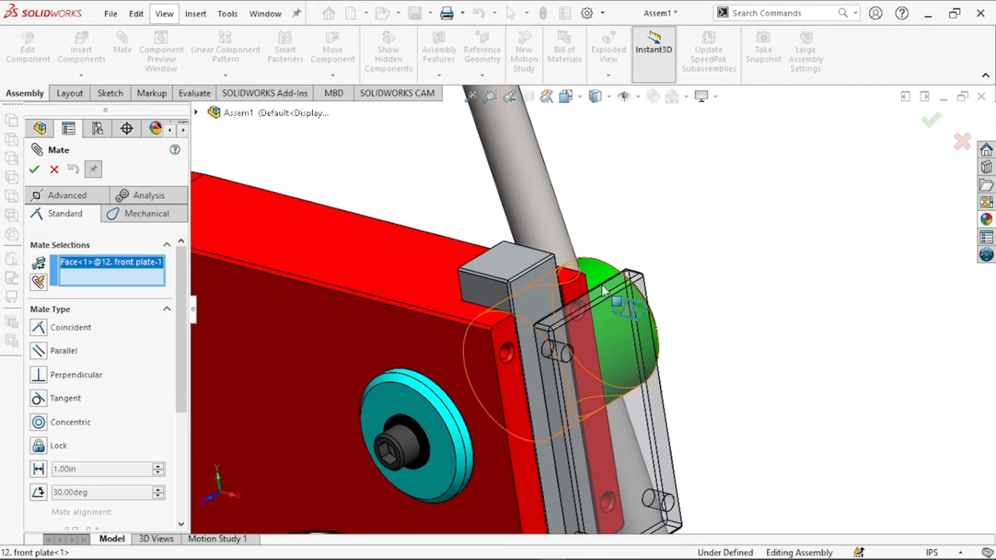
{"action": "left_click", "coordinate": [573, 307]}
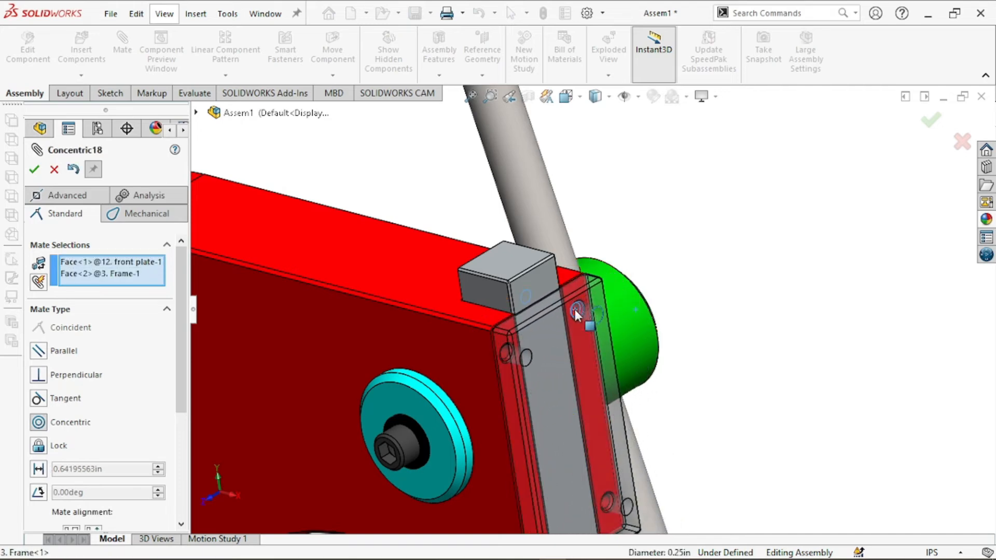
{"action": "left_click", "coordinate": [33, 169]}
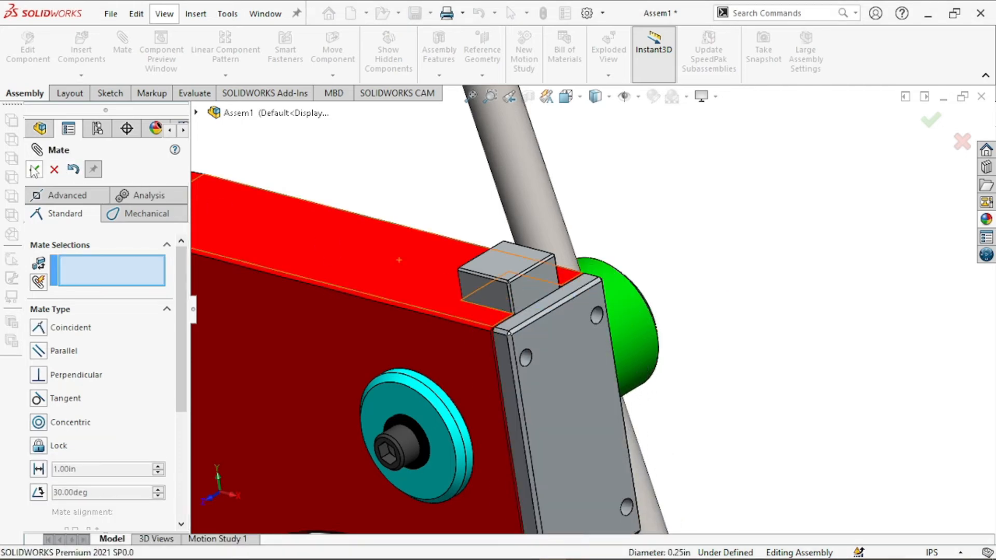
Pull the front plate away from the frame and mate its back face coincident with the frame's front face.
{"action": "left_click_drag", "start_coordinate": [598, 413], "coordinate": [643, 427]}
{"action": "left_click", "coordinate": [513, 395]}
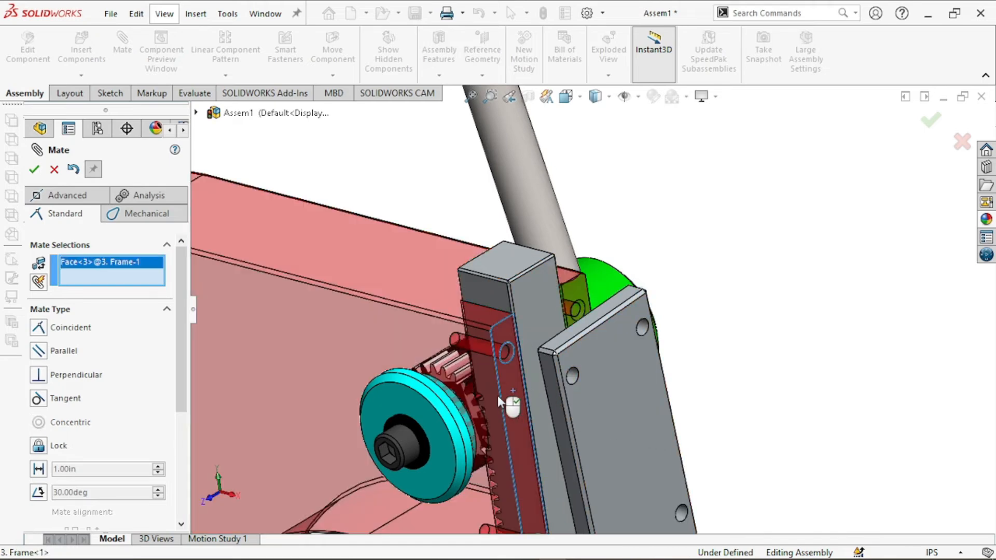
{"action": "left_click", "coordinate": [450, 410]}
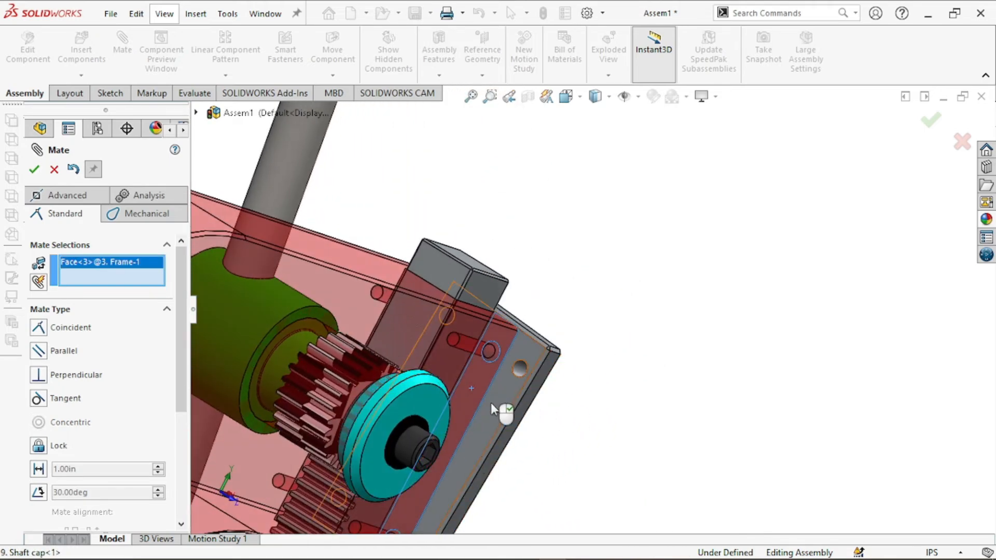
{"action": "middle_click_drag", "start_coordinate": [646, 404], "coordinate": [513, 348]}
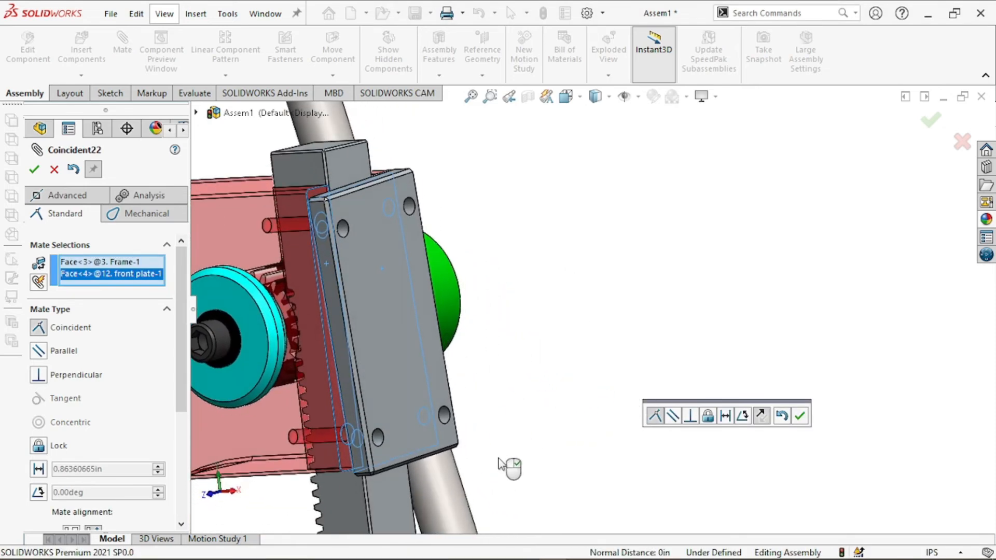
{"action": "scroll", "coordinate": [495, 461], "scroll_direction": "up", "scroll_amount": 1}
{"action": "right_click", "coordinate": [549, 401]}
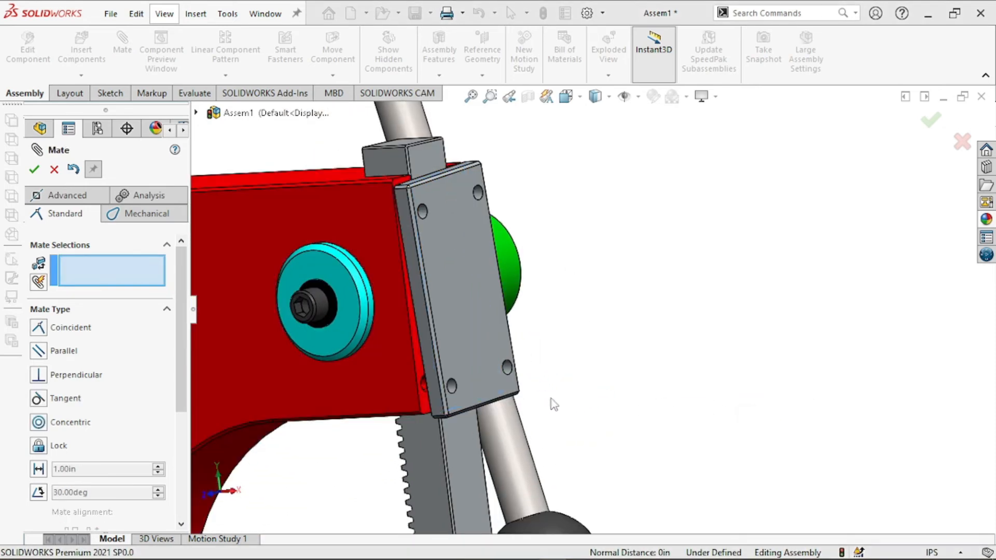
Mate the front plate's lower hole on the shaft cap side concentric with the frame's matching hole and finish mating.
{"action": "left_click", "coordinate": [454, 395]}
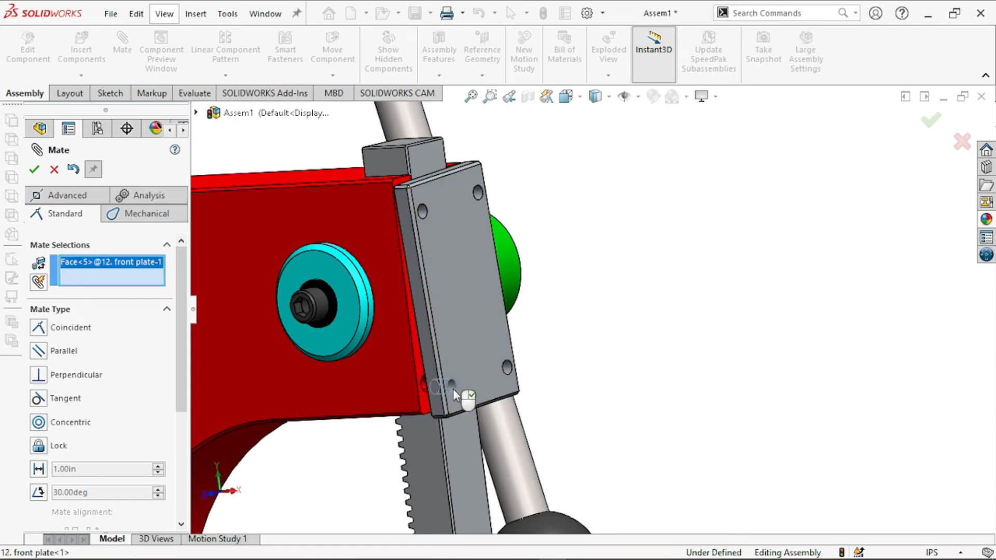
{"action": "left_click", "coordinate": [425, 384]}
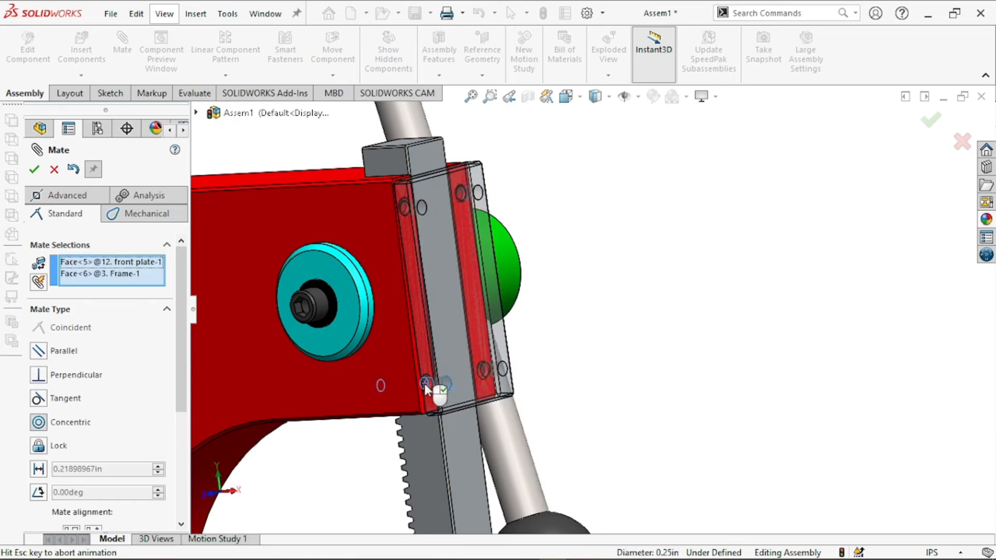
{"action": "left_click", "coordinate": [34, 171]}
{"action": "right_click", "coordinate": [602, 399]}
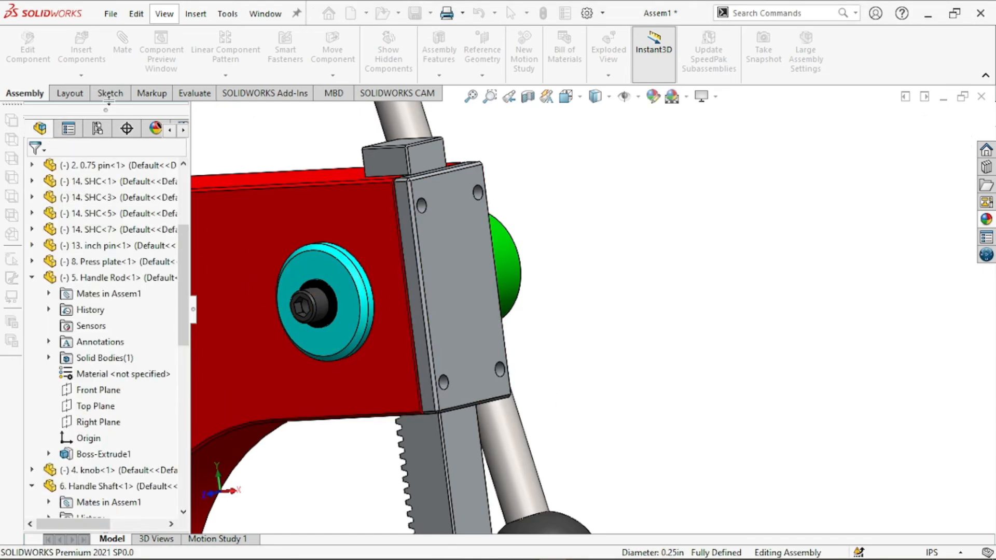
Insert the 15. shc screw part and place it in the open space beside the front plate.
{"action": "left_click", "coordinate": [82, 53]}
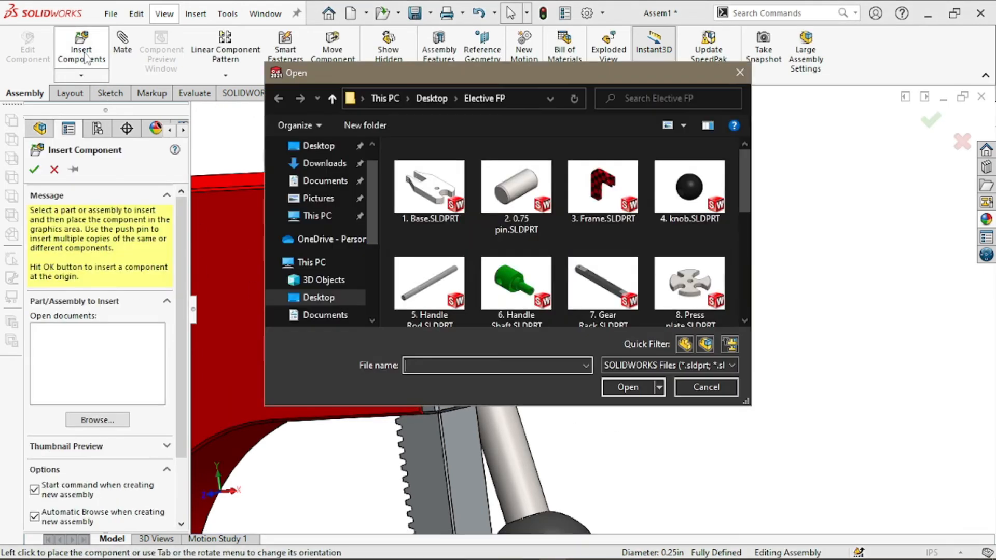
{"action": "scroll", "coordinate": [602, 280], "scroll_direction": "down", "scroll_amount": 5}
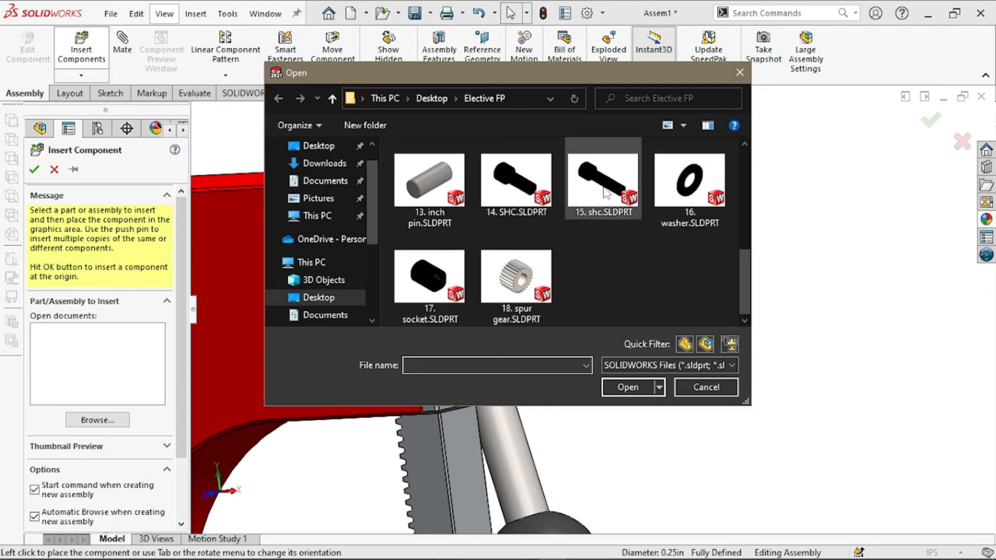
{"action": "left_click", "coordinate": [606, 193]}
{"action": "left_click", "coordinate": [628, 387]}
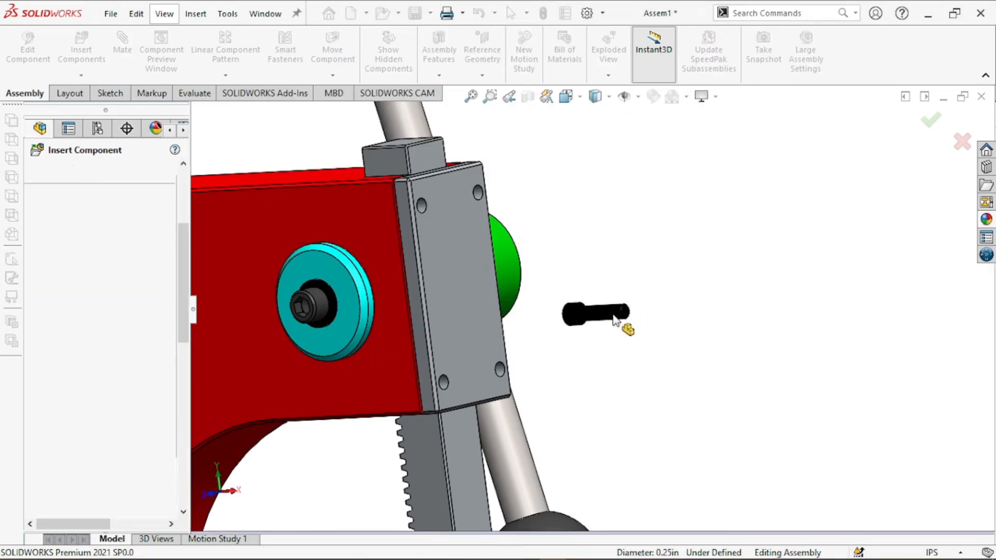
{"action": "left_click", "coordinate": [612, 318]}
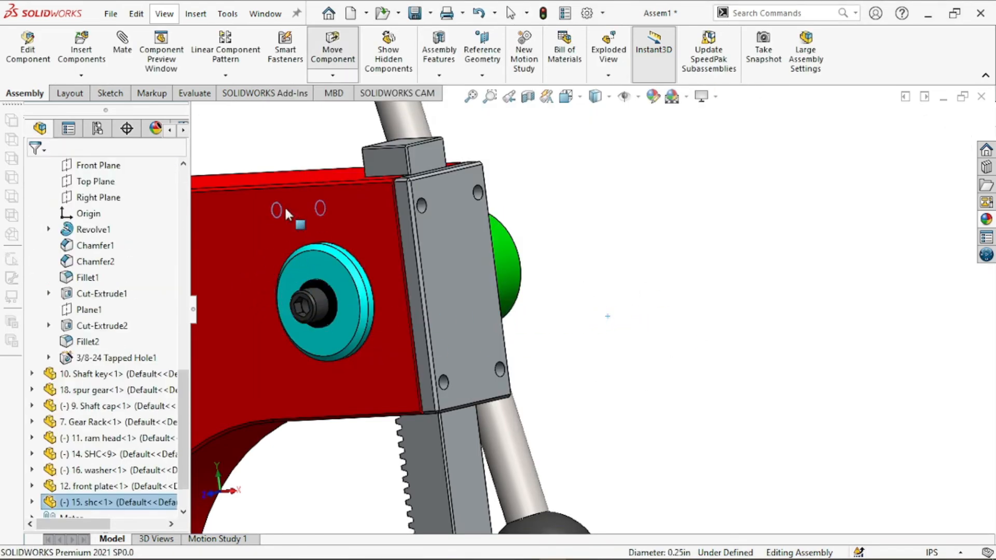
Rotate the 15. shc screw so its shank points toward the front plate, and move it beside the plate.
{"action": "left_click_drag", "start_coordinate": [260, 168], "coordinate": [595, 342]}
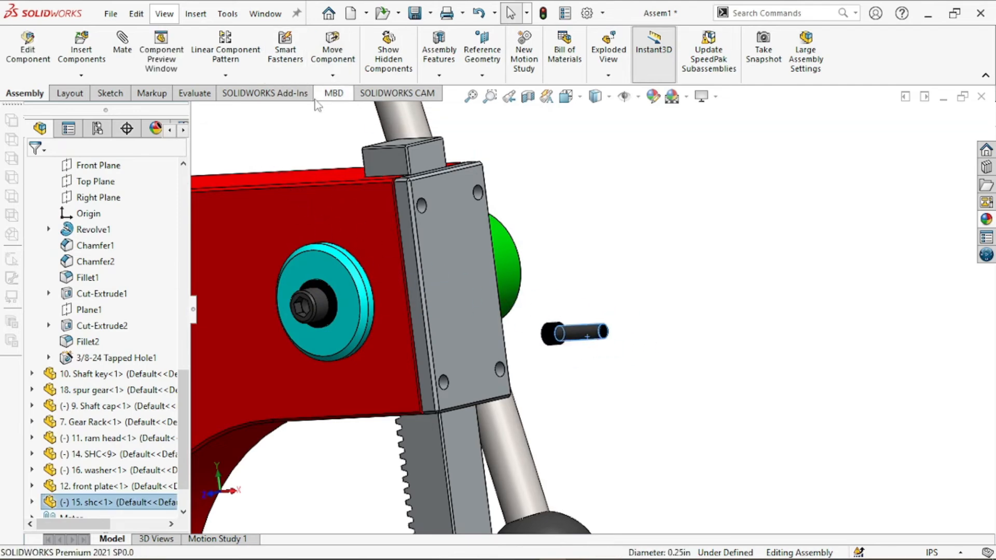
{"action": "left_click", "coordinate": [332, 76]}
{"action": "left_click", "coordinate": [345, 107]}
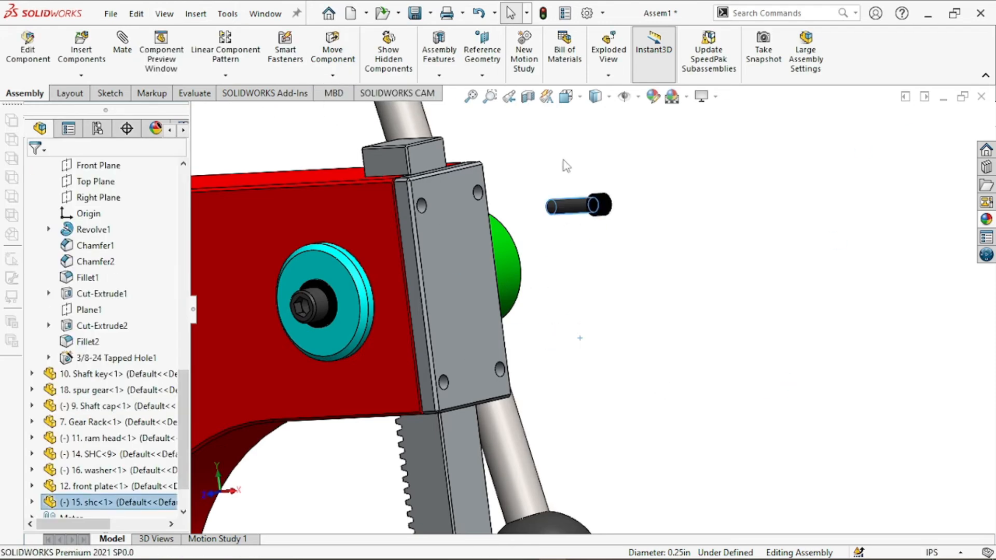
{"action": "left_click", "coordinate": [332, 49]}
{"action": "left_click", "coordinate": [332, 76]}
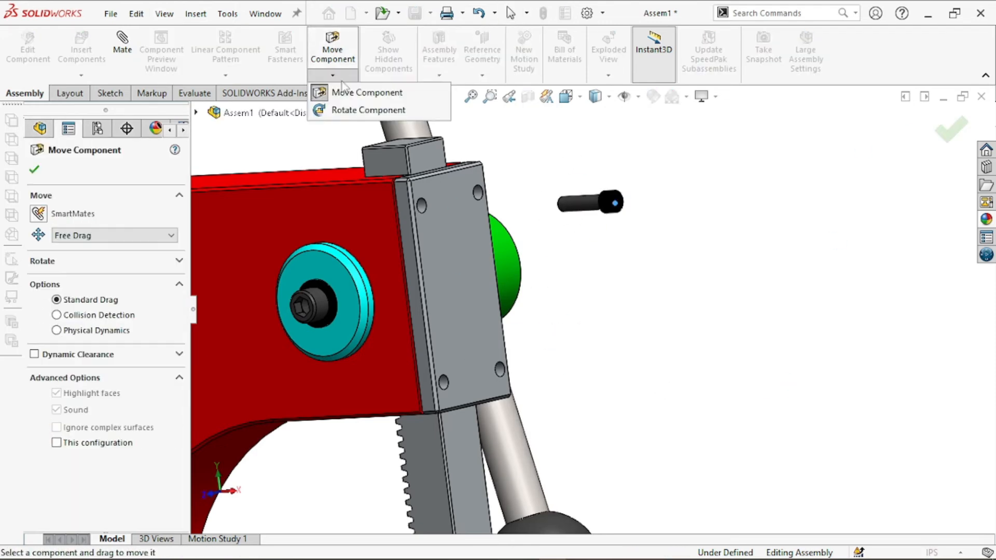
{"action": "left_click", "coordinate": [344, 107]}
{"action": "left_click_drag", "start_coordinate": [575, 157], "coordinate": [551, 241]}
{"action": "key", "text": "Escape"}
{"action": "left_click_drag", "start_coordinate": [577, 200], "coordinate": [563, 280]}
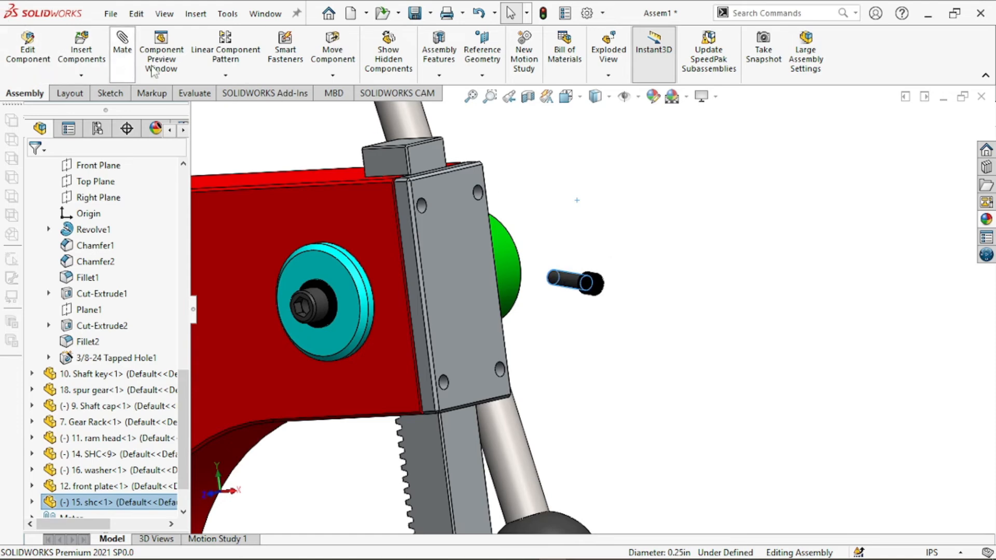
Mate the 15. shc screw's shank concentric with the front plate's upper hole on the shaft cap side.
{"action": "scroll", "coordinate": [565, 281], "scroll_direction": "down", "scroll_amount": 3}
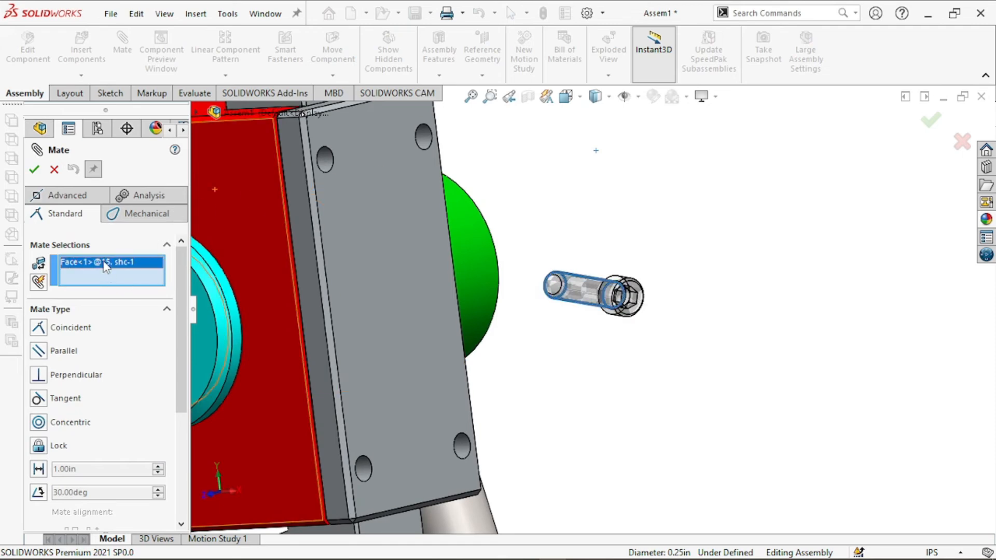
{"action": "key", "text": "Delete"}
{"action": "left_click", "coordinate": [571, 296]}
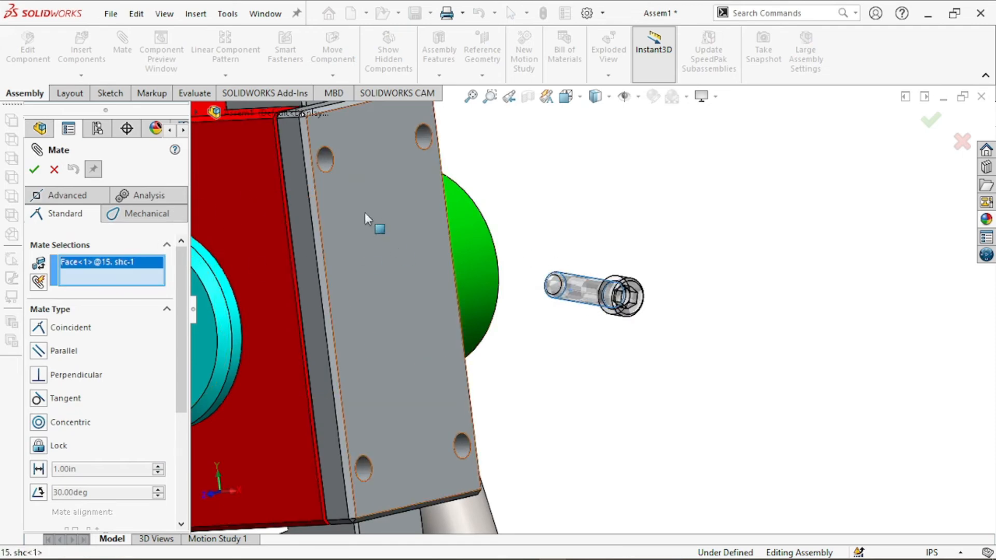
{"action": "left_click", "coordinate": [326, 163]}
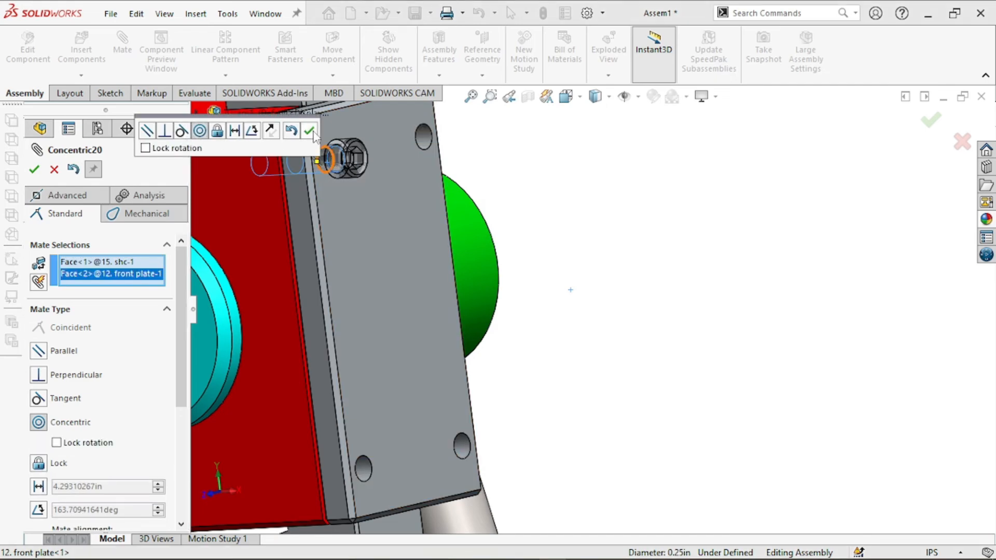
{"action": "left_click", "coordinate": [309, 132]}
Mate the underside of the 15. shc screw's head coincident with the front plate's outer face.
{"action": "scroll", "coordinate": [312, 156], "scroll_direction": "down", "scroll_amount": 4}
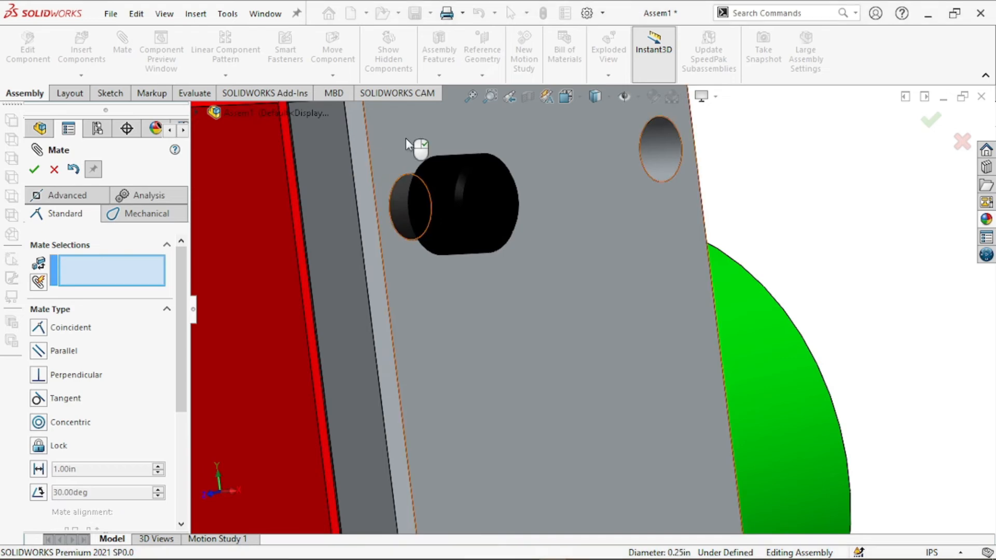
{"action": "middle_click_drag", "start_coordinate": [516, 304], "coordinate": [630, 221]}
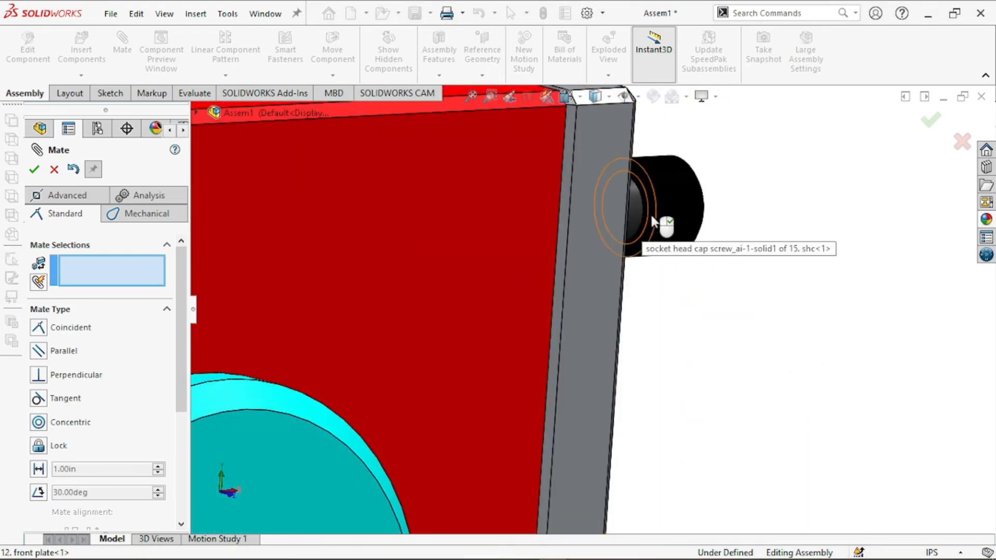
{"action": "left_click", "coordinate": [655, 222]}
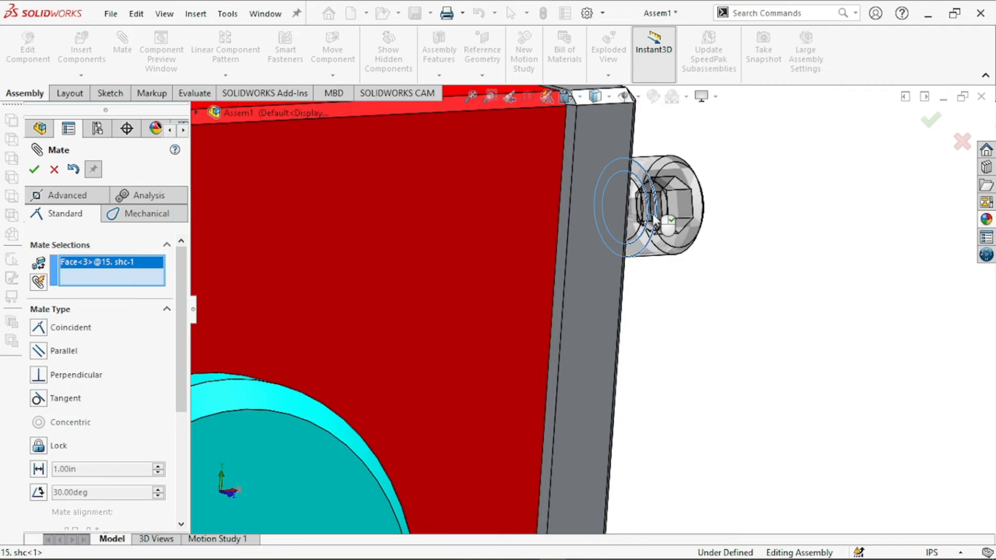
{"action": "middle_click_drag", "start_coordinate": [765, 248], "coordinate": [667, 273]}
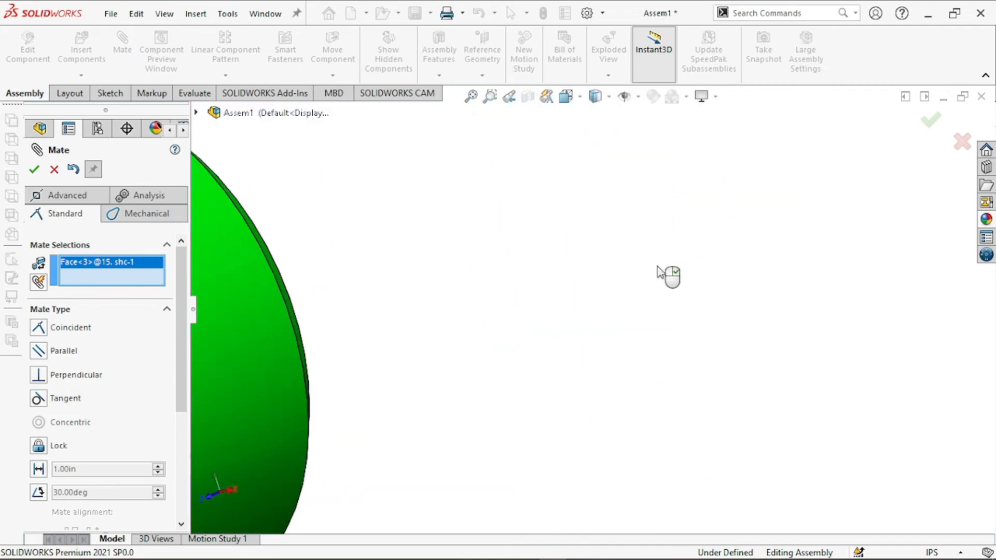
{"action": "middle_click_drag", "start_coordinate": [395, 266], "coordinate": [399, 286]}
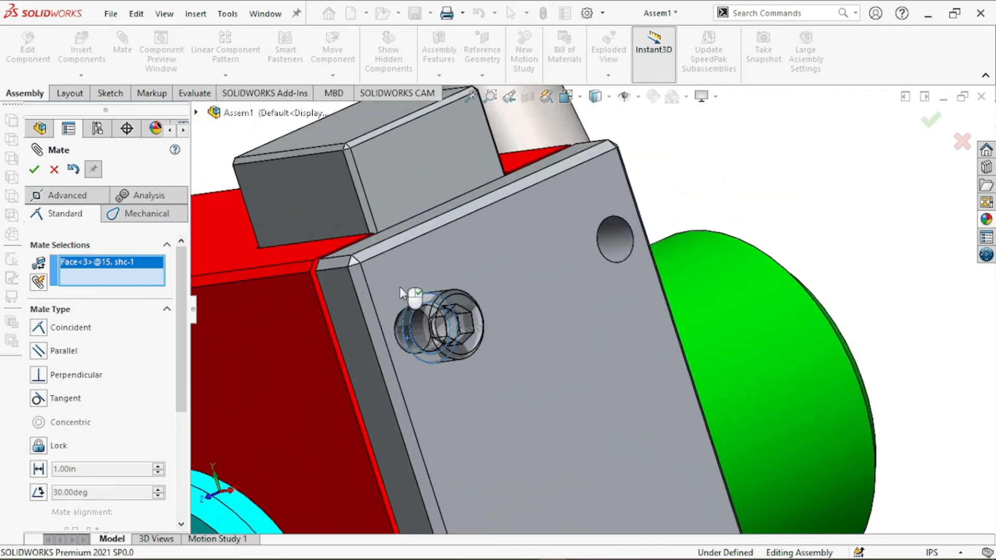
{"action": "left_click", "coordinate": [381, 275]}
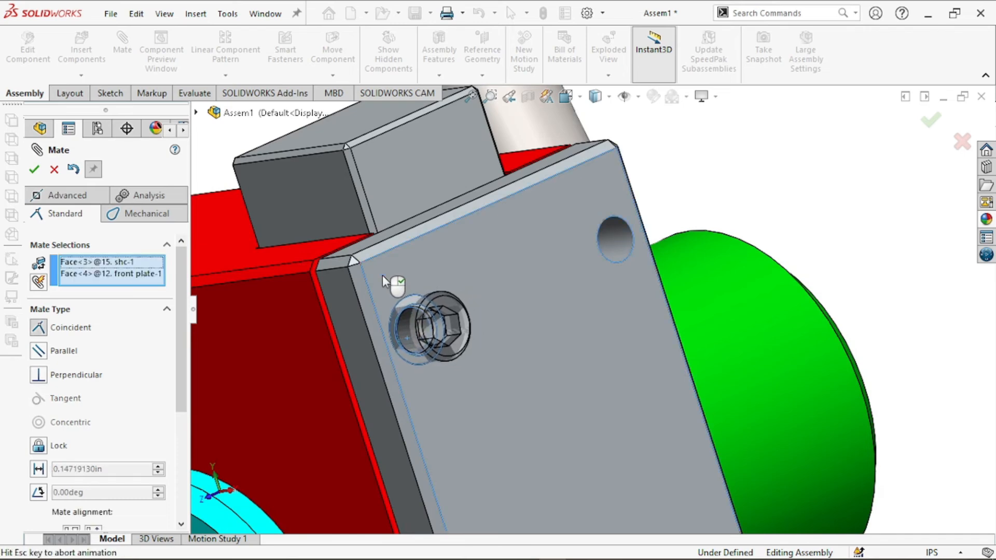
{"action": "left_click", "coordinate": [33, 171]}
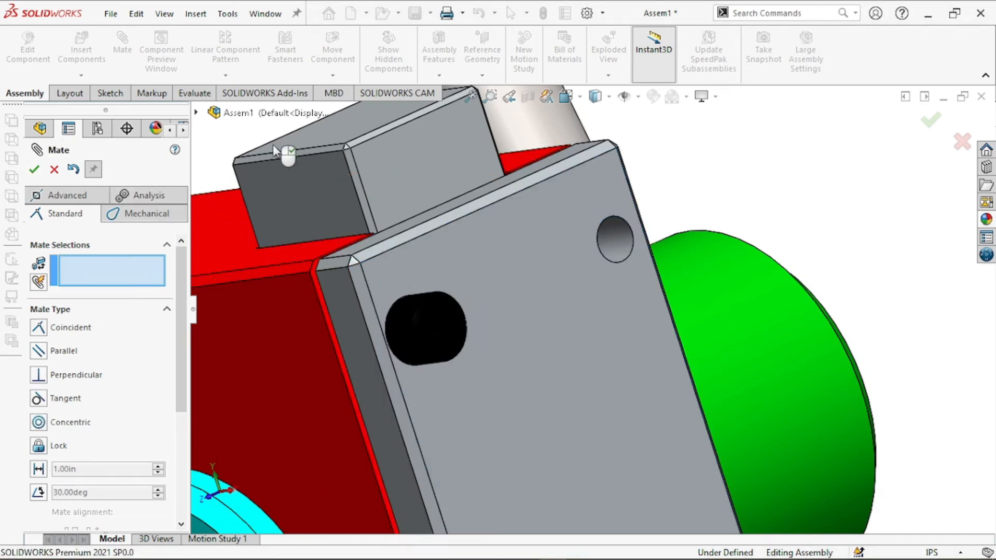
Apply a dark grey color appearance (RGB 64, 64, 64) to the 15. shc screw at the front plate.
{"action": "key", "text": "Escape"}
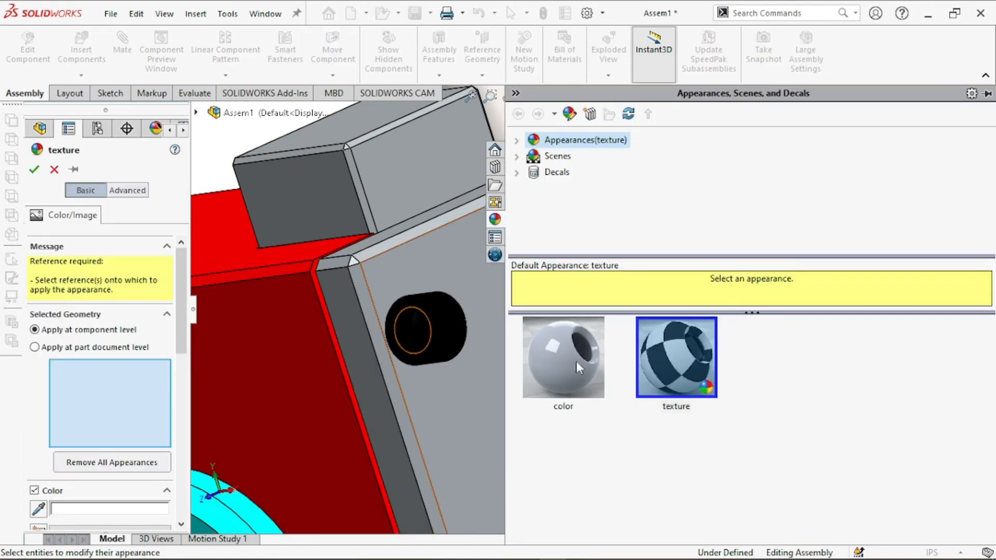
{"action": "left_click", "coordinate": [576, 362]}
{"action": "scroll", "coordinate": [129, 415], "scroll_direction": "down", "scroll_amount": 3}
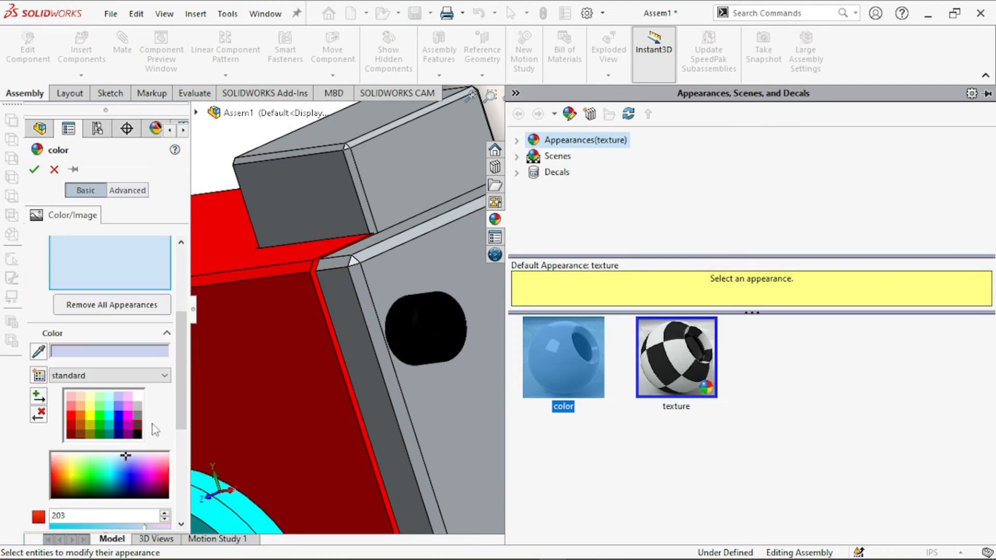
{"action": "left_click", "coordinate": [138, 434]}
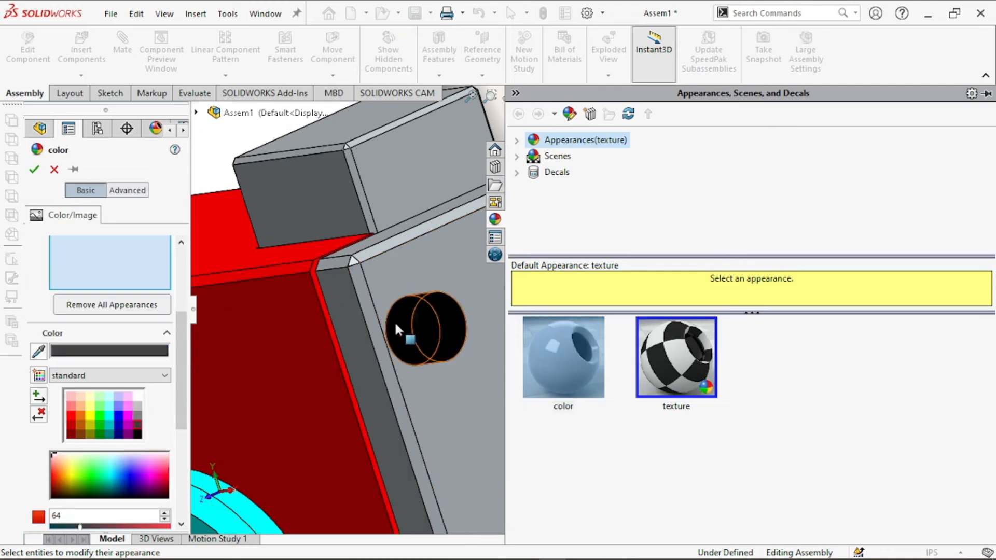
{"action": "left_click", "coordinate": [408, 325]}
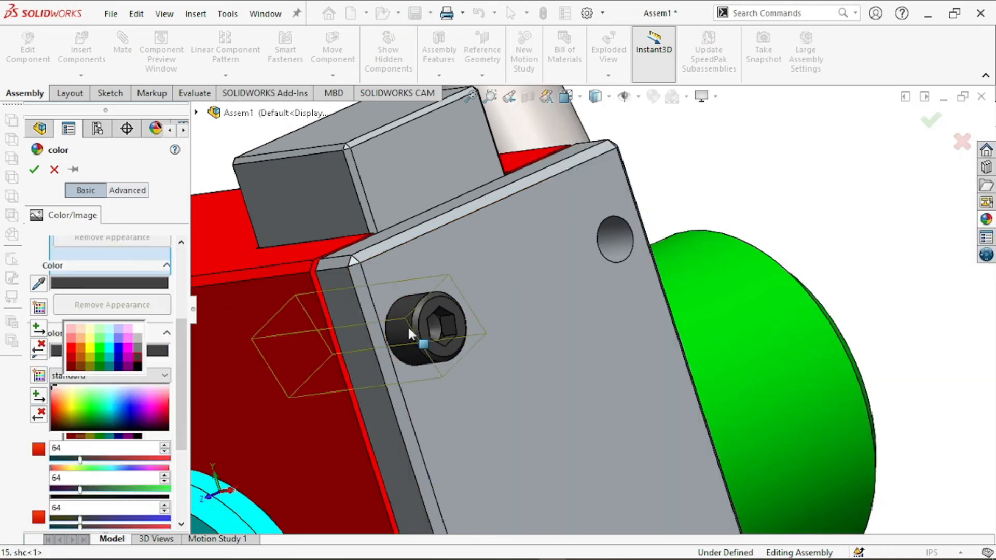
{"action": "left_click", "coordinate": [35, 172]}
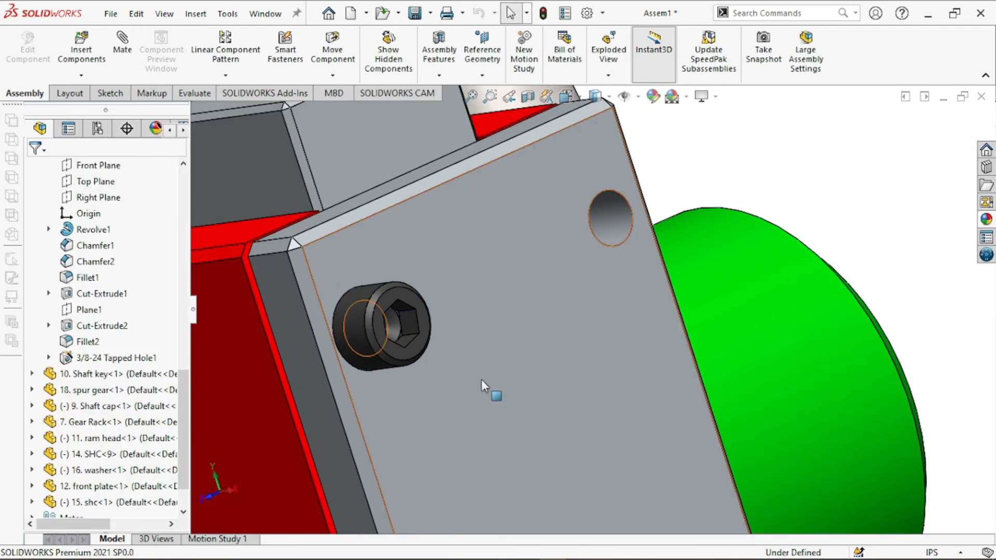
Copy the 15. shc screw with its mates into the front plate's other upper hole, coincident with the plate's outer face.
{"action": "left_click", "coordinate": [80, 77]}
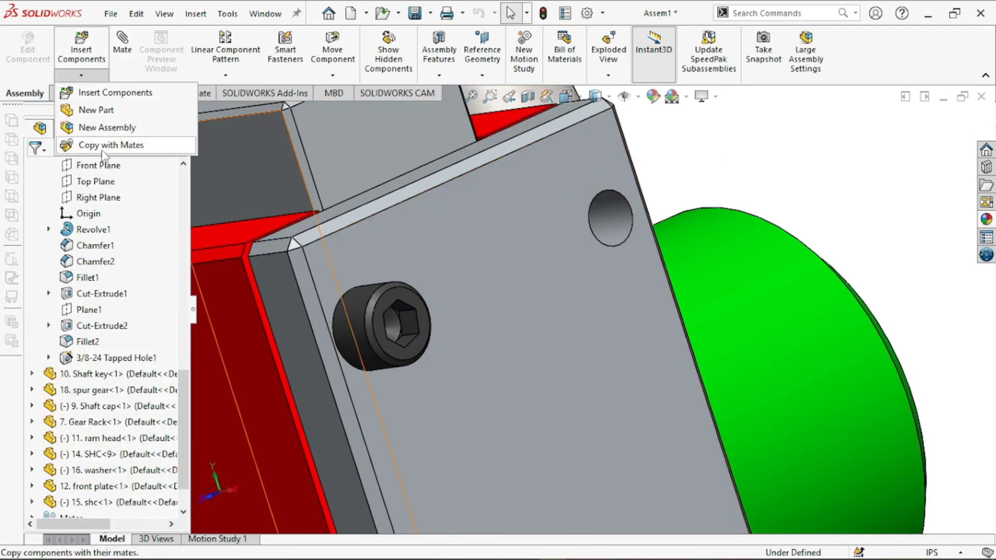
{"action": "left_click", "coordinate": [130, 138]}
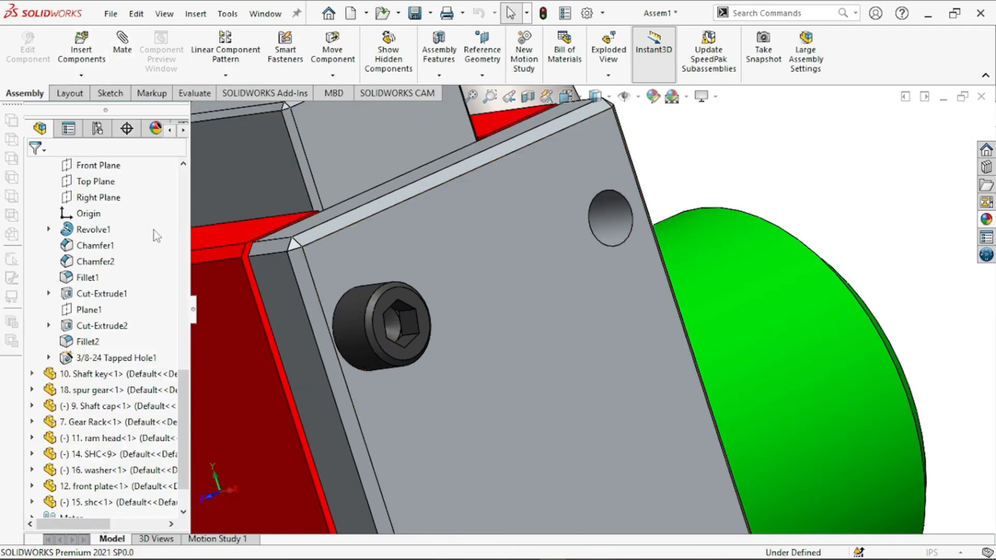
{"action": "left_click", "coordinate": [363, 324]}
{"action": "left_click", "coordinate": [180, 169]}
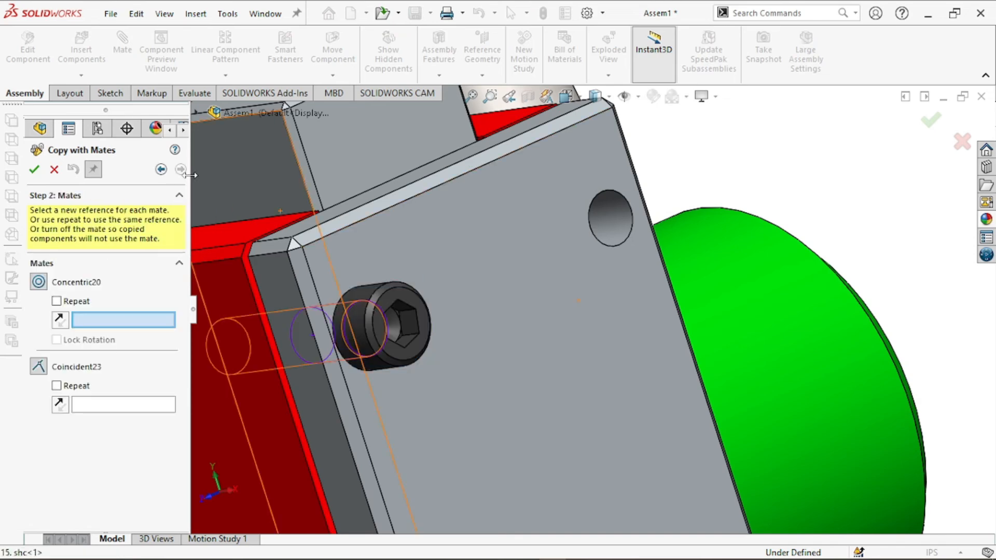
{"action": "left_click", "coordinate": [621, 215]}
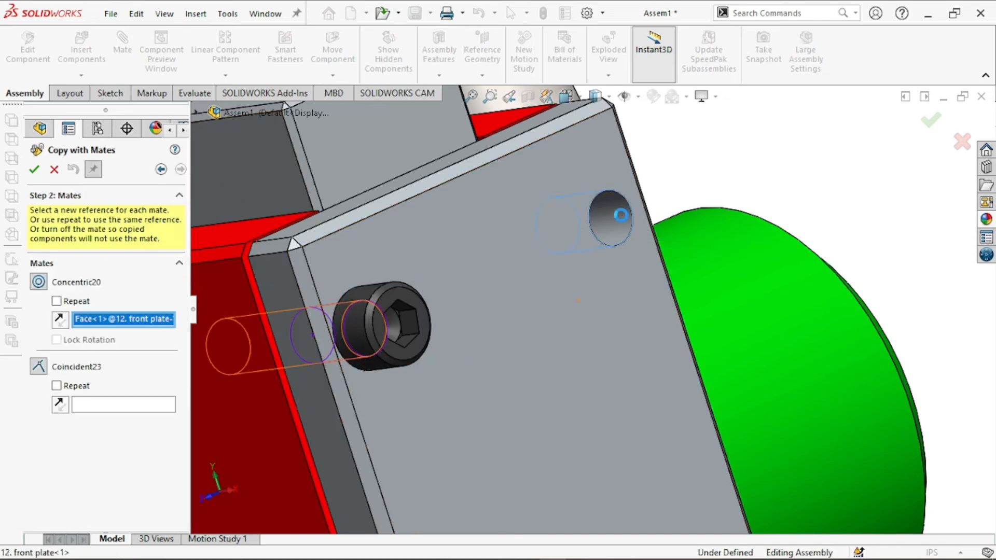
{"action": "left_click", "coordinate": [580, 156]}
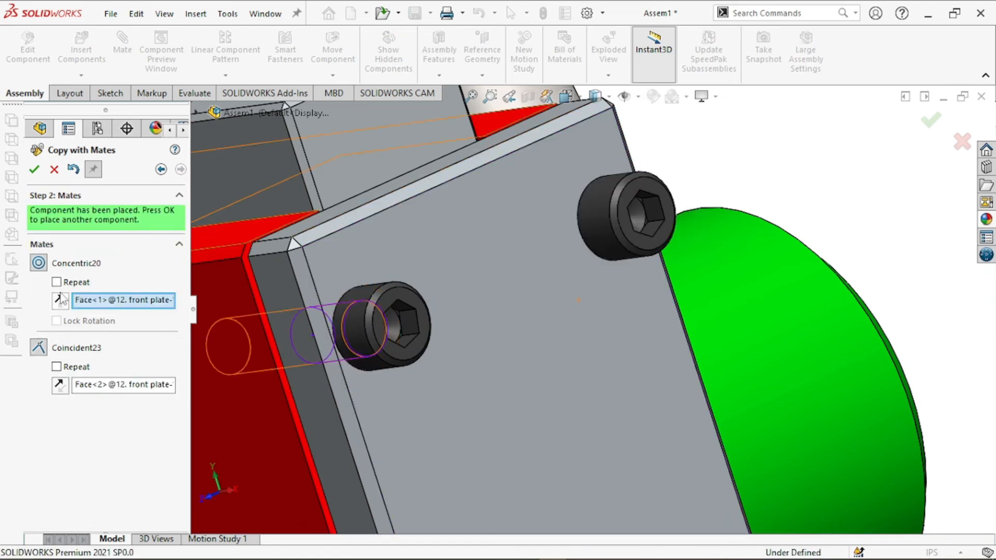
{"action": "left_click", "coordinate": [34, 170]}
Copy the 15. shc screw with its mates into the front plate's two lower holes, seated on the plate's outer face.
{"action": "scroll", "coordinate": [477, 430], "scroll_direction": "up", "scroll_amount": 5}
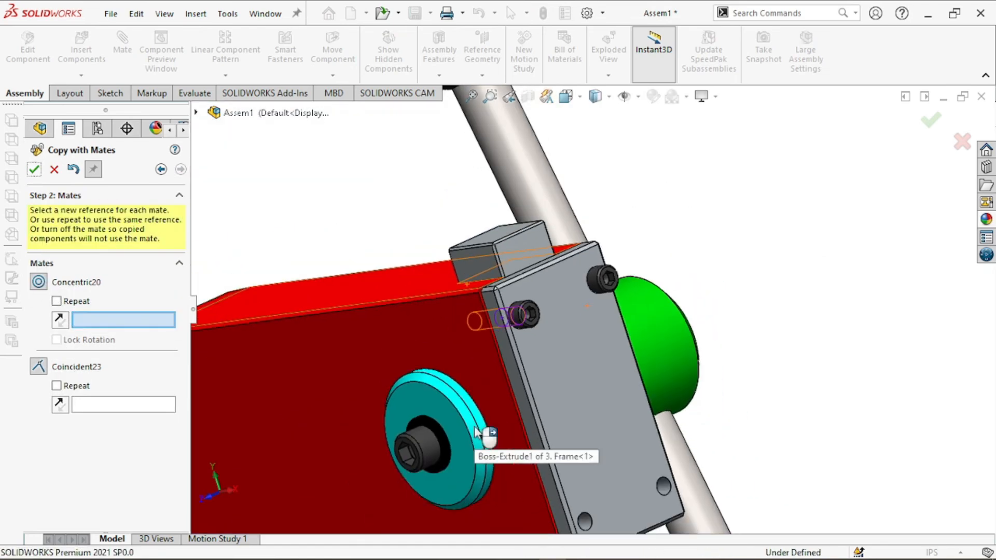
{"action": "scroll", "coordinate": [593, 498], "scroll_direction": "down", "scroll_amount": 3}
{"action": "left_click", "coordinate": [592, 435]}
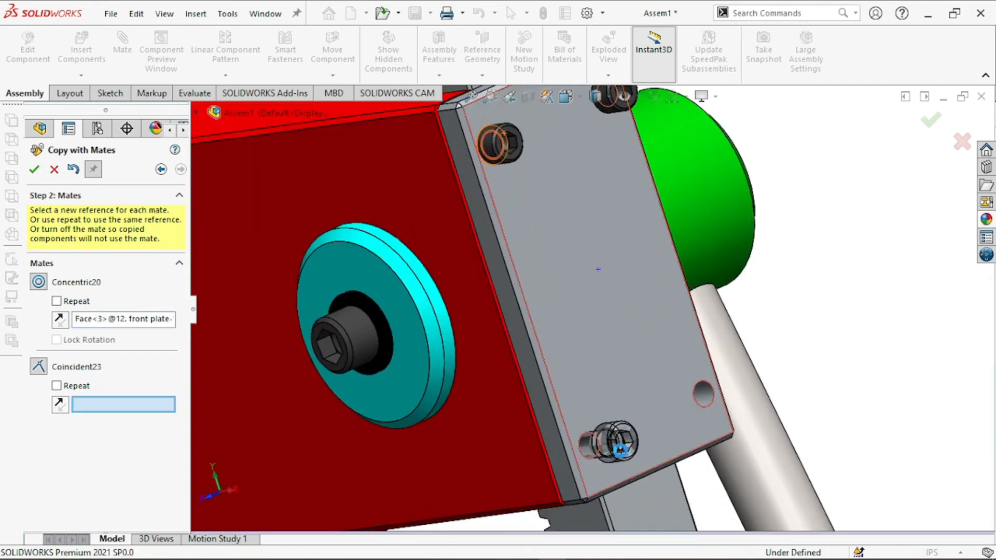
{"action": "left_click", "coordinate": [585, 378]}
{"action": "right_click", "coordinate": [704, 394]}
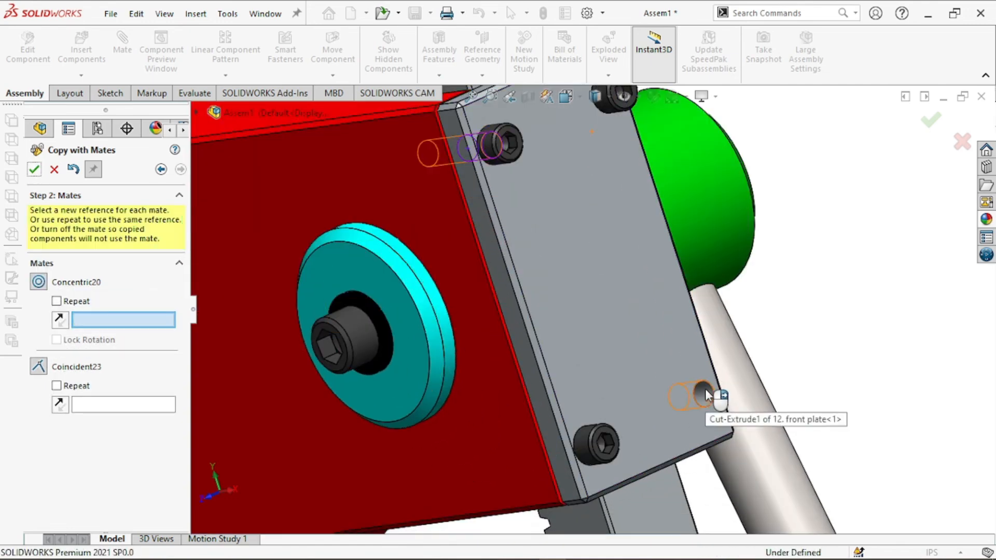
{"action": "left_click", "coordinate": [705, 389]}
{"action": "left_click", "coordinate": [33, 169]}
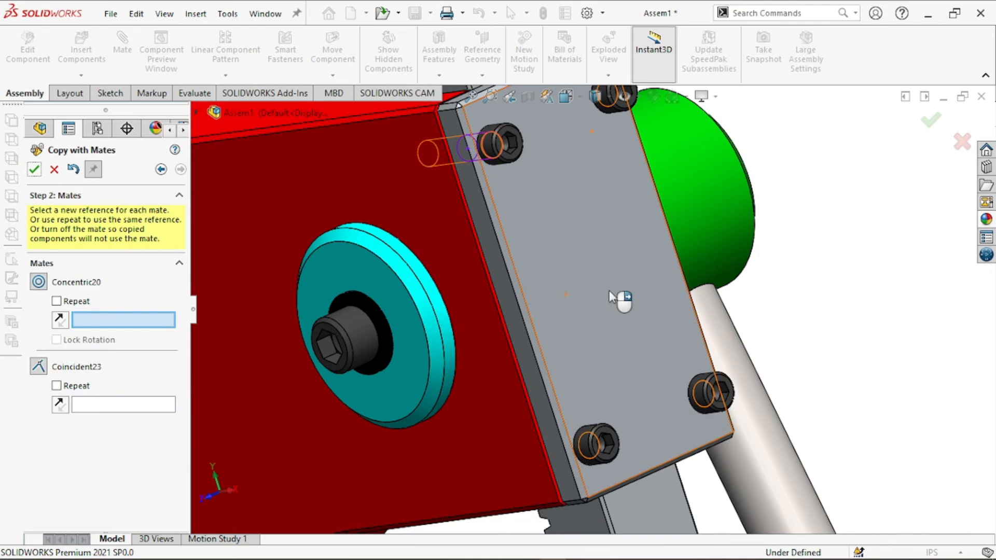
{"action": "key", "text": "Escape"}
Orient the whole press to an isometric view from the handle side and swing the handle by its knob.
{"action": "scroll", "coordinate": [593, 307], "scroll_direction": "up", "scroll_amount": 9}
{"action": "left_click", "coordinate": [210, 497]}
{"action": "left_click", "coordinate": [595, 97]}
{"action": "middle_click_drag", "start_coordinate": [570, 259], "coordinate": [561, 272]}
{"action": "left_click", "coordinate": [567, 97]}
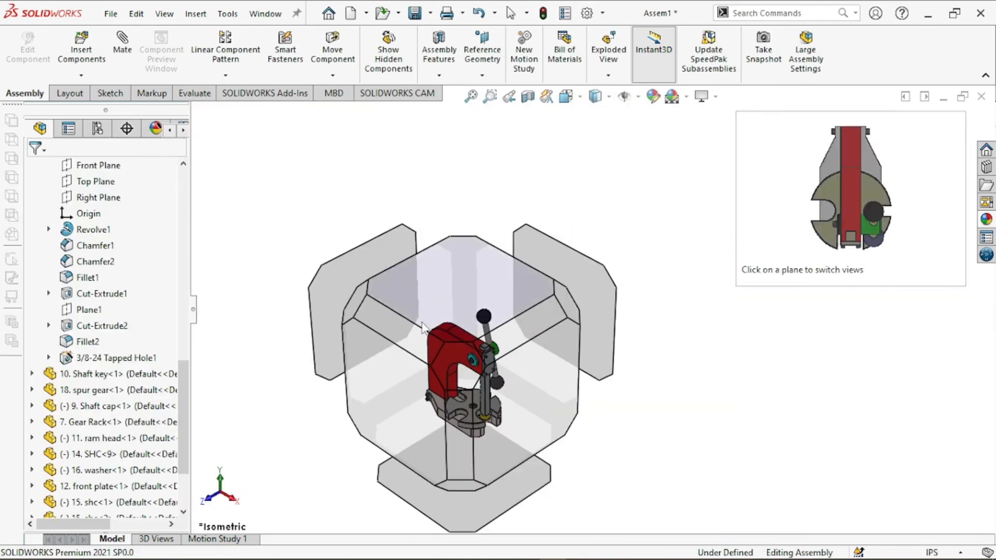
{"action": "left_click", "coordinate": [559, 306]}
{"action": "left_click_drag", "start_coordinate": [593, 212], "coordinate": [561, 373]}
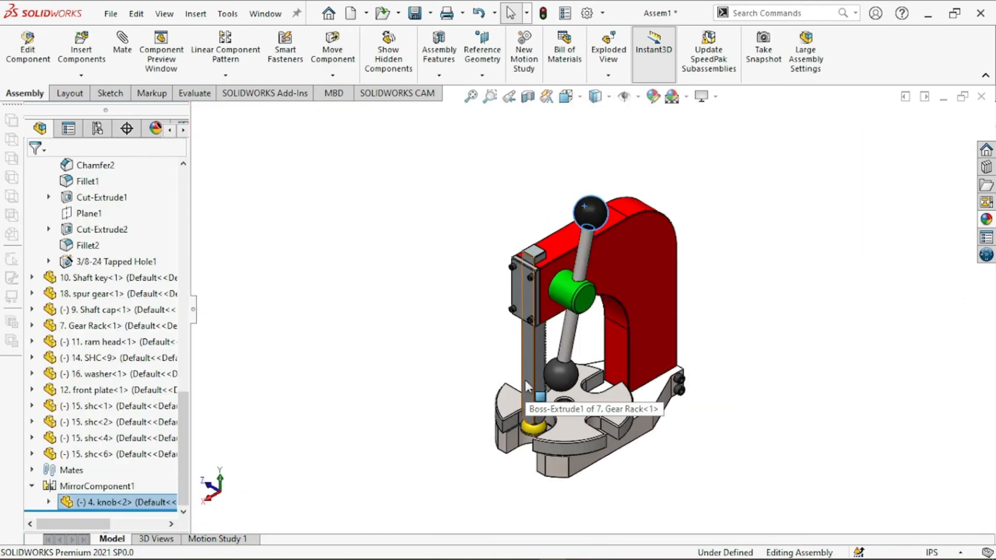
Start a color appearance at part document level, clear its selected geometry, and select the handle's lower knob.
{"action": "scroll", "coordinate": [646, 369], "scroll_direction": "down", "scroll_amount": 1}
{"action": "middle_click_drag", "start_coordinate": [646, 369], "coordinate": [452, 327], "text": "ctrl"}
{"action": "left_click", "coordinate": [655, 97]}
{"action": "left_click", "coordinate": [83, 299]}
{"action": "key", "text": "Delete"}
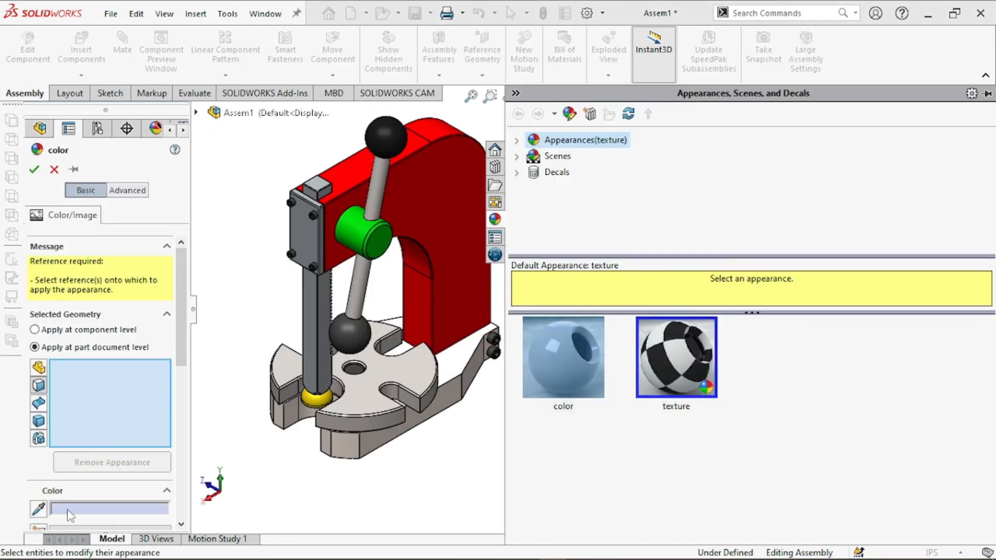
{"action": "left_click", "coordinate": [356, 340]}
{"action": "left_click", "coordinate": [355, 341]}
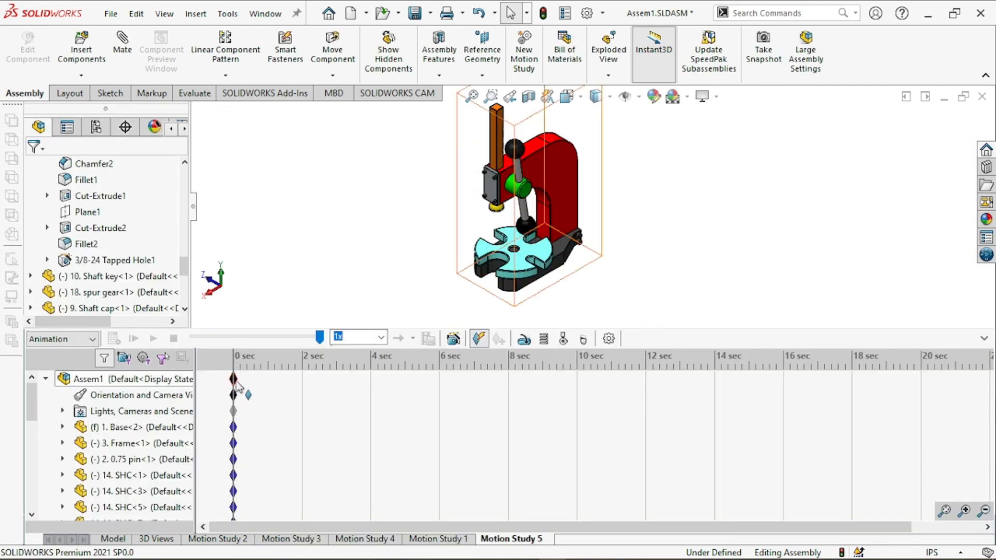
Extend the Motion Study 5 animation to 8 seconds and, with a rotary motor started, hide the green handle shaft.
{"action": "left_click_drag", "start_coordinate": [510, 393], "coordinate": [509, 393]}
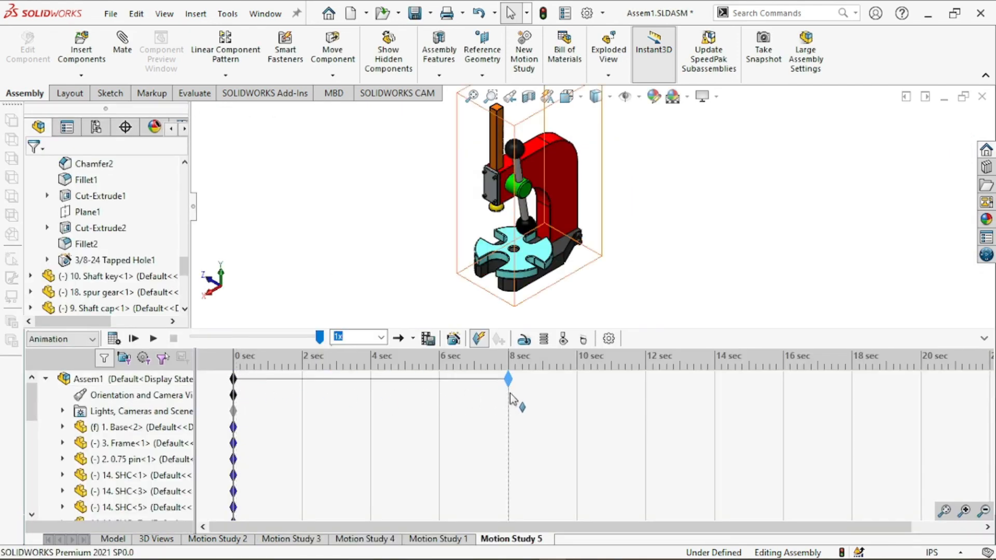
{"action": "left_click", "coordinate": [524, 338]}
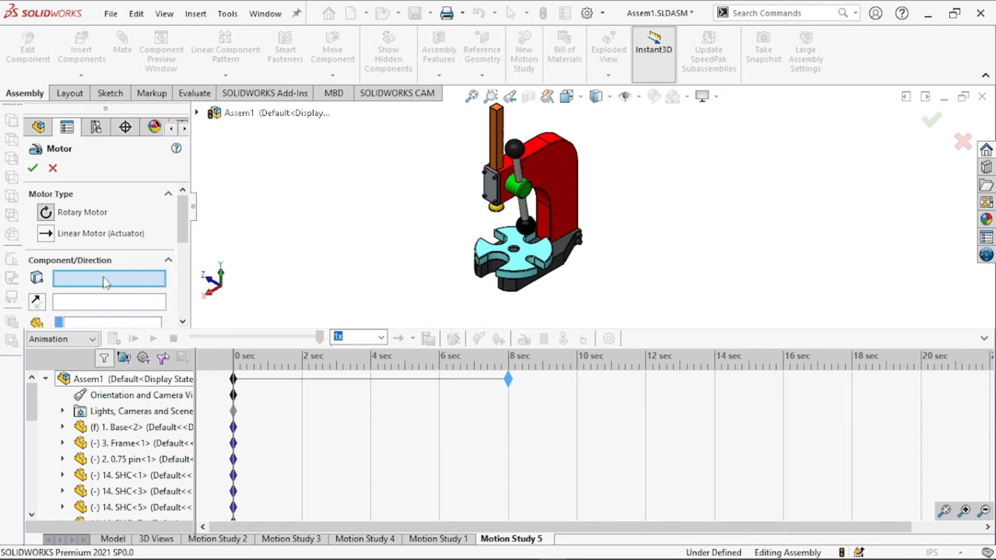
{"action": "right_click", "coordinate": [513, 185]}
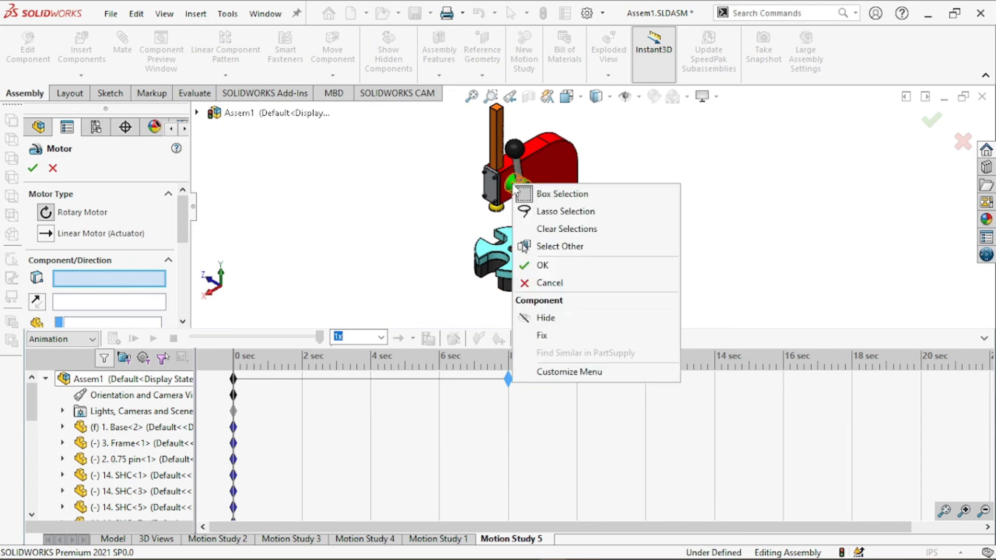
{"action": "left_click", "coordinate": [543, 317]}
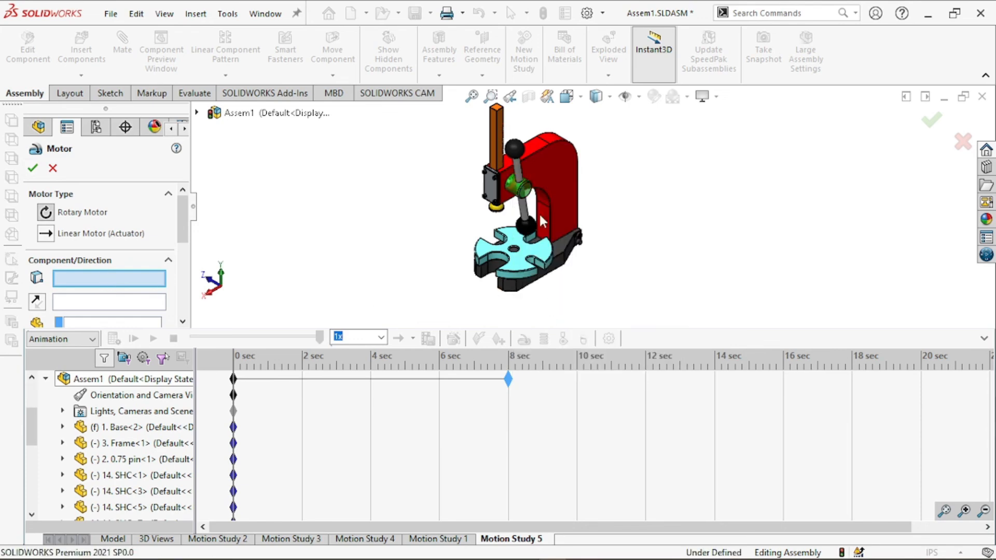
Apply the rotary motor to a face of the 18. spur gear inside the frame.
{"action": "scroll", "coordinate": [540, 204], "scroll_direction": "down", "scroll_amount": 5}
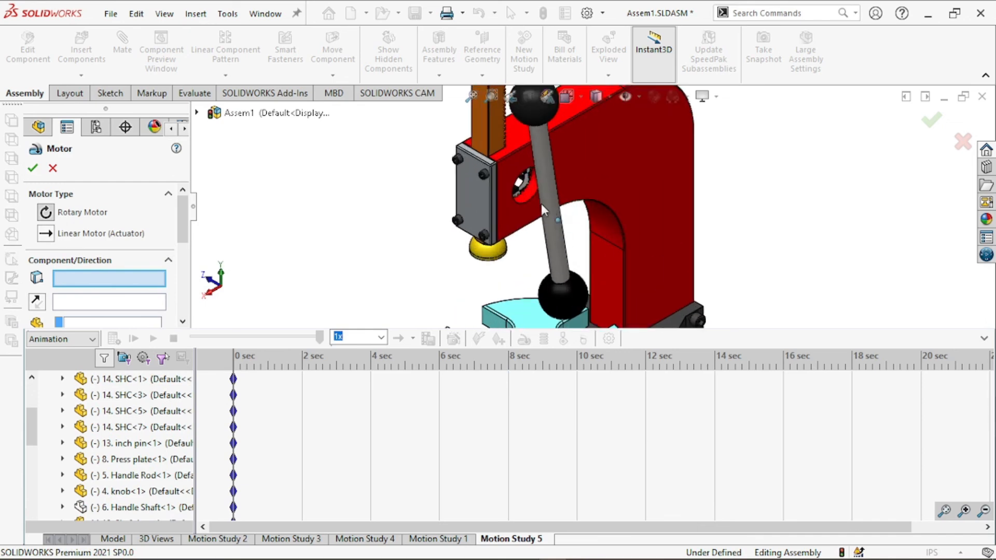
{"action": "left_click", "coordinate": [521, 182]}
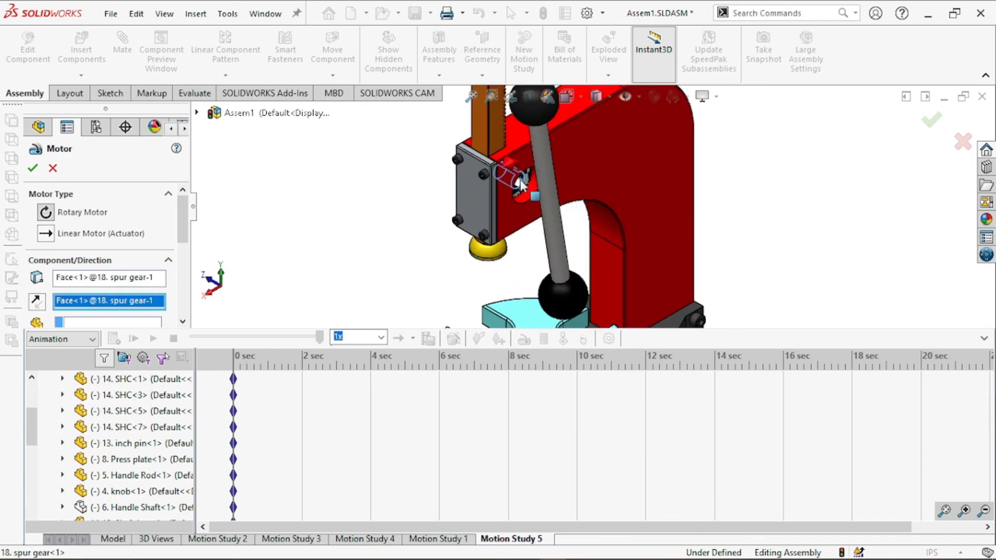
{"action": "left_click", "coordinate": [33, 168]}
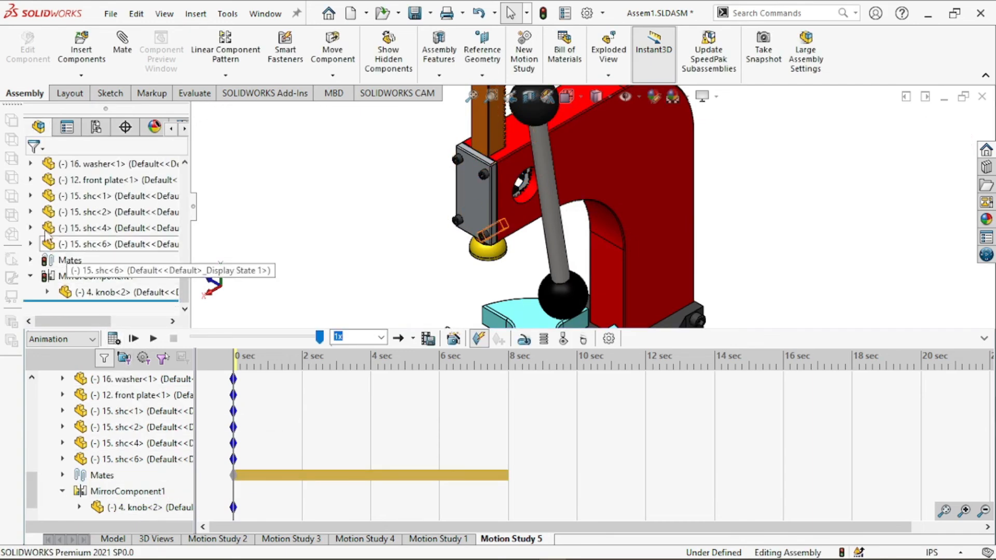
Show the hidden 6. Handle Shaft component again and clear the selection.
{"action": "scroll", "coordinate": [44, 241], "scroll_direction": "up", "scroll_amount": 3}
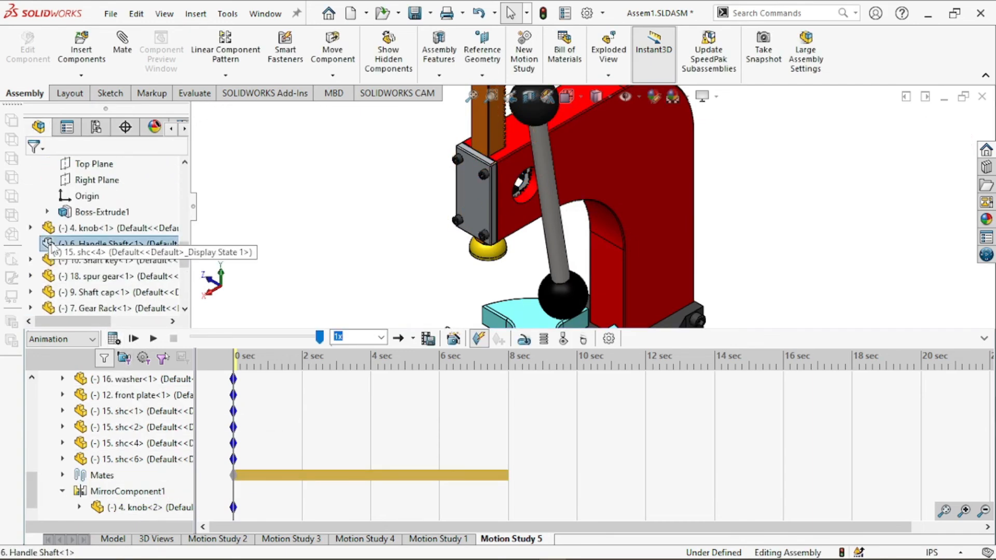
{"action": "right_click", "coordinate": [53, 247]}
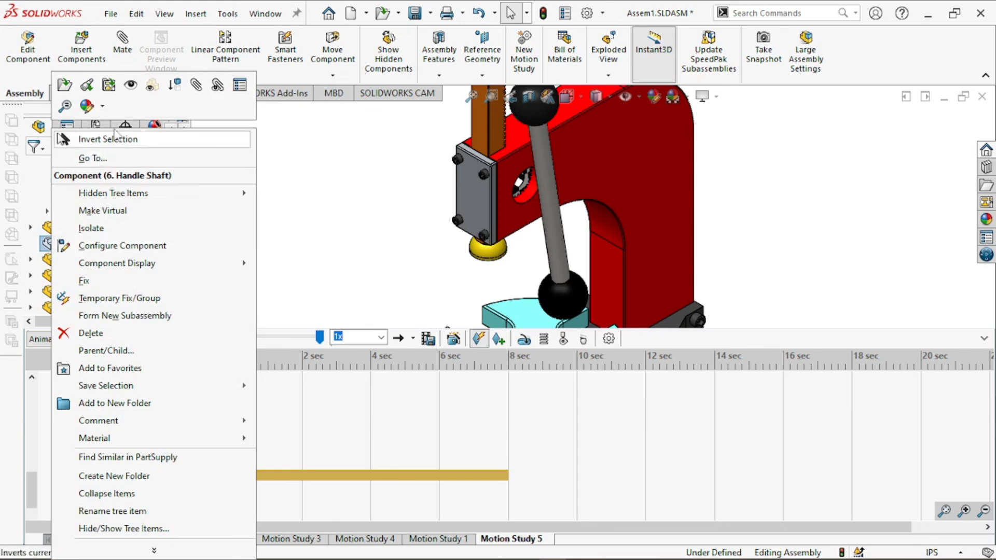
{"action": "left_click", "coordinate": [135, 88]}
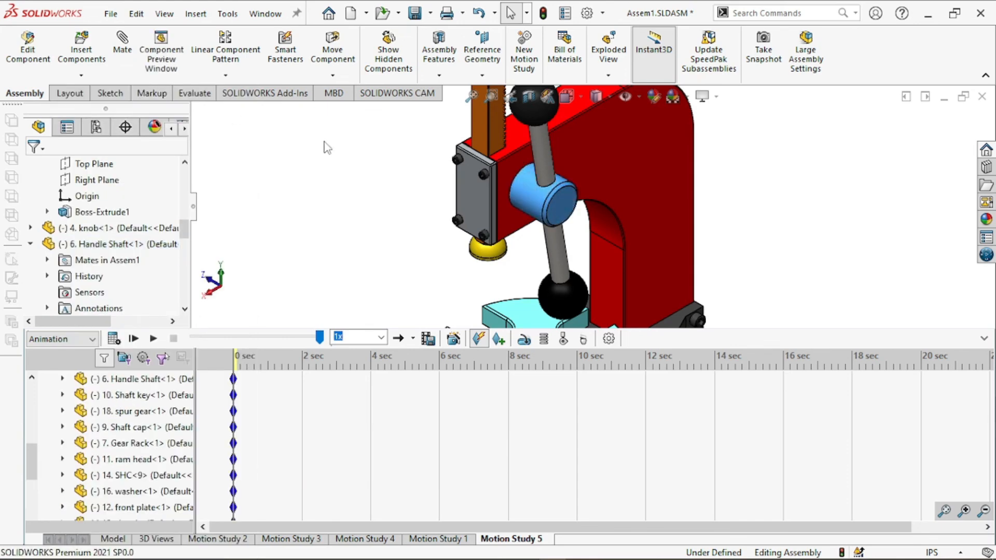
{"action": "left_click", "coordinate": [344, 148]}
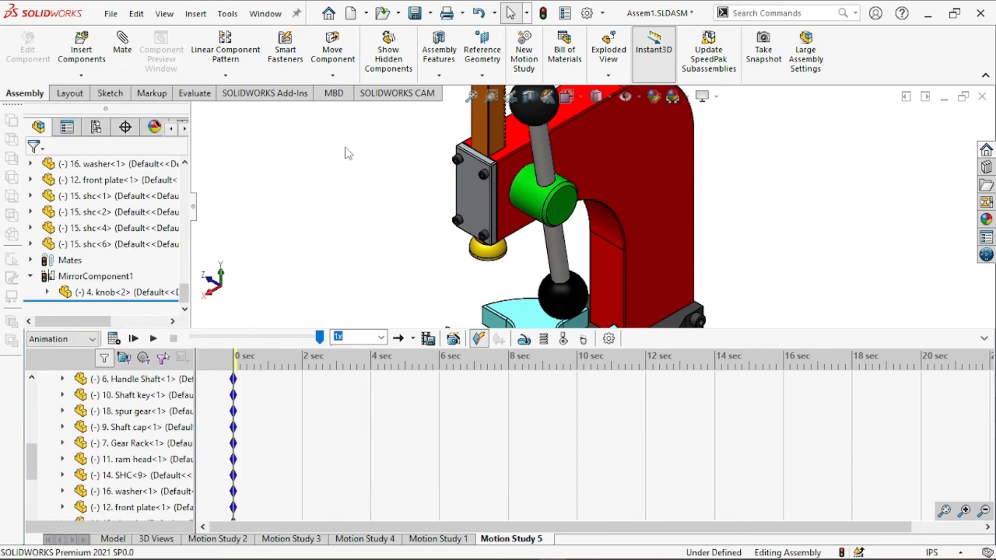
Calculate the motion study and play back the arbor press animations in Motion Study 4 and Motion Study 5.
{"action": "left_click", "coordinate": [115, 339]}
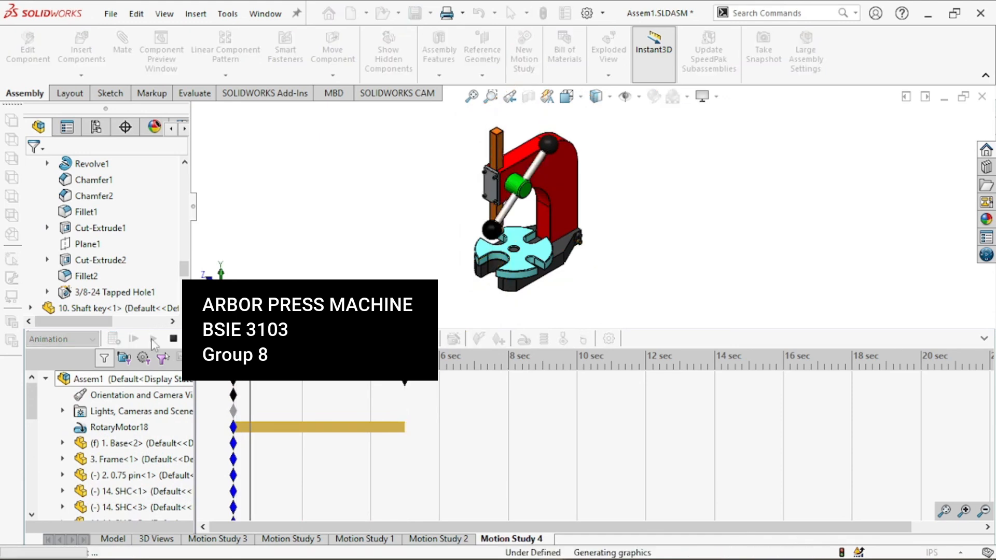
{"action": "left_click", "coordinate": [153, 339]}
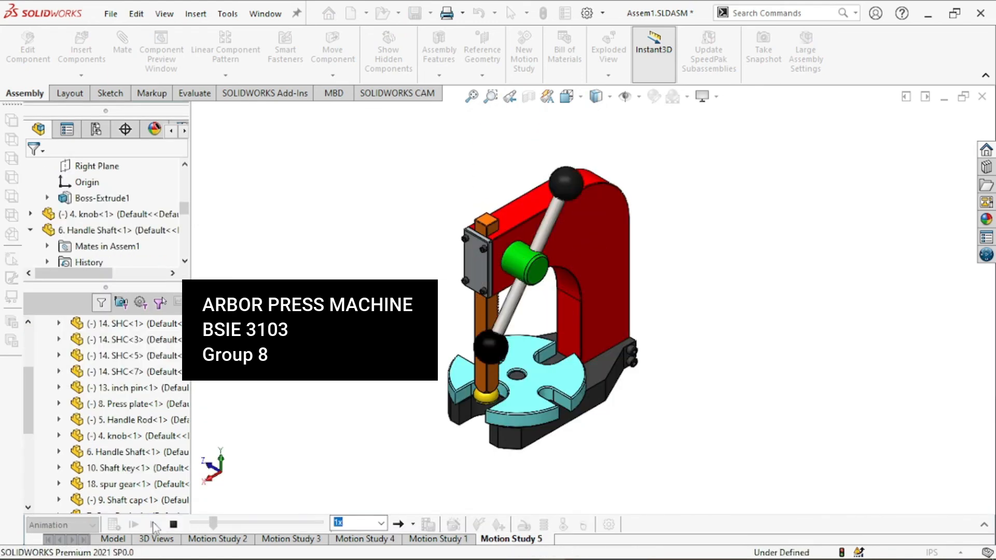
{"action": "left_click", "coordinate": [153, 524]}
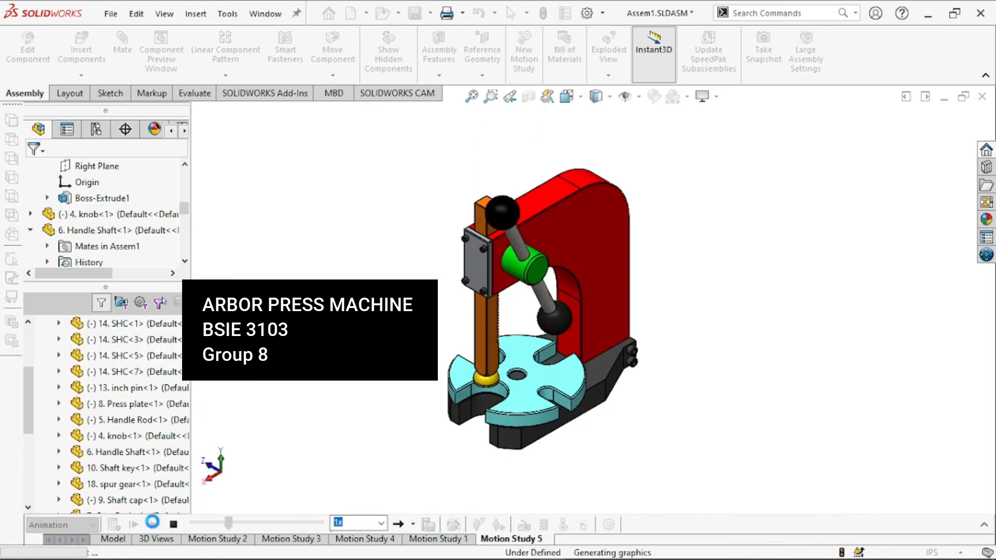